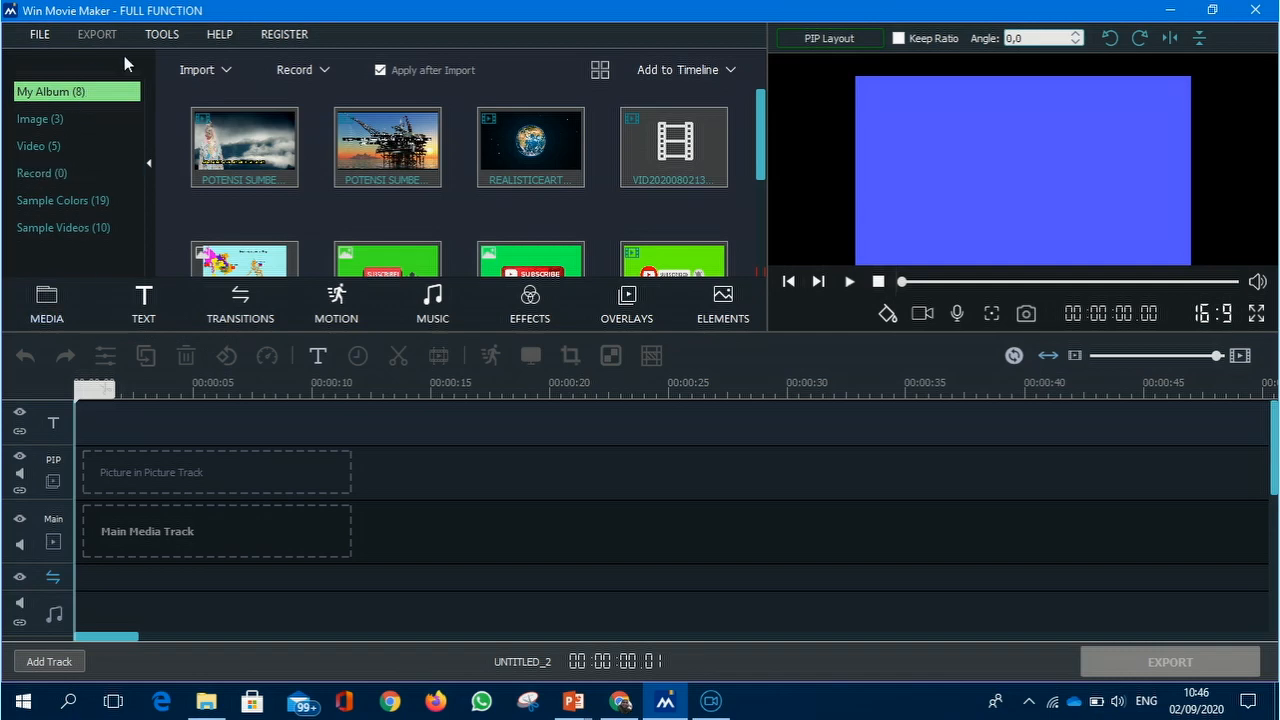
pyautogui.click(41, 36)
pyautogui.click(41, 36)
pyautogui.click(41, 36)
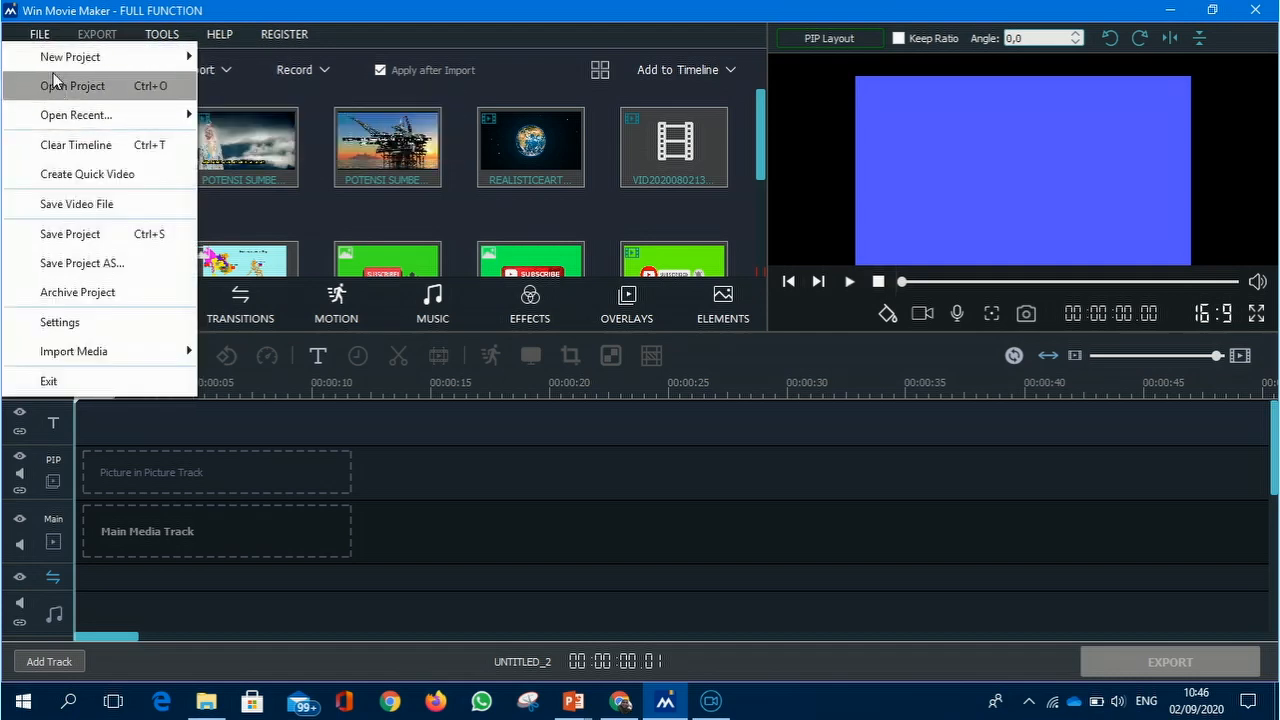
pyautogui.moveTo(62, 62)
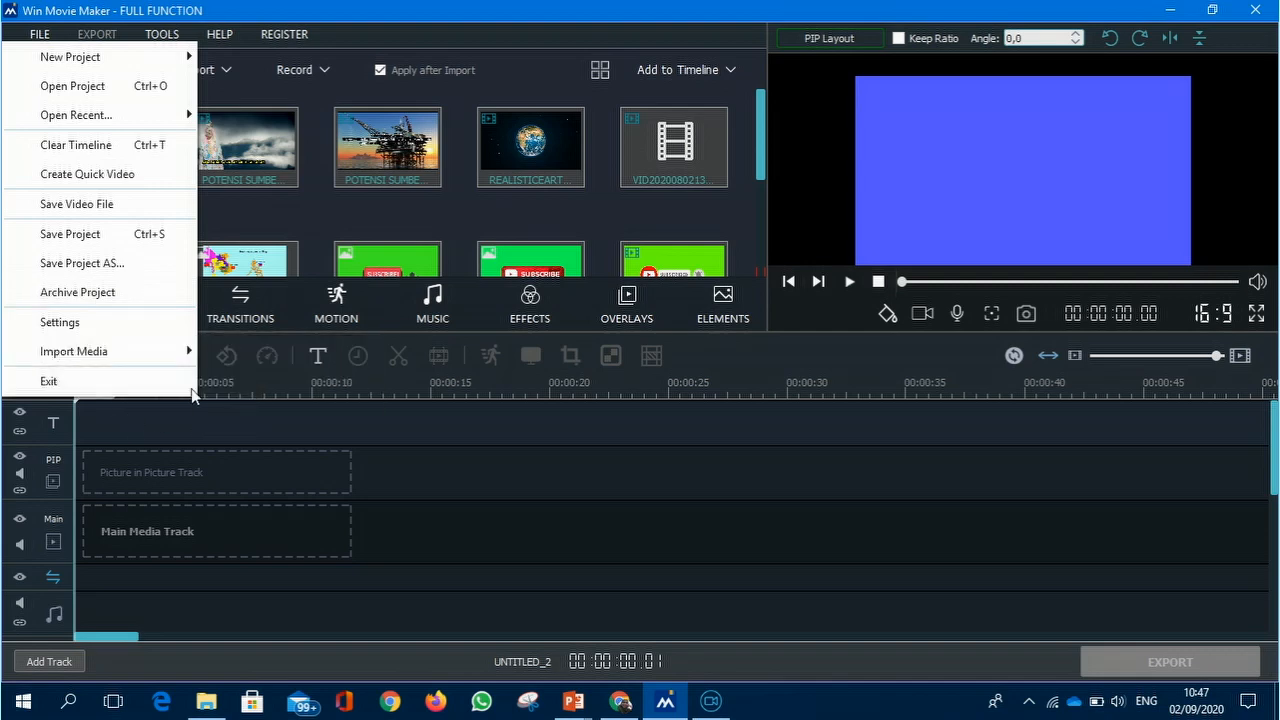
pyautogui.moveTo(157, 40)
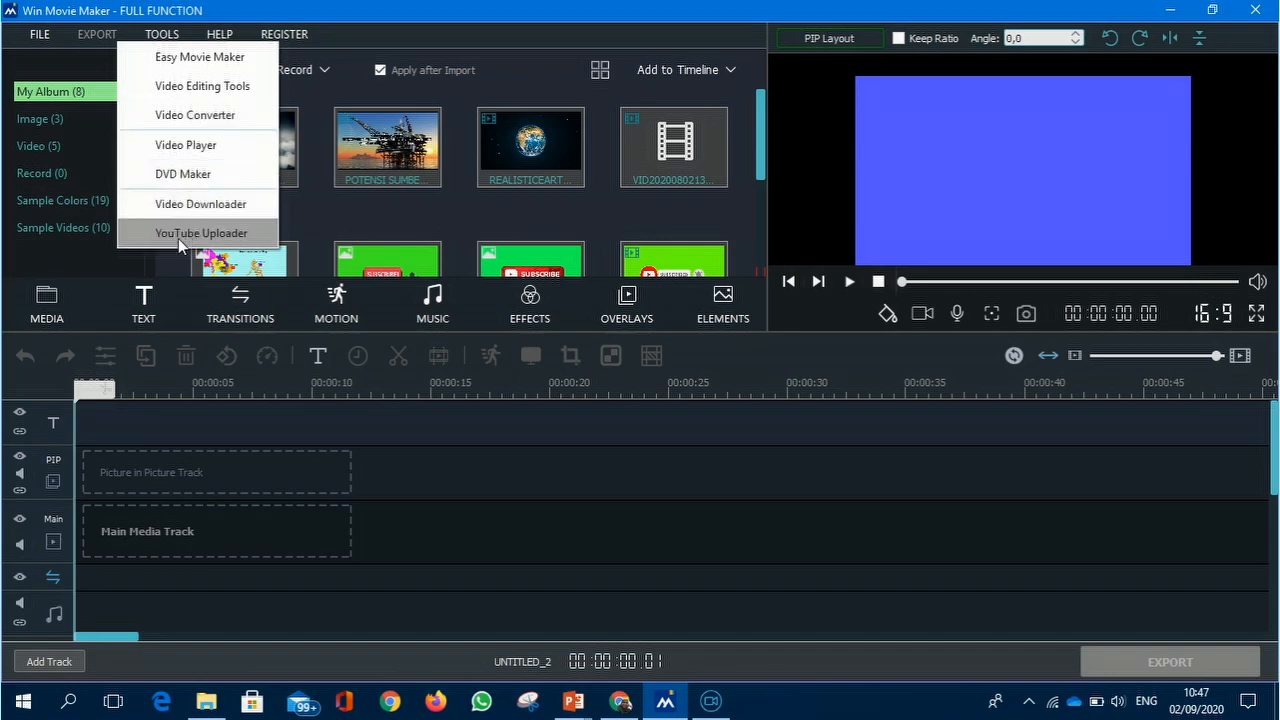
pyautogui.click(437, 6)
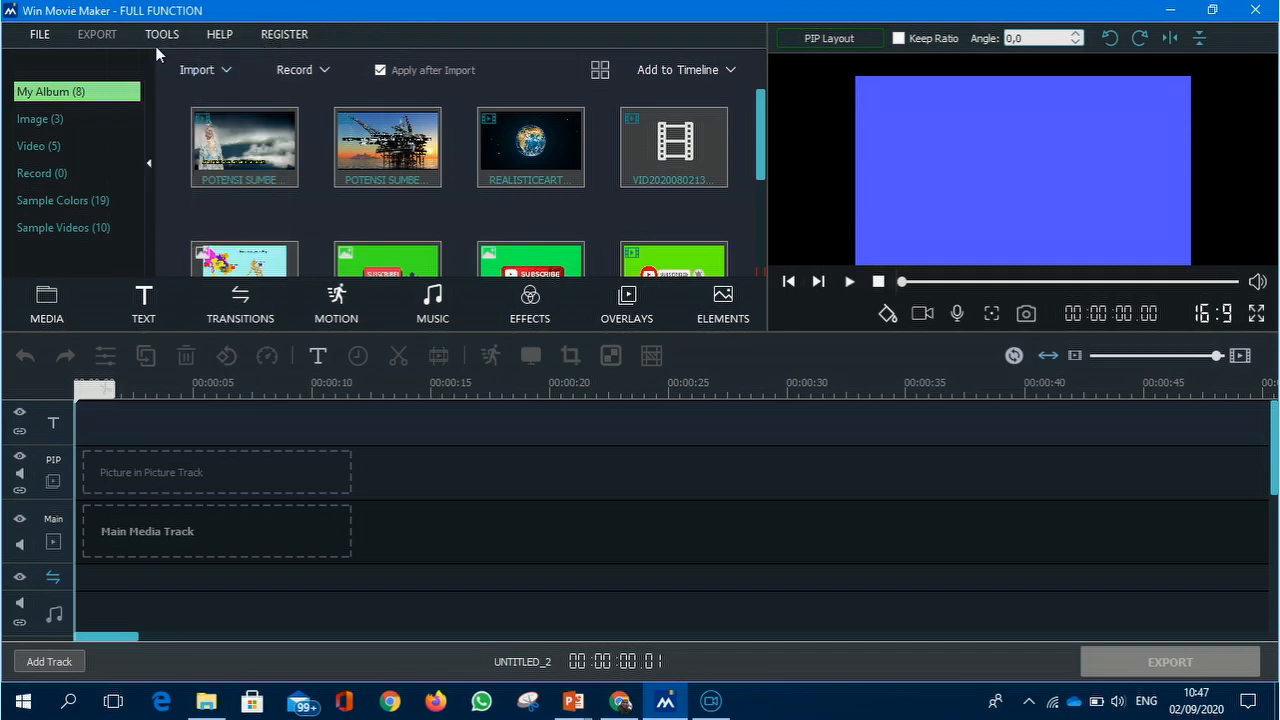
pyautogui.click(285, 34)
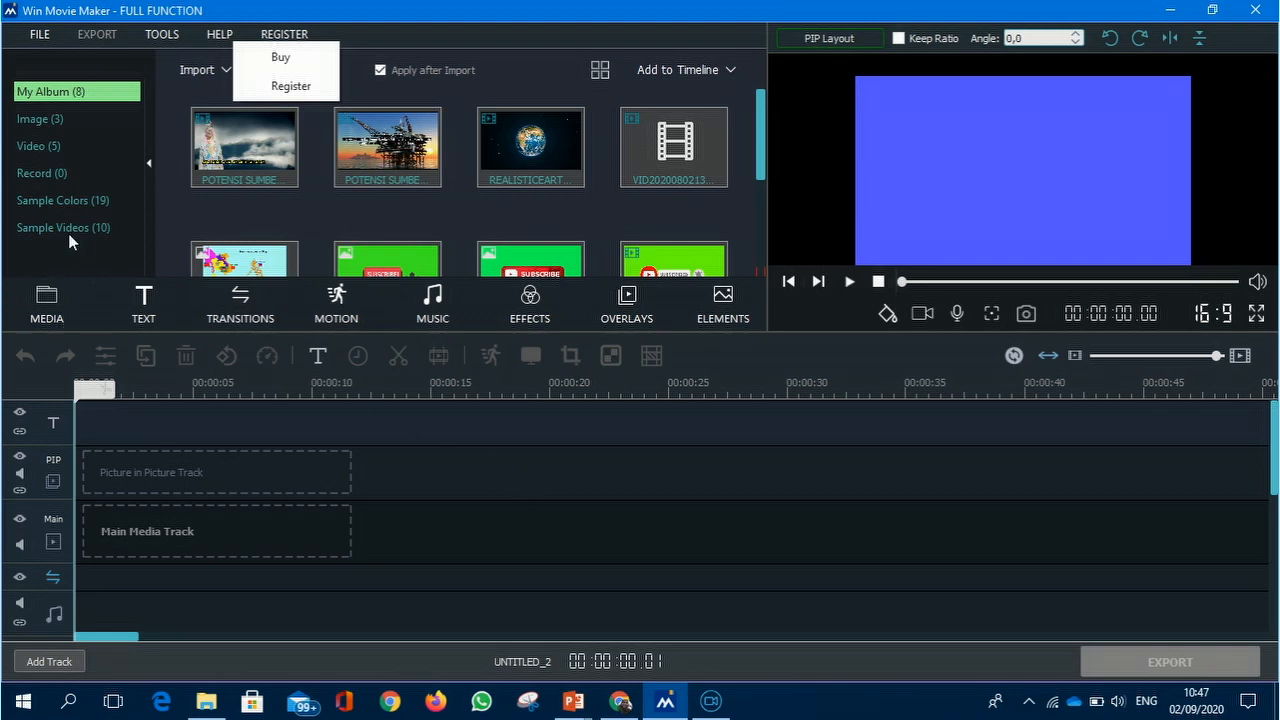
pyautogui.click(79, 308)
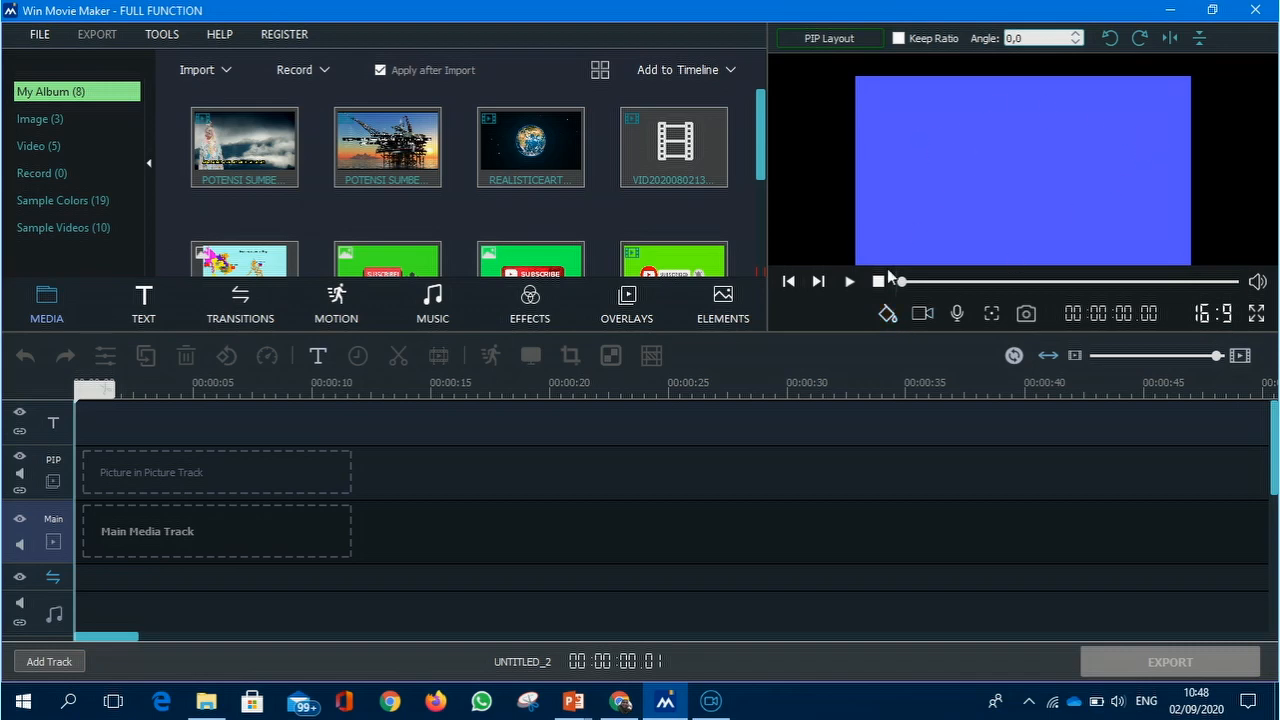
# Try to set the preview background color to light cyan (#aaffff)
pyautogui.click(886, 314)
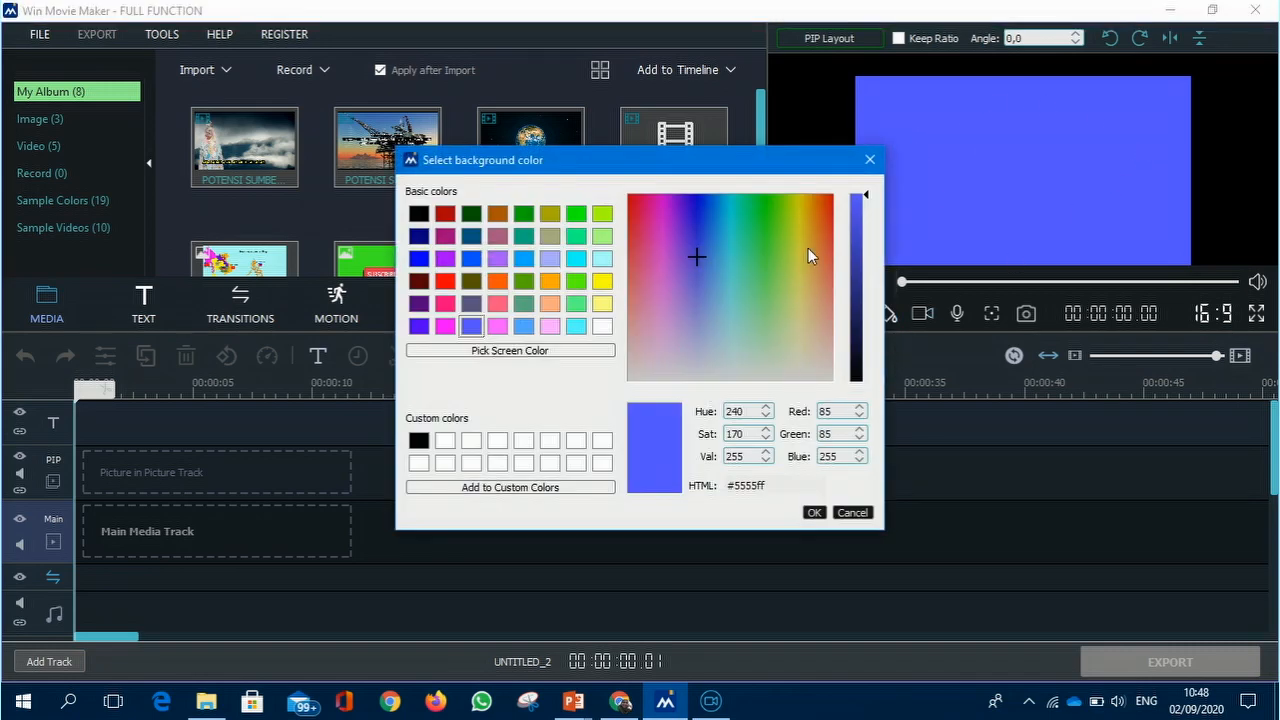
pyautogui.click(602, 258)
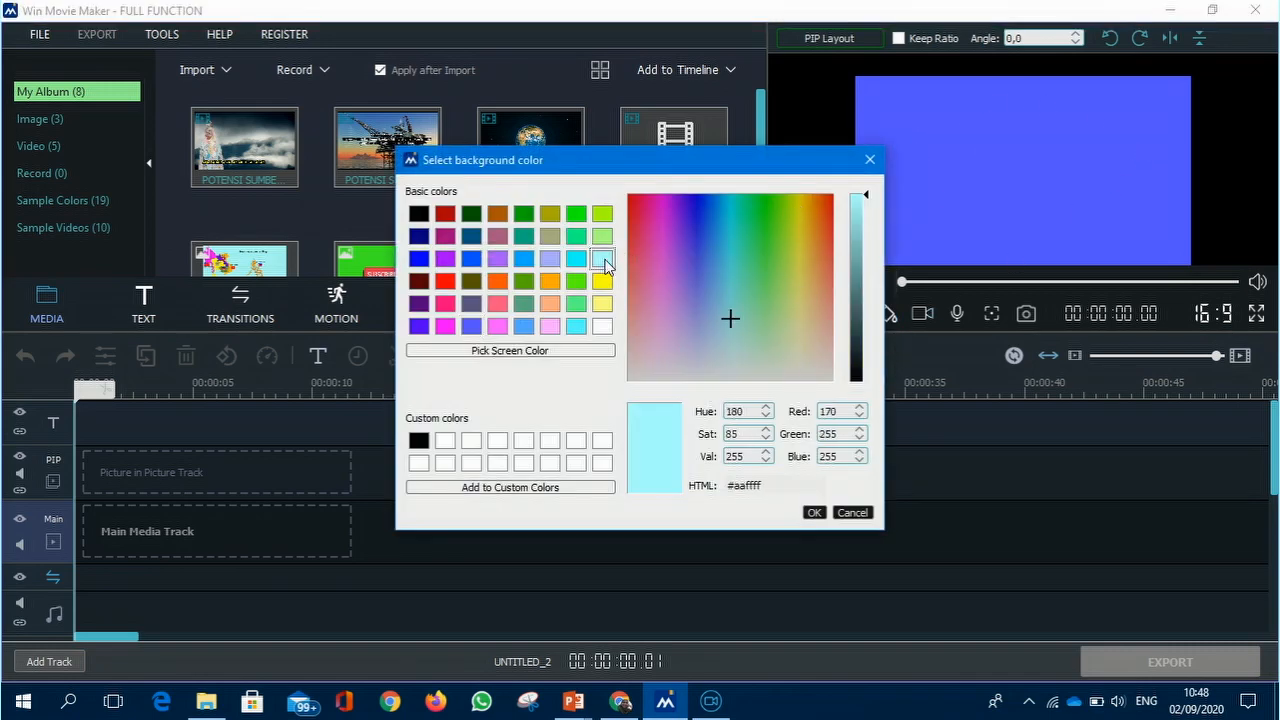
pyautogui.click(815, 513)
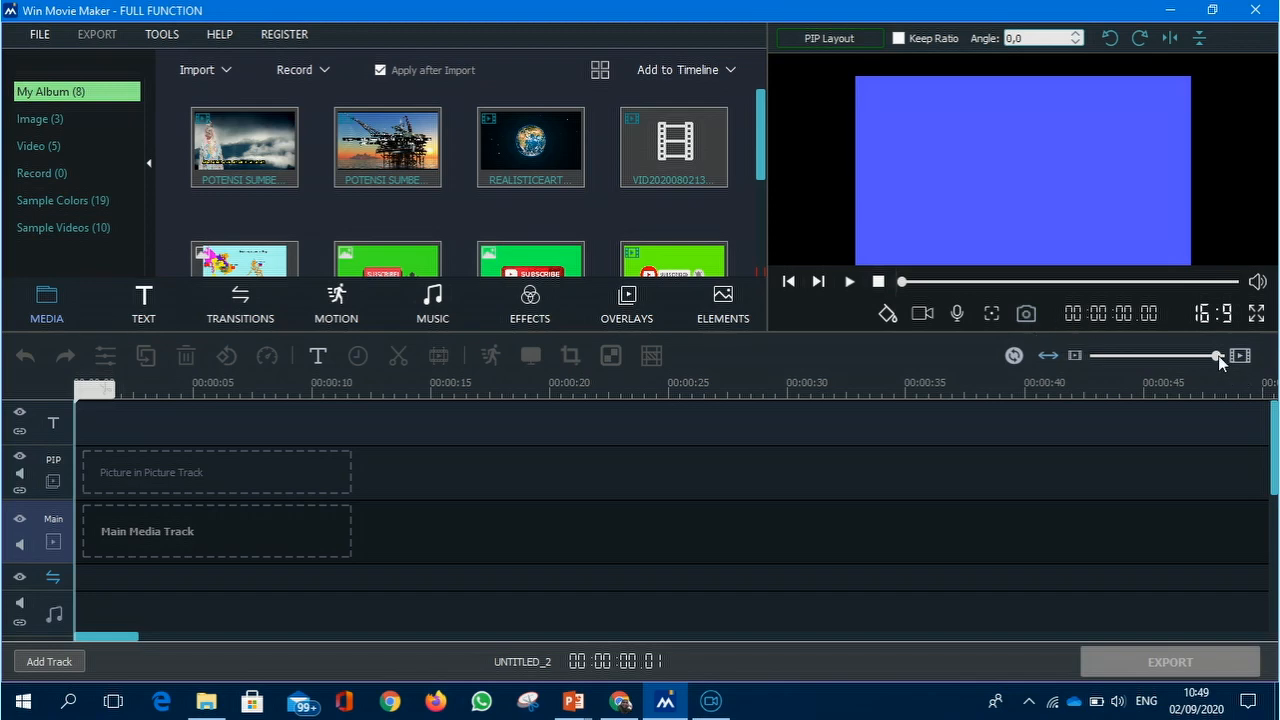
# Add the COUNTDOWN3 sample video to the beginning of the main track
pyautogui.moveTo(1217, 358)
pyautogui.mouseDown()
pyautogui.moveTo(1096, 366)
pyautogui.moveTo(1202, 360)
pyautogui.mouseUp()
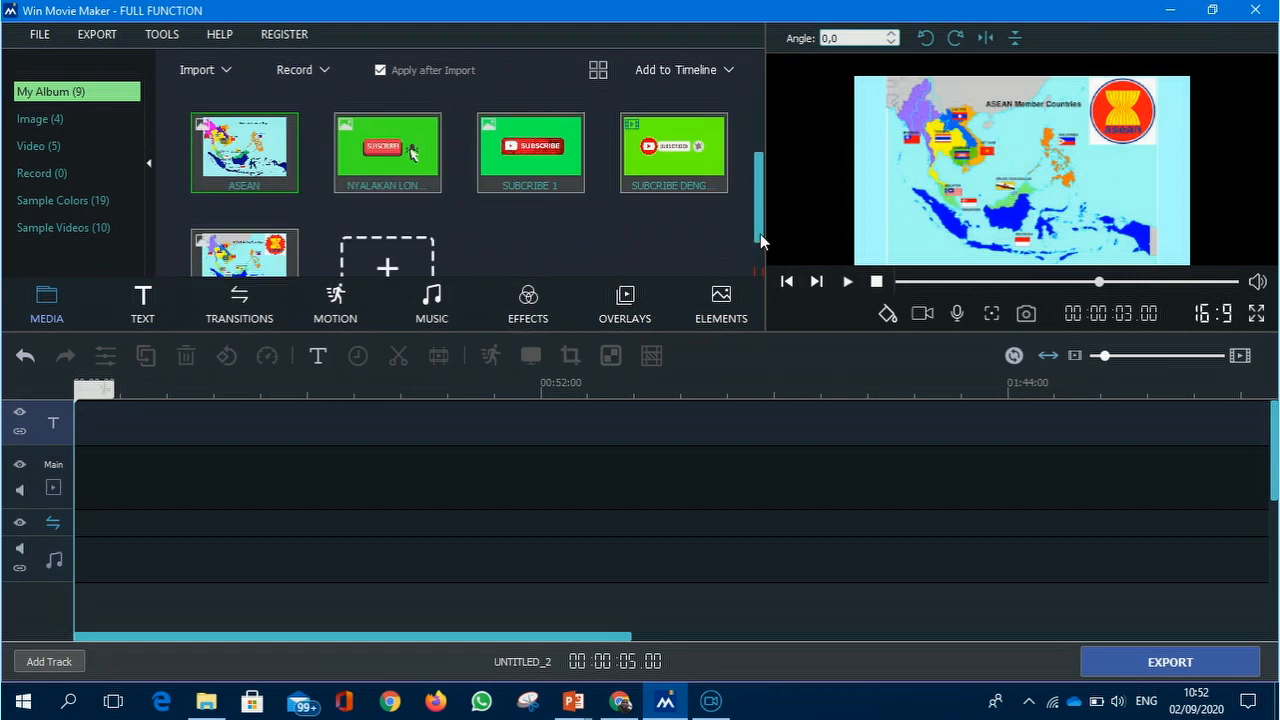
pyautogui.moveTo(760, 240)
pyautogui.mouseDown()
pyautogui.moveTo(760, 285)
pyautogui.moveTo(763, 260)
pyautogui.mouseUp()
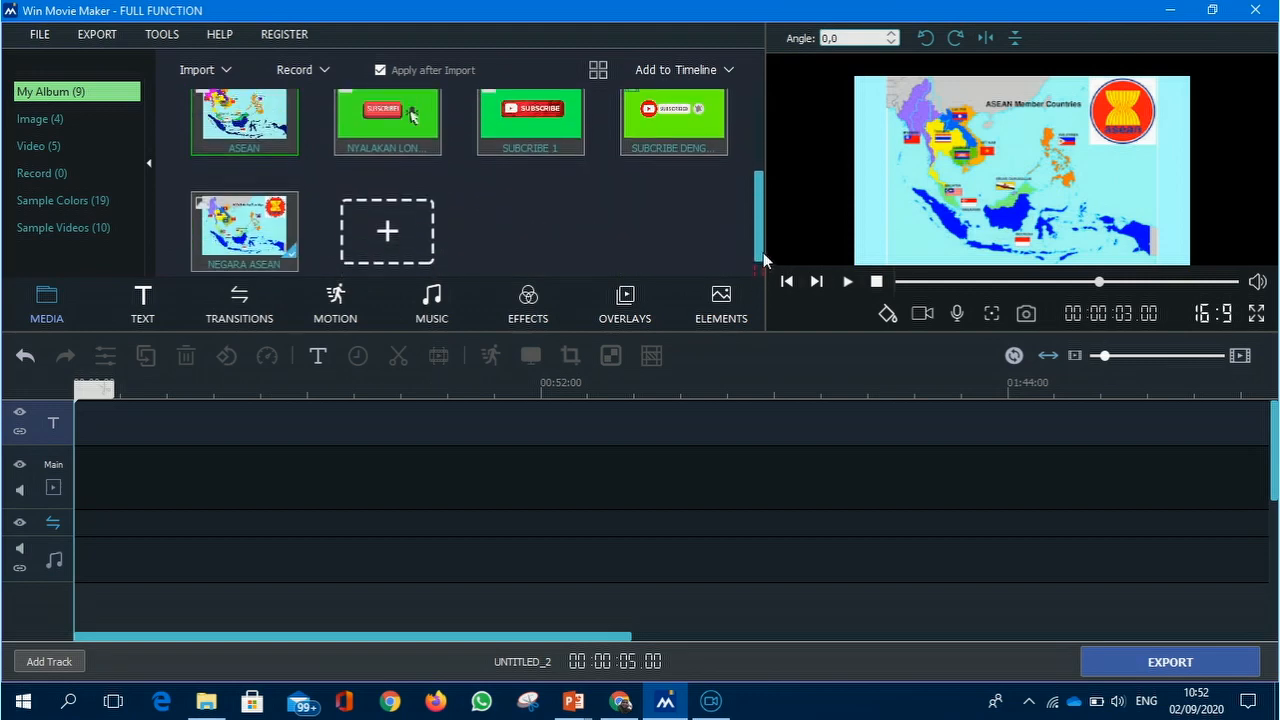
pyautogui.click(47, 316)
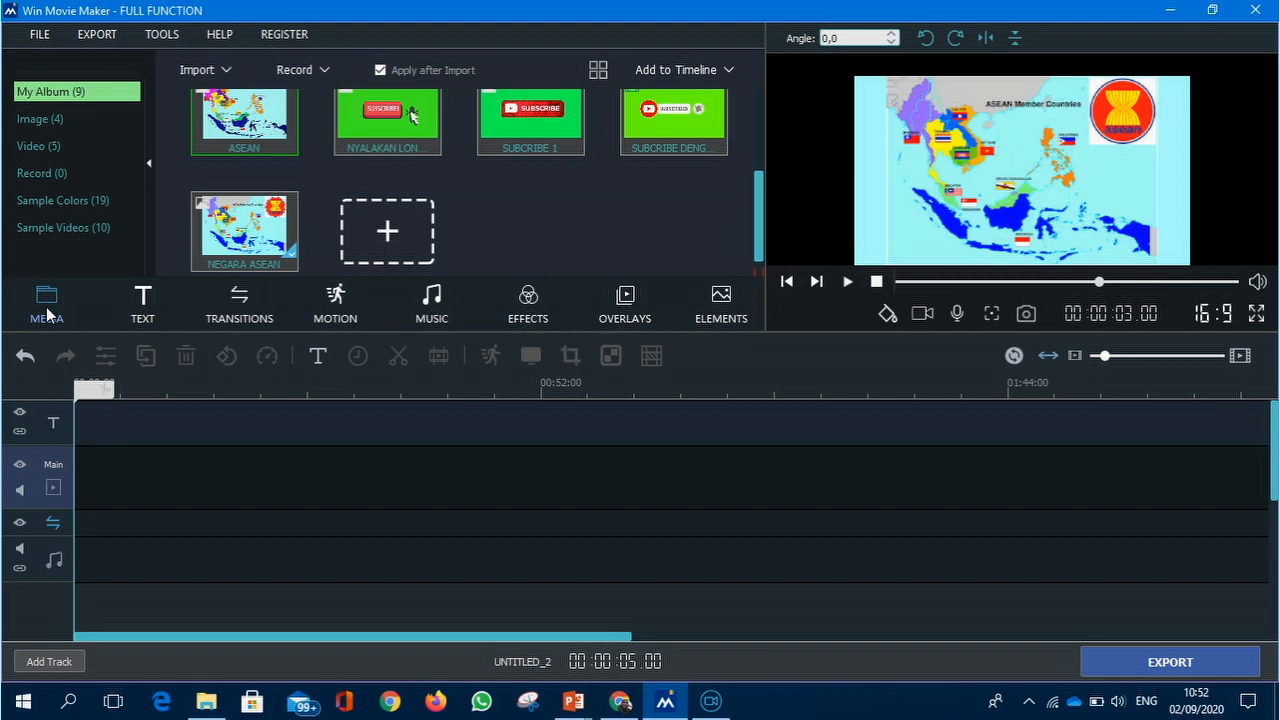
pyautogui.click(57, 221)
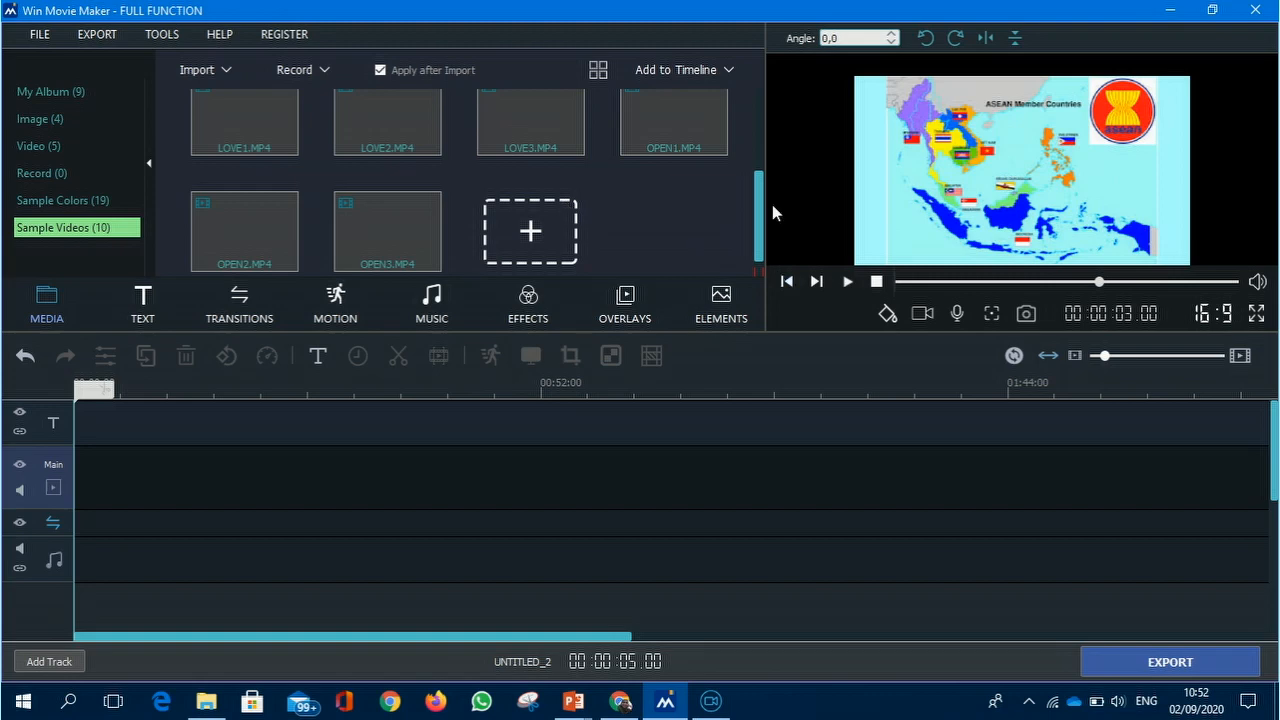
pyautogui.scroll(3, 714, 154)
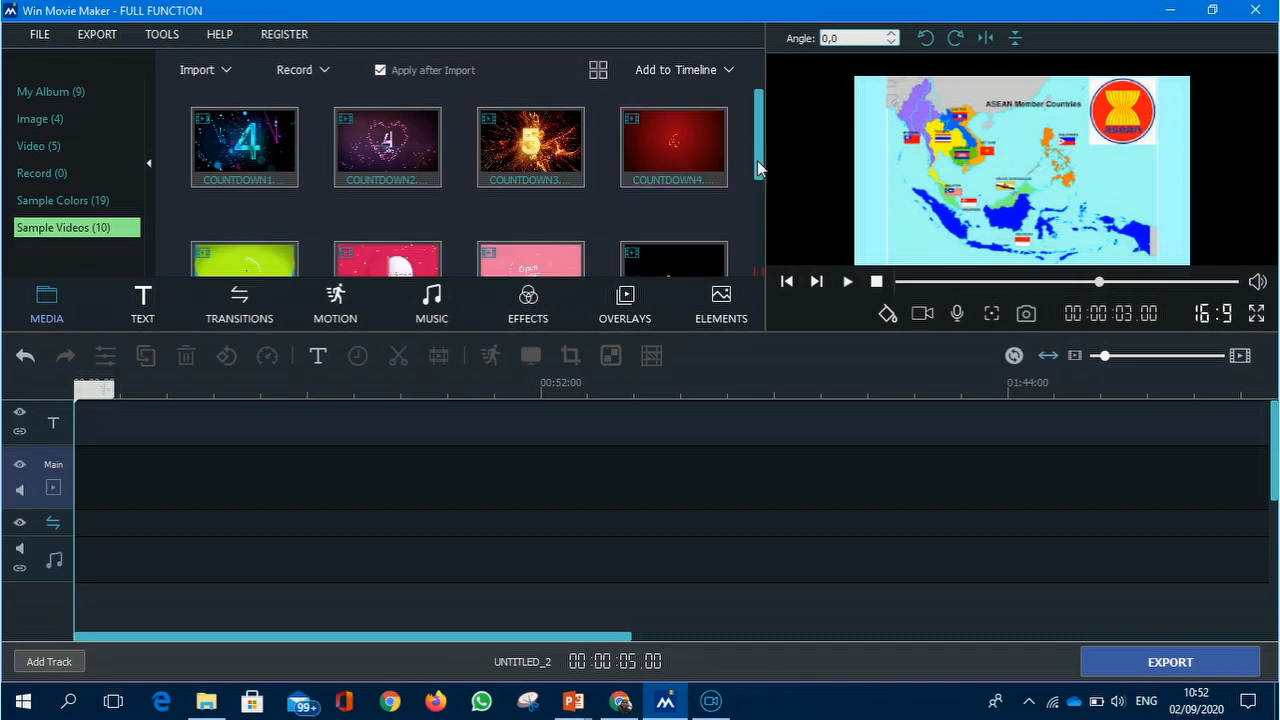
pyautogui.rightClick(549, 148)
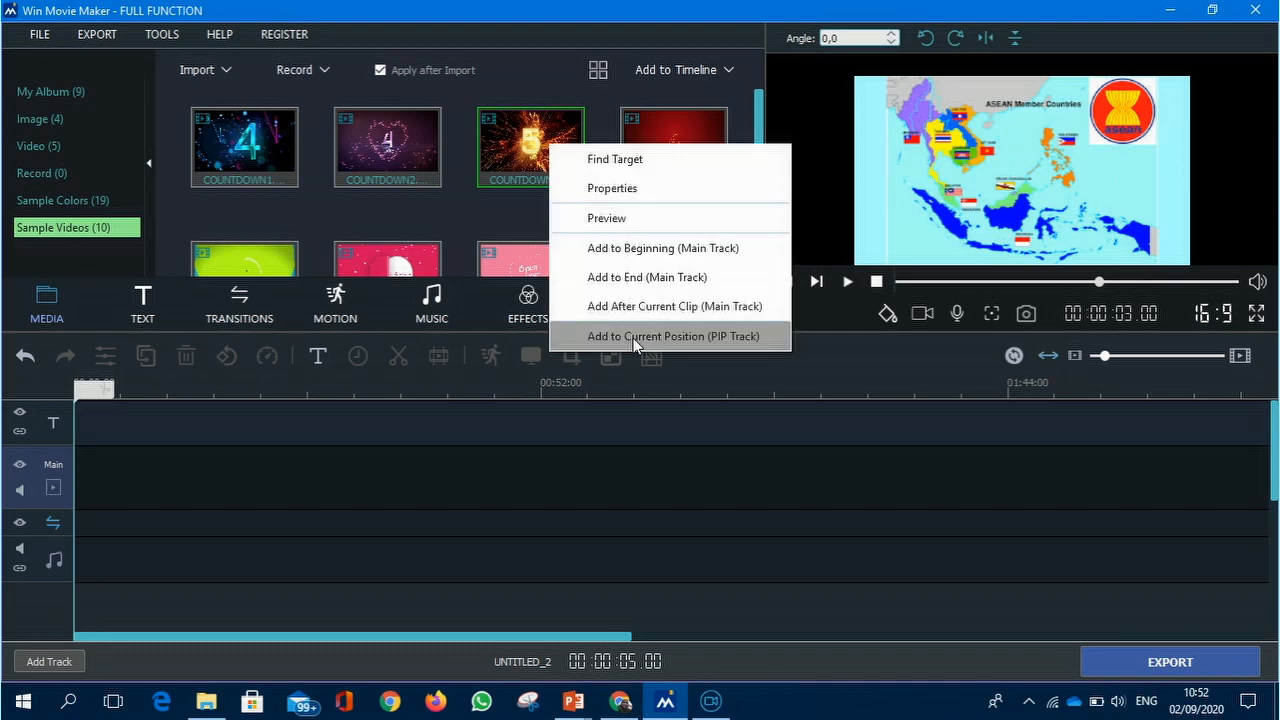
pyautogui.click(640, 243)
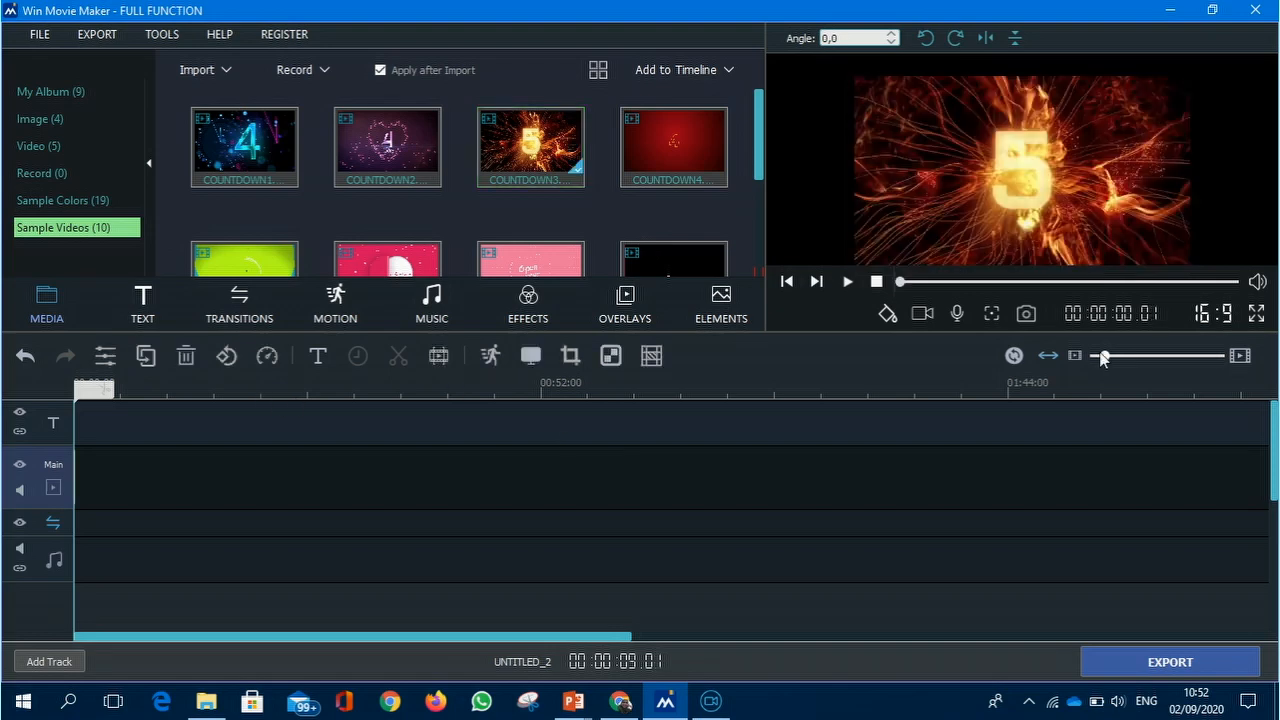
# Return the playhead to the very start of the timeline and deselect the countdown clip
pyautogui.moveTo(1104, 356); pyautogui.dragTo(1235, 360)
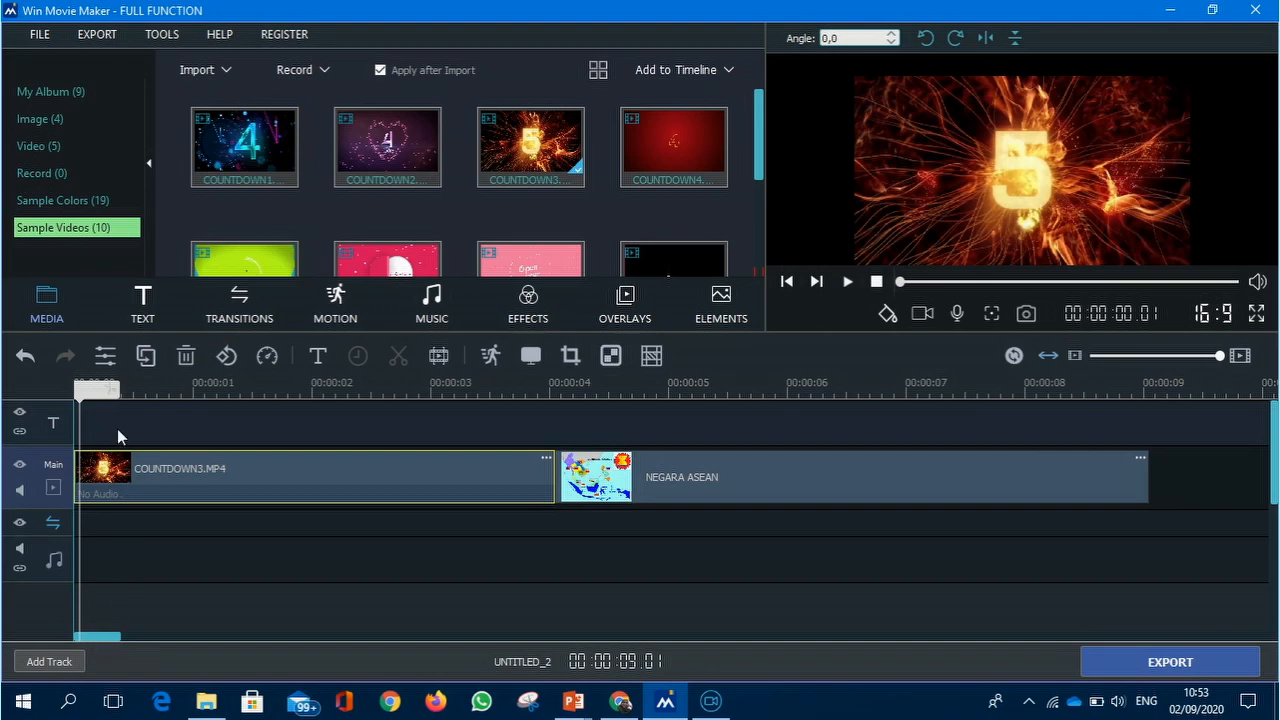
pyautogui.moveTo(89, 386); pyautogui.dragTo(43, 396)
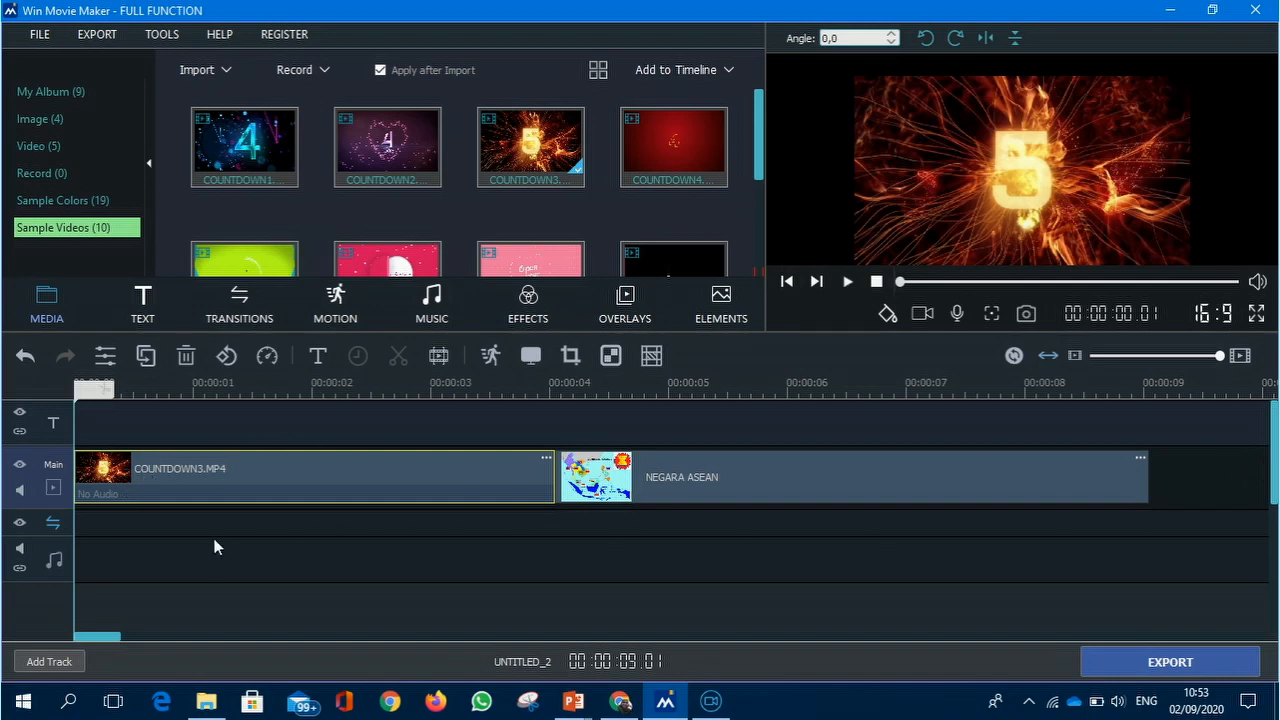
pyautogui.click(117, 473)
pyautogui.moveTo(113, 396); pyautogui.dragTo(35, 428)
pyautogui.click(333, 437)
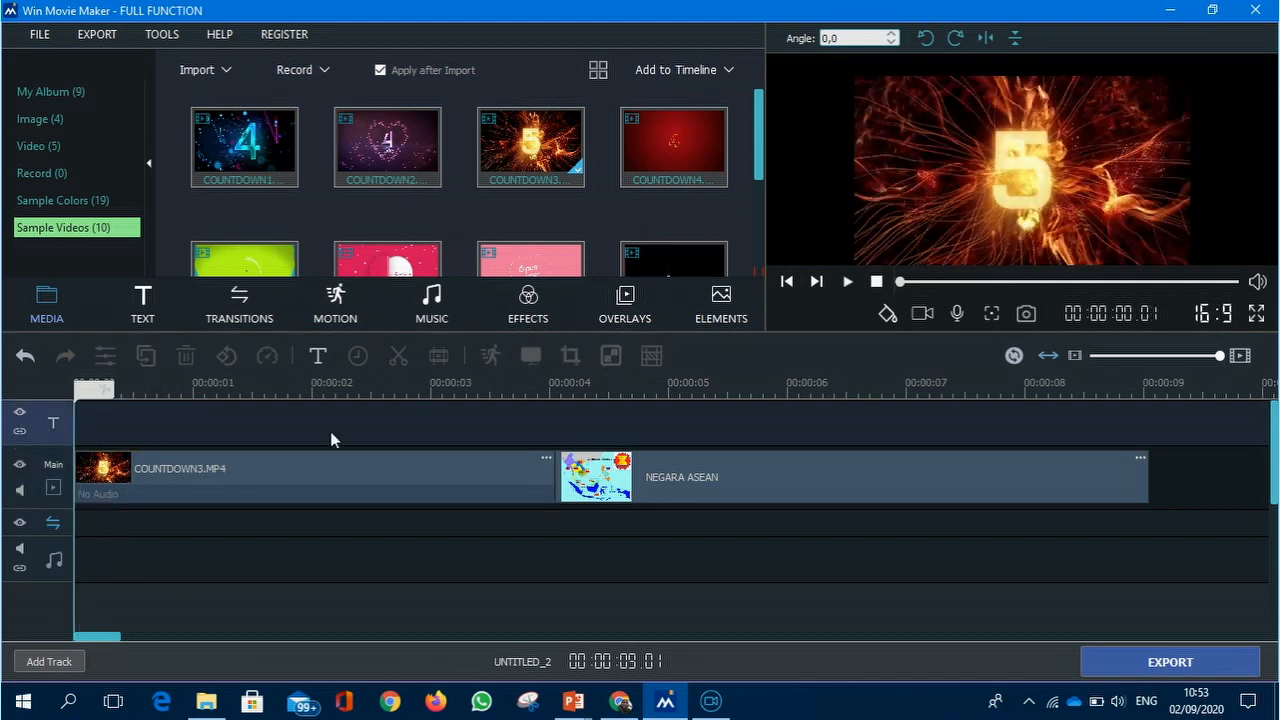
pyautogui.click(847, 283)
# Download the song "Simha The Man" from the Rock music category
pyautogui.click(431, 300)
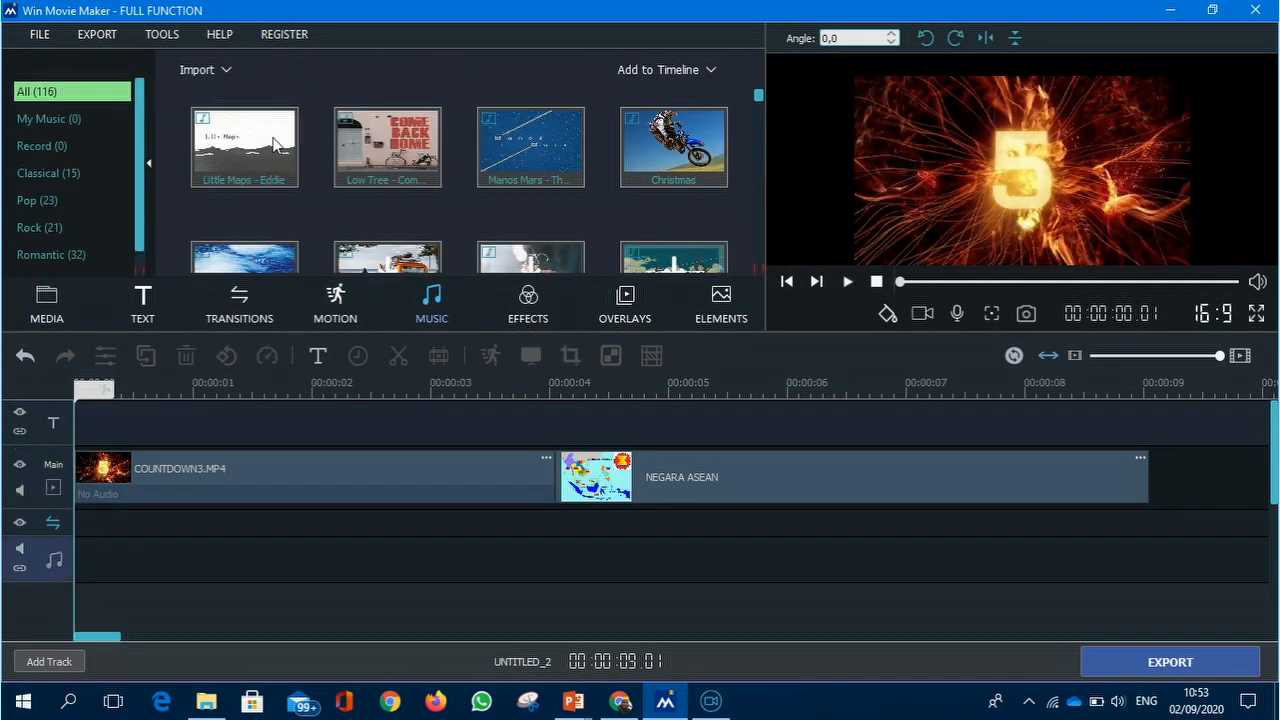
pyautogui.click(40, 228)
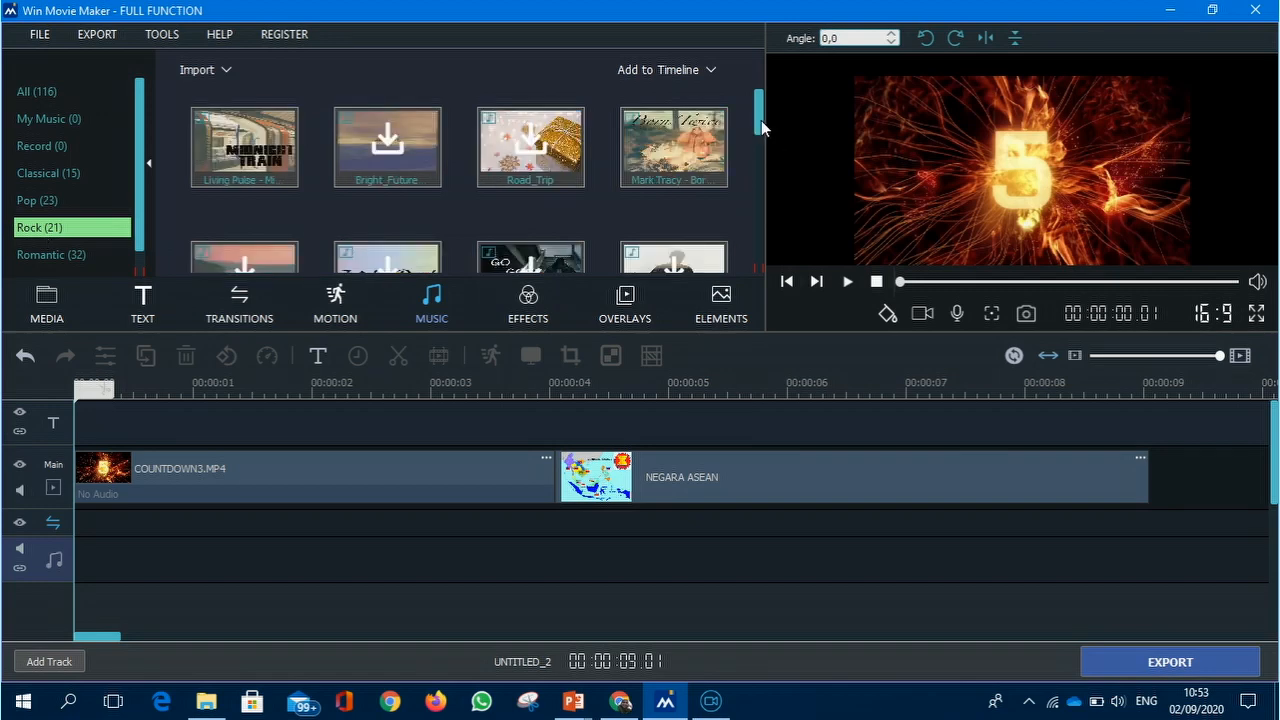
pyautogui.moveTo(762, 118)
pyautogui.mouseDown()
pyautogui.moveTo(777, 260)
pyautogui.moveTo(773, 111)
pyautogui.mouseUp()
pyautogui.moveTo(762, 124); pyautogui.dragTo(762, 175)
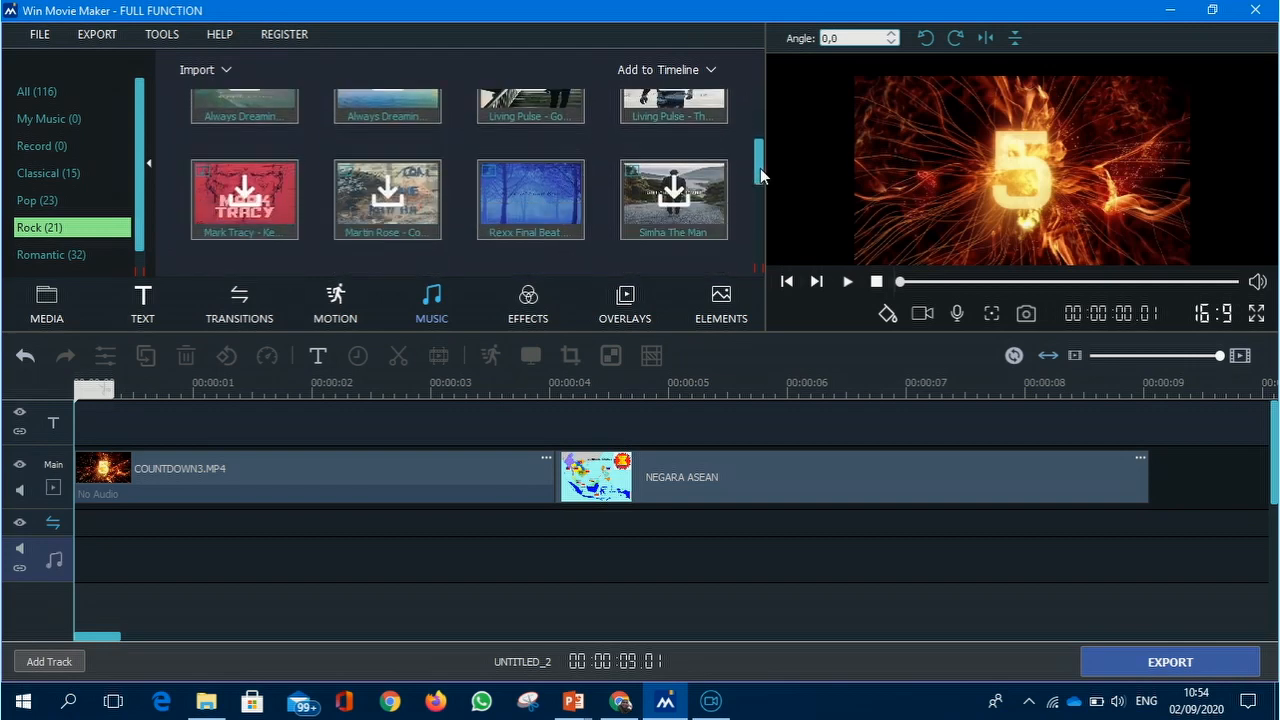
pyautogui.rightClick(667, 197)
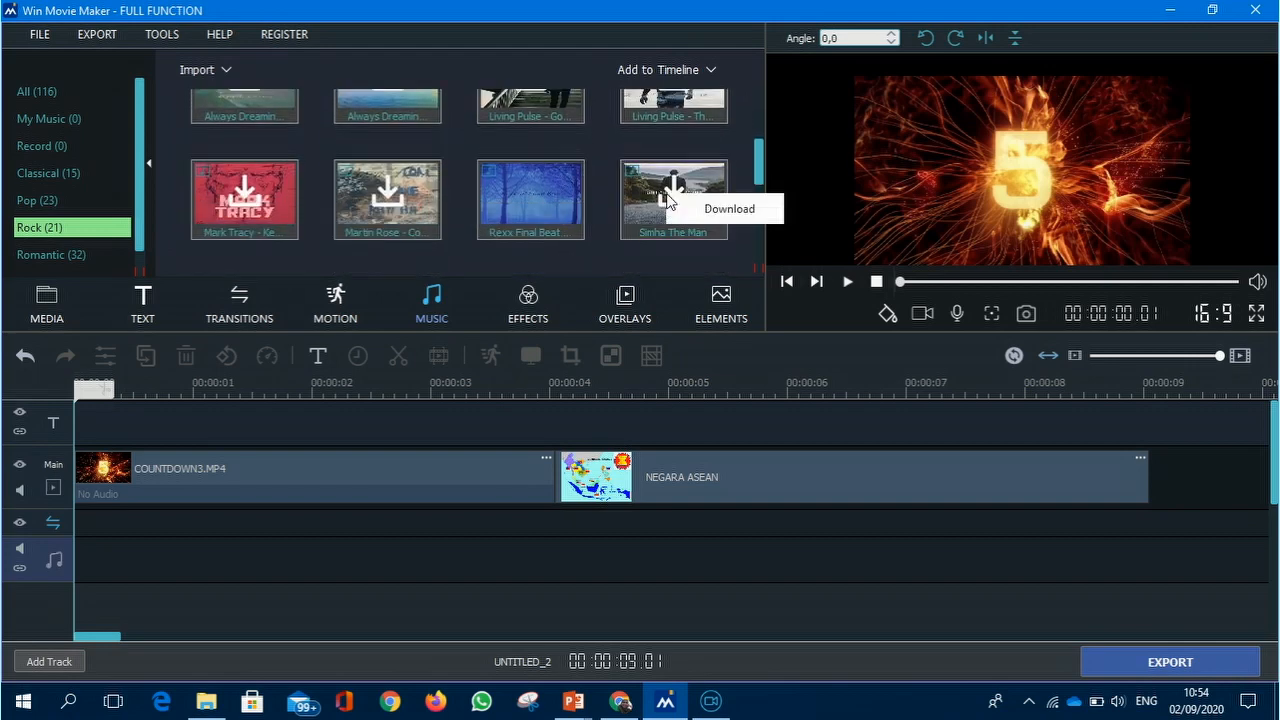
pyautogui.click(725, 213)
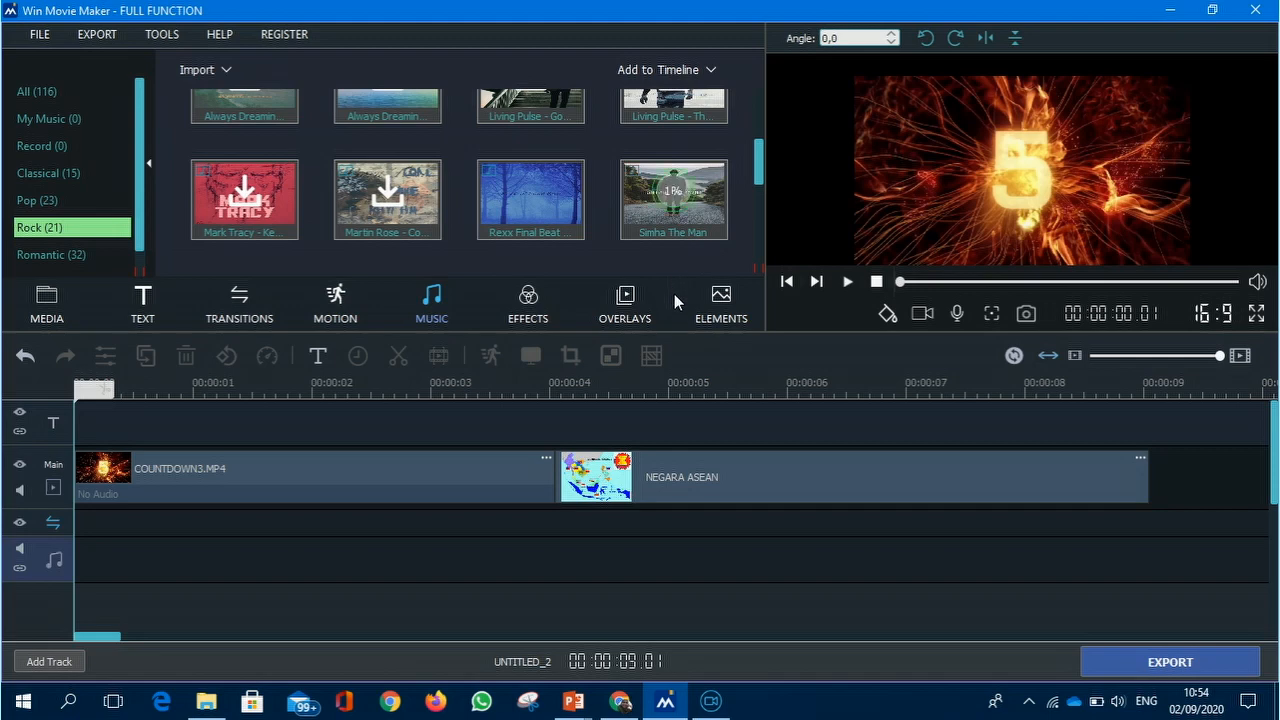
# Add the Rock song "Born Twice" to the music track at the current position
pyautogui.moveTo(757, 174); pyautogui.dragTo(768, 162)
pyautogui.scroll(2, 766, 162)
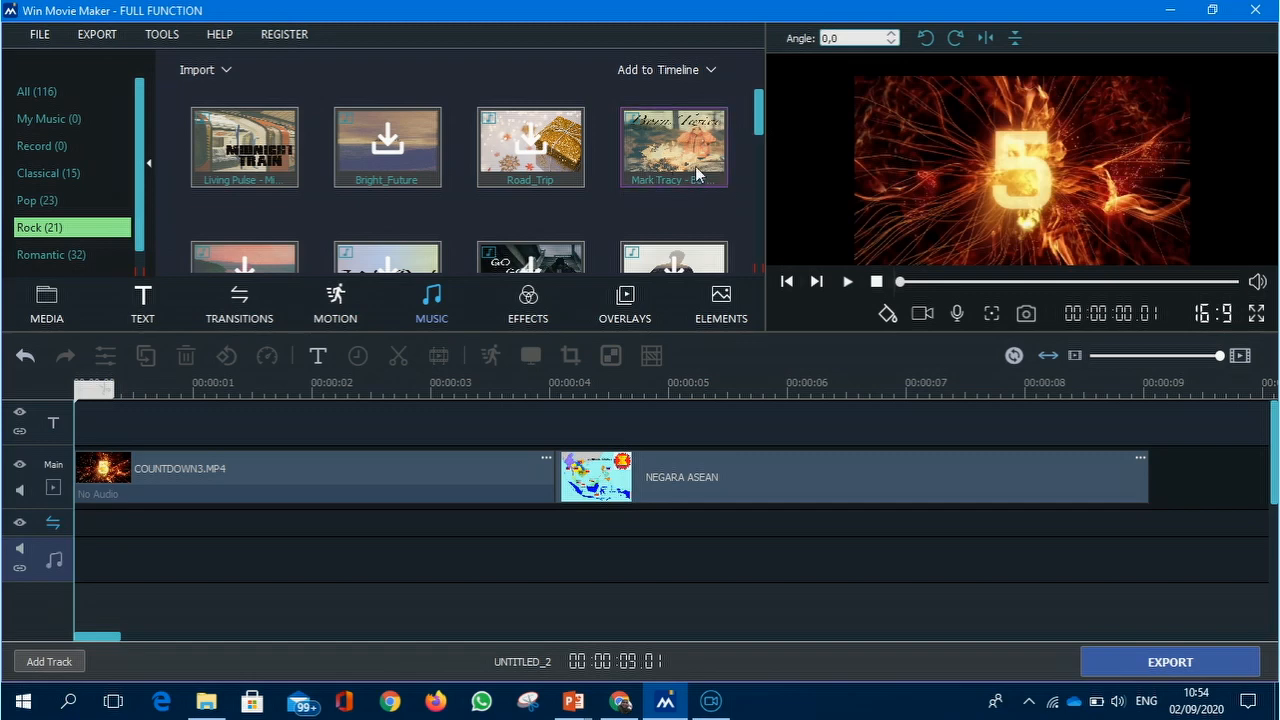
pyautogui.rightClick(666, 151)
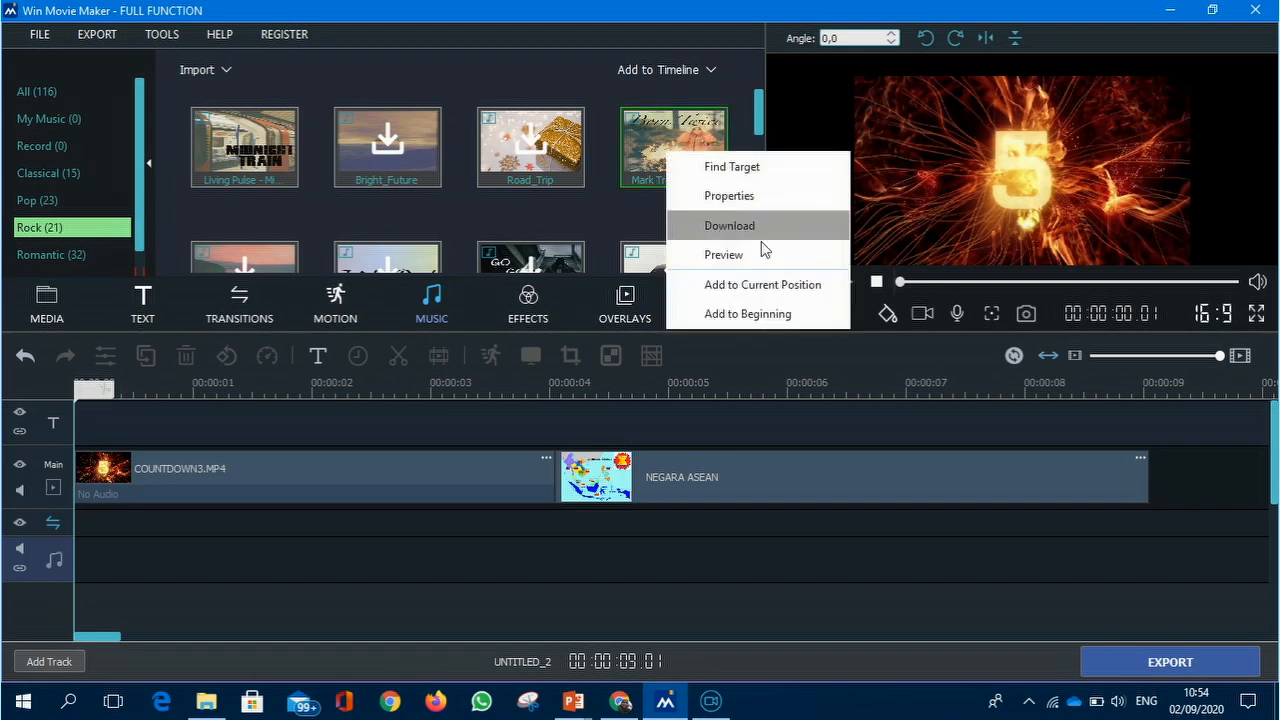
pyautogui.click(727, 288)
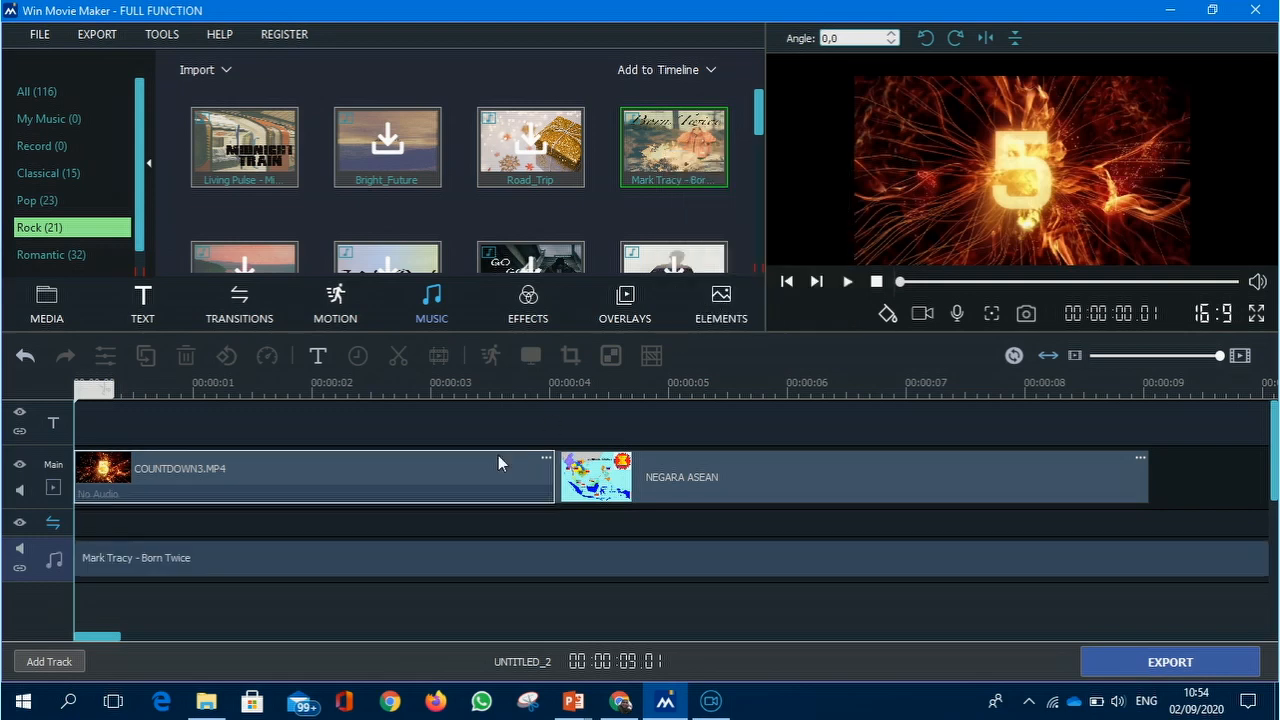
# Play part of the video with the "Born Twice" music, and undo adding that song
pyautogui.click(846, 285)
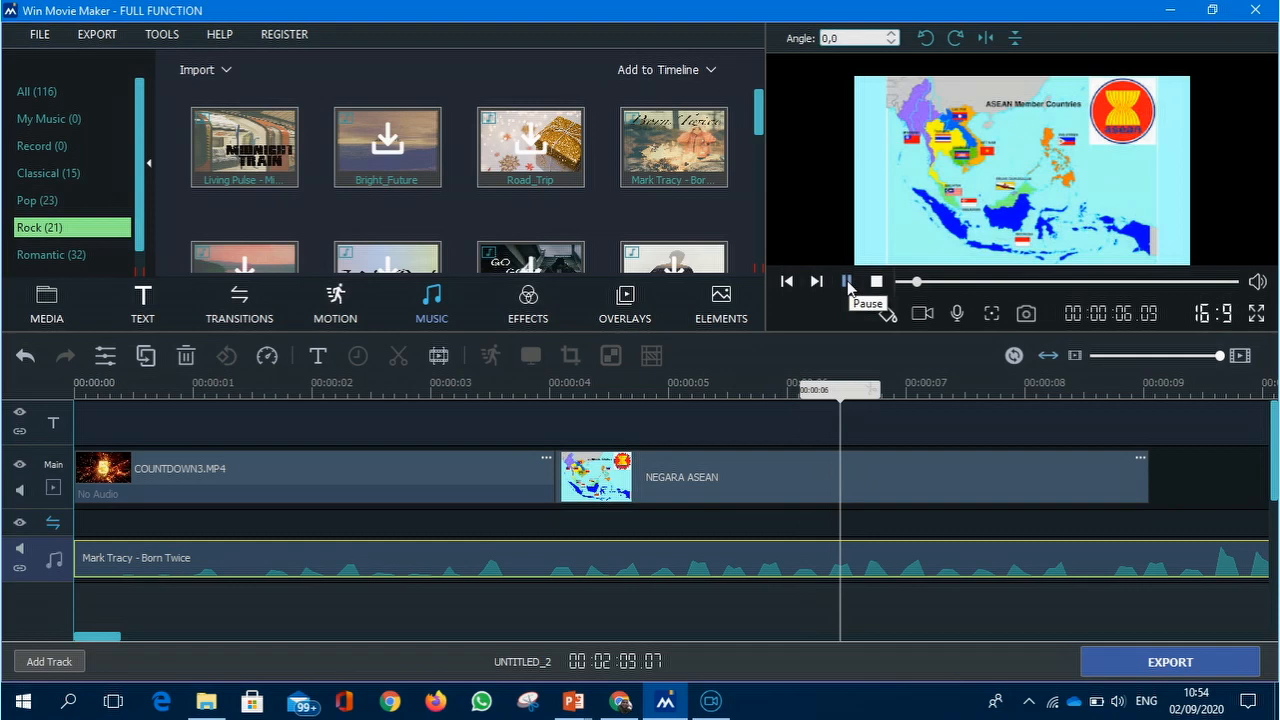
pyautogui.click(847, 284)
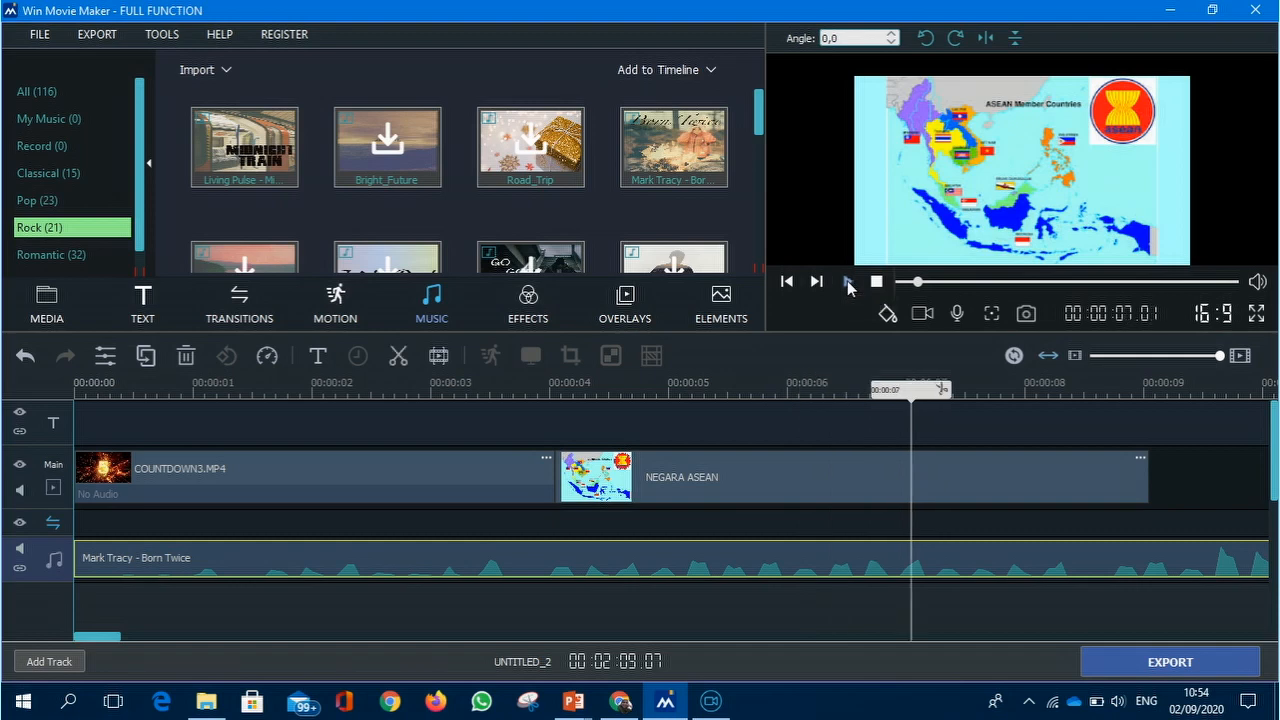
pyautogui.click(25, 358)
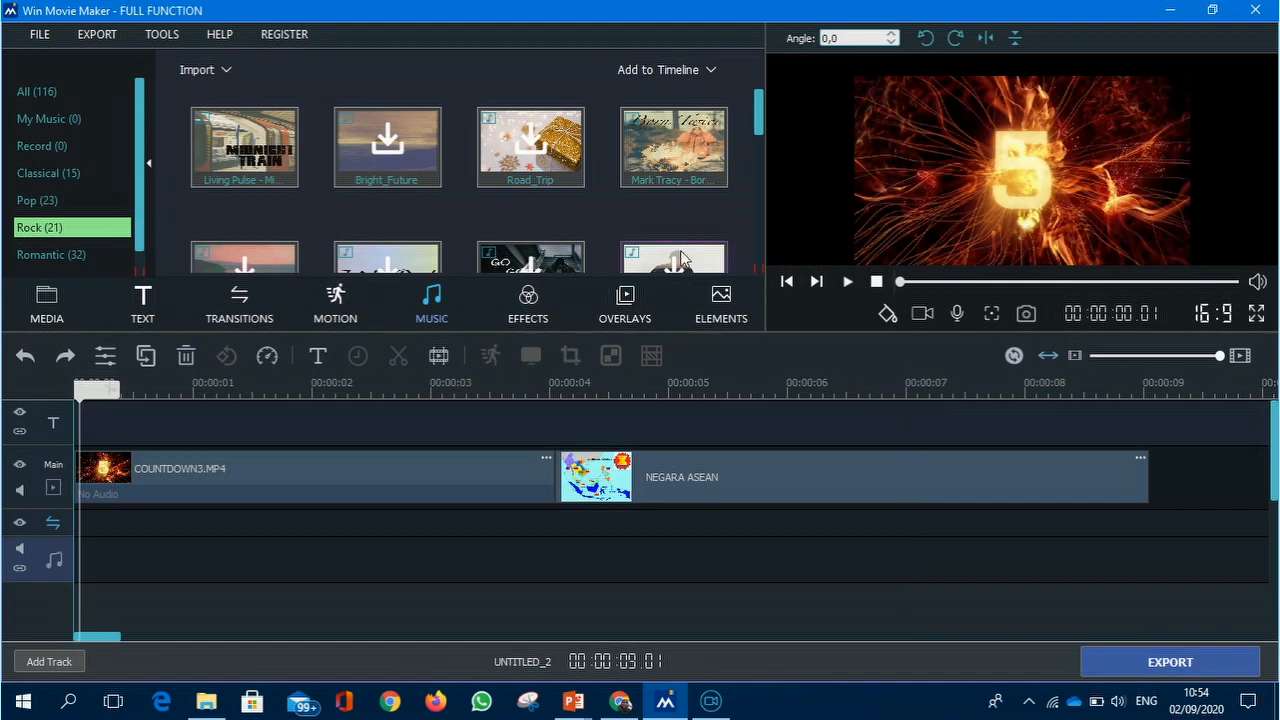
# Add "Simha The Man" to the music track at the current position and play part of the video to preview it
pyautogui.moveTo(760, 130); pyautogui.dragTo(758, 186)
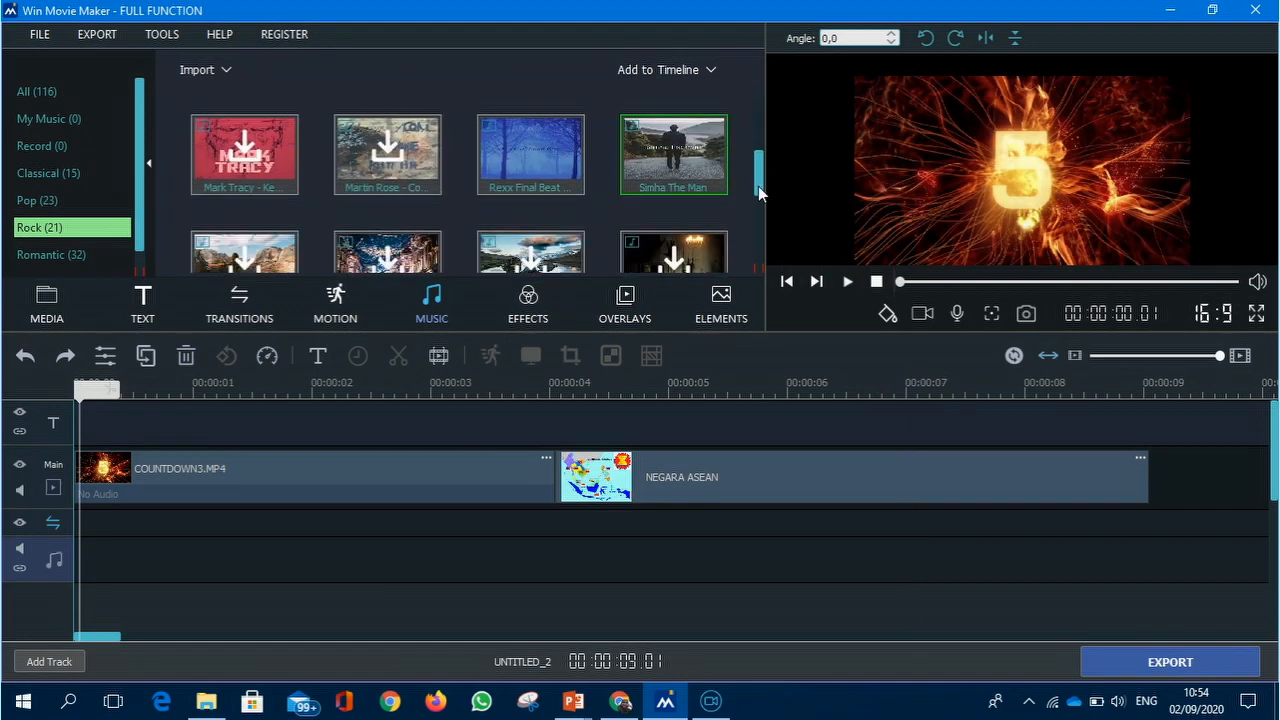
pyautogui.rightClick(648, 181)
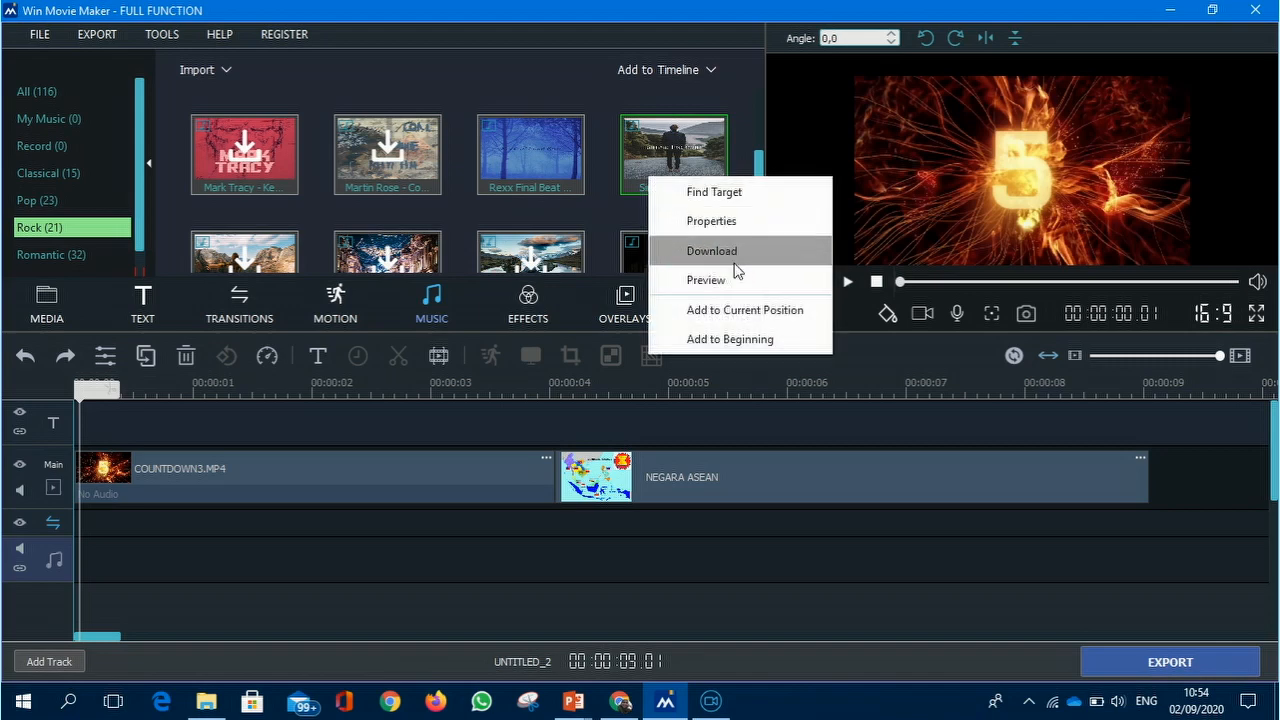
pyautogui.click(717, 304)
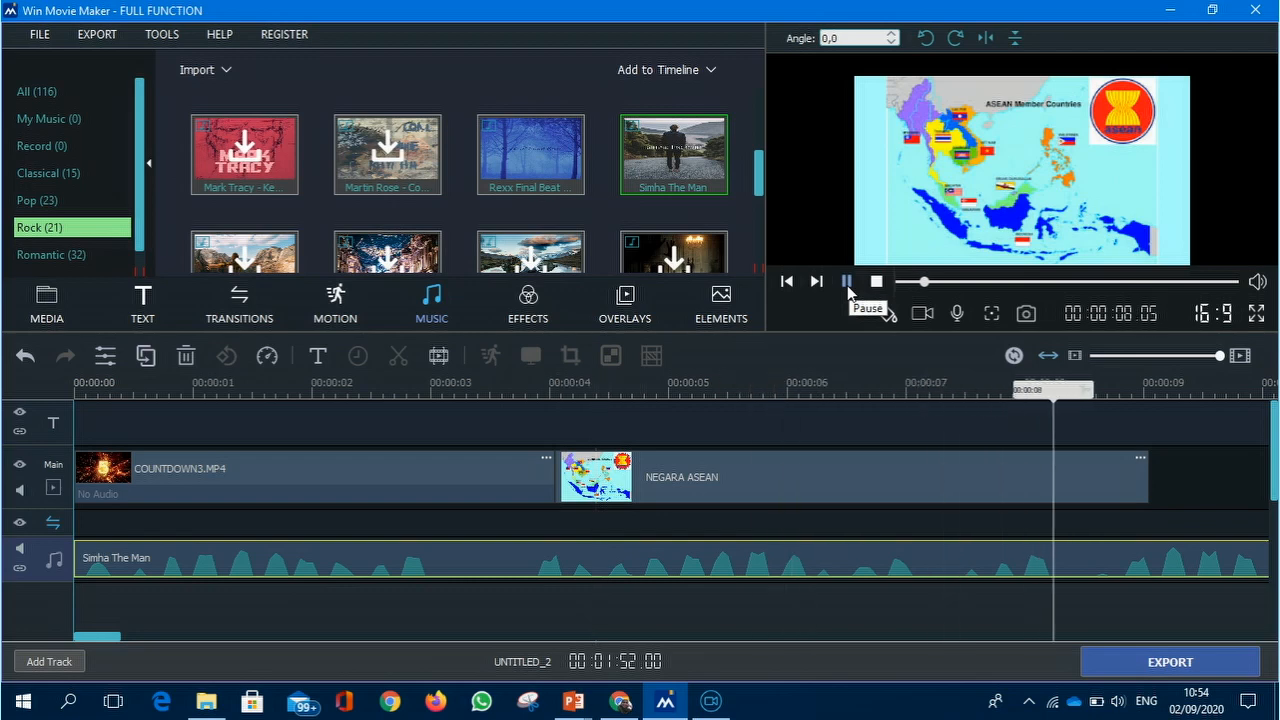
pyautogui.click(847, 283)
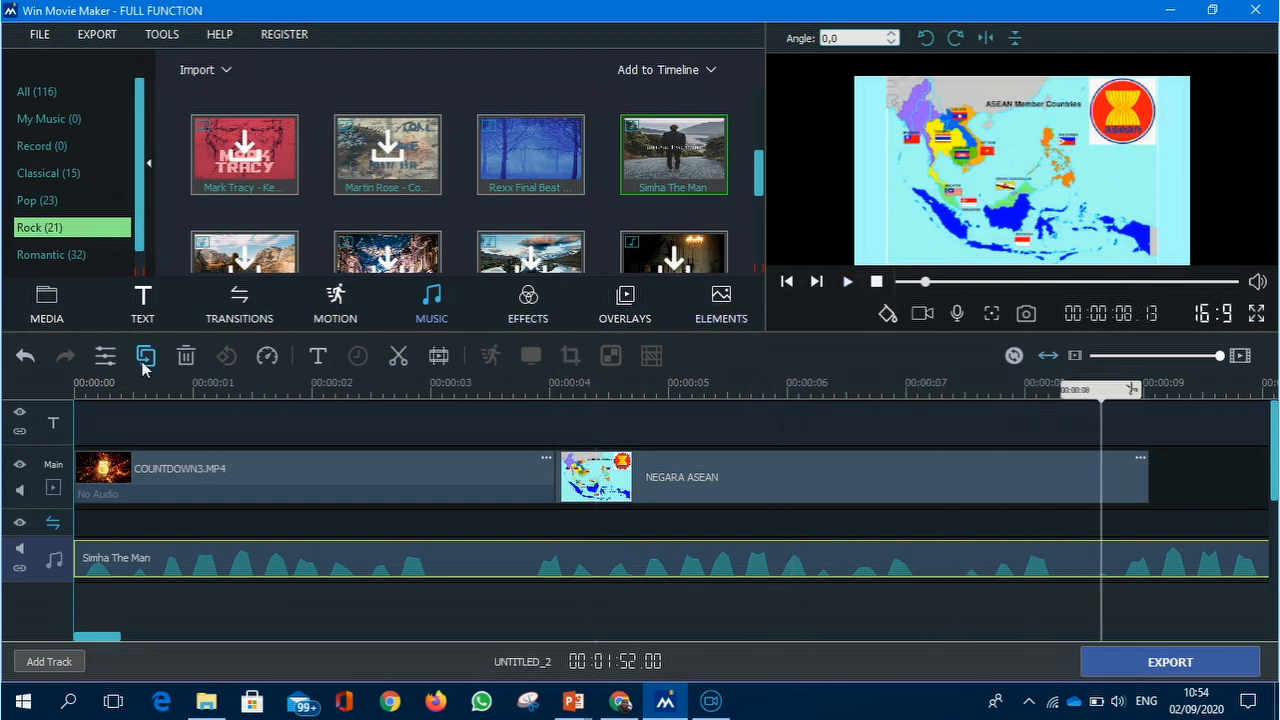
pyautogui.moveTo(757, 190); pyautogui.dragTo(762, 242)
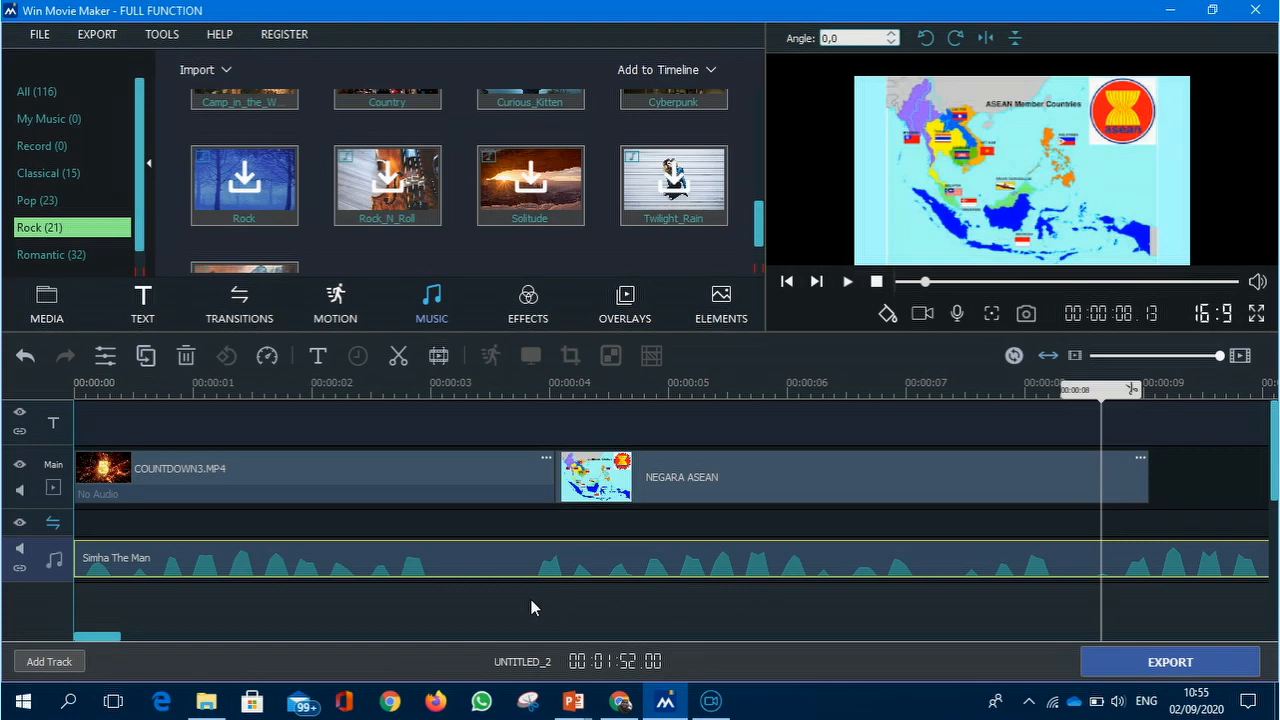
# Set the playback speed of the "Simha The Man" music clip to 1.18 and play part of the video to check it
pyautogui.rightClick(483, 564)
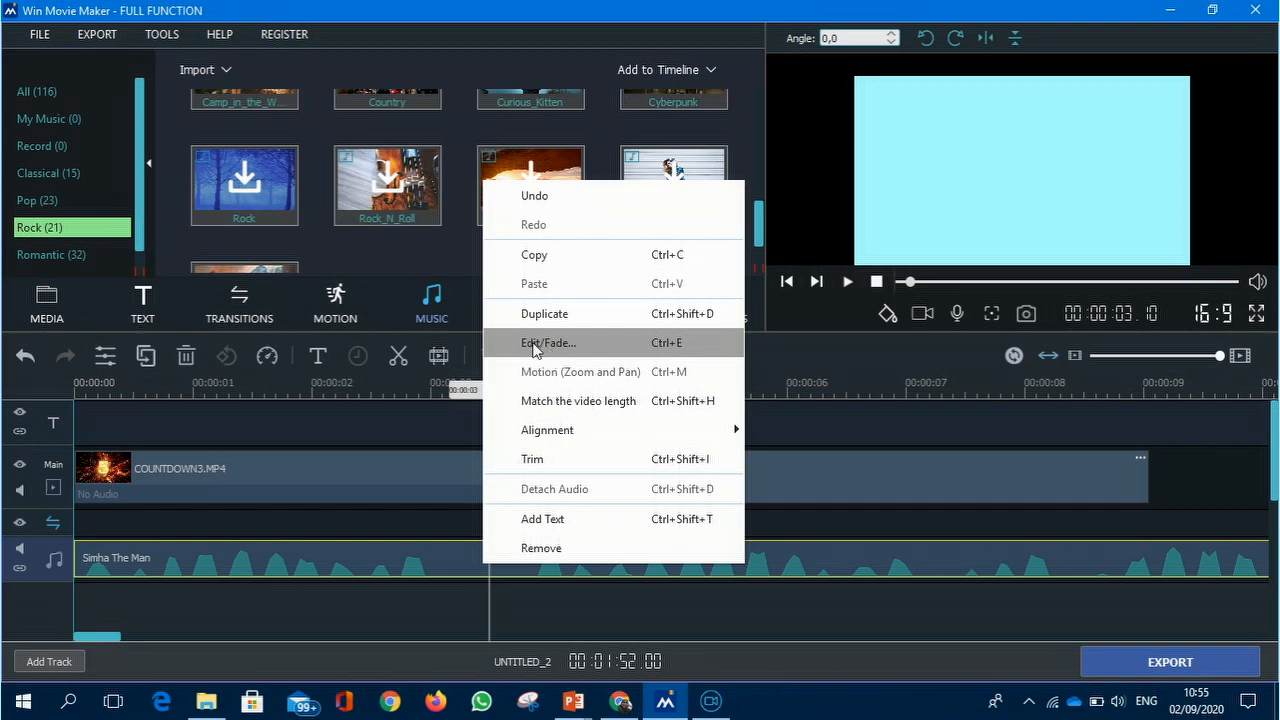
pyautogui.click(535, 345)
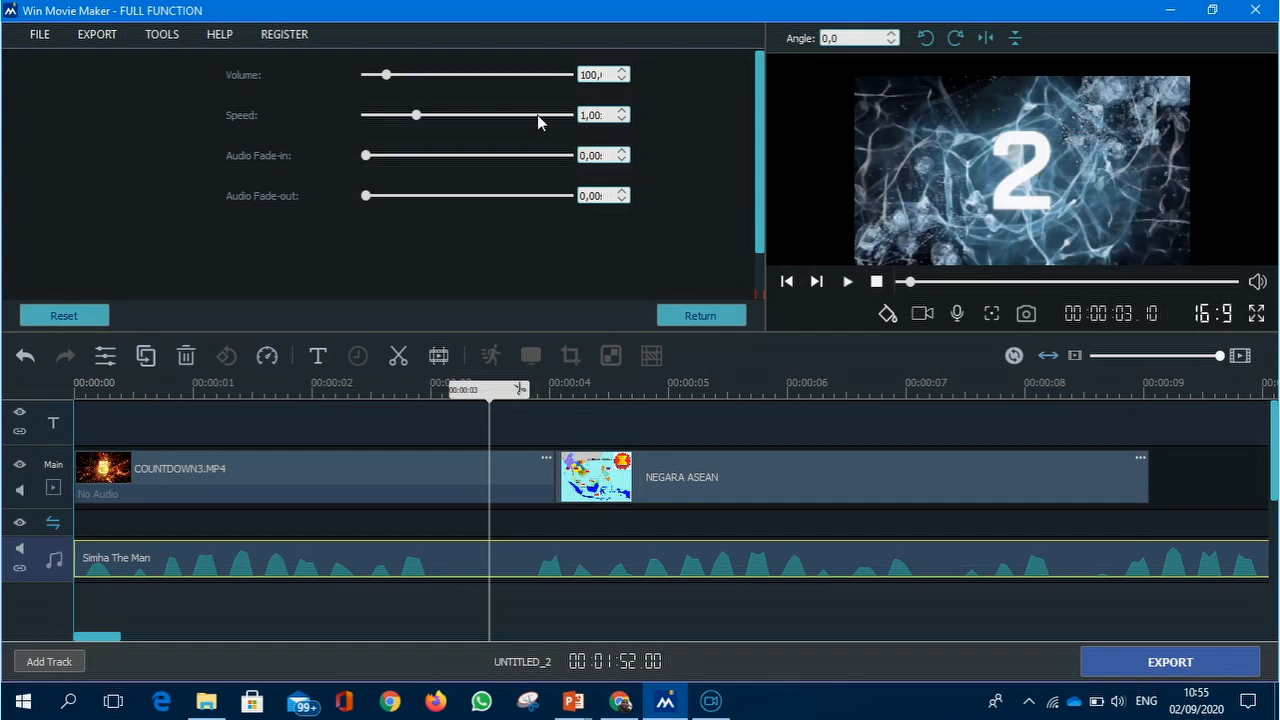
pyautogui.click(426, 115)
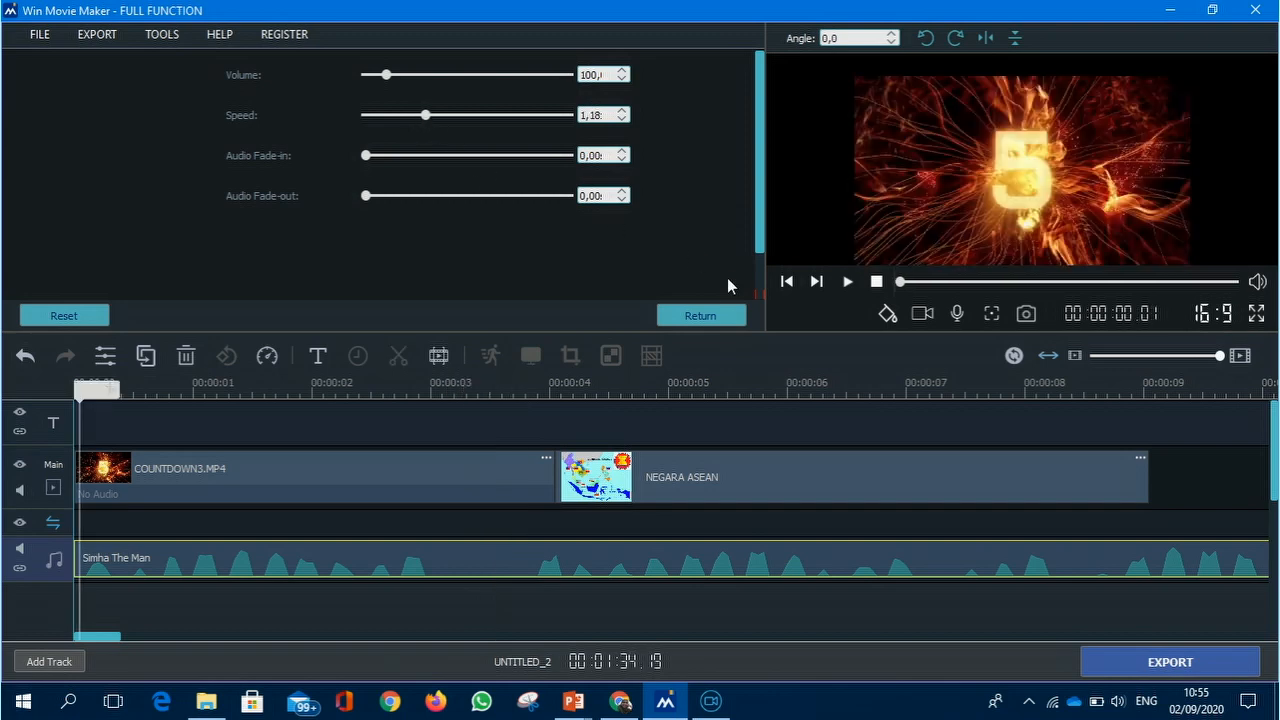
pyautogui.click(701, 316)
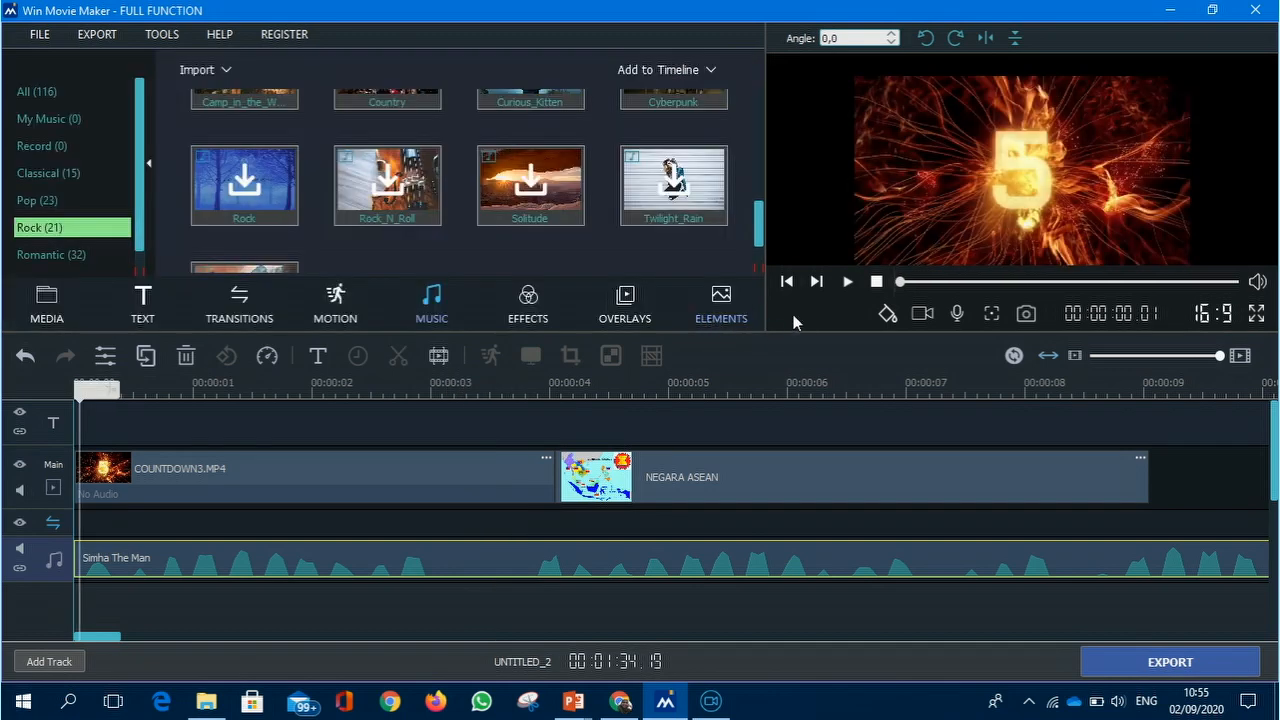
pyautogui.click(845, 284)
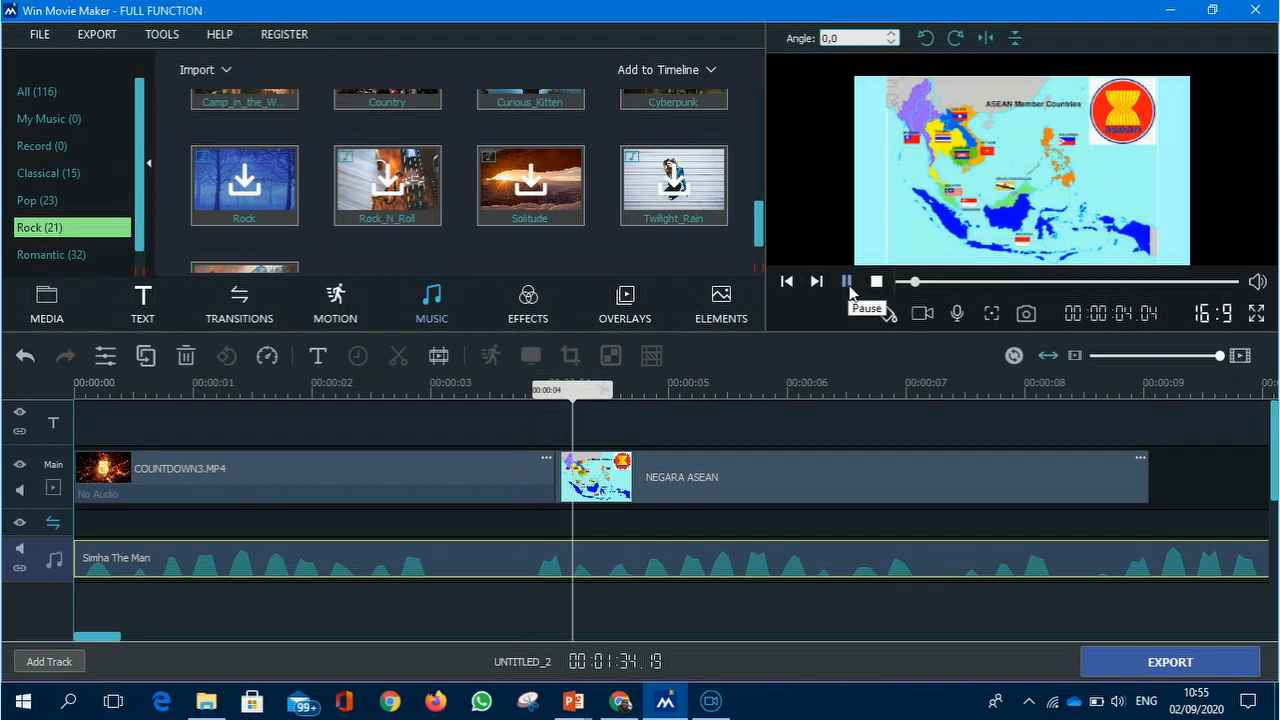
pyautogui.click(847, 283)
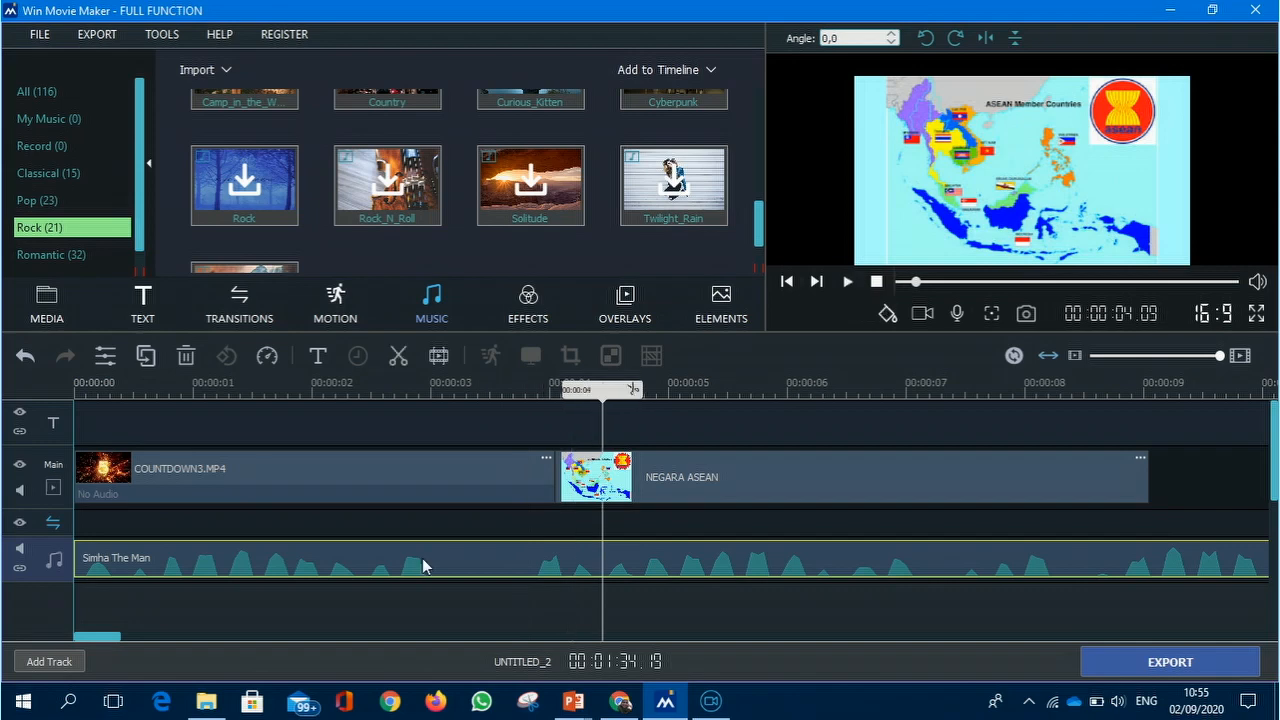
# Raise the "Simha The Man" clip's speed to 1.31 and play the opening of the video to check it
pyautogui.rightClick(422, 565)
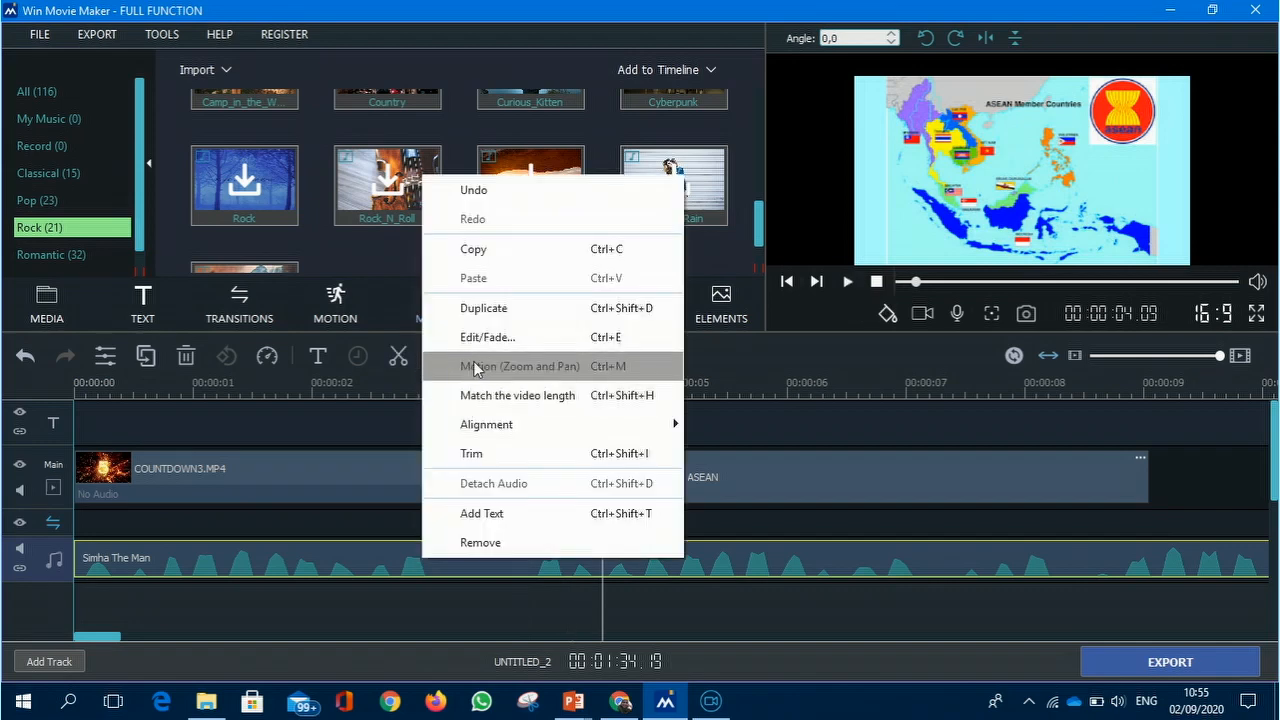
pyautogui.click(487, 337)
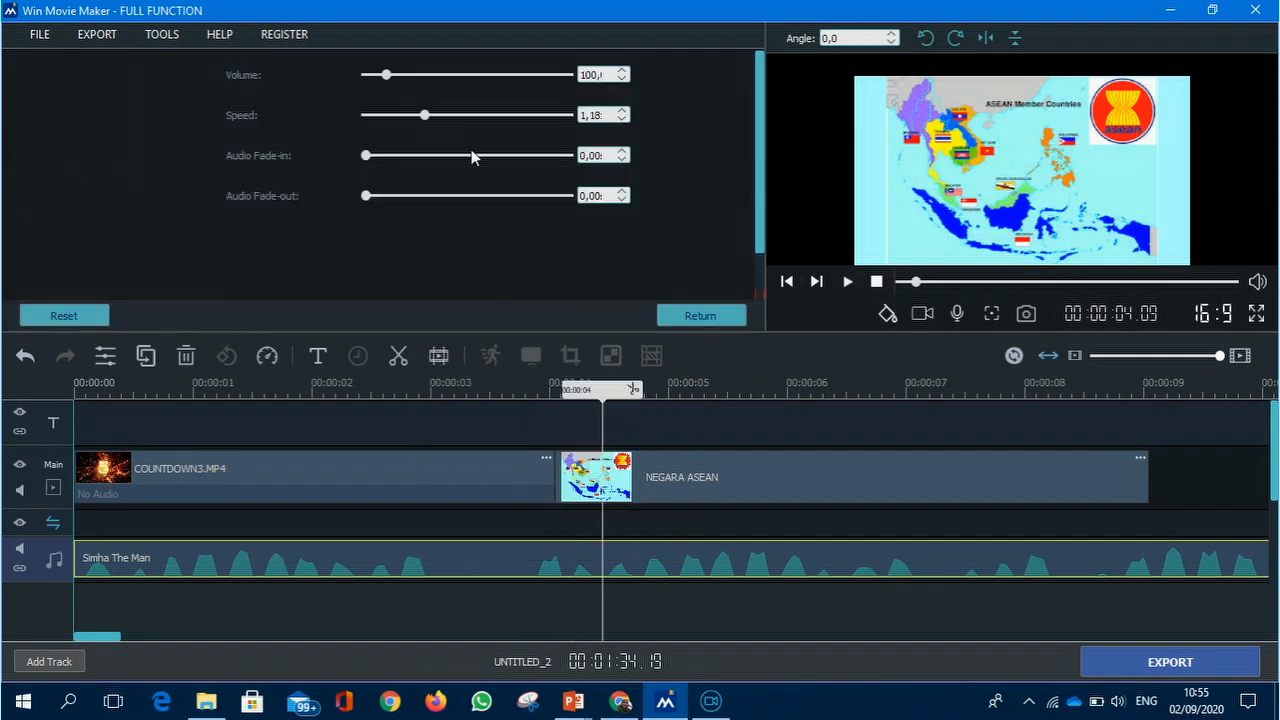
pyautogui.click(432, 116)
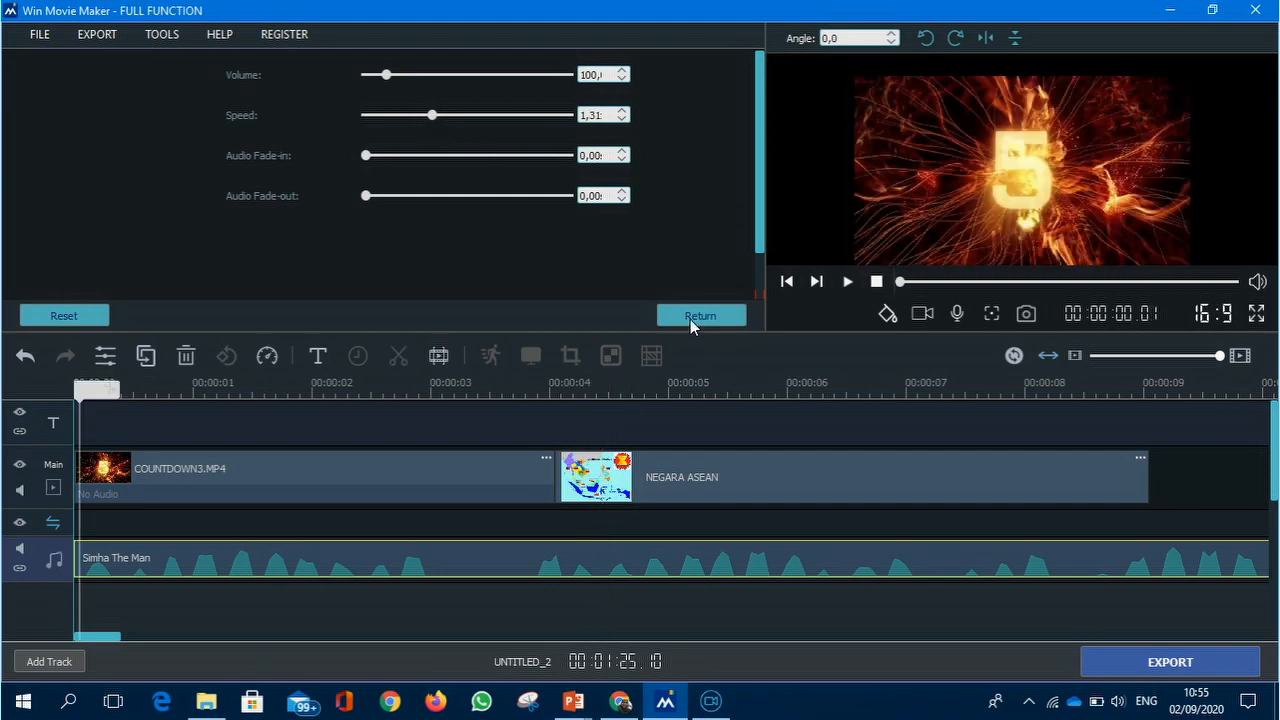
pyautogui.click(688, 318)
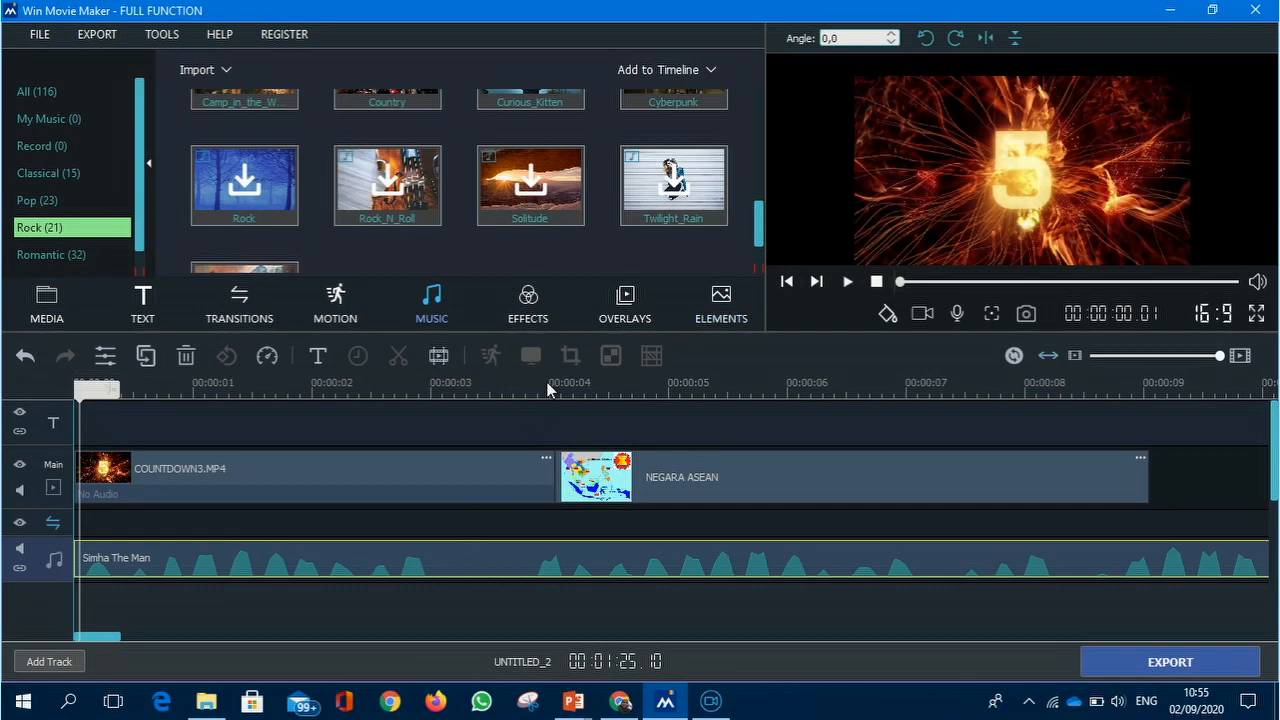
pyautogui.click(848, 283)
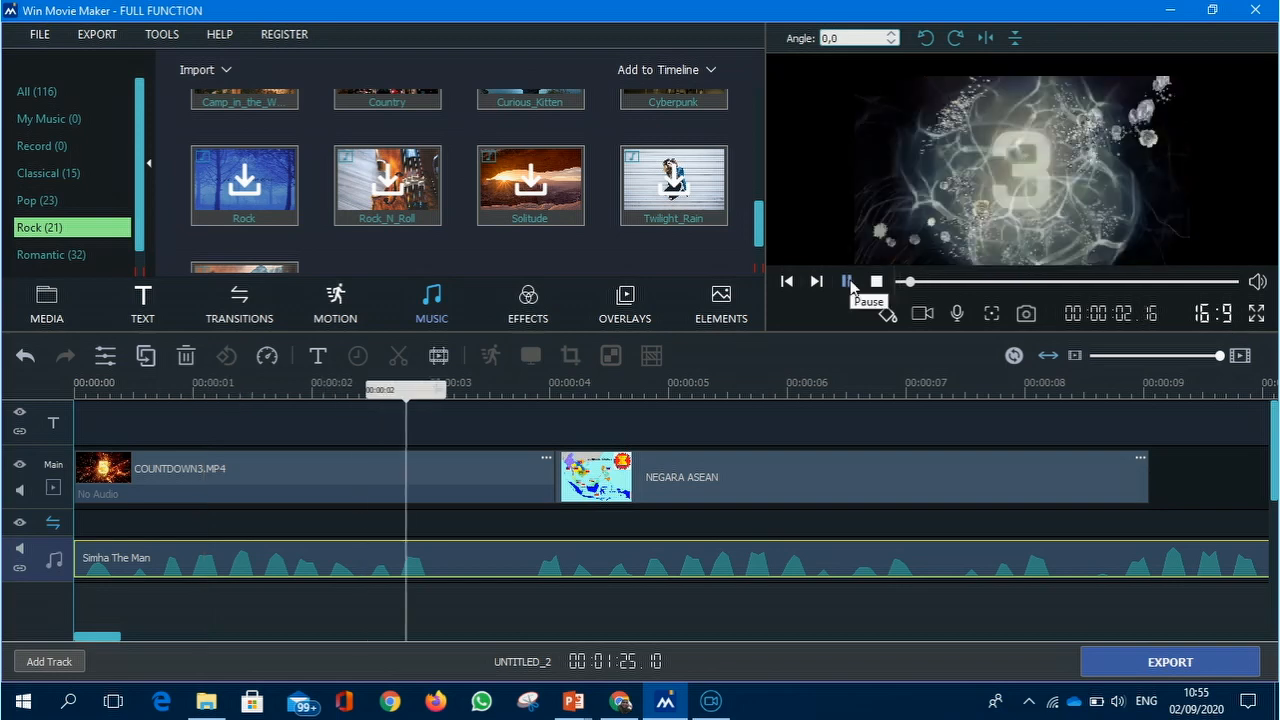
pyautogui.click(848, 283)
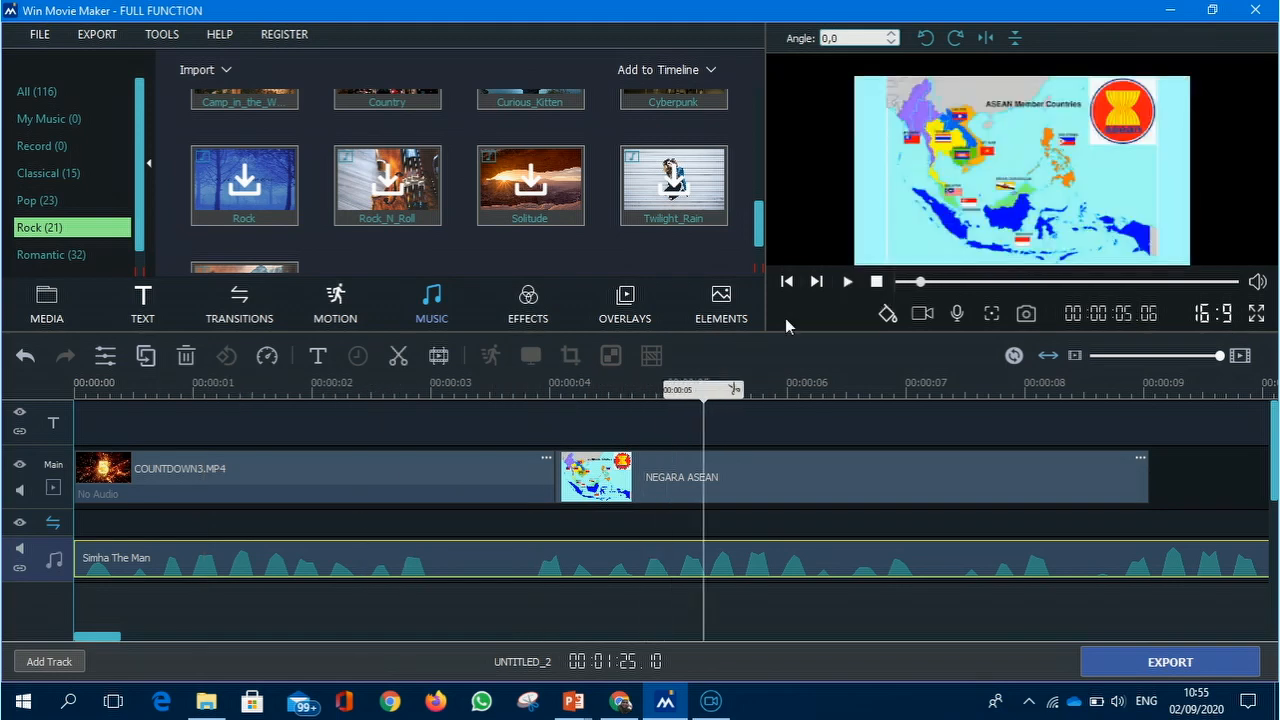
# Increase the "Simha The Man" clip's speed to 1.95 and preview the countdown with the faster music
pyautogui.rightClick(424, 567)
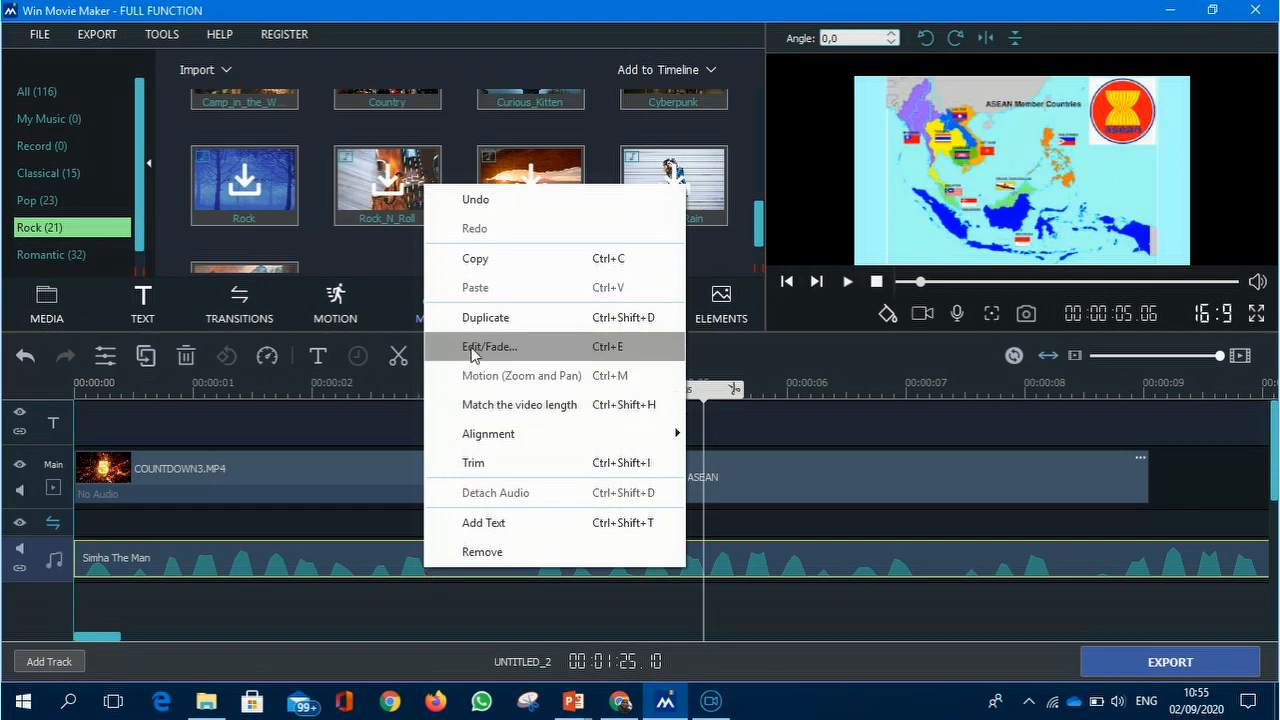
pyautogui.click(471, 347)
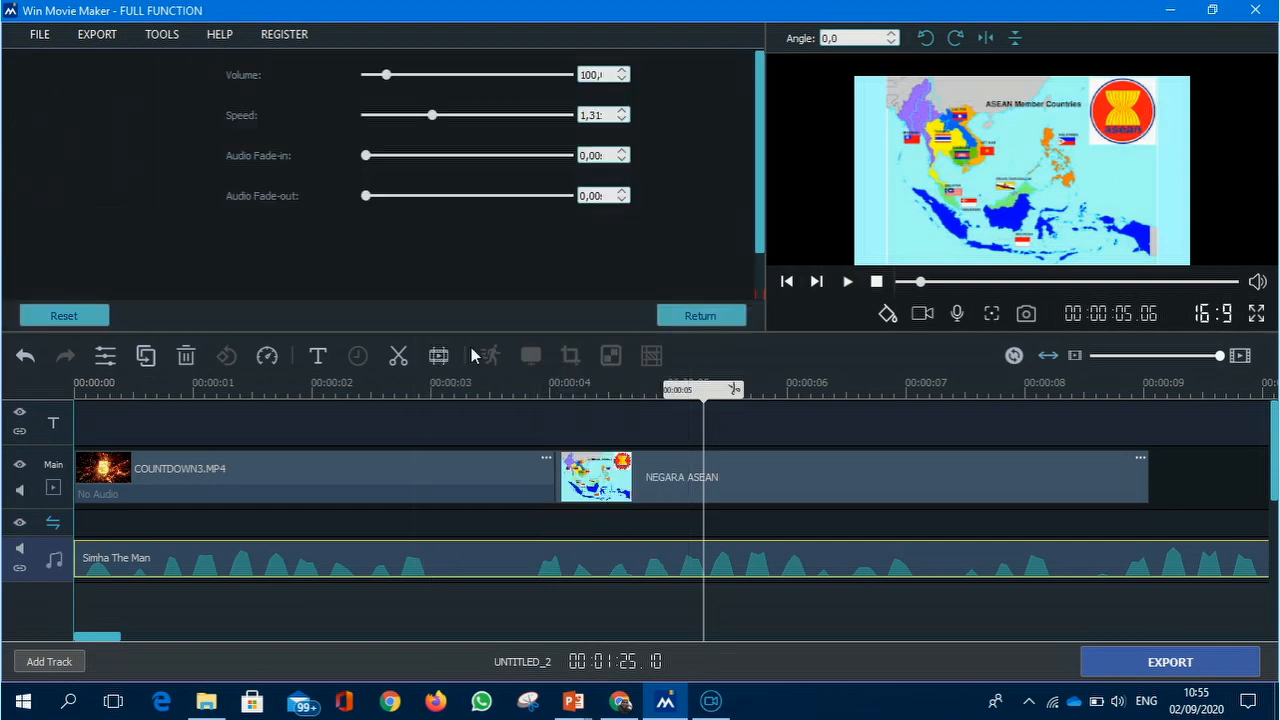
pyautogui.click(465, 115)
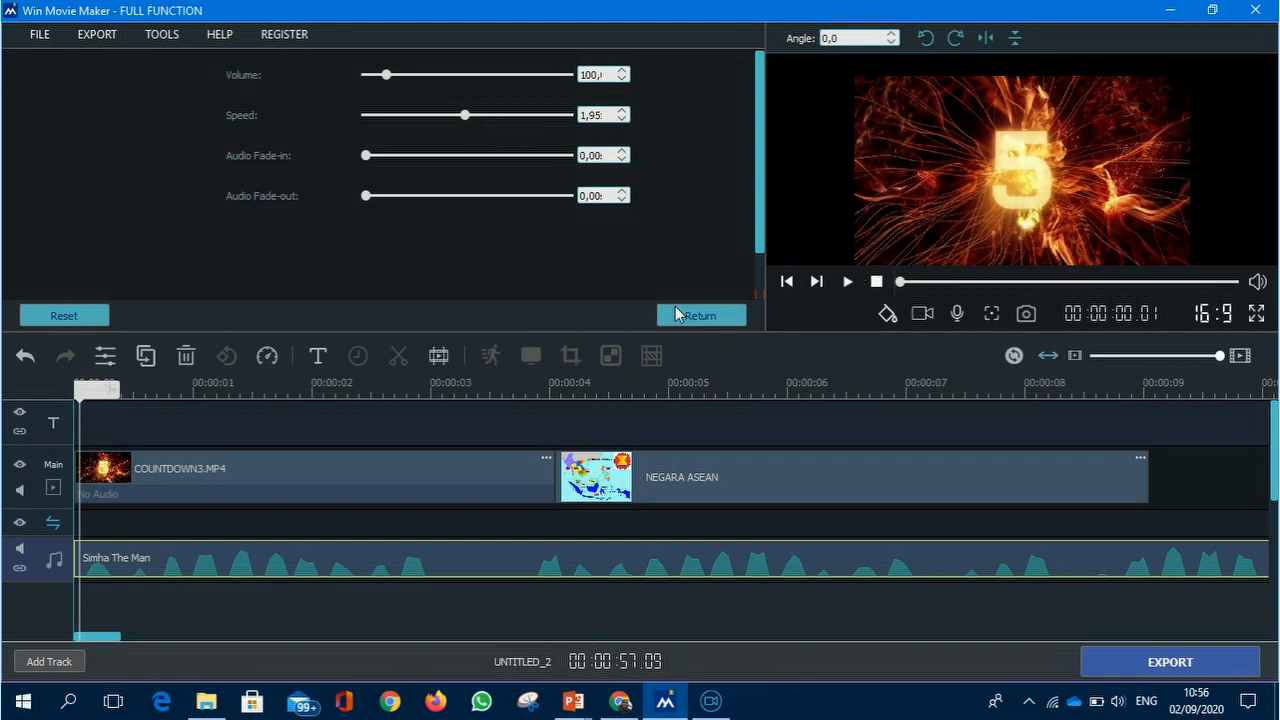
pyautogui.click(698, 316)
pyautogui.click(846, 282)
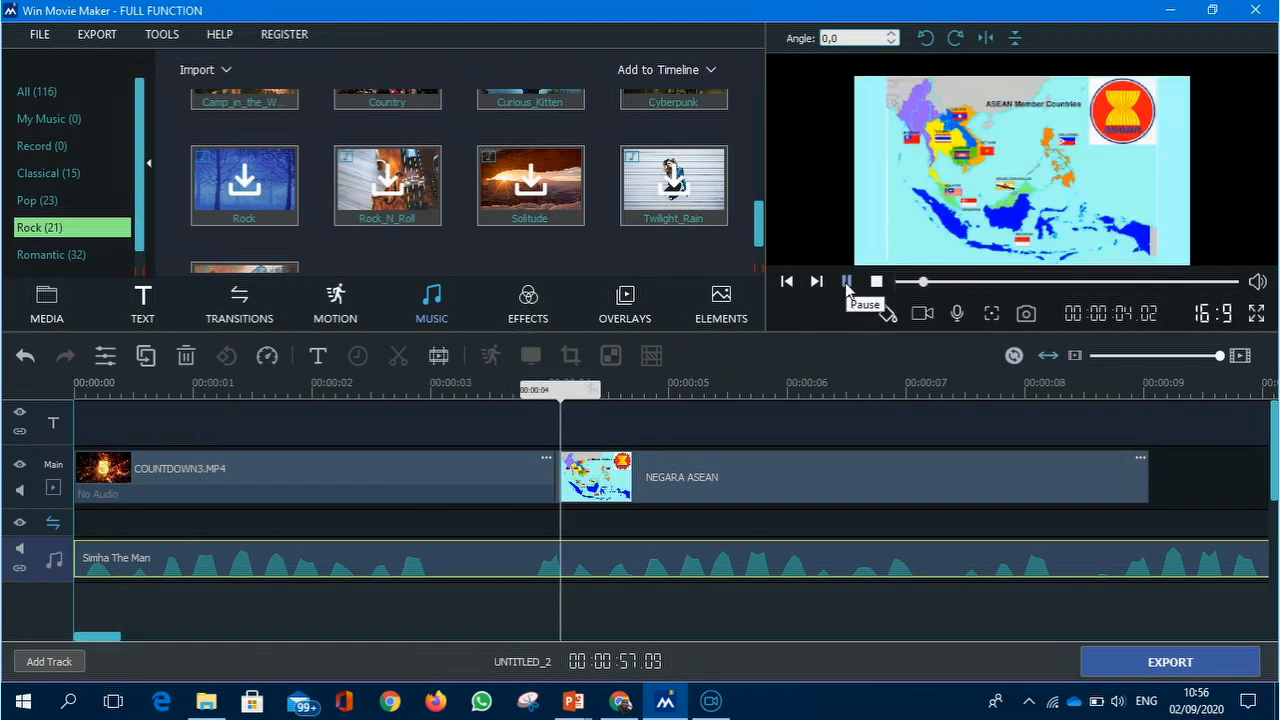
pyautogui.click(846, 283)
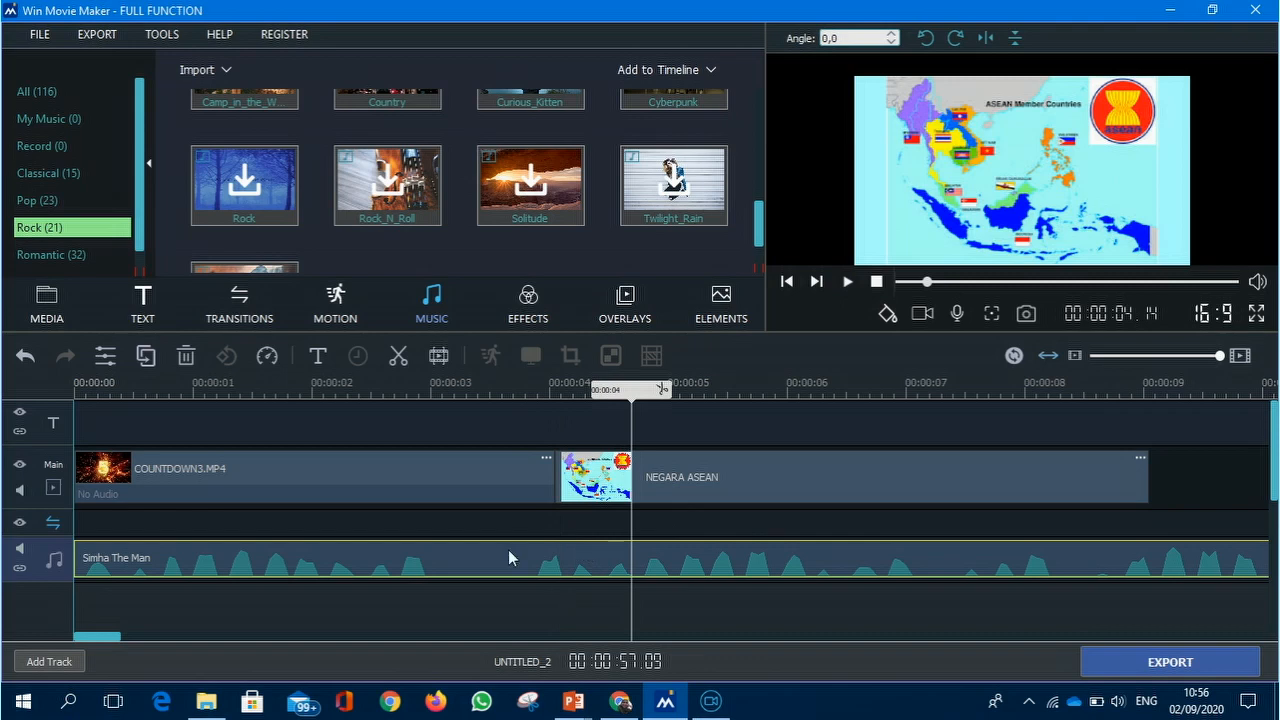
# Split the "Simha The Man" music clip at the 4-second mark where COUNTDOWN3.MP4 meets the NEGARA ASEAN image
pyautogui.moveTo(616, 389); pyautogui.dragTo(552, 389)
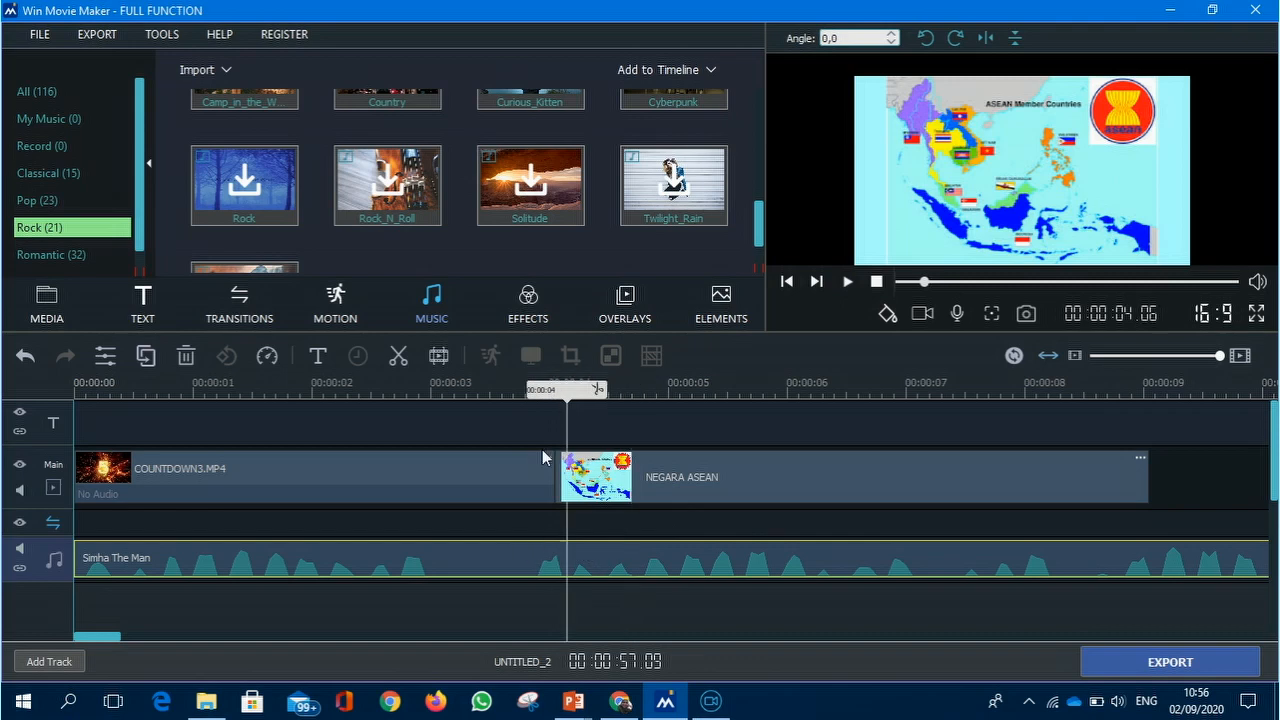
pyautogui.rightClick(547, 458)
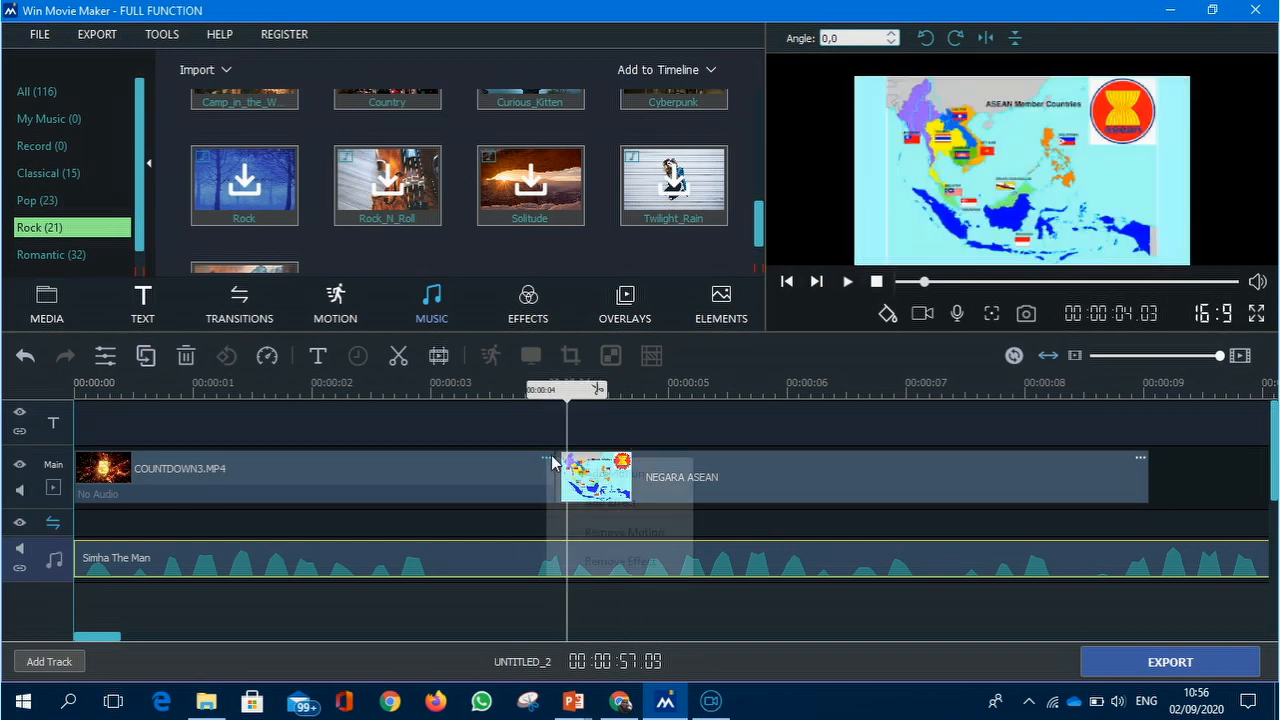
pyautogui.click(529, 572)
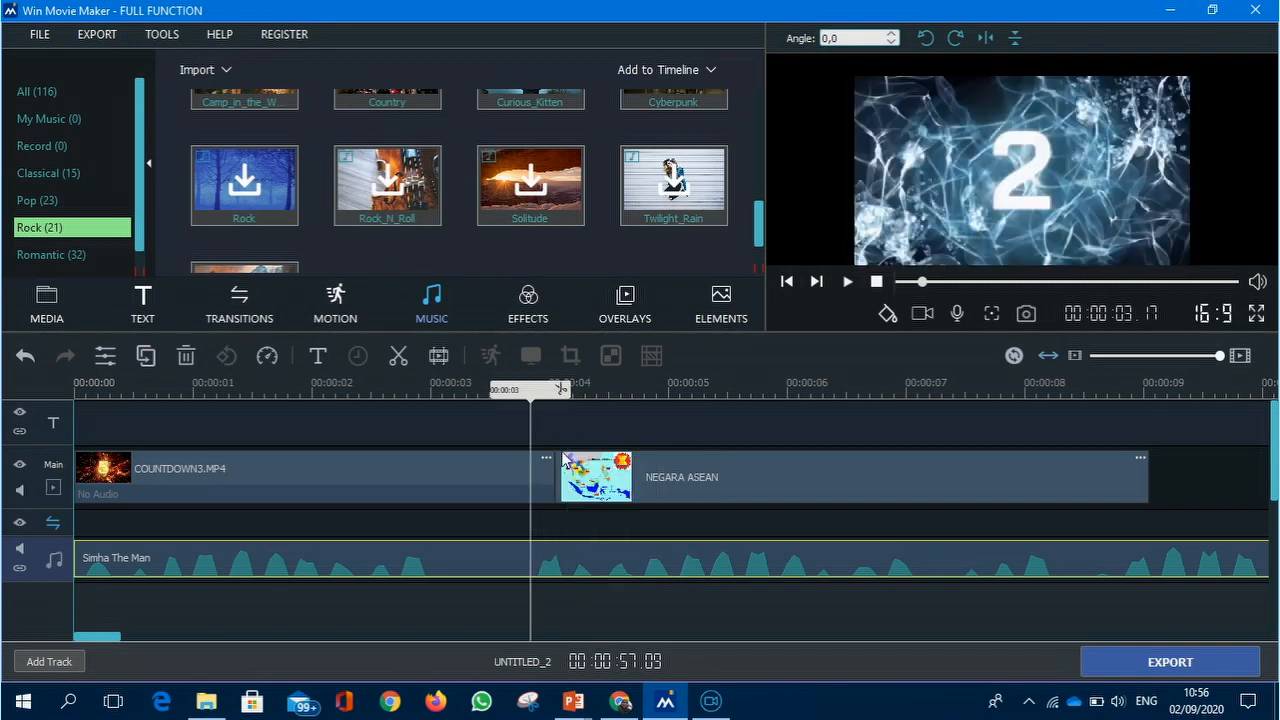
pyautogui.click(565, 555)
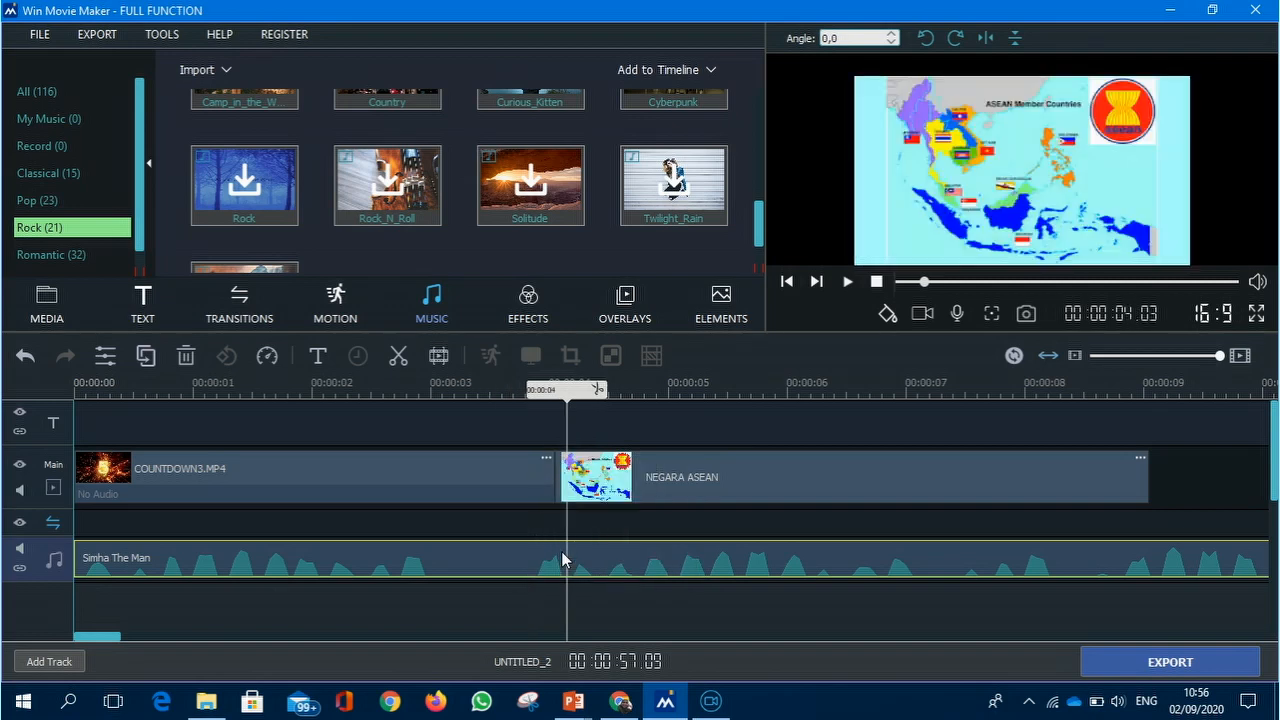
pyautogui.moveTo(561, 407); pyautogui.dragTo(556, 410)
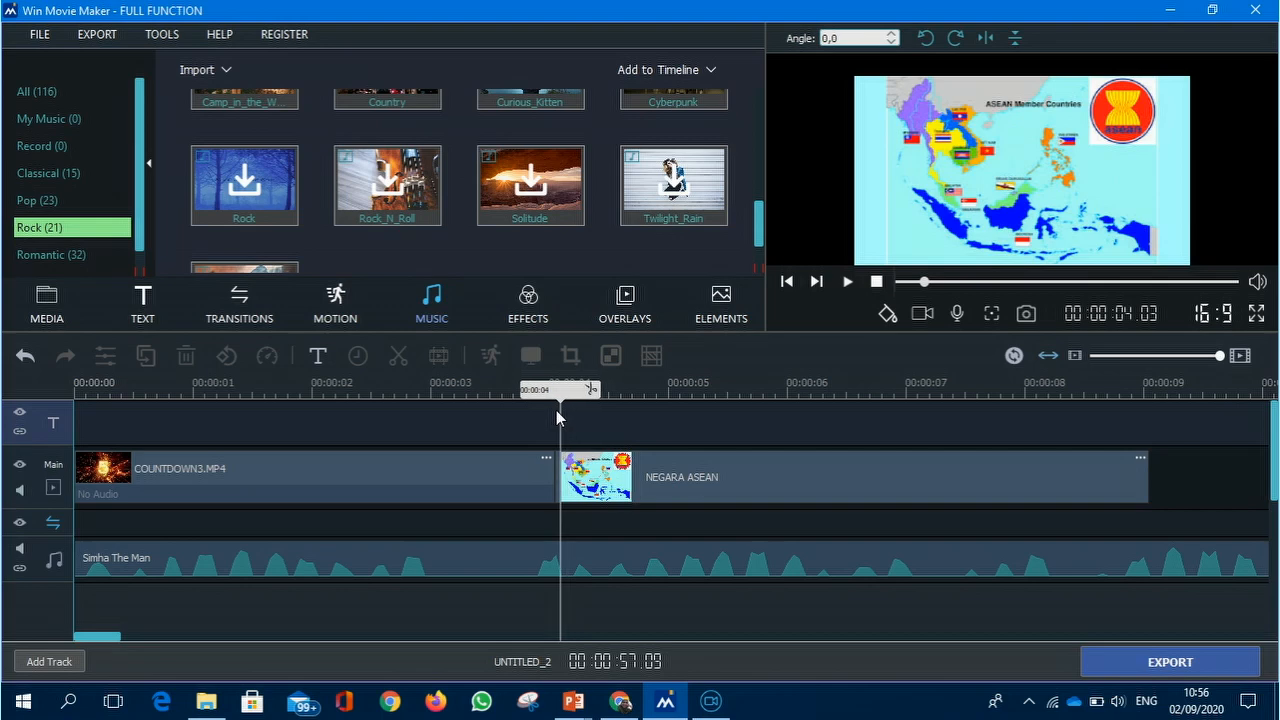
pyautogui.click(569, 574)
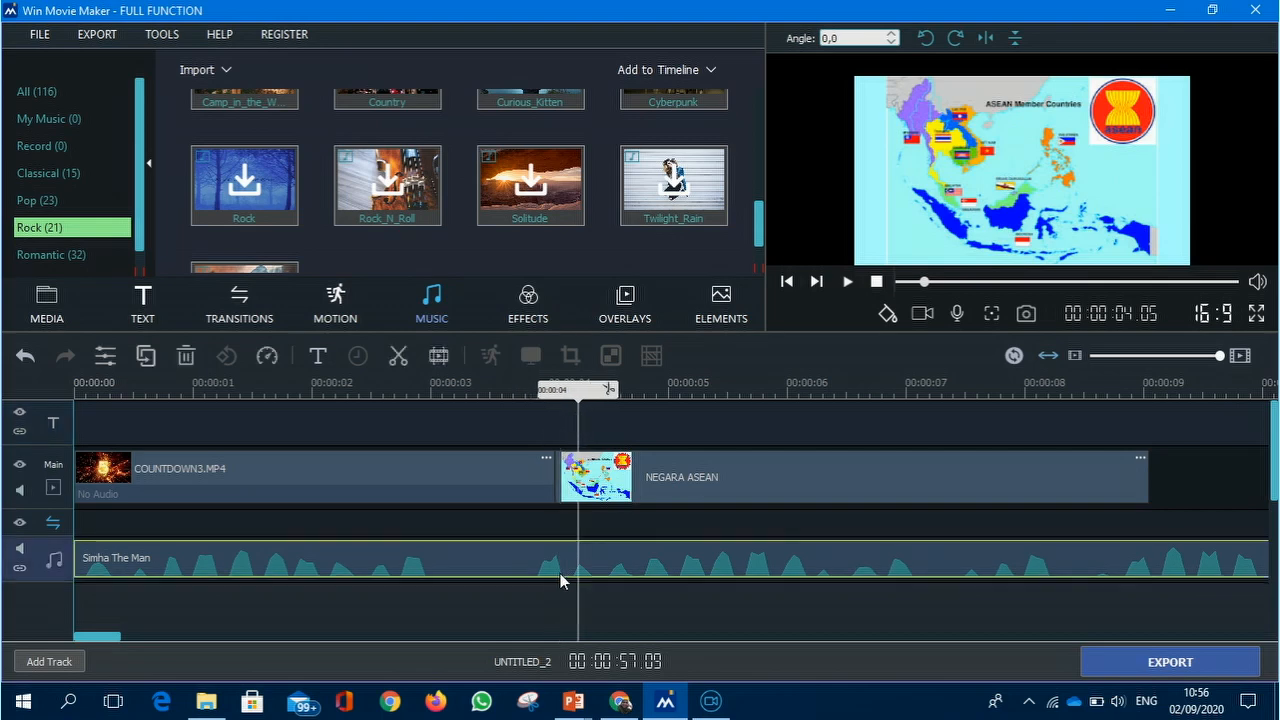
pyautogui.click(566, 578)
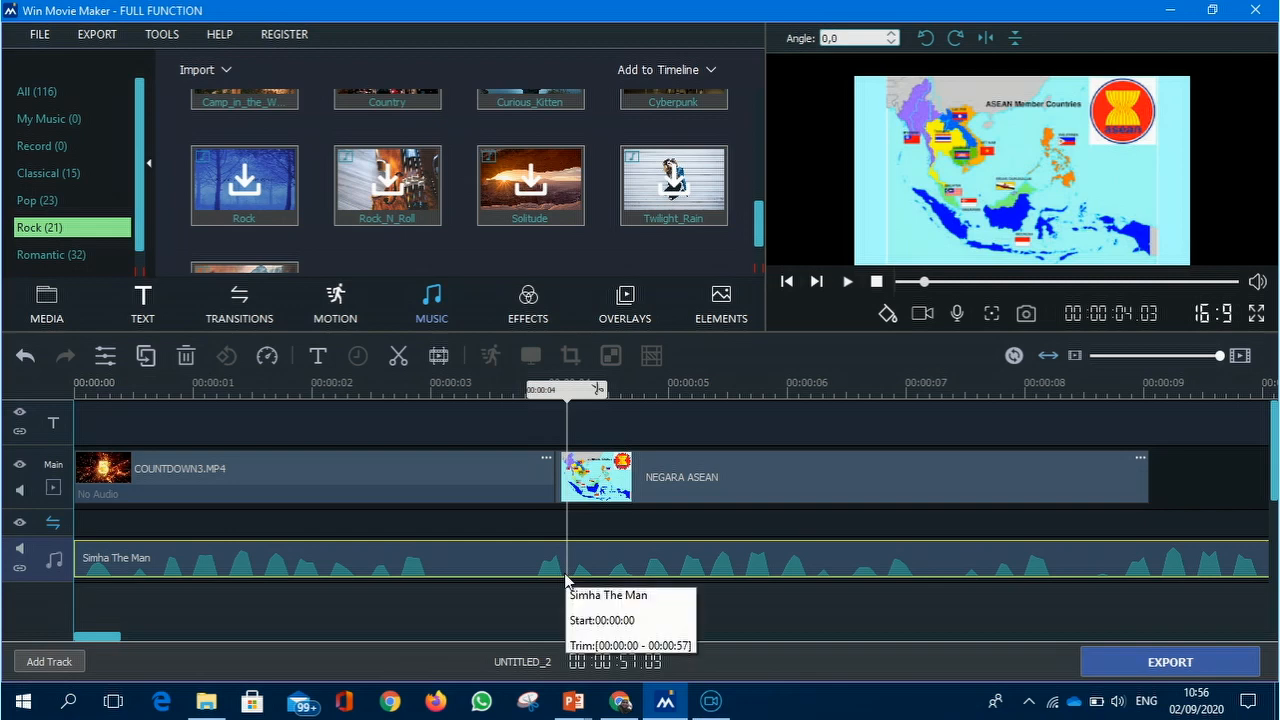
pyautogui.click(397, 358)
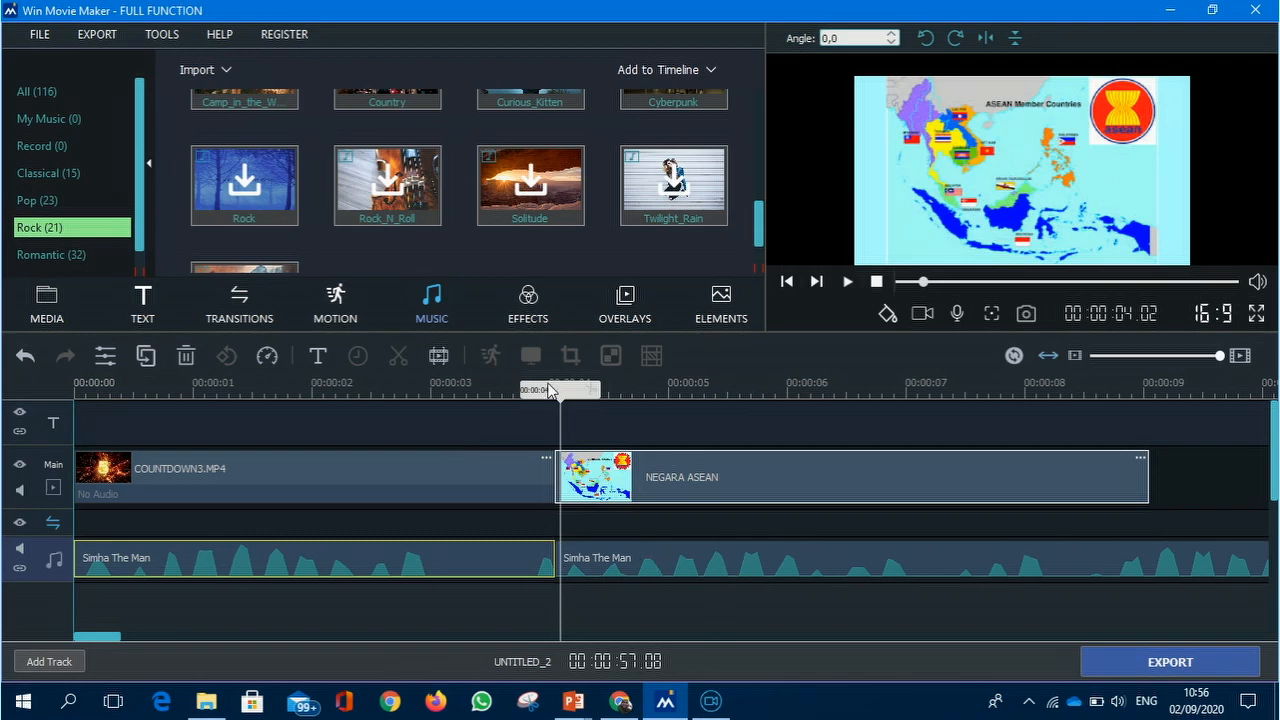
# Remove the "Simha The Man" section after the split, keeping only the part under the countdown
pyautogui.click(459, 430)
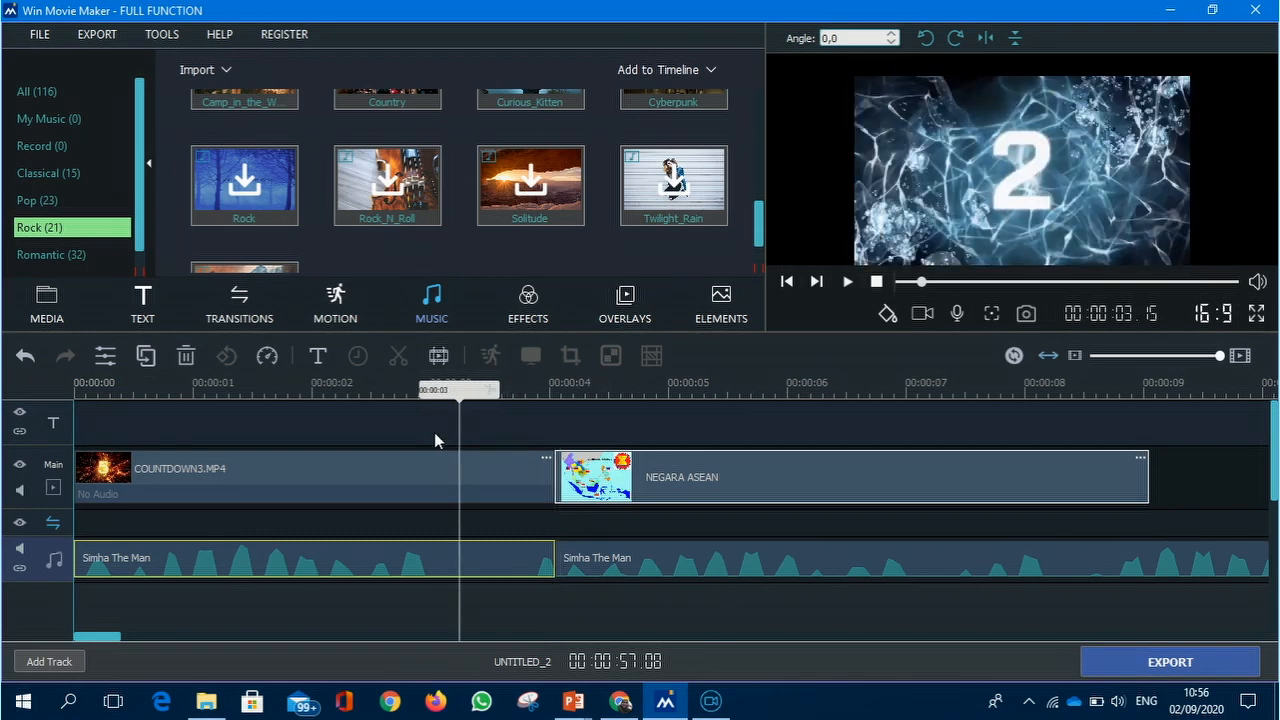
pyautogui.rightClick(435, 437)
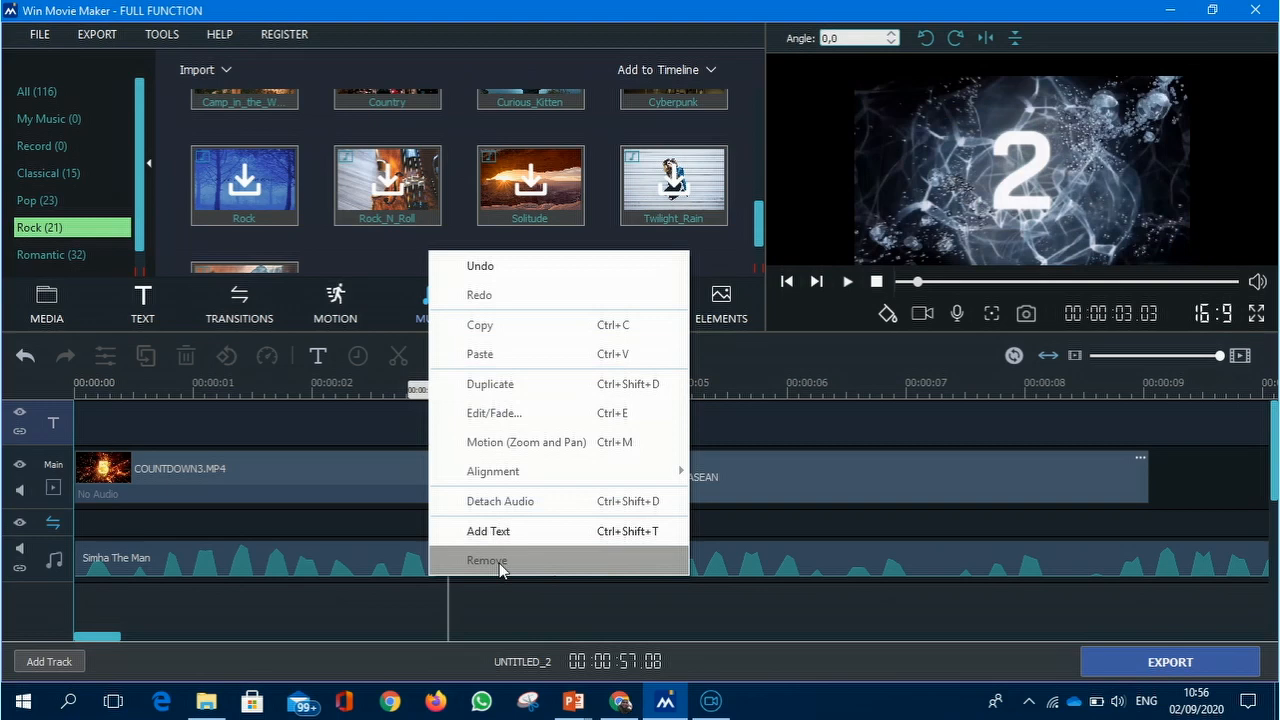
pyautogui.click(371, 559)
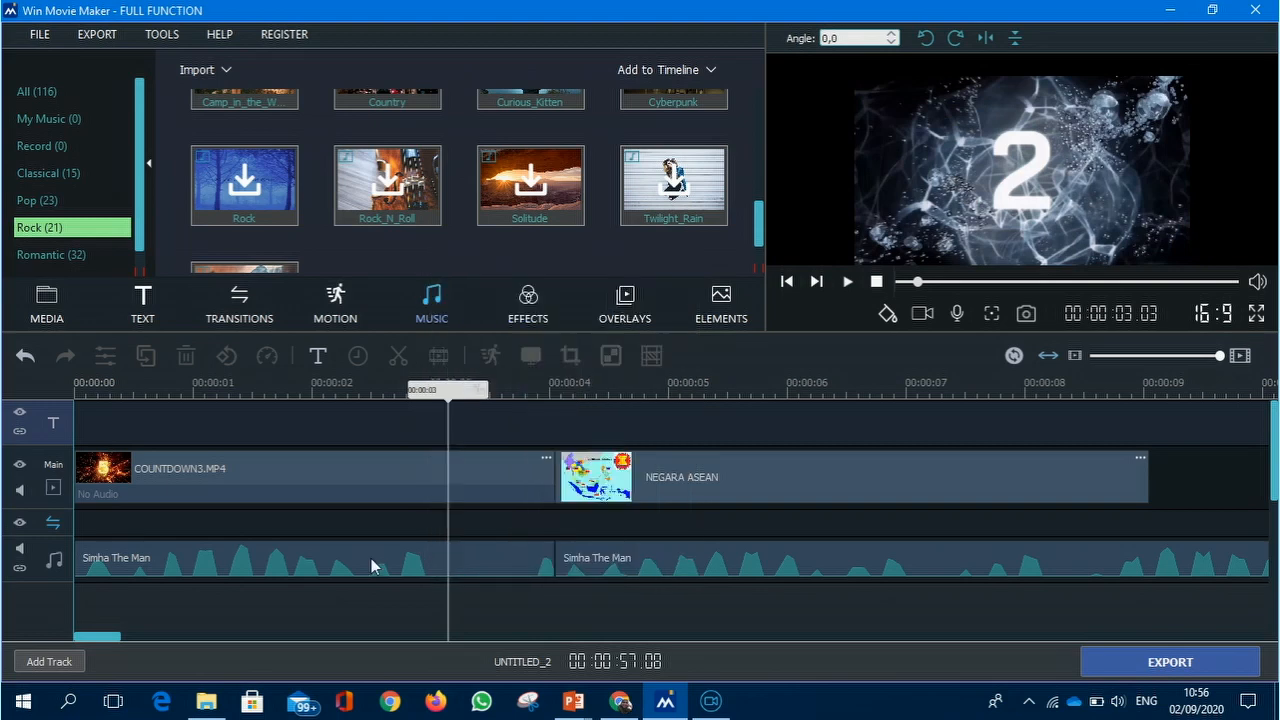
# Give the remaining "Simha The Man" clip an audio fade-in of about 10.6 and add an audio fade-out
pyautogui.doubleClick(371, 558)
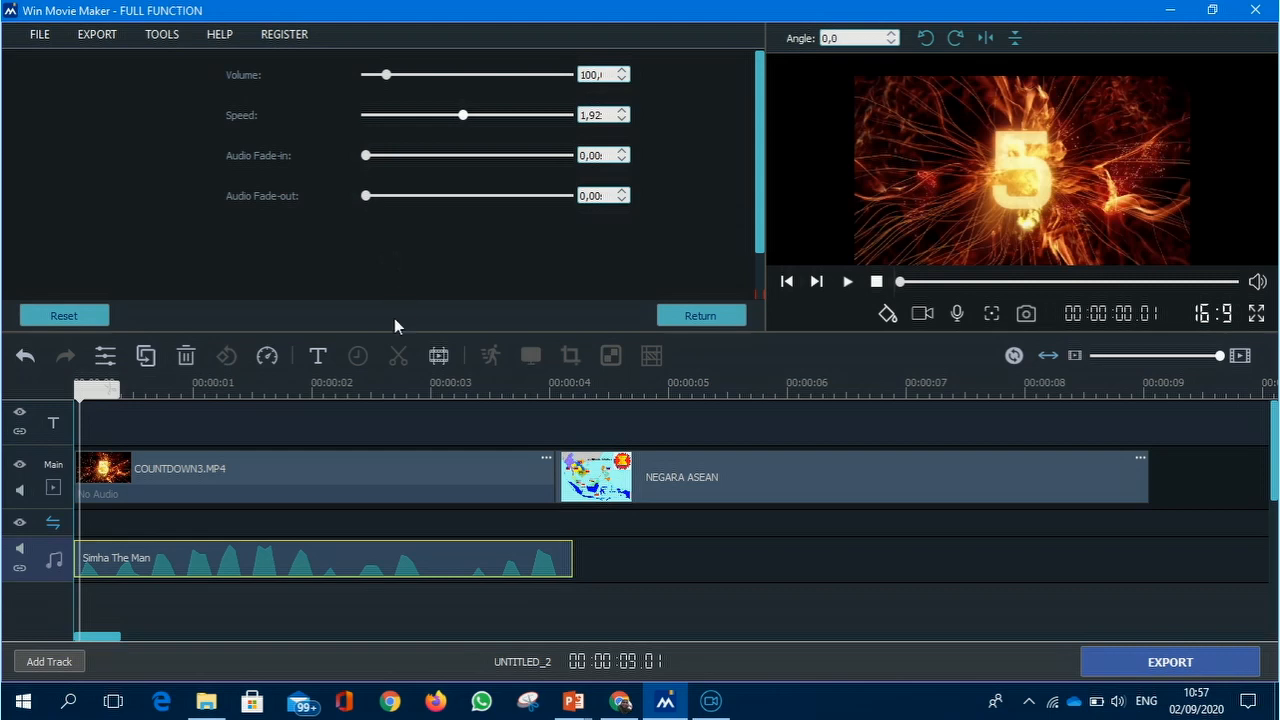
pyautogui.moveTo(388, 160); pyautogui.dragTo(403, 157)
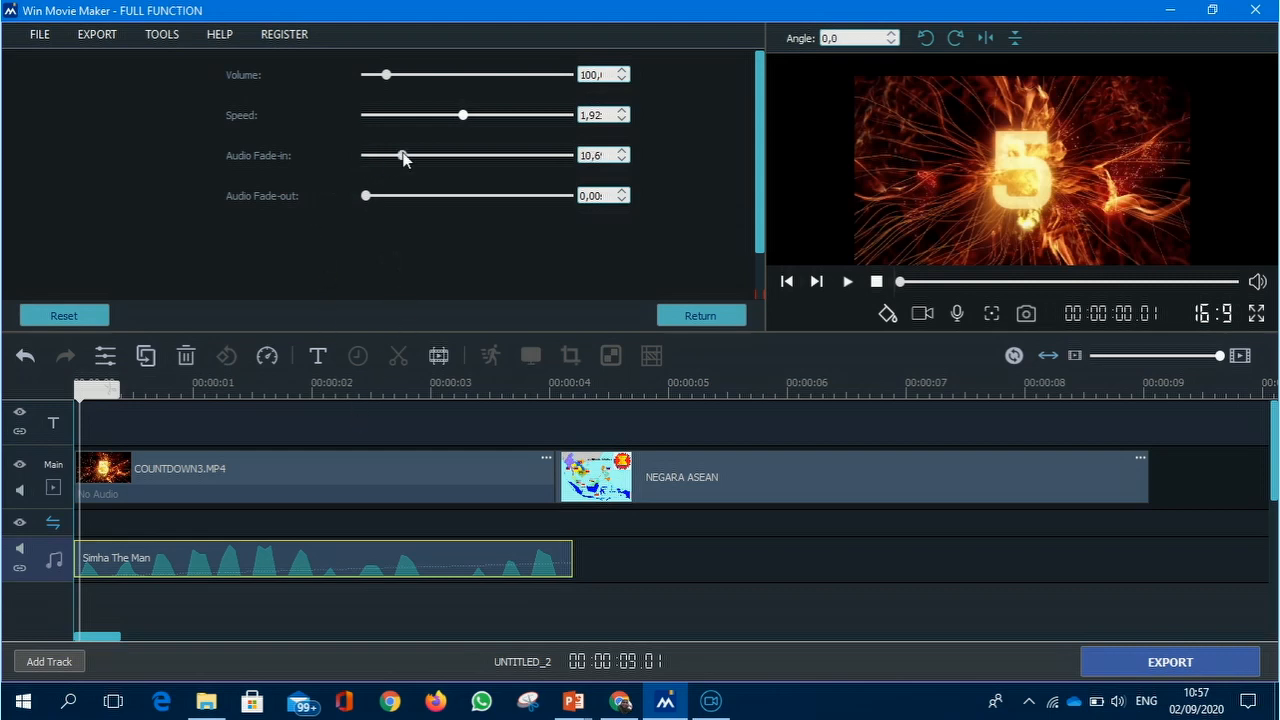
pyautogui.click(531, 196)
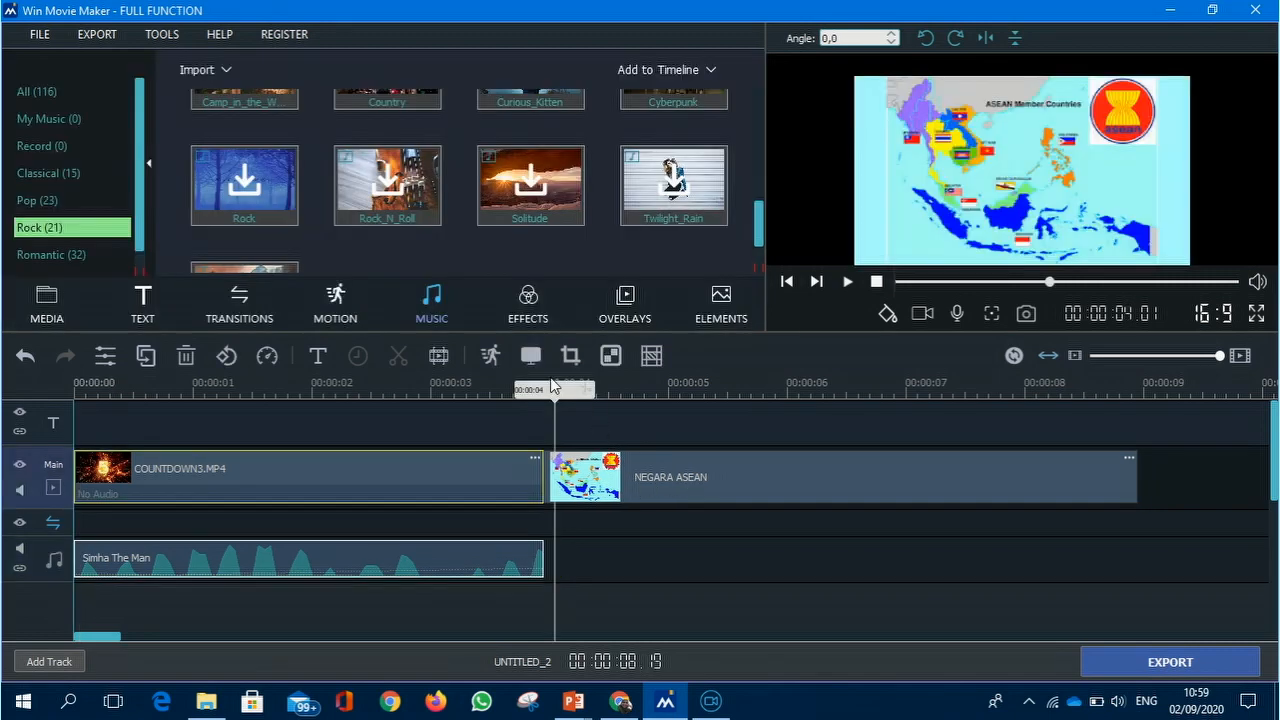
pyautogui.click(540, 405)
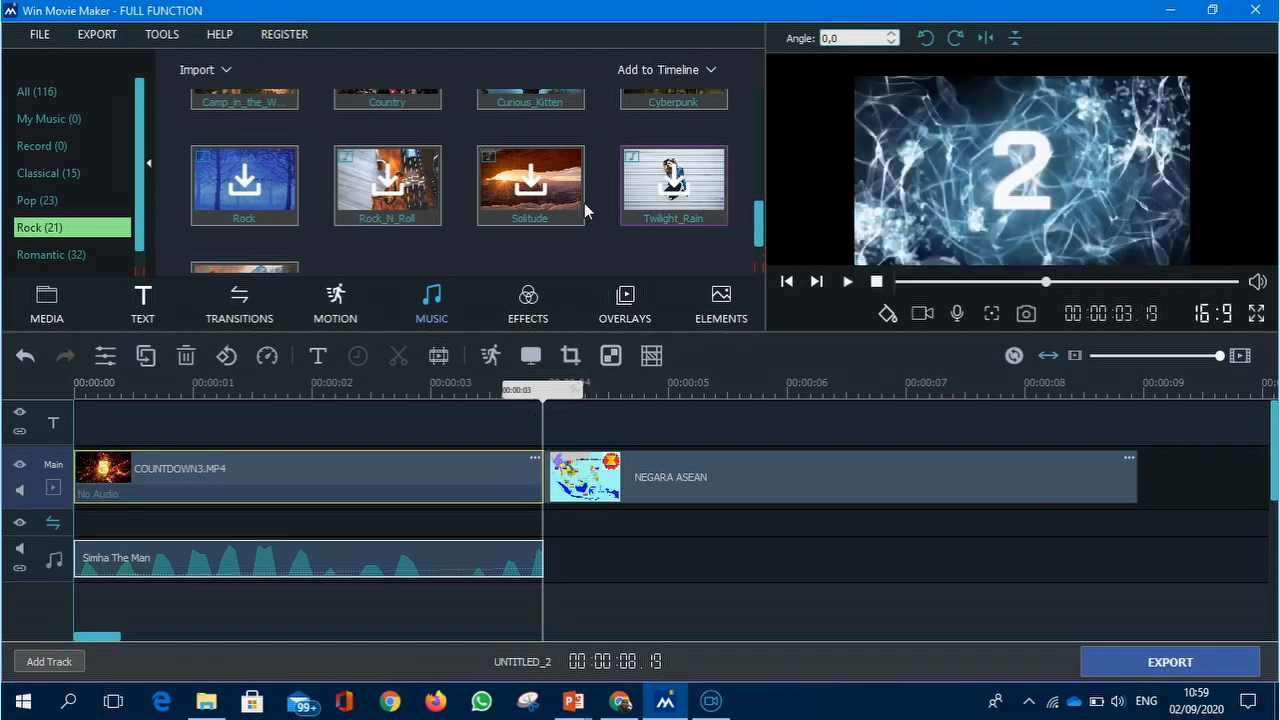
pyautogui.click(46, 300)
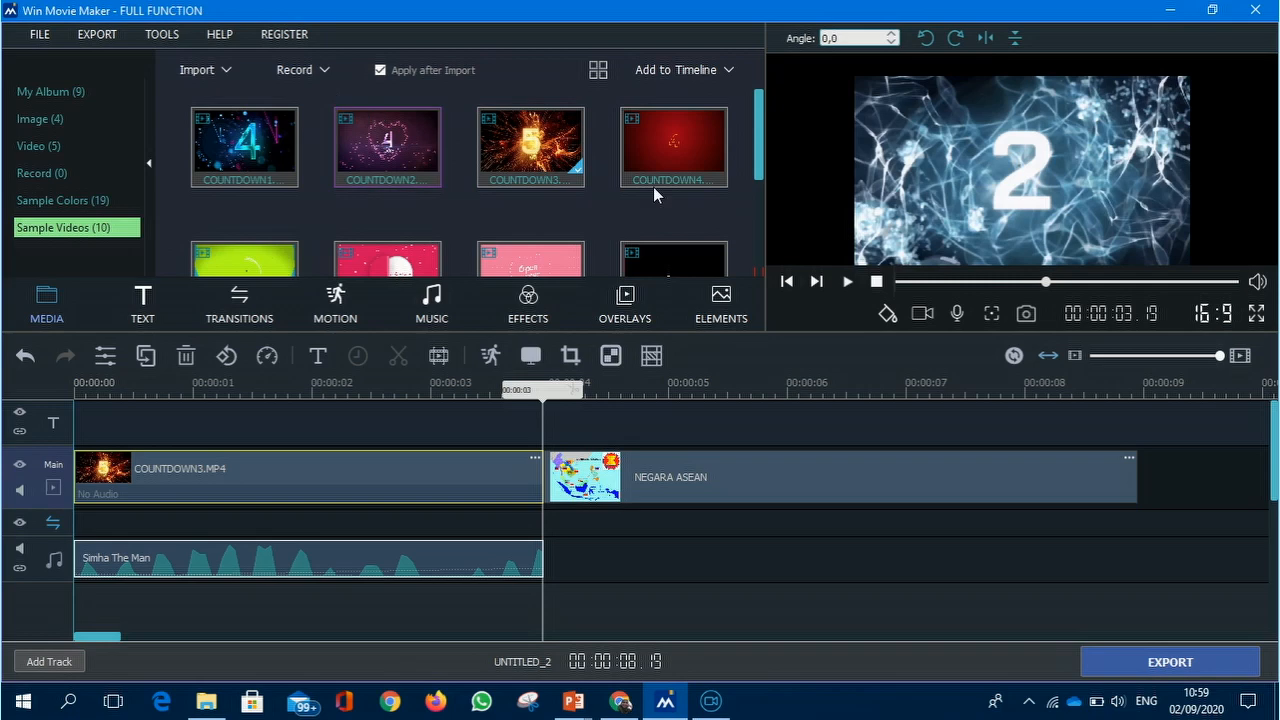
pyautogui.moveTo(758, 156); pyautogui.dragTo(764, 88)
pyautogui.click(214, 71)
pyautogui.click(232, 97)
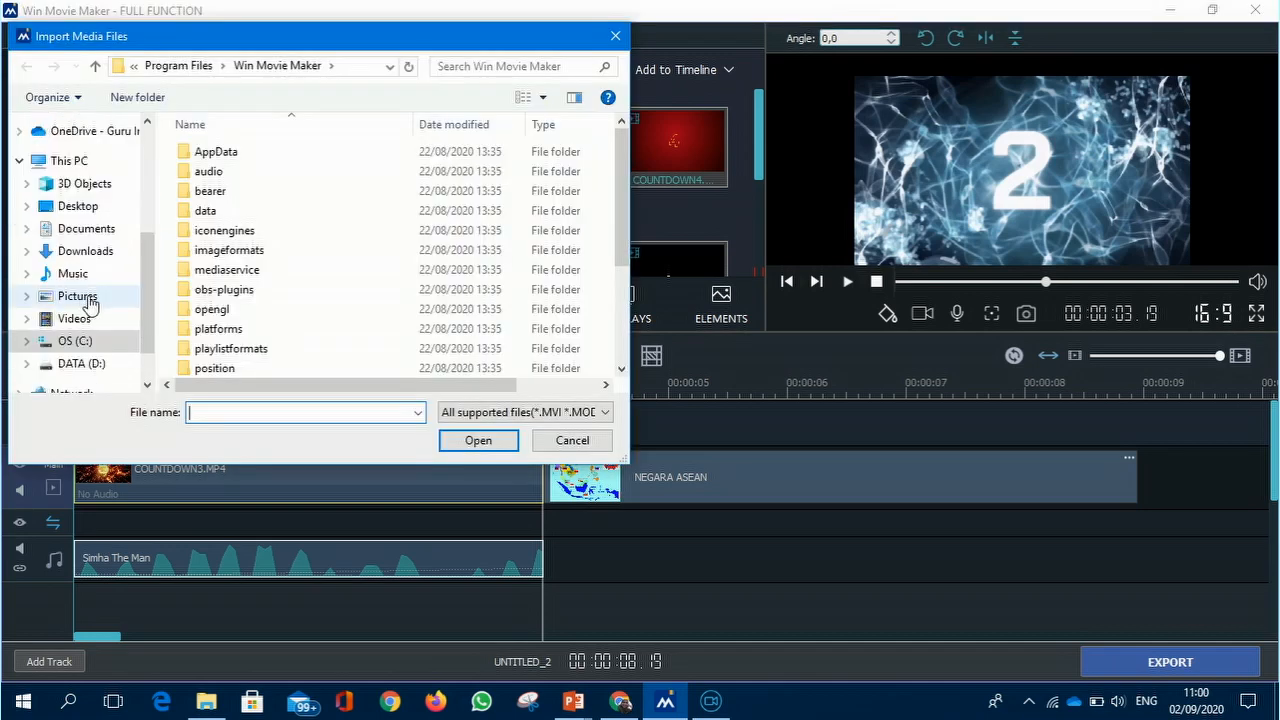
pyautogui.click(74, 318)
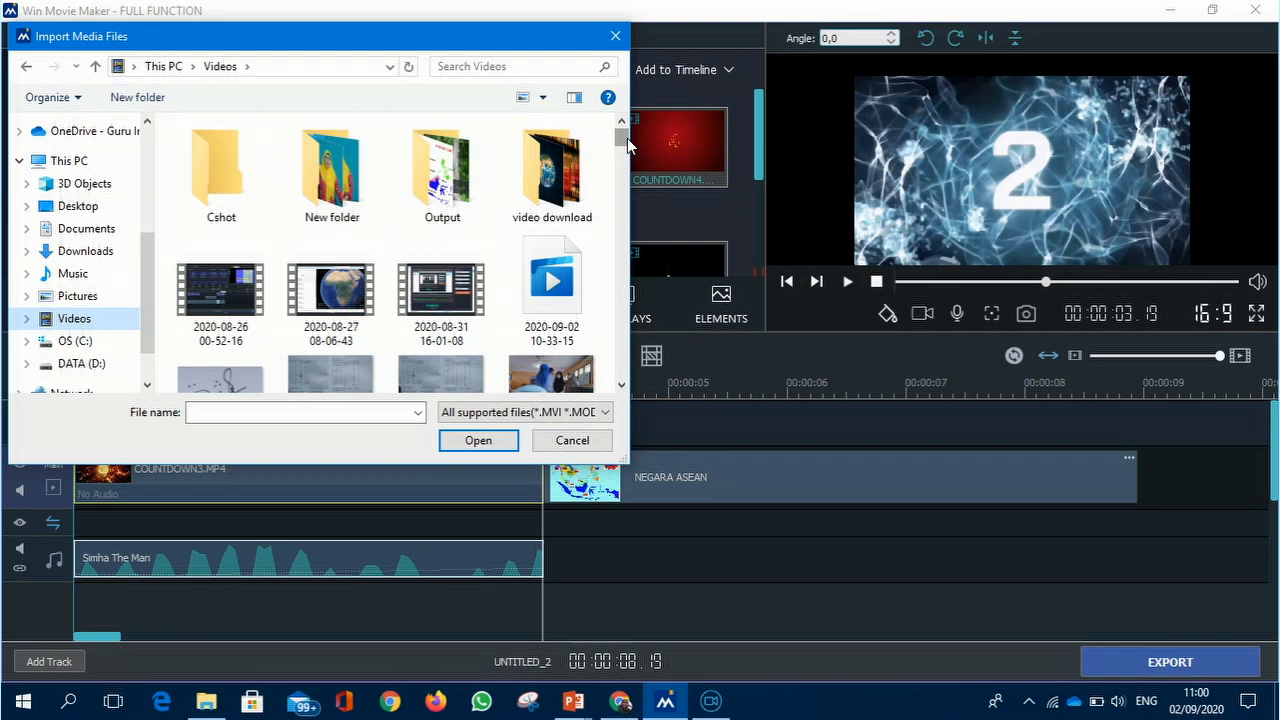
pyautogui.moveTo(627, 138); pyautogui.dragTo(624, 380)
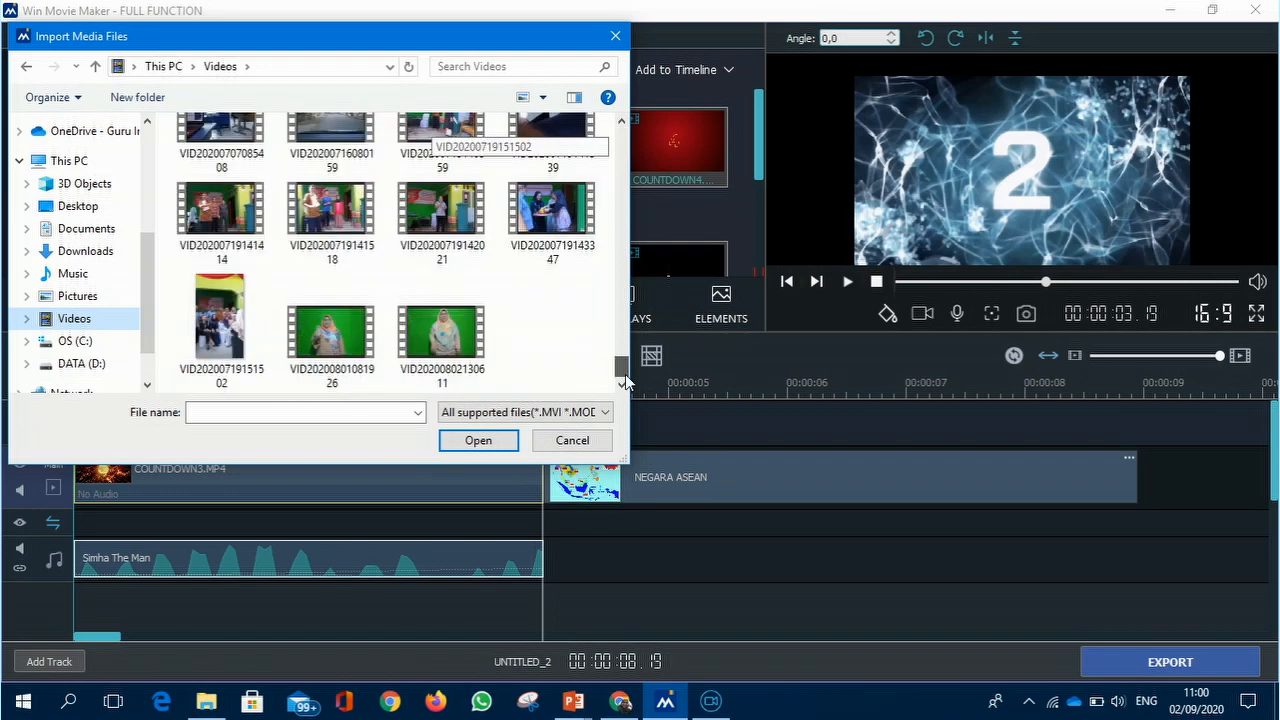
pyautogui.click(448, 340)
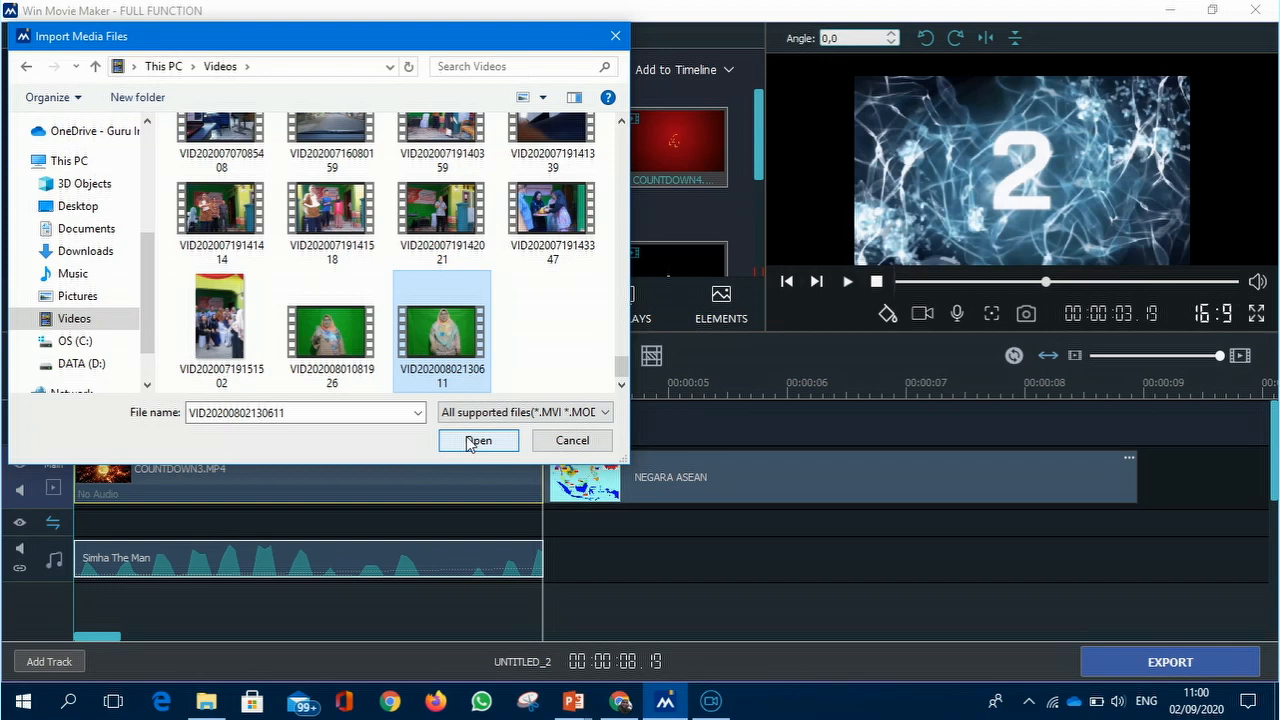
pyautogui.click(474, 441)
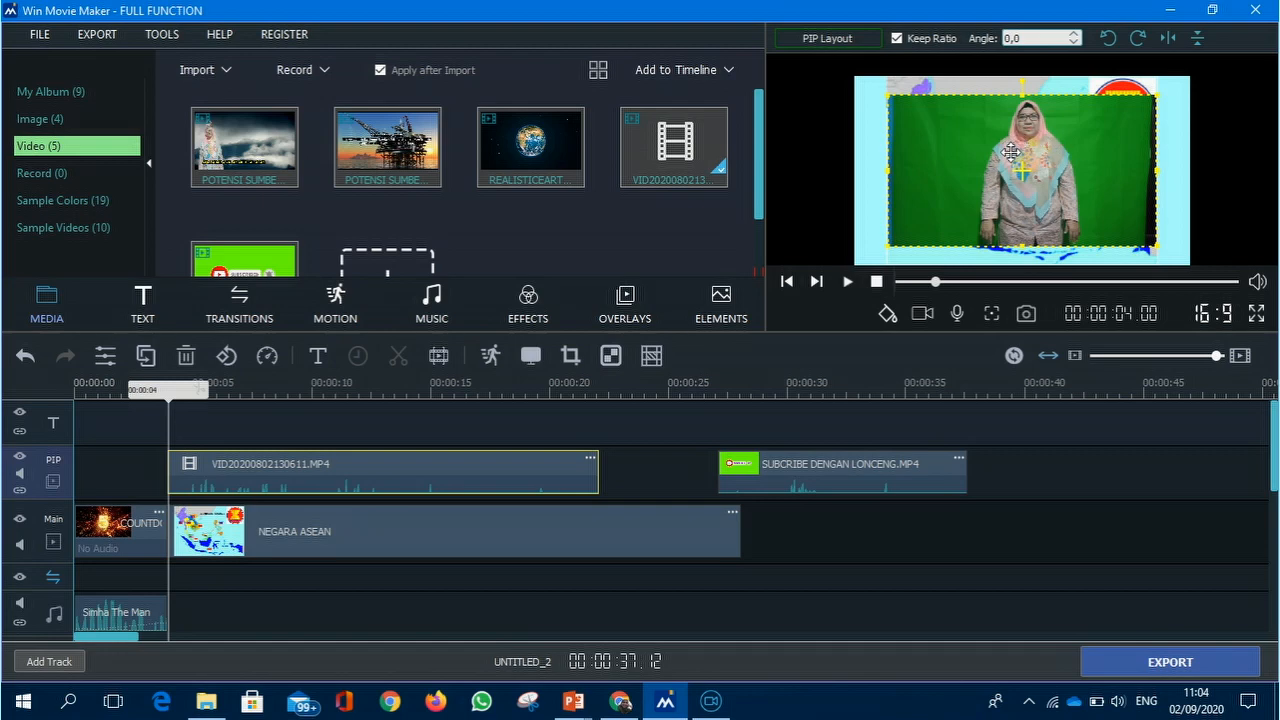
# Lower the VID20200802130611.MP4 overlay slightly and key out its backdrop with Green Screen, sampling the green as chroma color with opacity 0
pyautogui.moveTo(1044, 164); pyautogui.dragTo(1050, 183)
pyautogui.rightClick(264, 474)
pyautogui.click(221, 477)
pyautogui.click(225, 484)
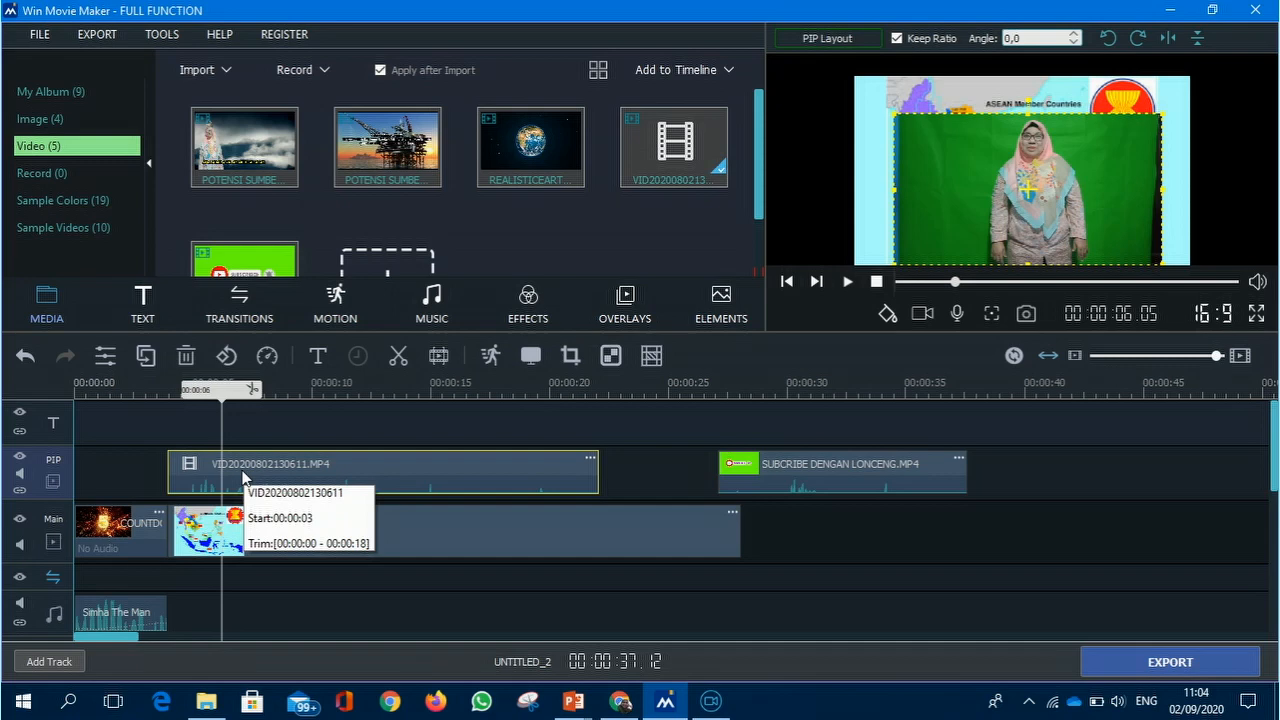
pyautogui.rightClick(243, 477)
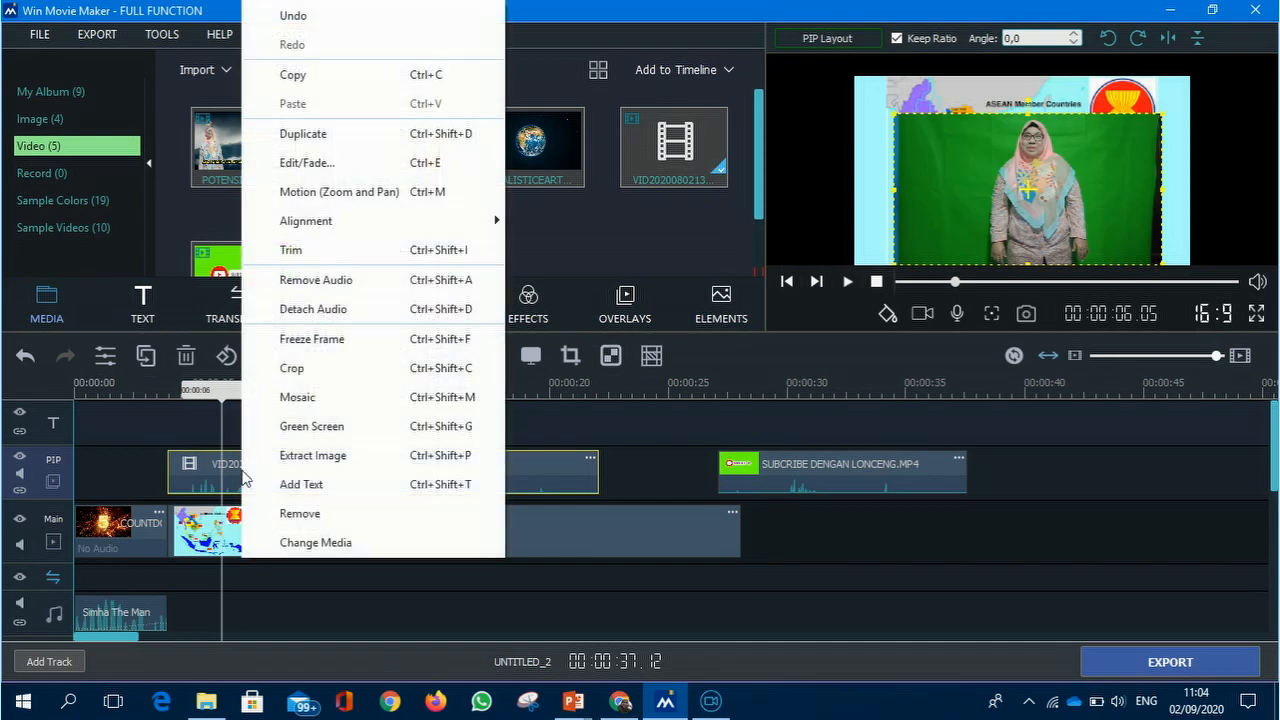
pyautogui.click(295, 428)
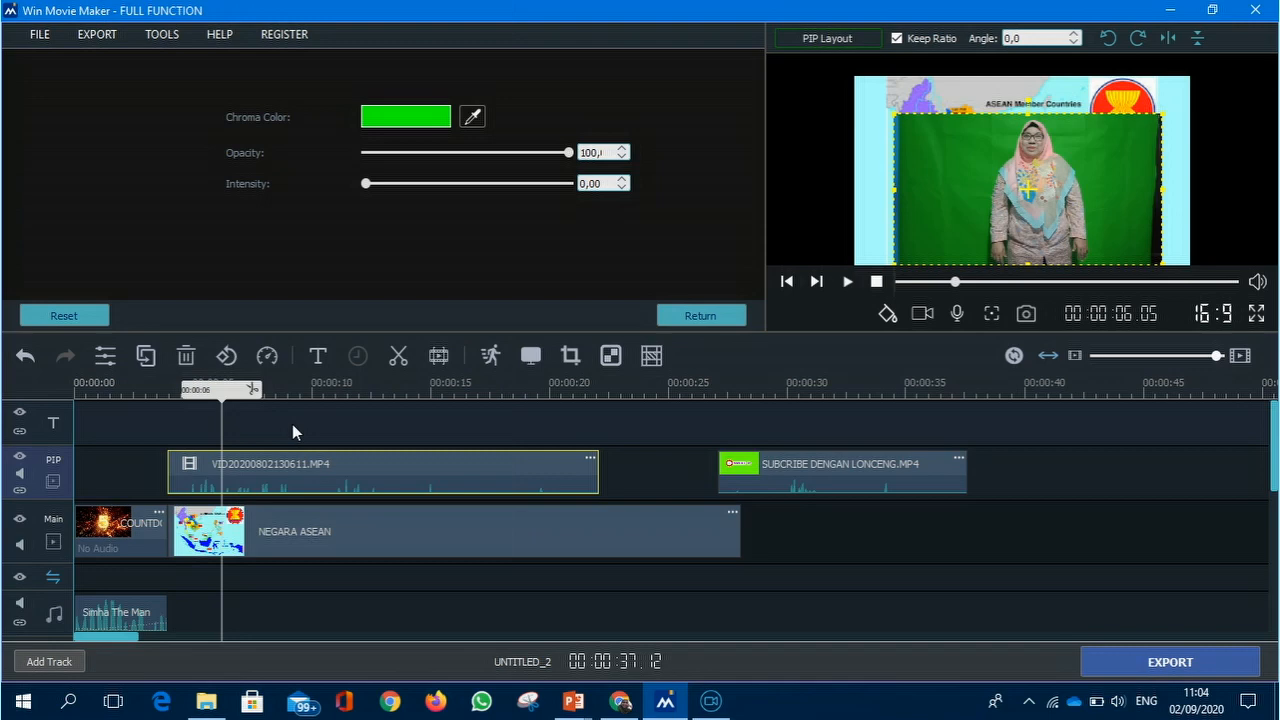
pyautogui.click(475, 114)
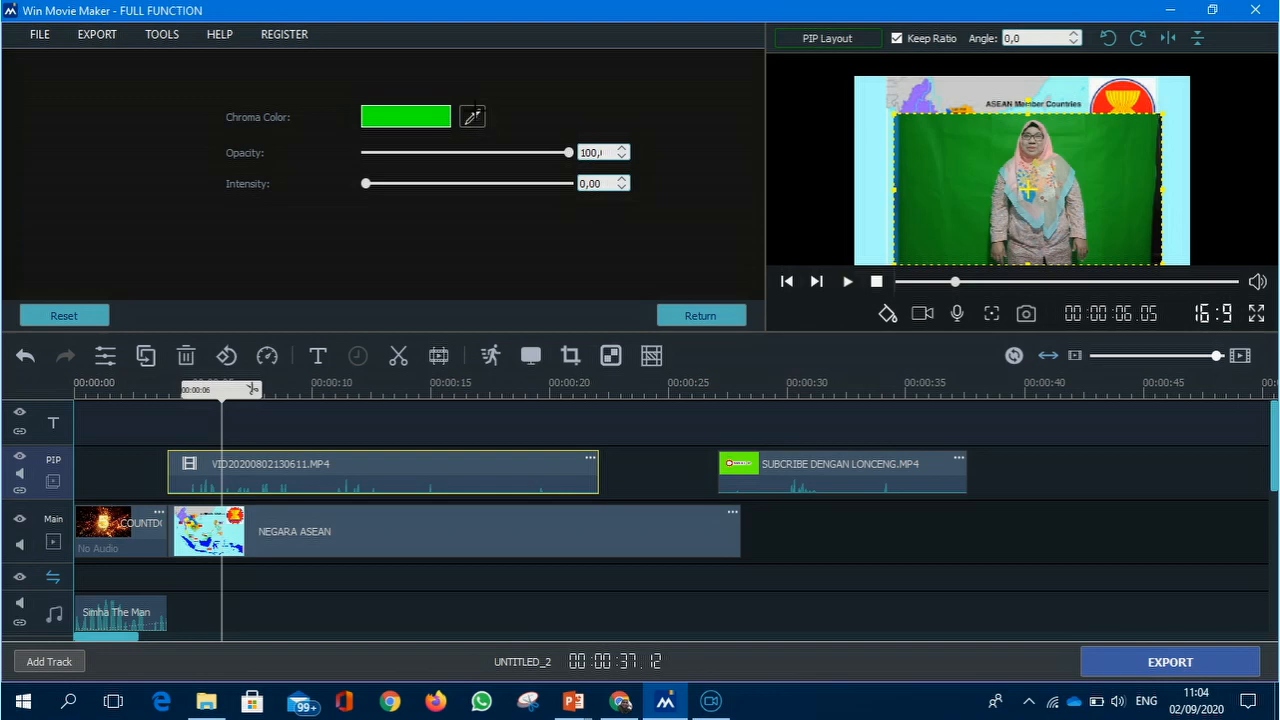
pyautogui.click(967, 158)
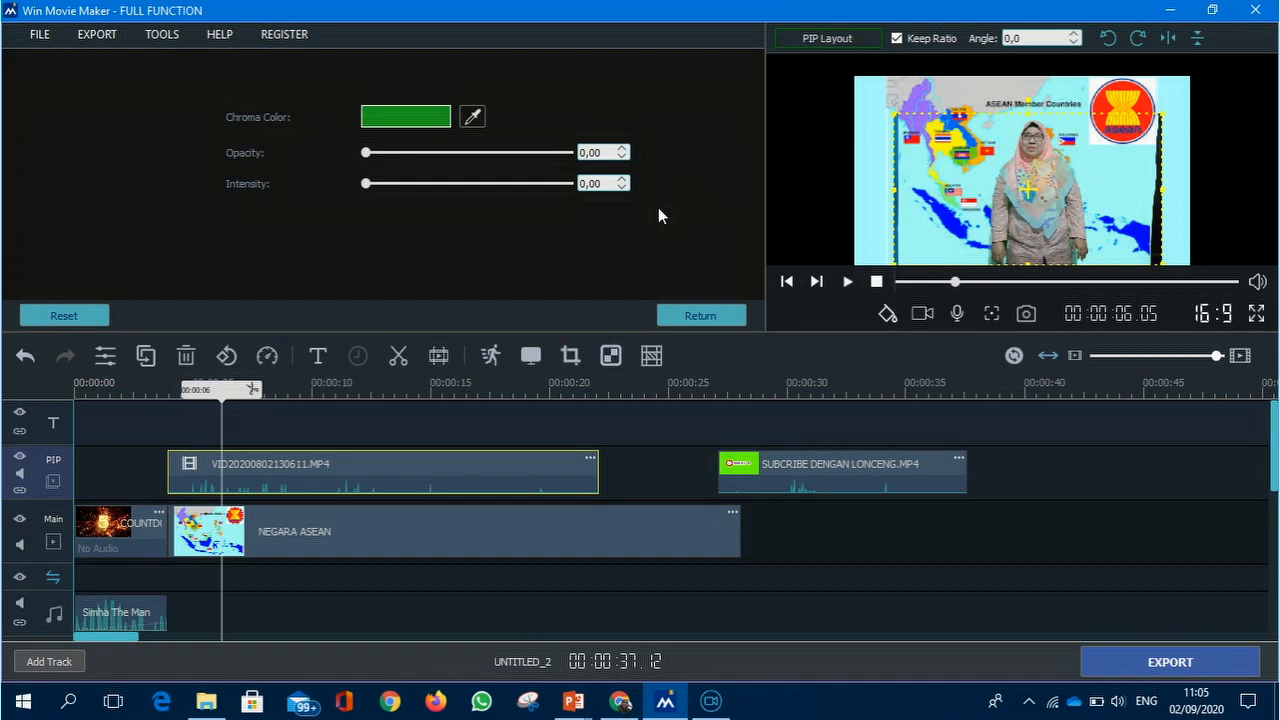
pyautogui.click(722, 310)
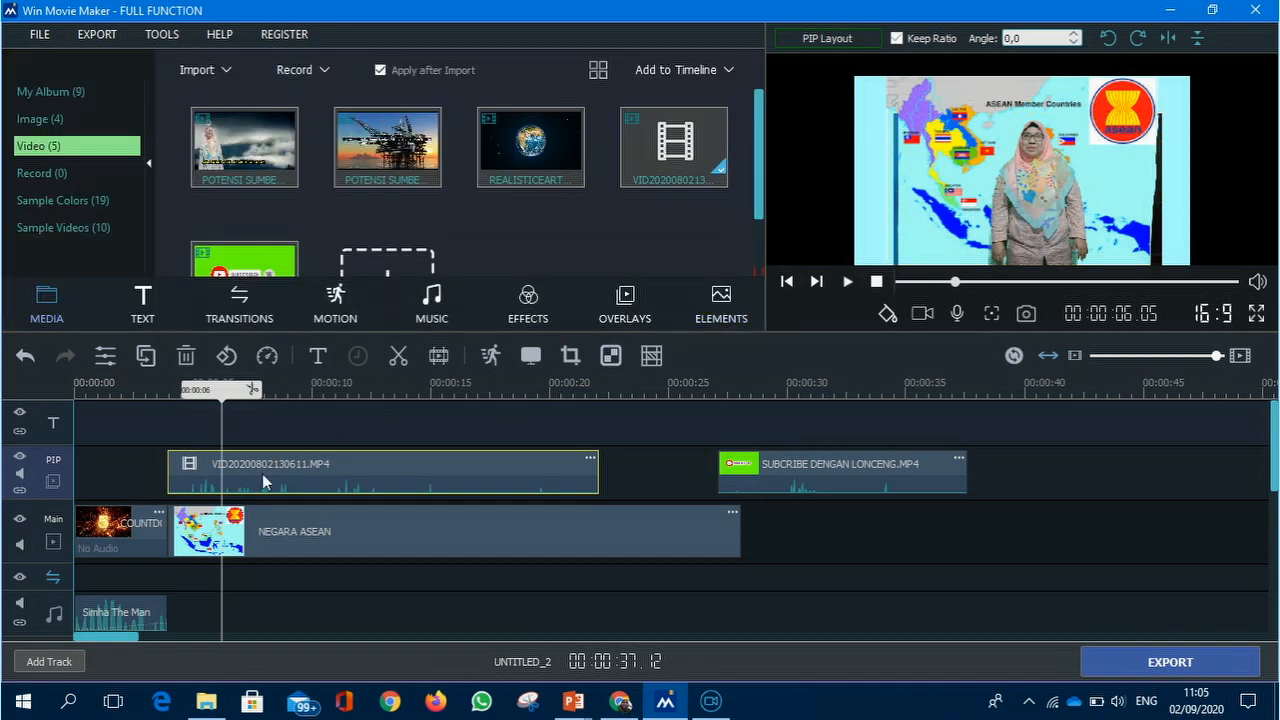
# Crop VID20200802130611.MP4 on both sides to about 1543 x 1080 and move the overlay to the left side of the map
pyautogui.rightClick(262, 476)
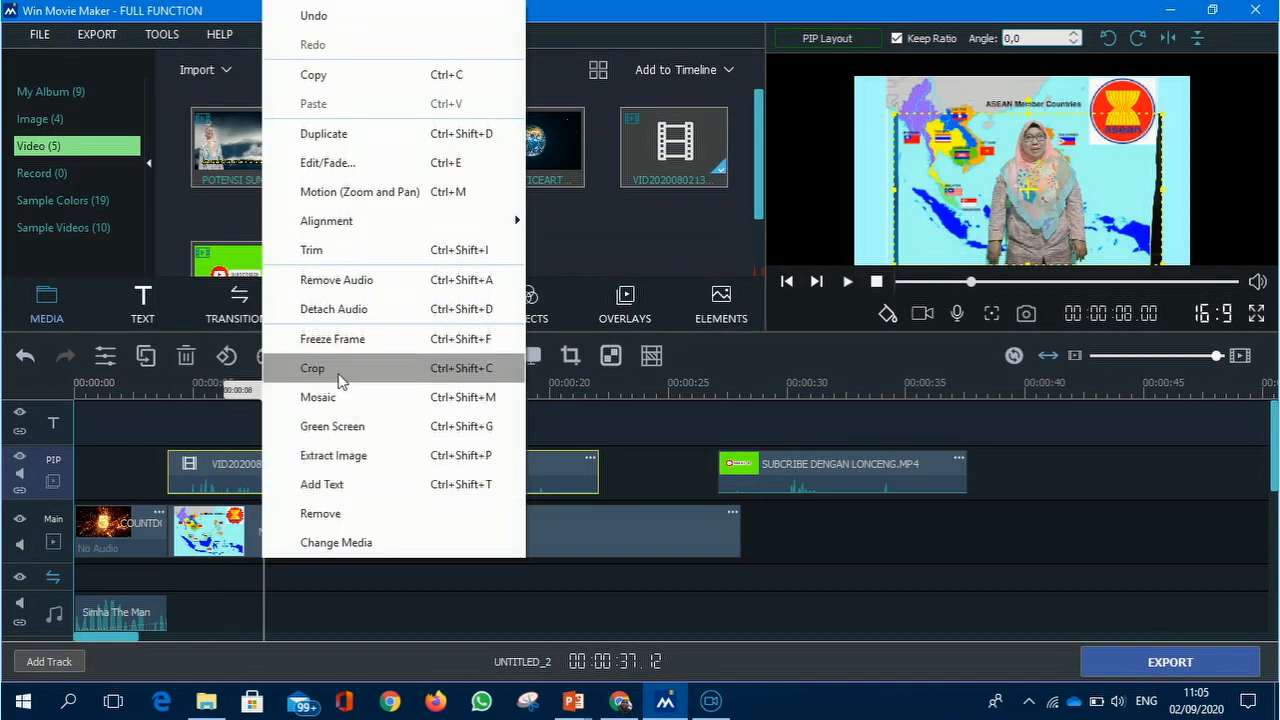
pyautogui.click(340, 372)
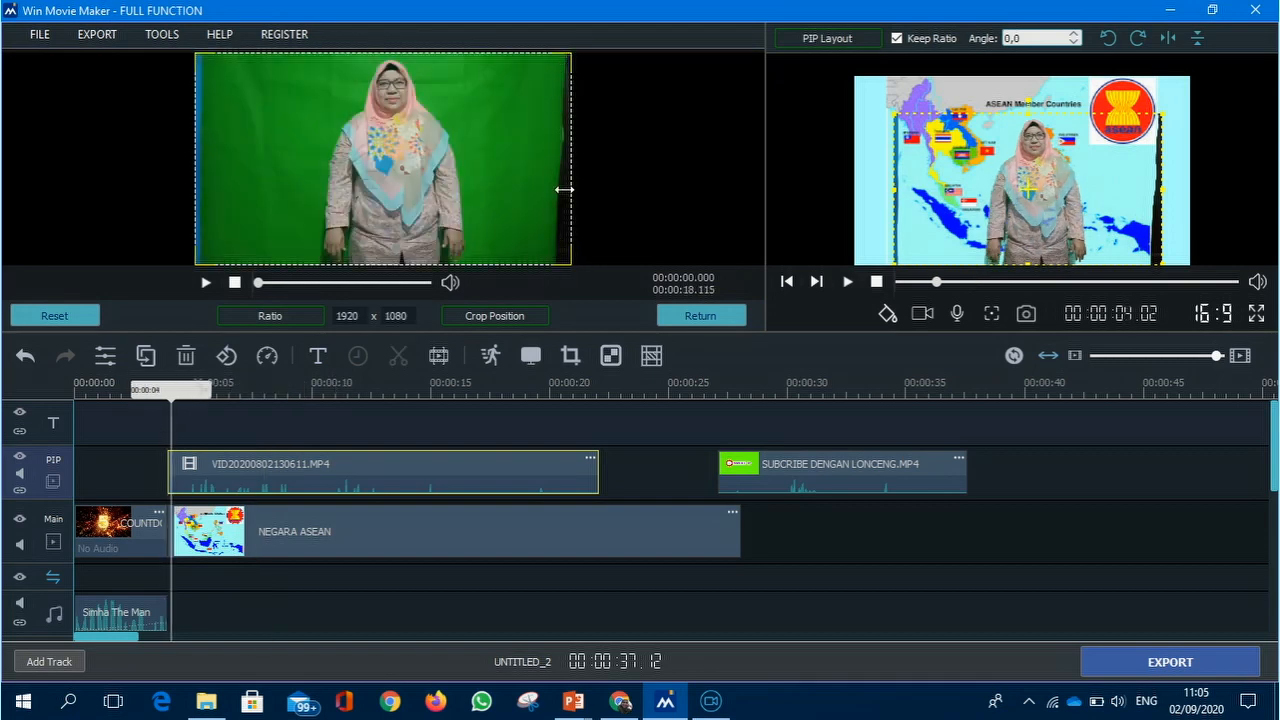
pyautogui.moveTo(569, 266); pyautogui.dragTo(540, 270)
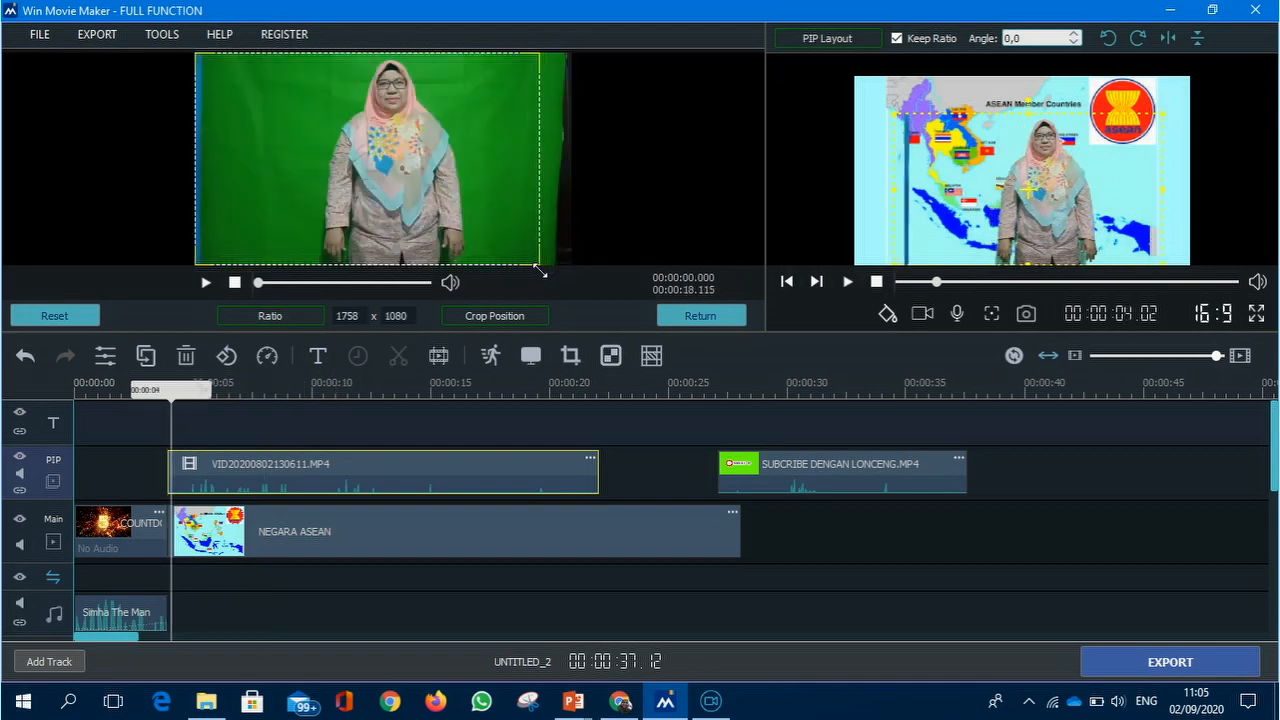
pyautogui.moveTo(196, 266); pyautogui.dragTo(237, 267)
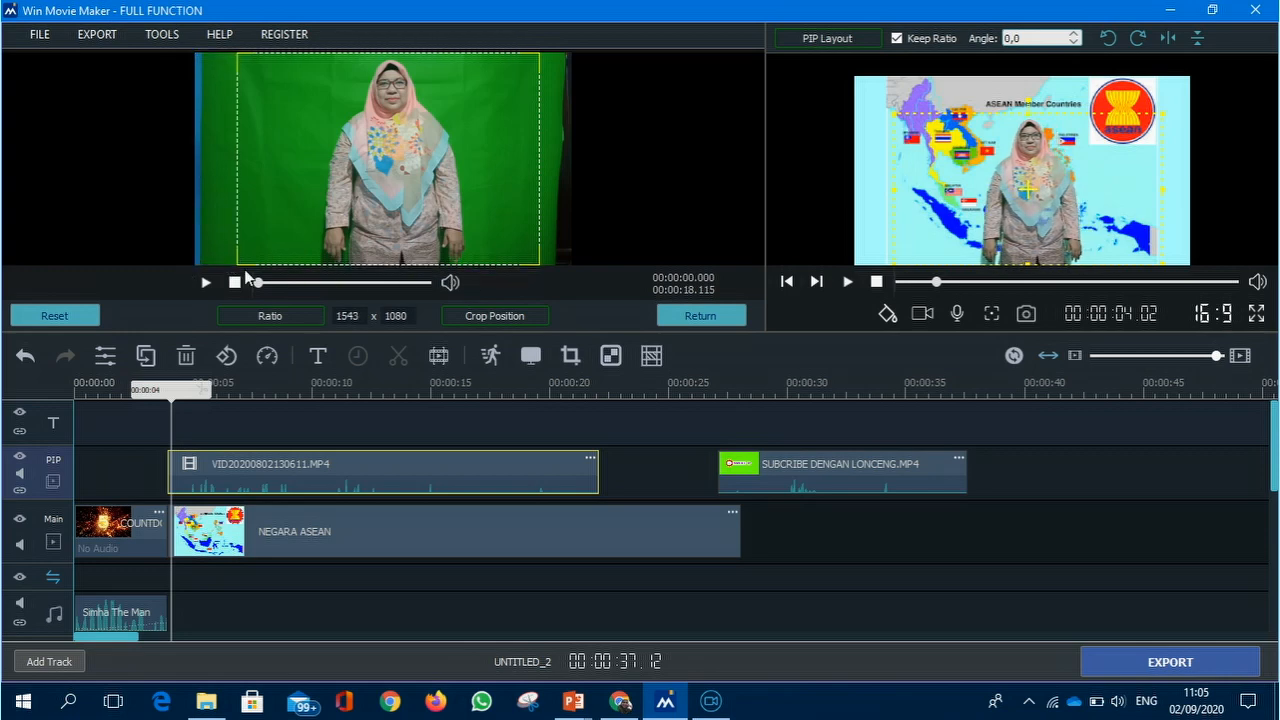
pyautogui.click(681, 313)
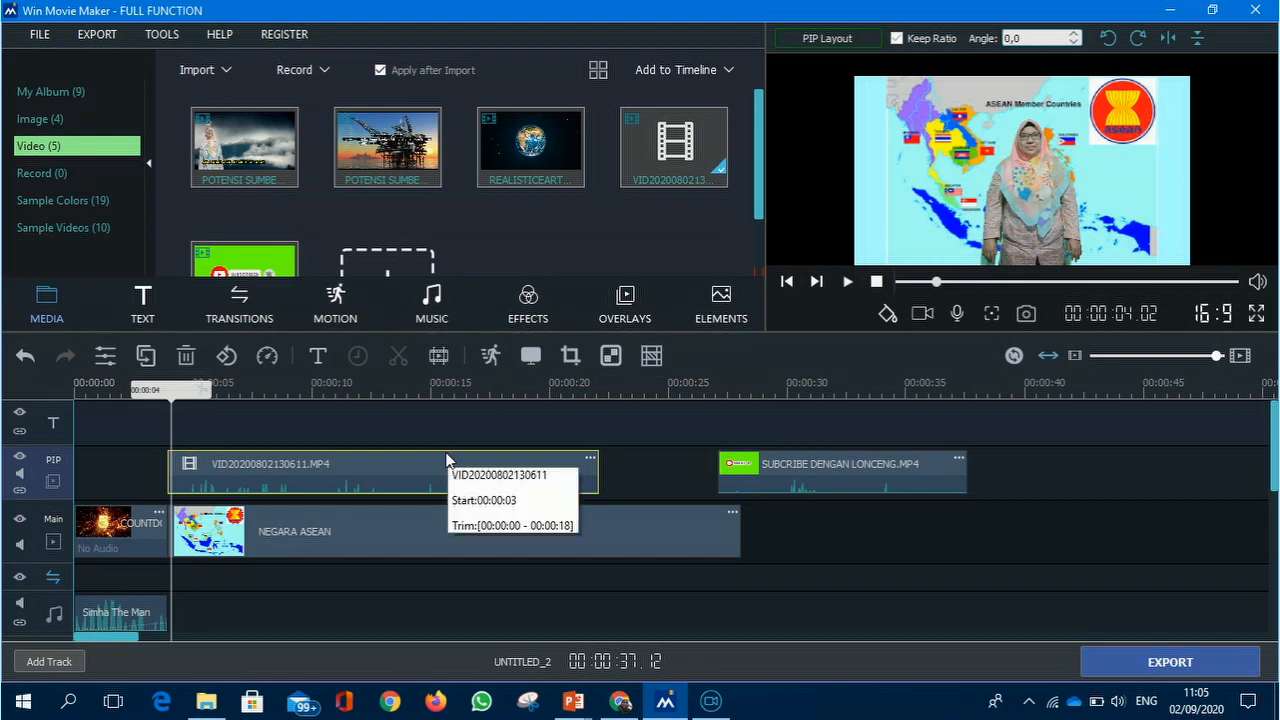
pyautogui.click(1026, 192)
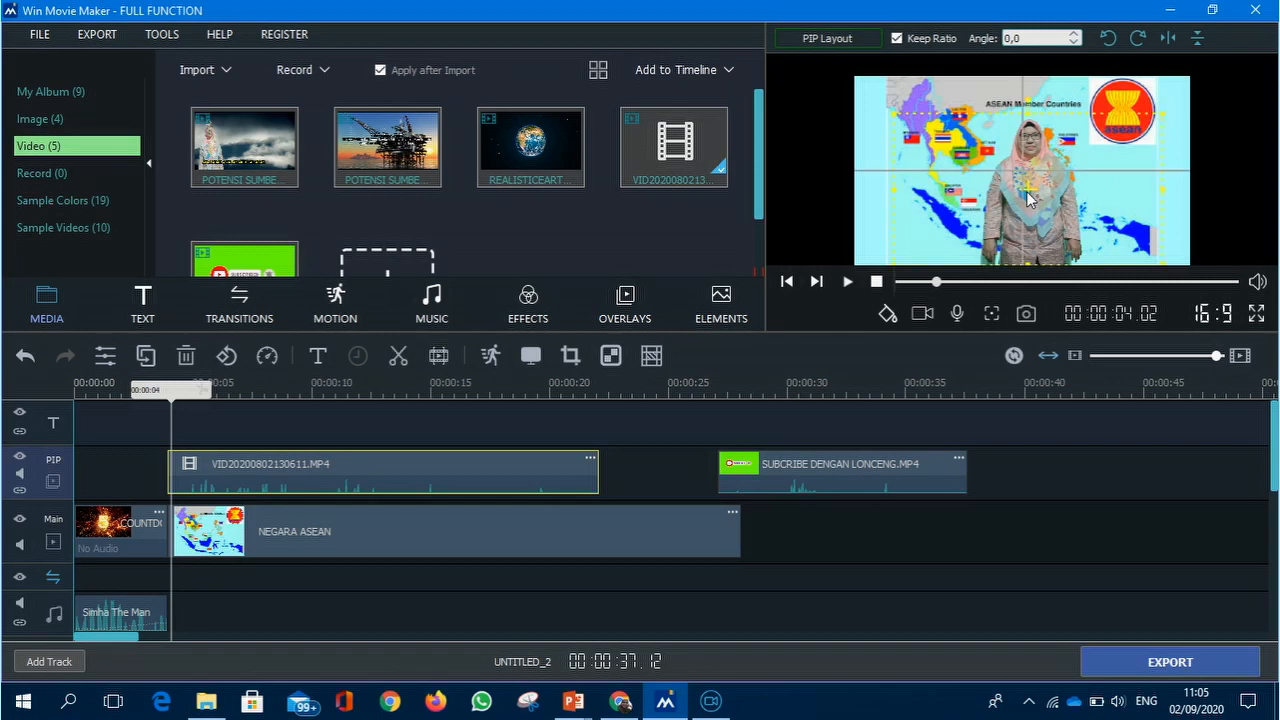
pyautogui.moveTo(1024, 193); pyautogui.dragTo(900, 195)
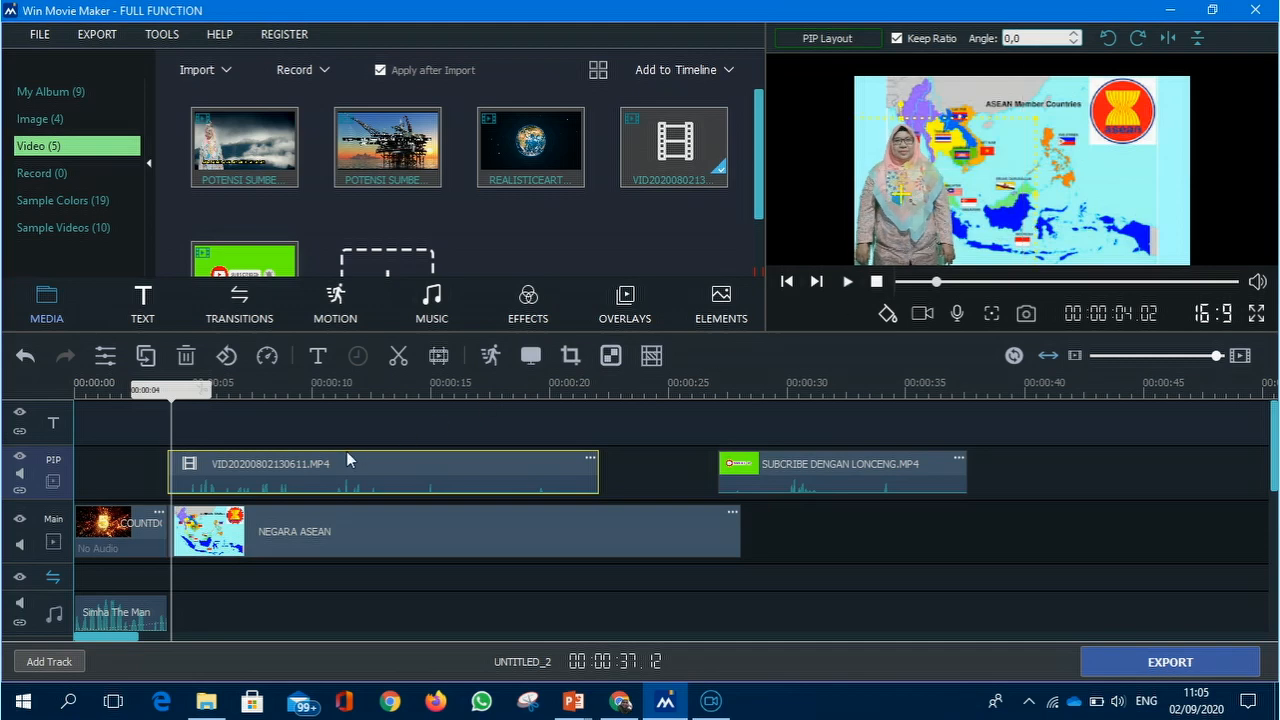
# Split the VID20200802130611.MP4 overlay clip at about the 14-second mark
pyautogui.moveTo(163, 389); pyautogui.dragTo(377, 408)
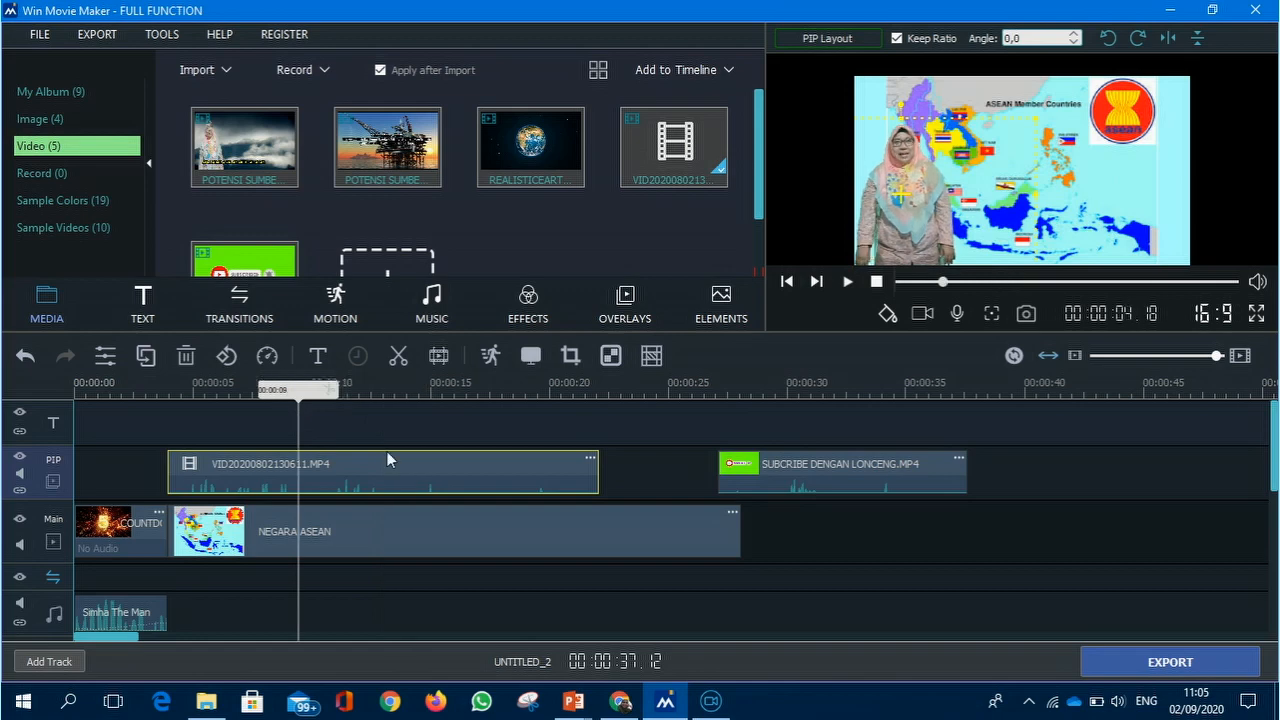
pyautogui.click(161, 480)
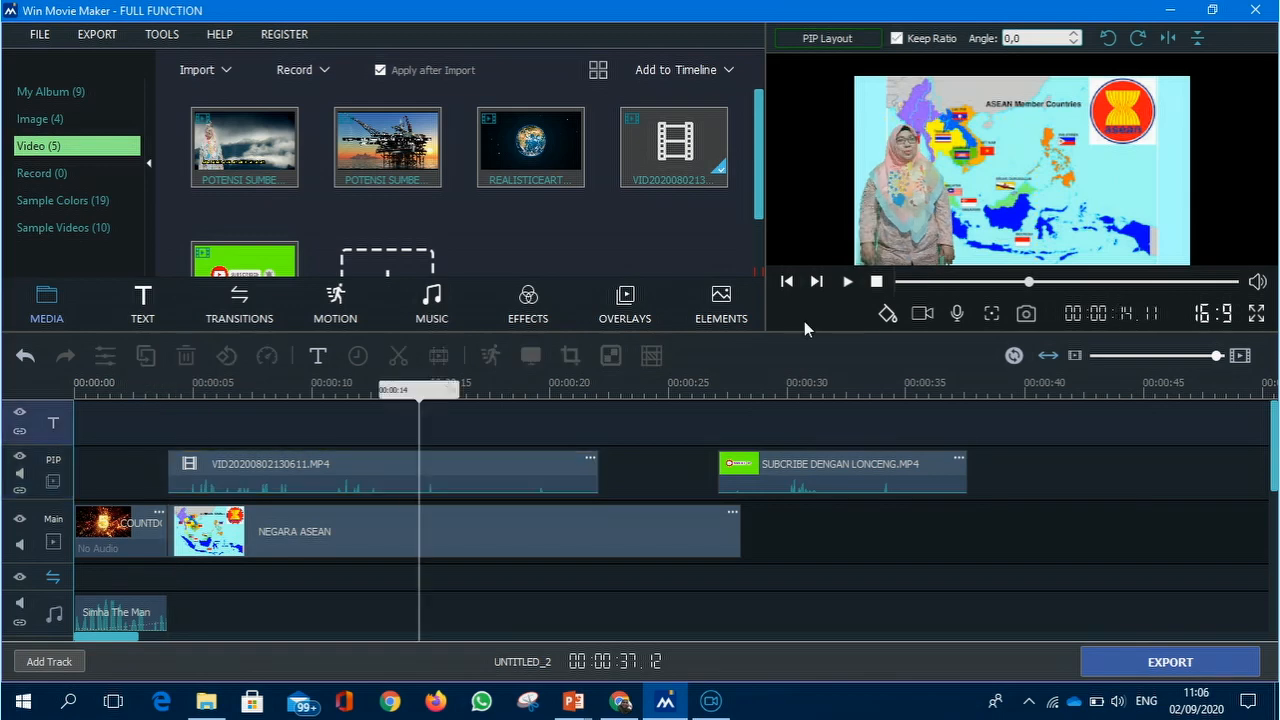
pyautogui.click(415, 495)
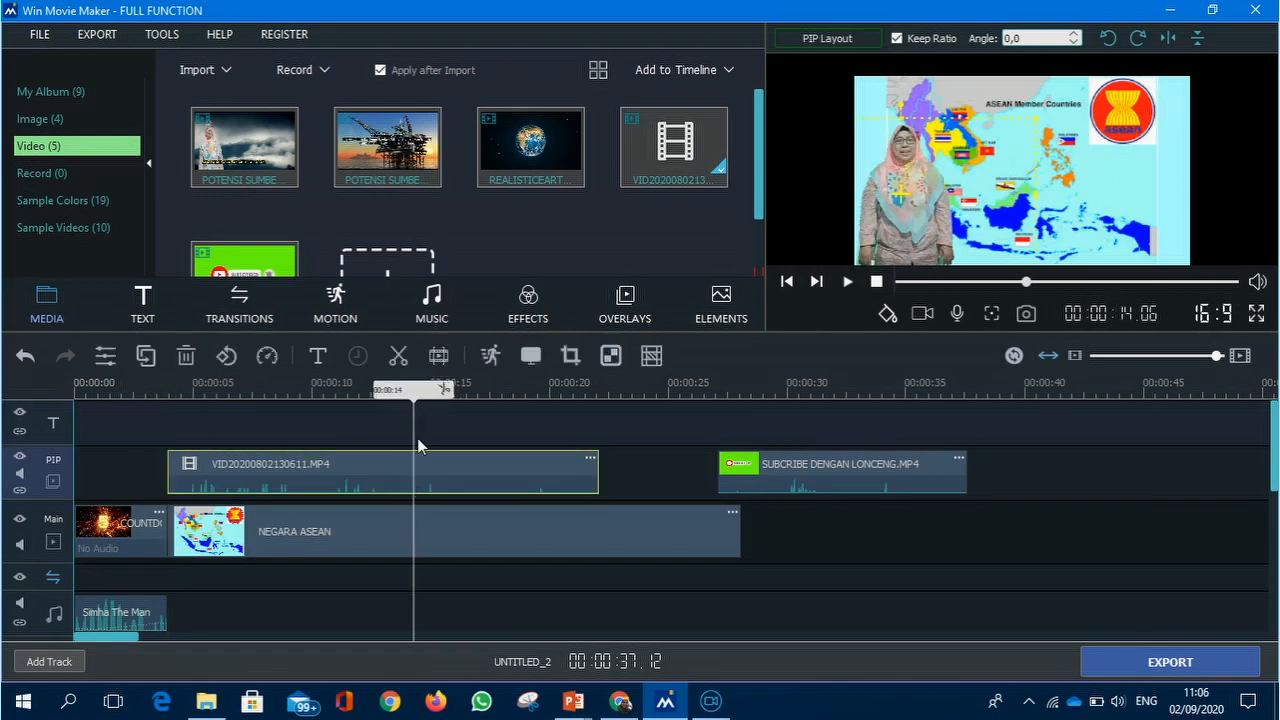
pyautogui.click(398, 357)
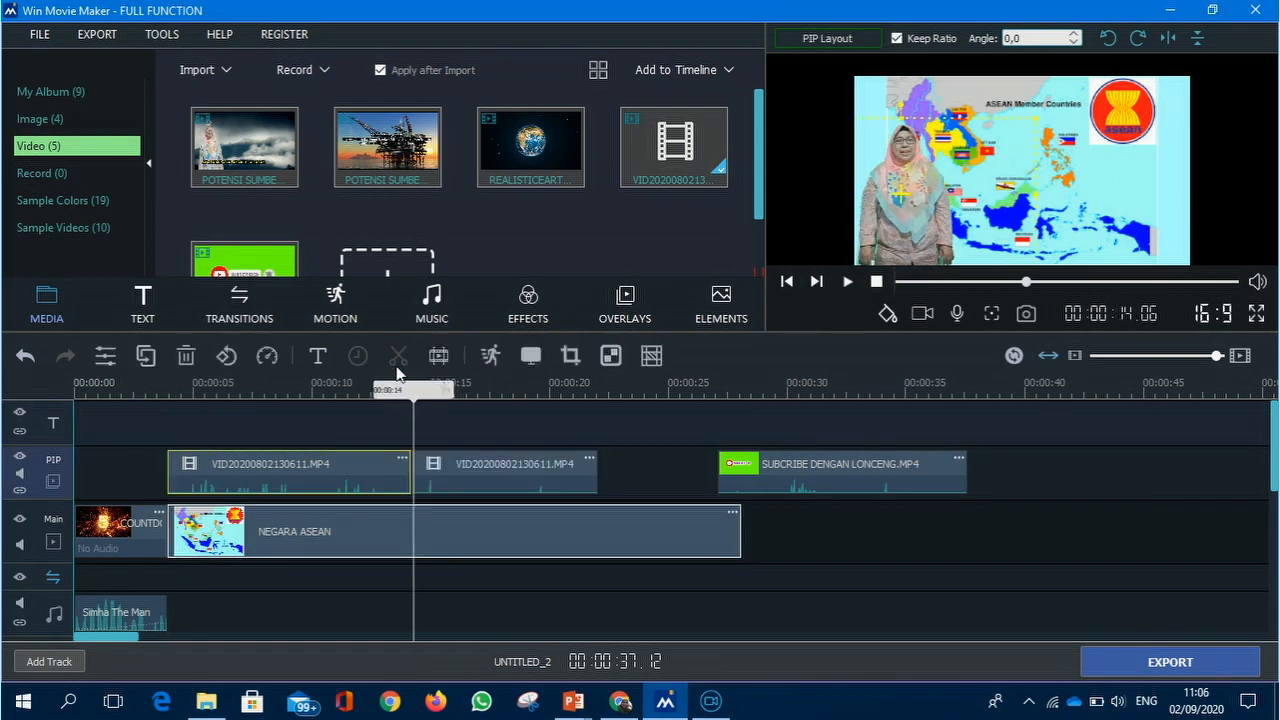
# Move the presenter overlay to the right side of the map at the end of the first VID20200802130611.MP4 section
pyautogui.click(505, 480)
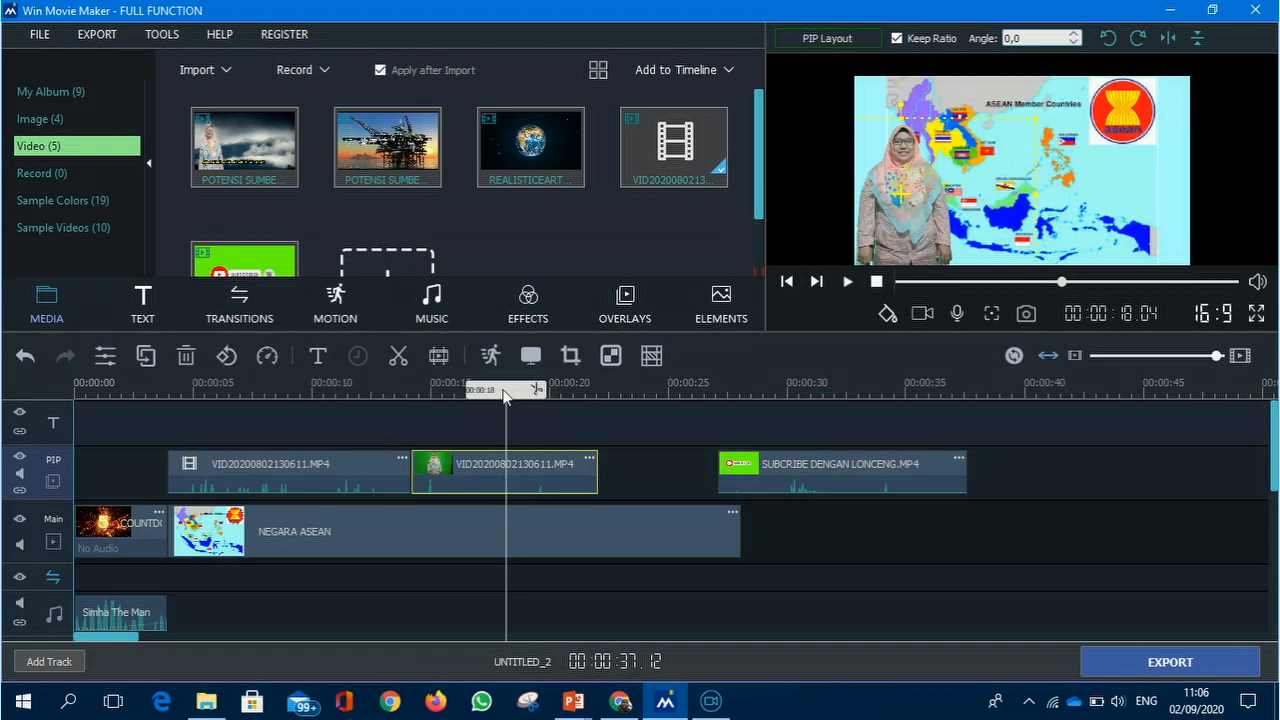
pyautogui.moveTo(505, 393); pyautogui.dragTo(405, 449)
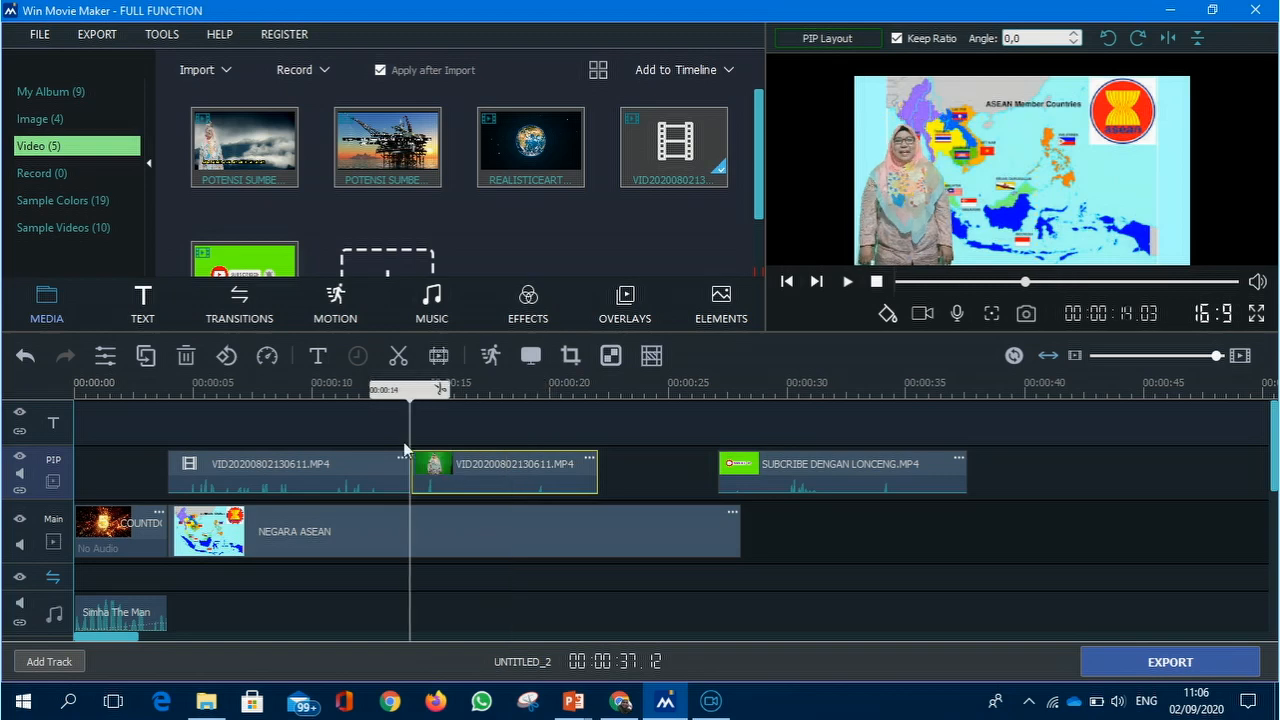
pyautogui.click(906, 206)
pyautogui.moveTo(906, 206); pyautogui.dragTo(1127, 206)
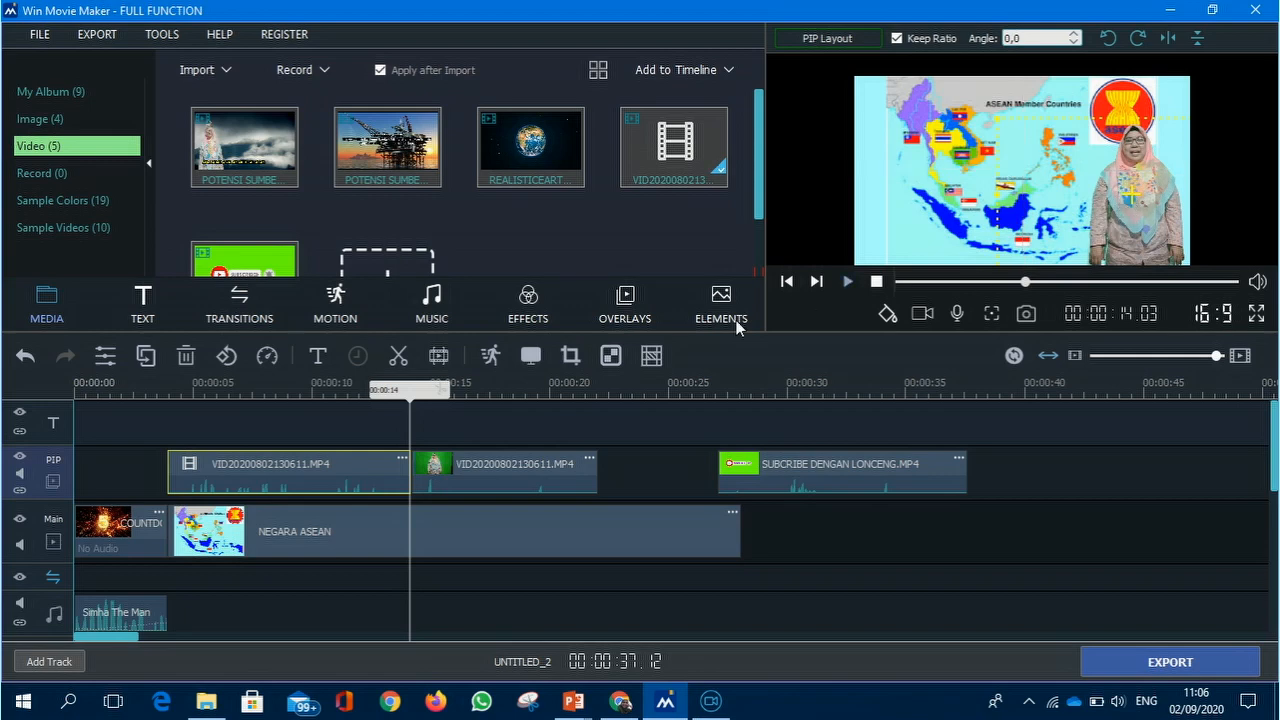
# Scrub through both VID20200802130611.MP4 sections to compare the presenter's position before and after the split
pyautogui.moveTo(422, 394); pyautogui.dragTo(215, 440)
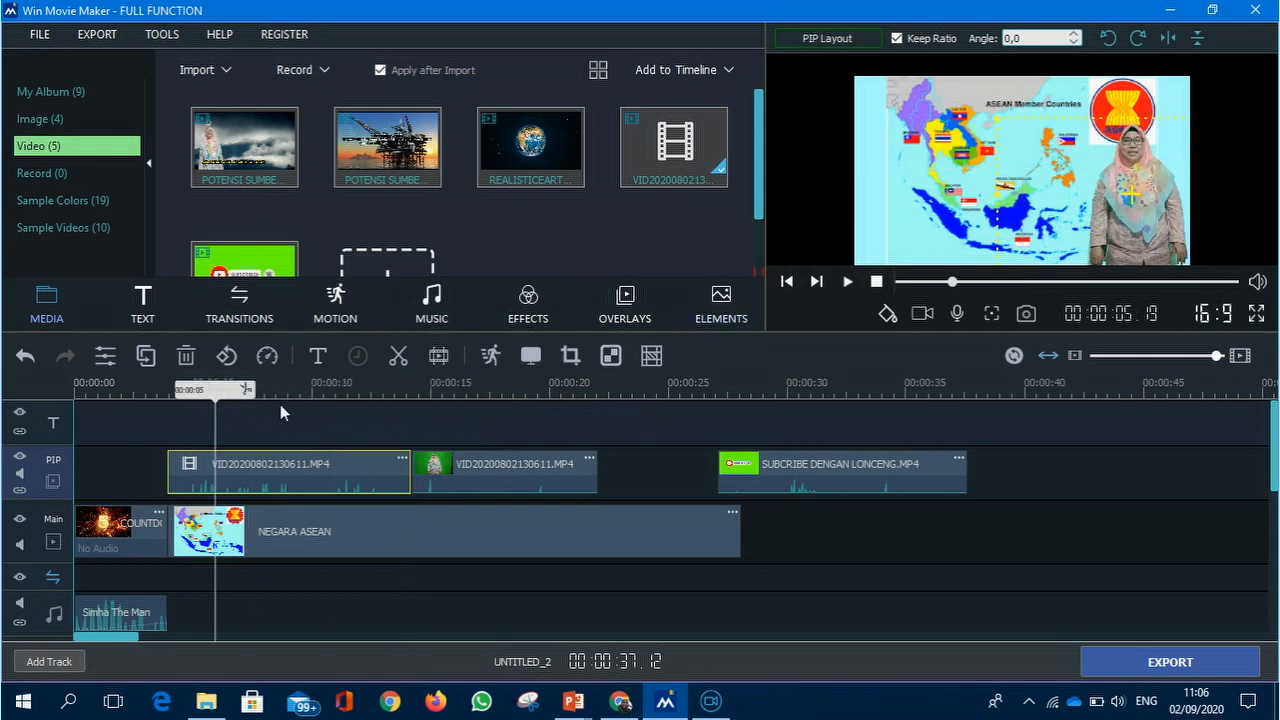
pyautogui.moveTo(280, 404); pyautogui.dragTo(532, 440)
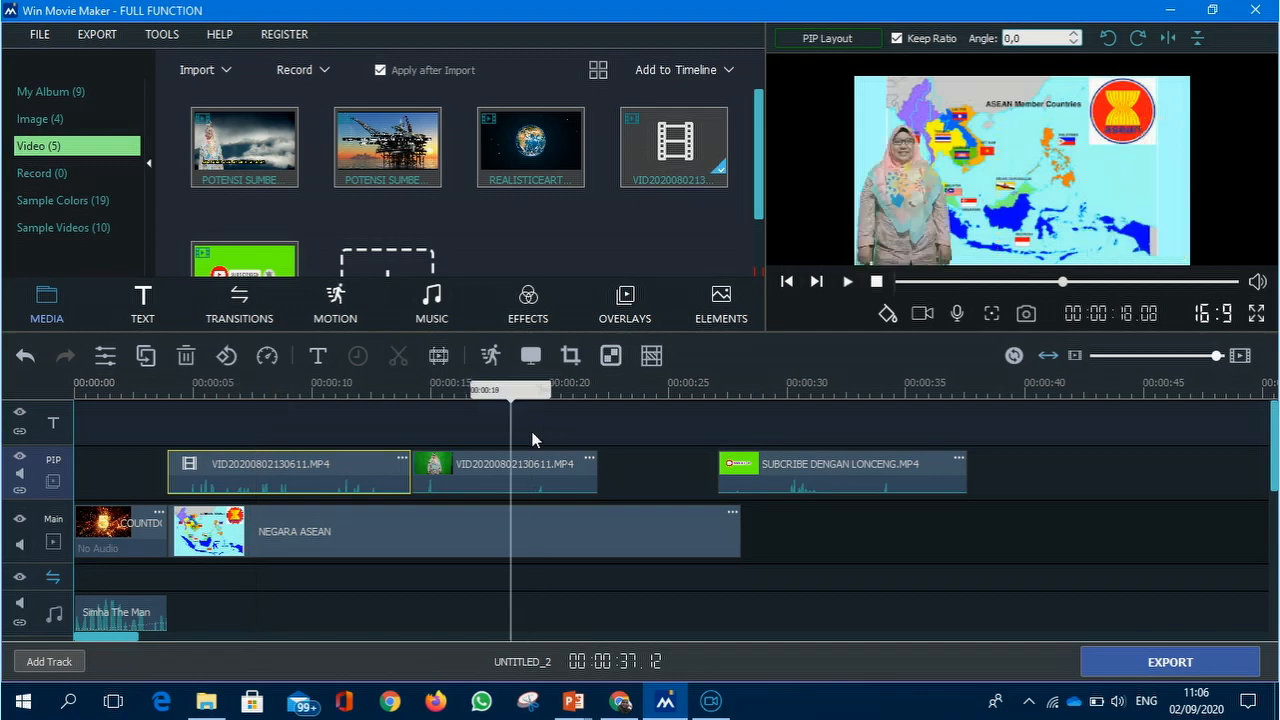
pyautogui.click(532, 433)
pyautogui.moveTo(515, 392); pyautogui.dragTo(186, 471)
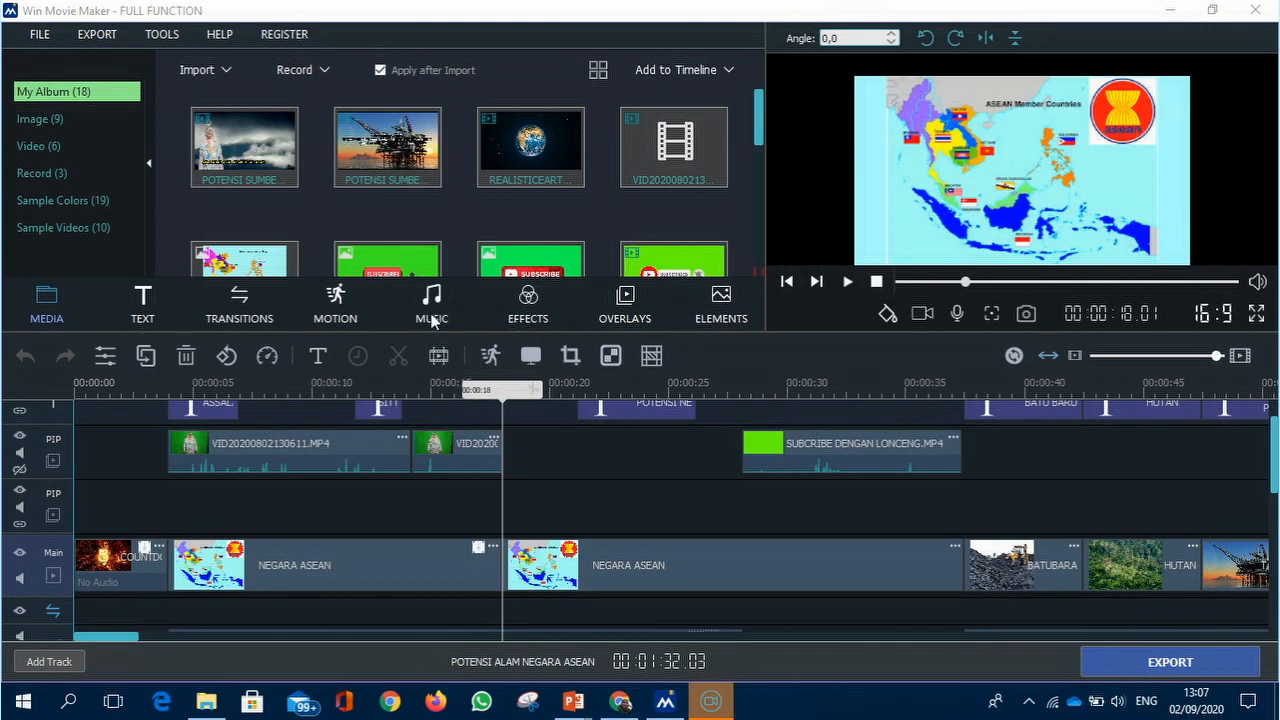
# Add the Blind transition where the two NEGARA ASEAN map clips meet at about 18 seconds and preview it
pyautogui.click(236, 302)
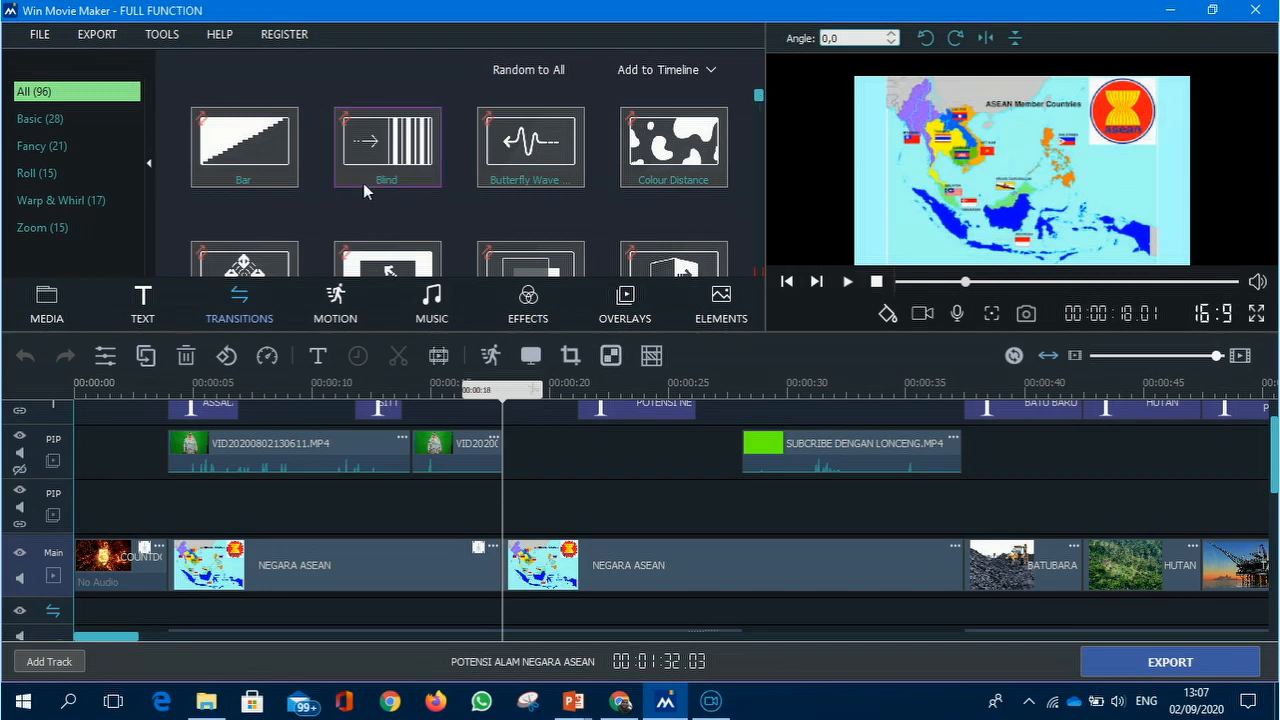
pyautogui.click(399, 148)
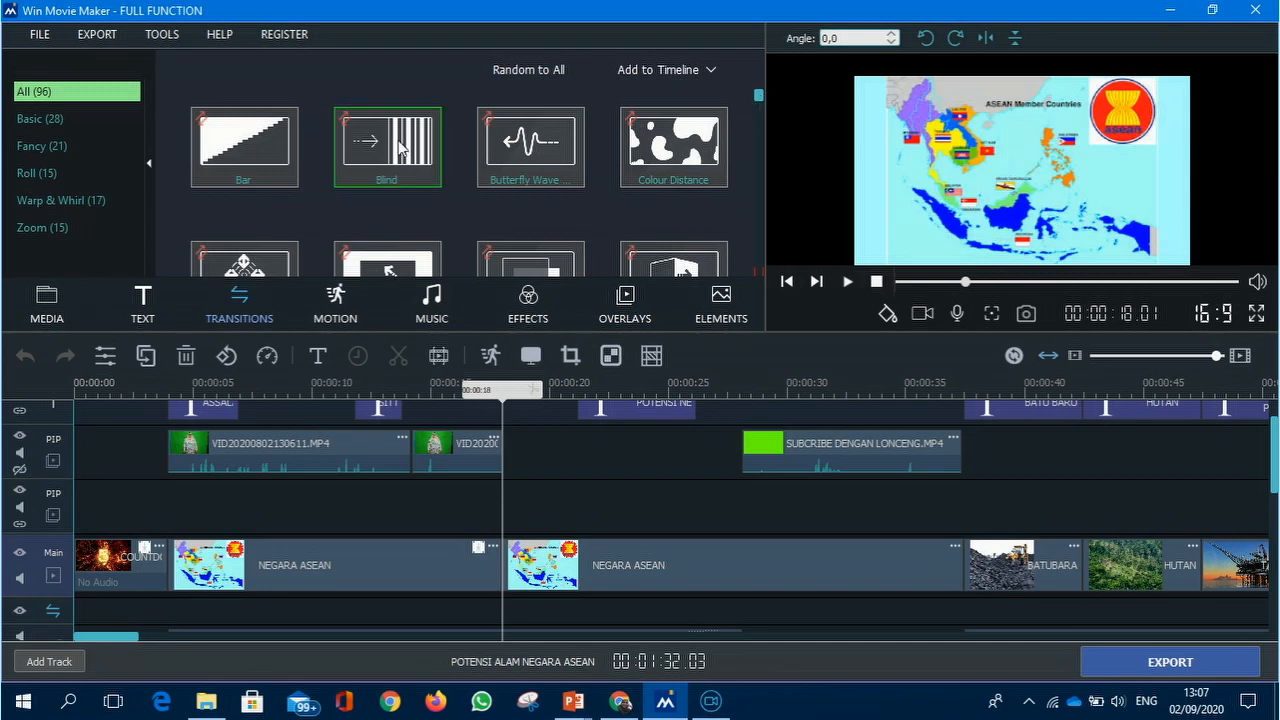
pyautogui.moveTo(399, 148); pyautogui.dragTo(530, 610)
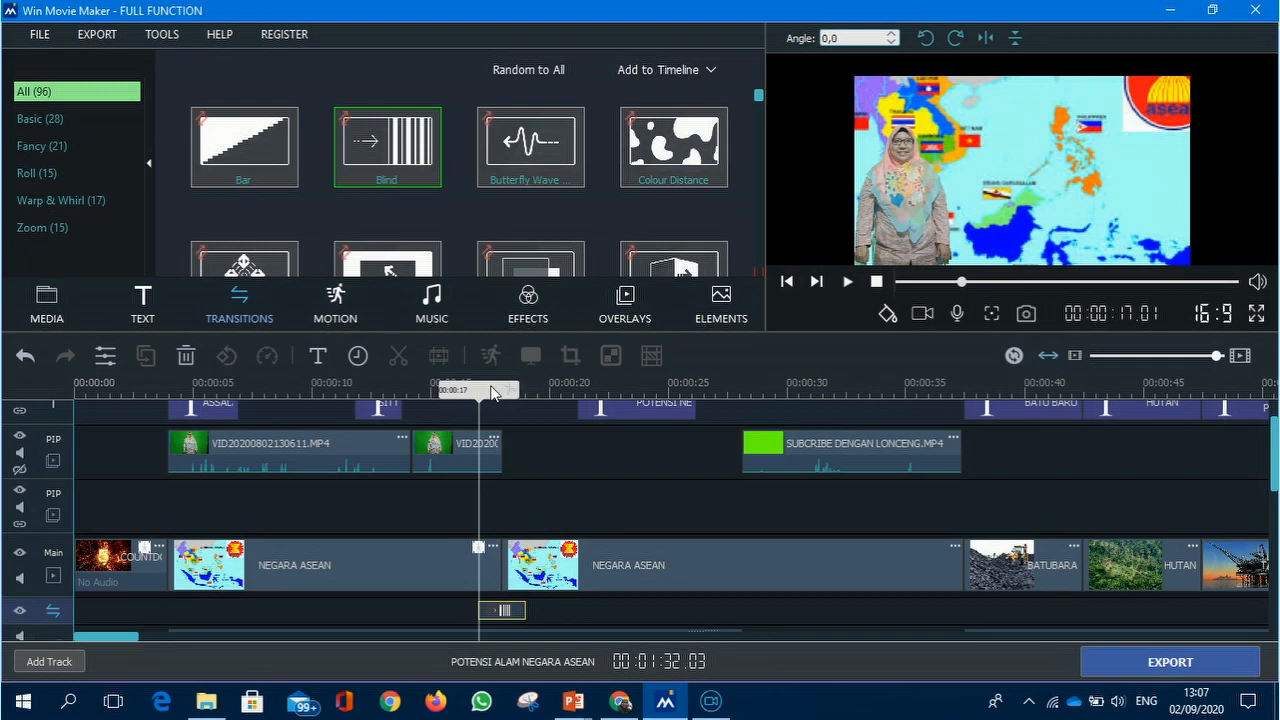
pyautogui.moveTo(479, 392); pyautogui.dragTo(472, 392)
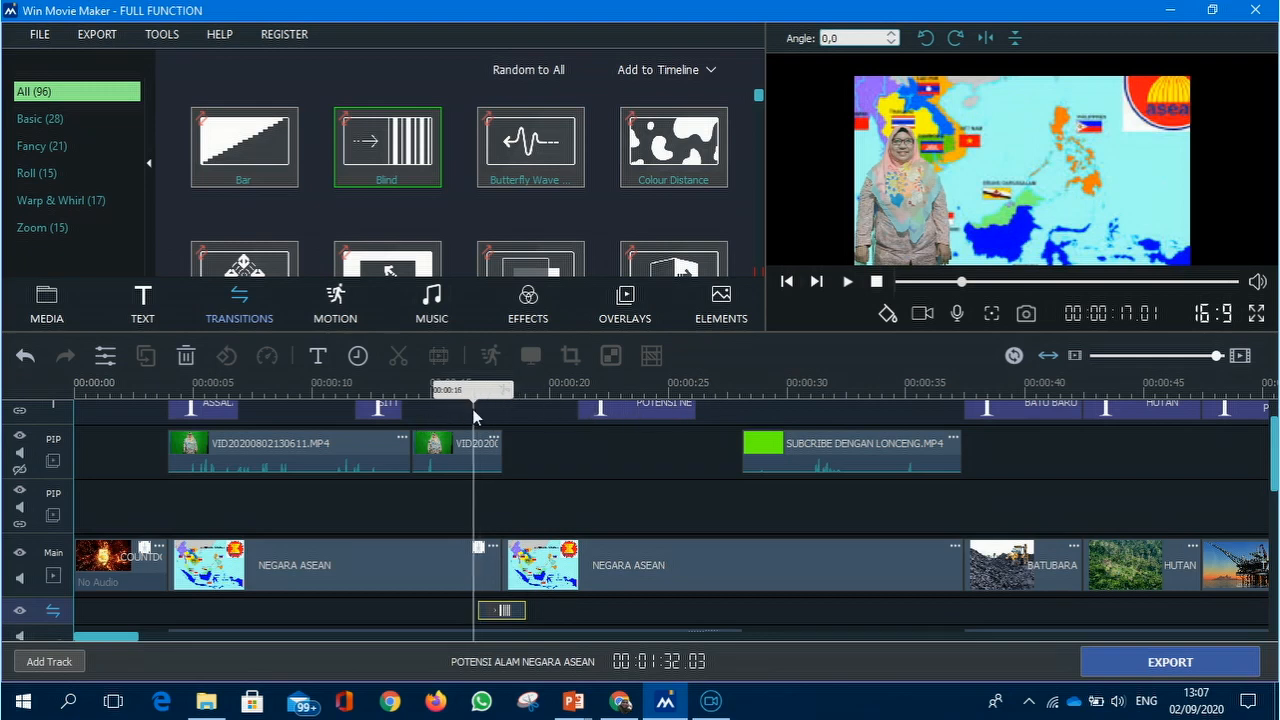
pyautogui.click(848, 287)
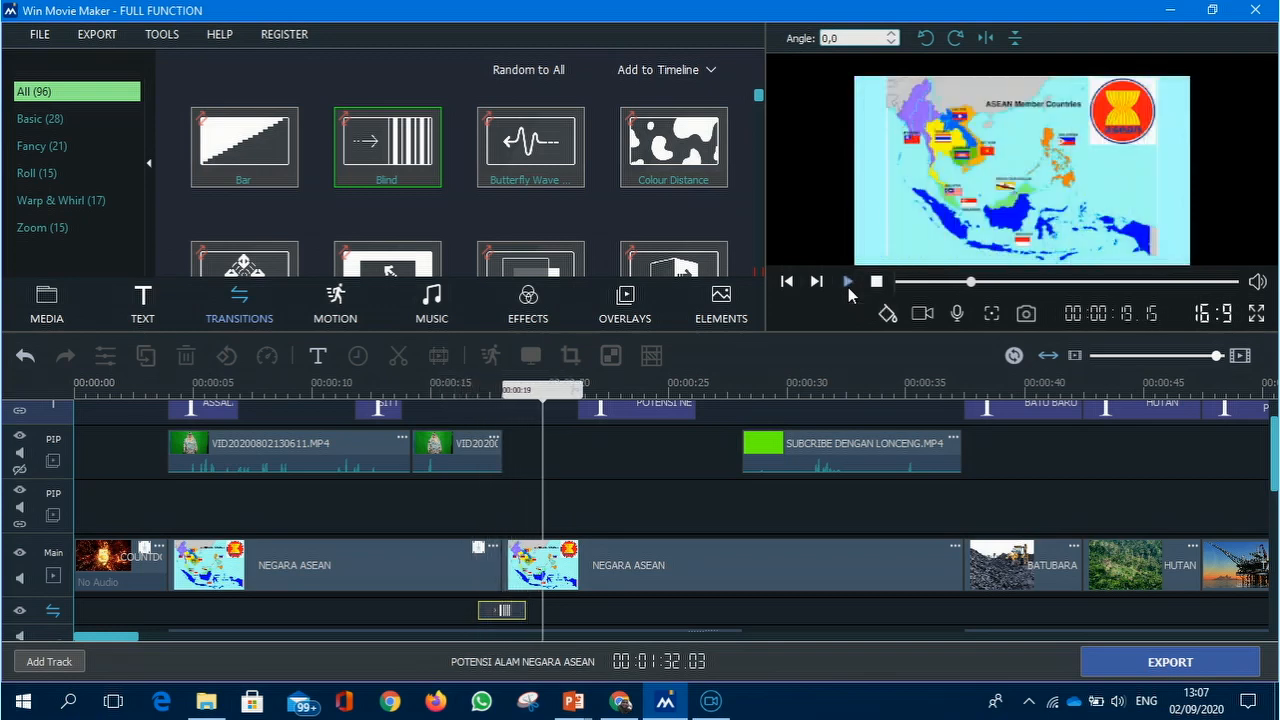
# Add the Bar transition between the second NEGARA ASEAN clip and the BATUBARA clip at about 37 seconds and preview it
pyautogui.moveTo(547, 398); pyautogui.dragTo(967, 468)
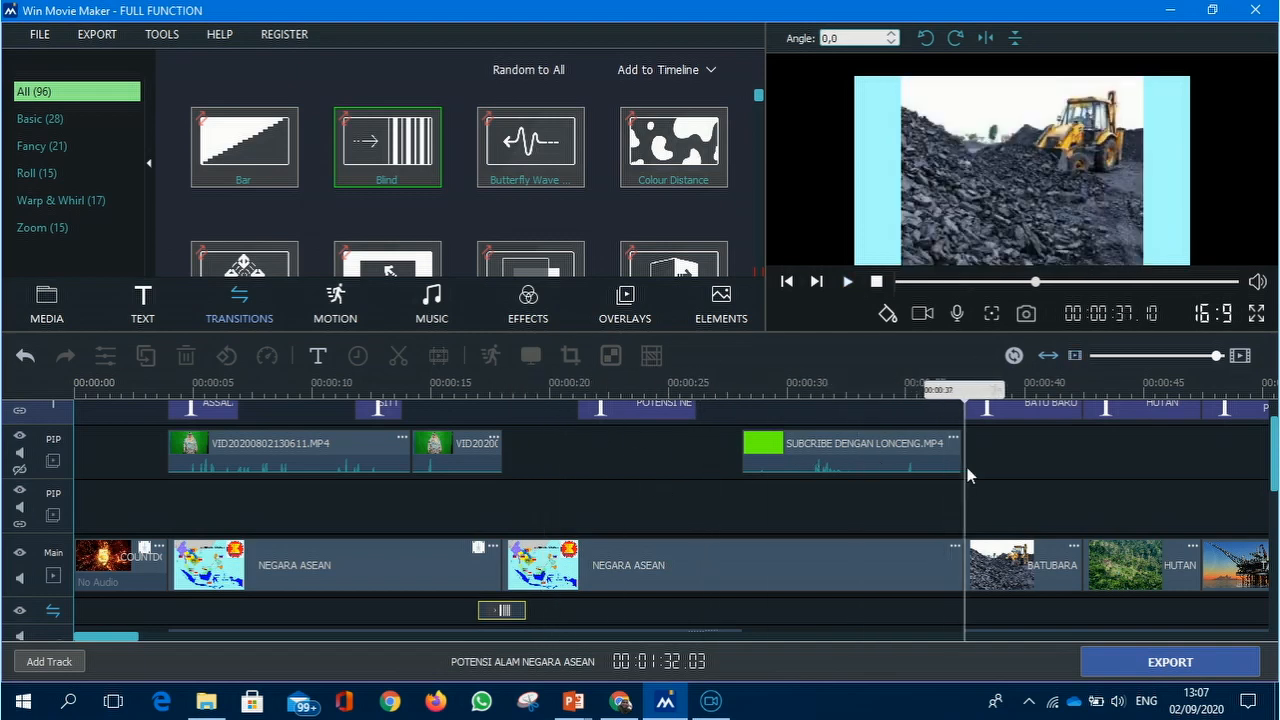
pyautogui.moveTo(237, 160); pyautogui.dragTo(963, 568)
pyautogui.moveTo(945, 392); pyautogui.dragTo(916, 429)
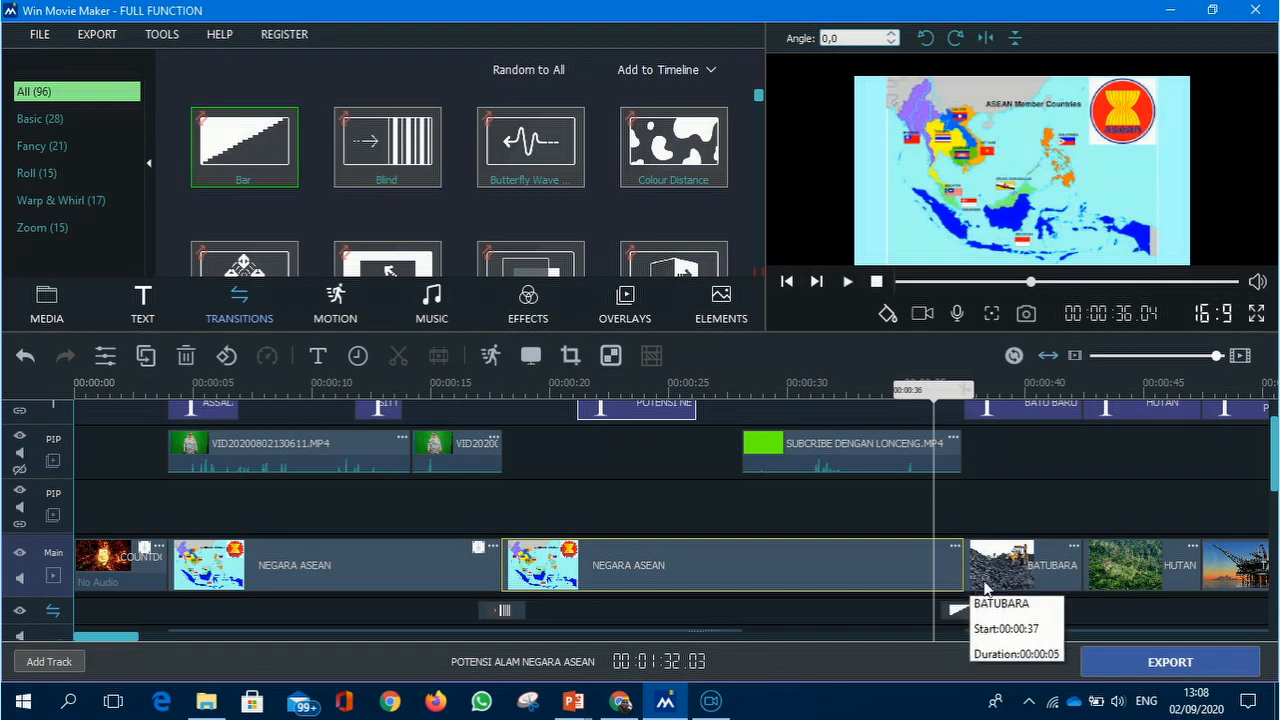
pyautogui.click(848, 282)
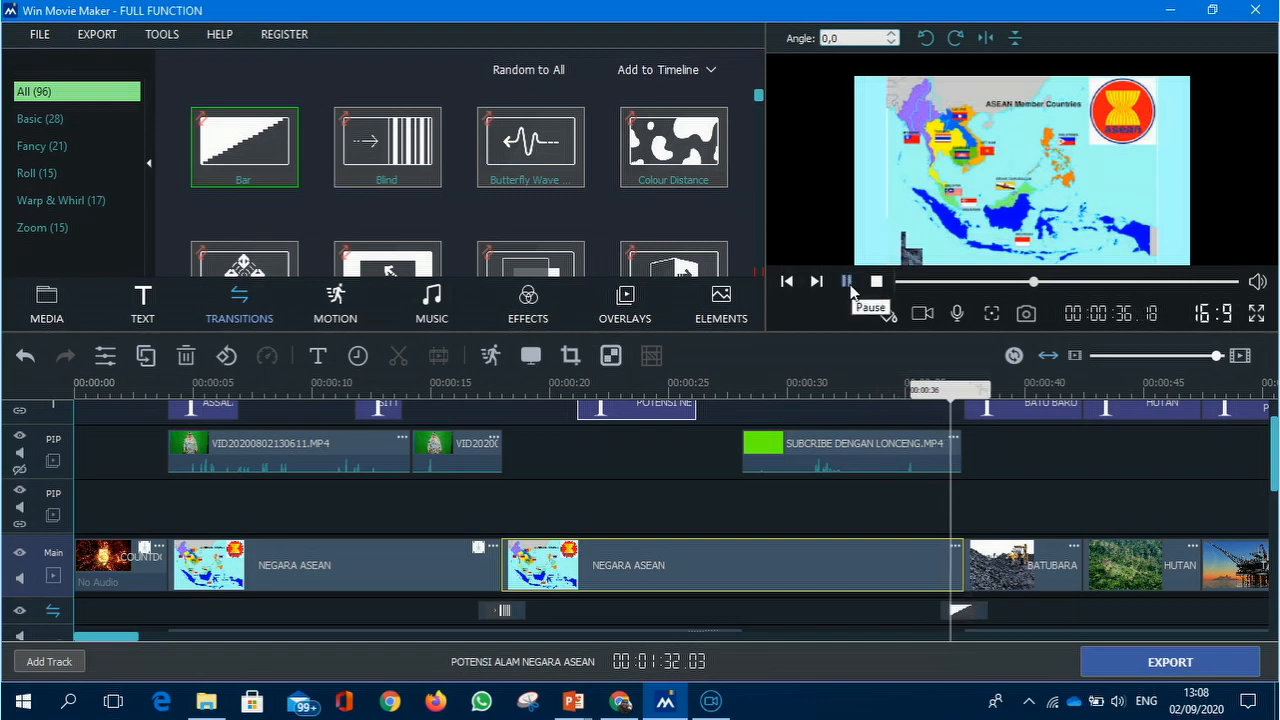
pyautogui.click(848, 282)
# Add the Door Way transition between the countdown and the first NEGARA ASEAN clip at about 4 seconds and preview it
pyautogui.click(1090, 587)
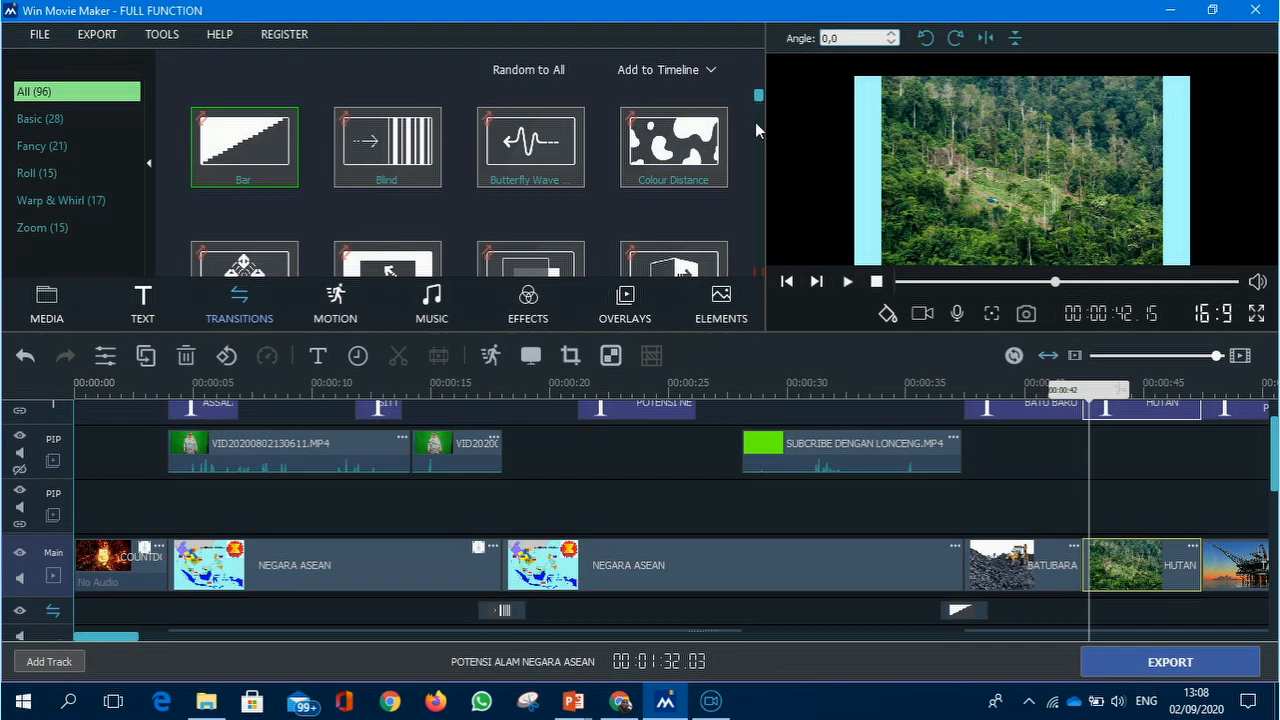
pyautogui.scroll(-2, 400, 250)
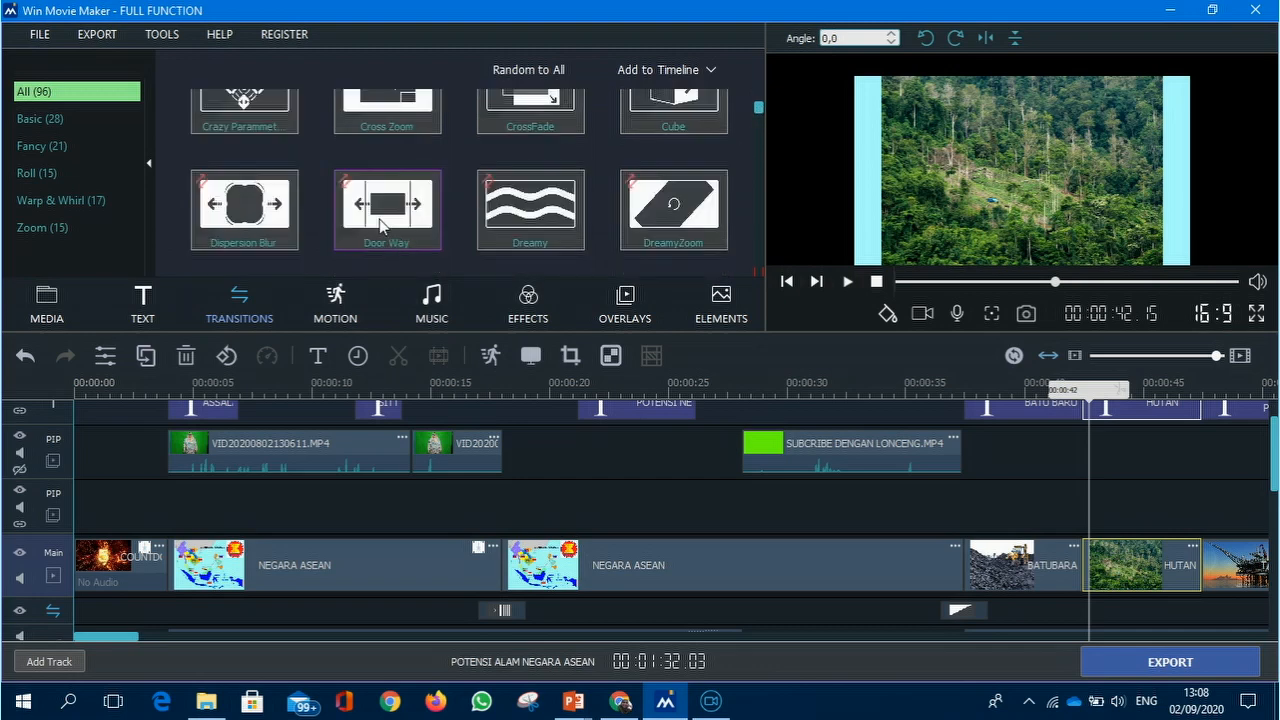
pyautogui.click(170, 591)
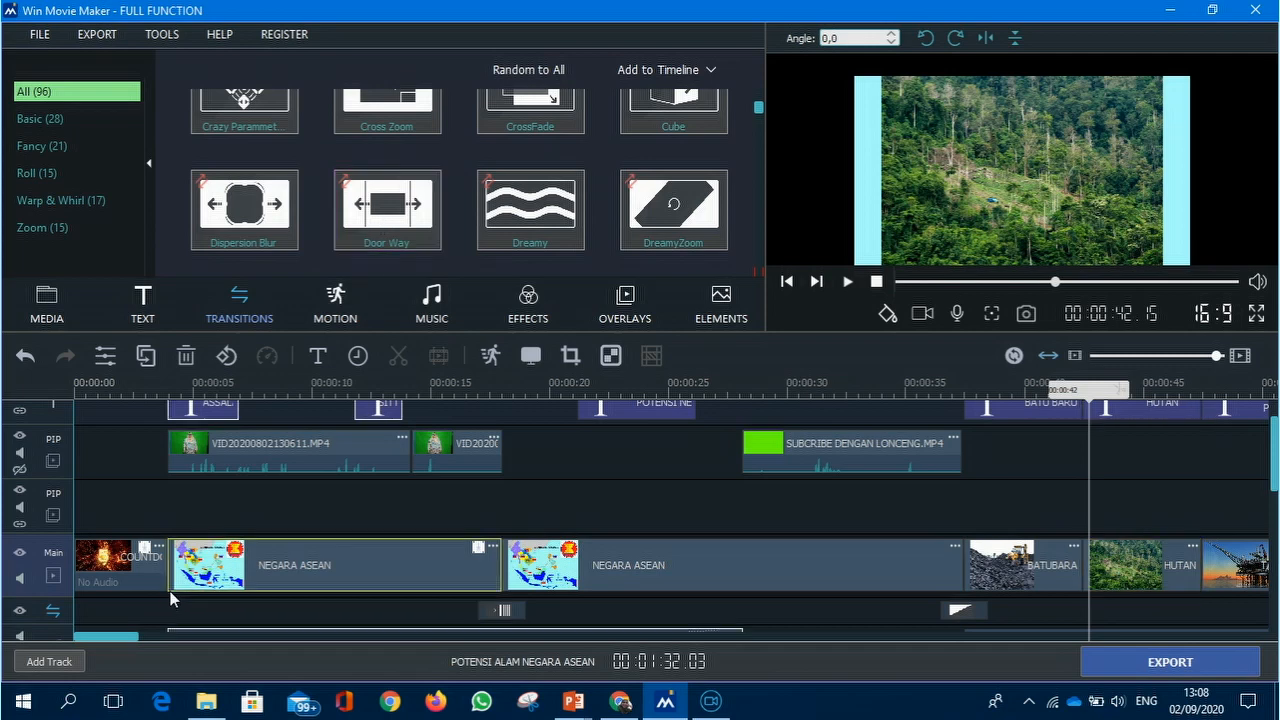
pyautogui.moveTo(388, 230); pyautogui.dragTo(262, 608)
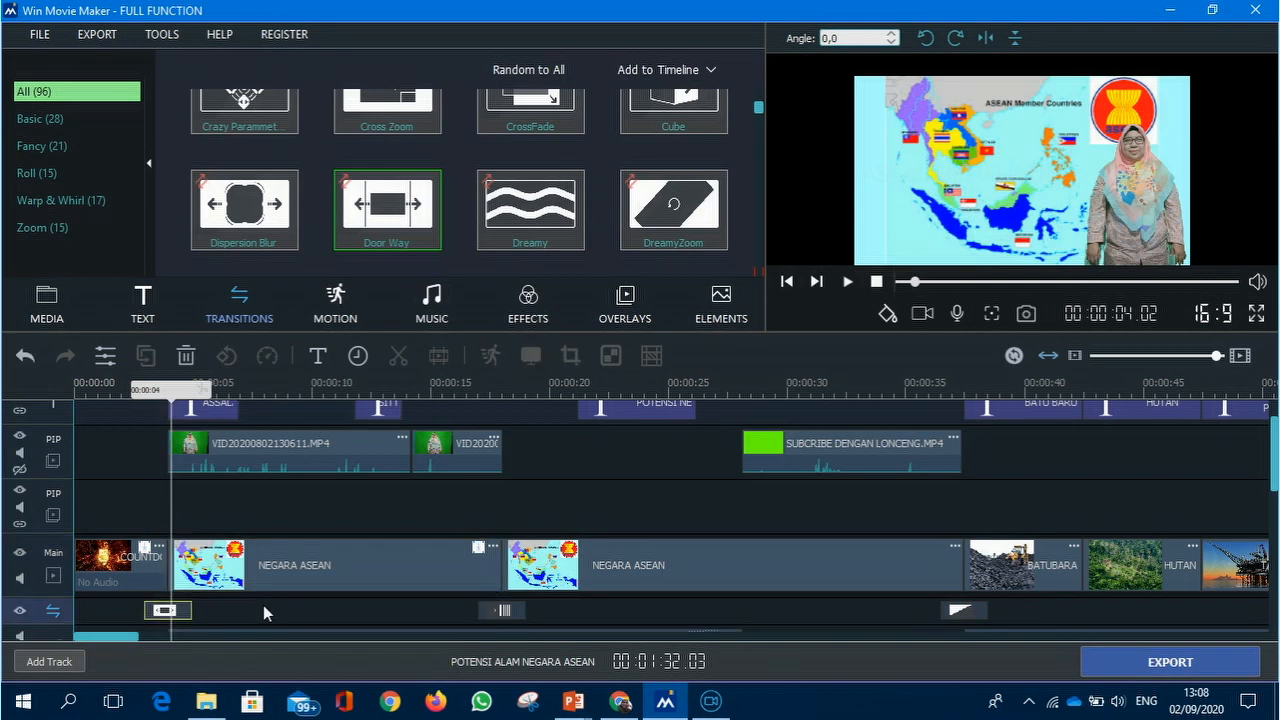
pyautogui.click(132, 450)
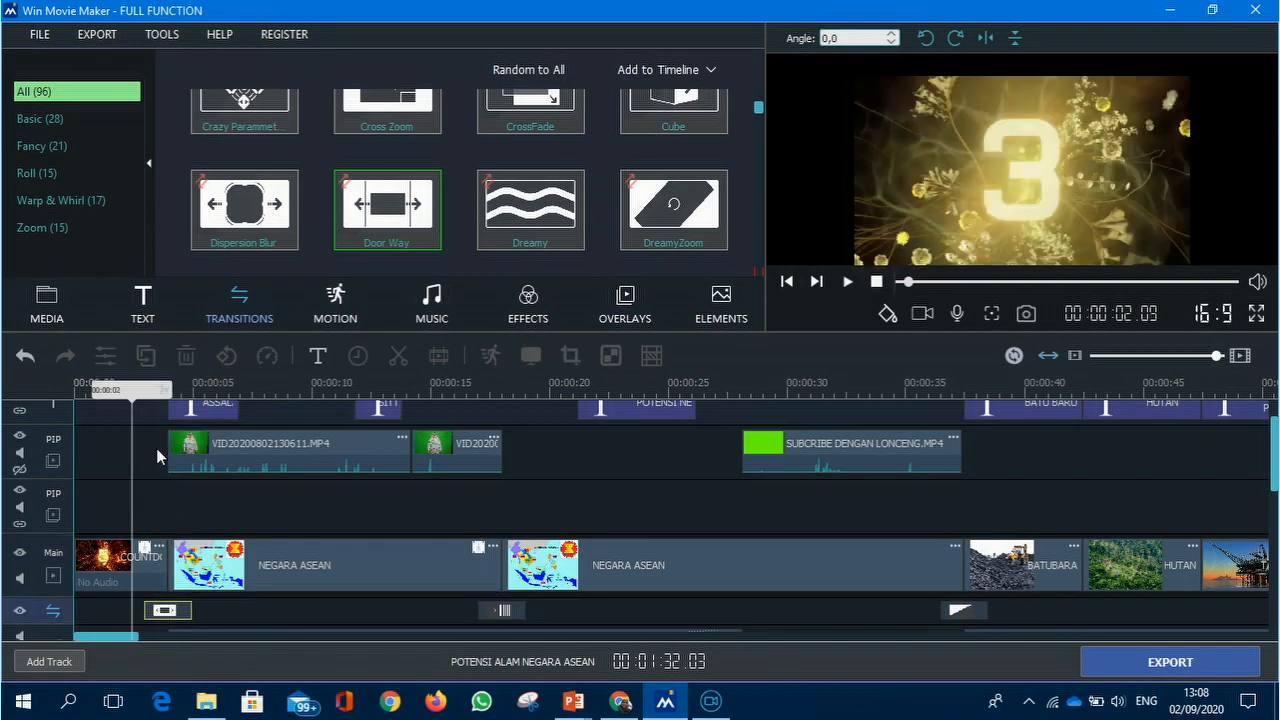
pyautogui.click(847, 282)
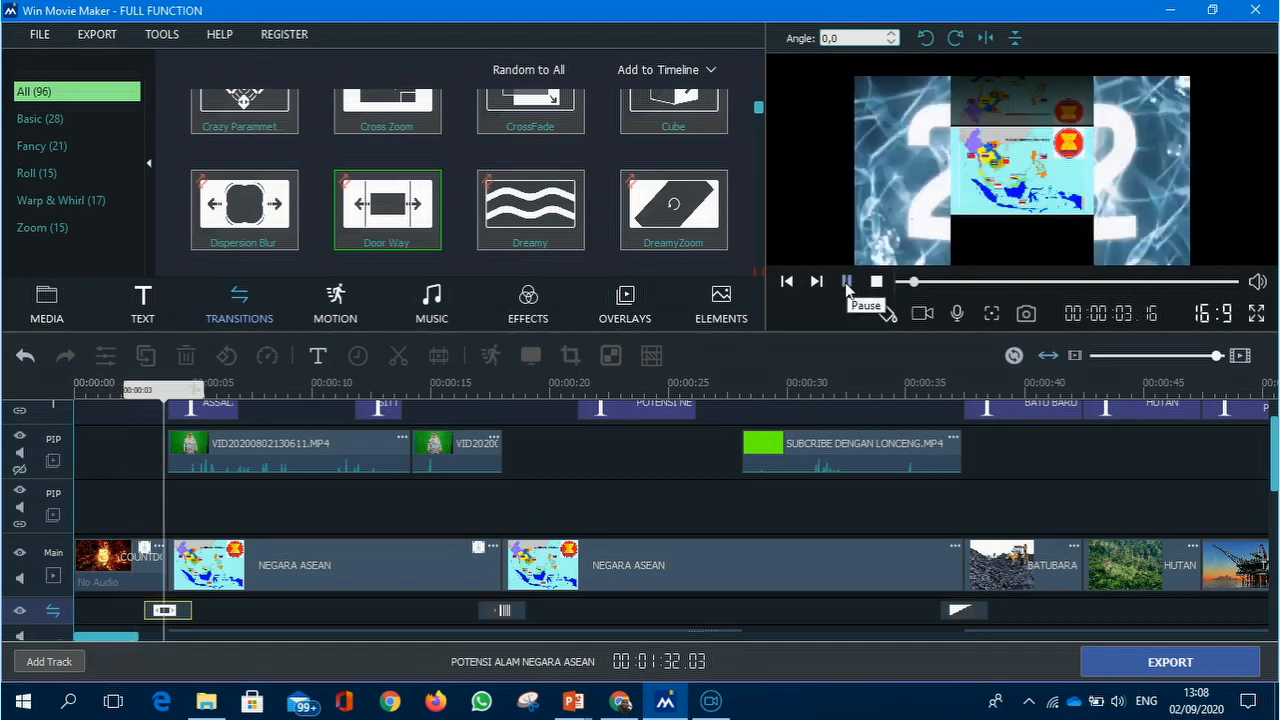
pyautogui.click(847, 283)
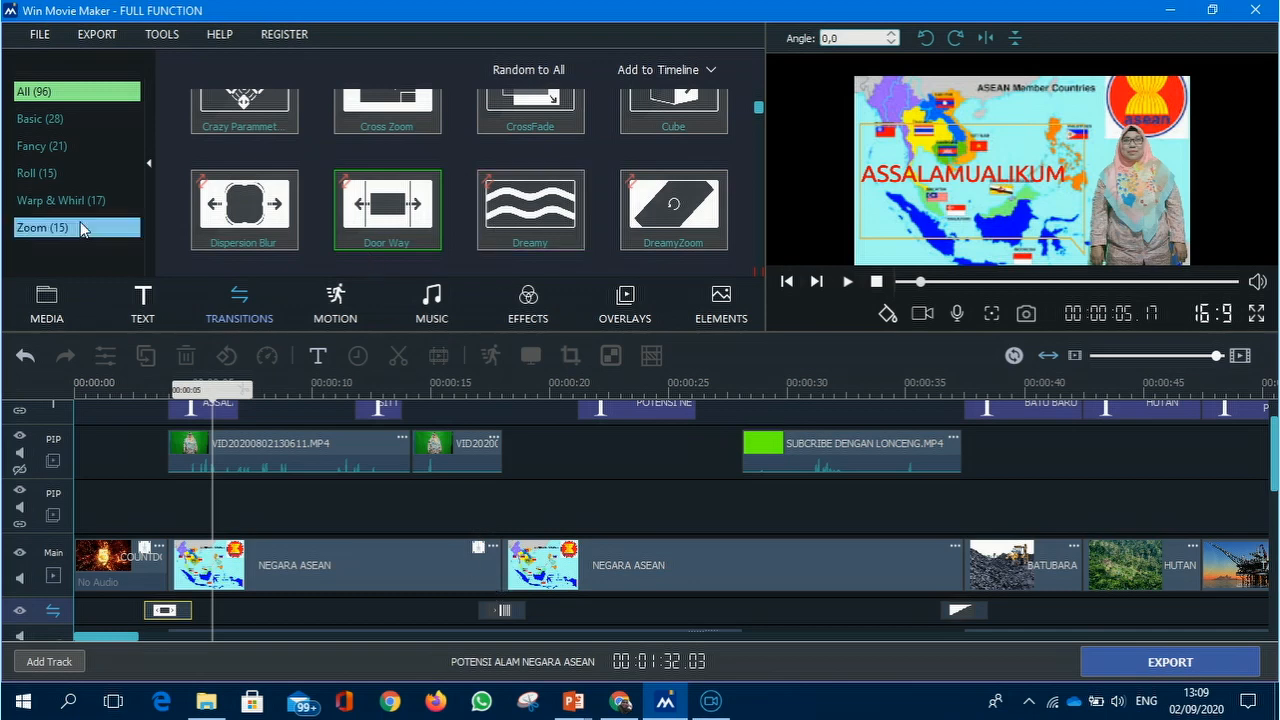
pyautogui.click(339, 293)
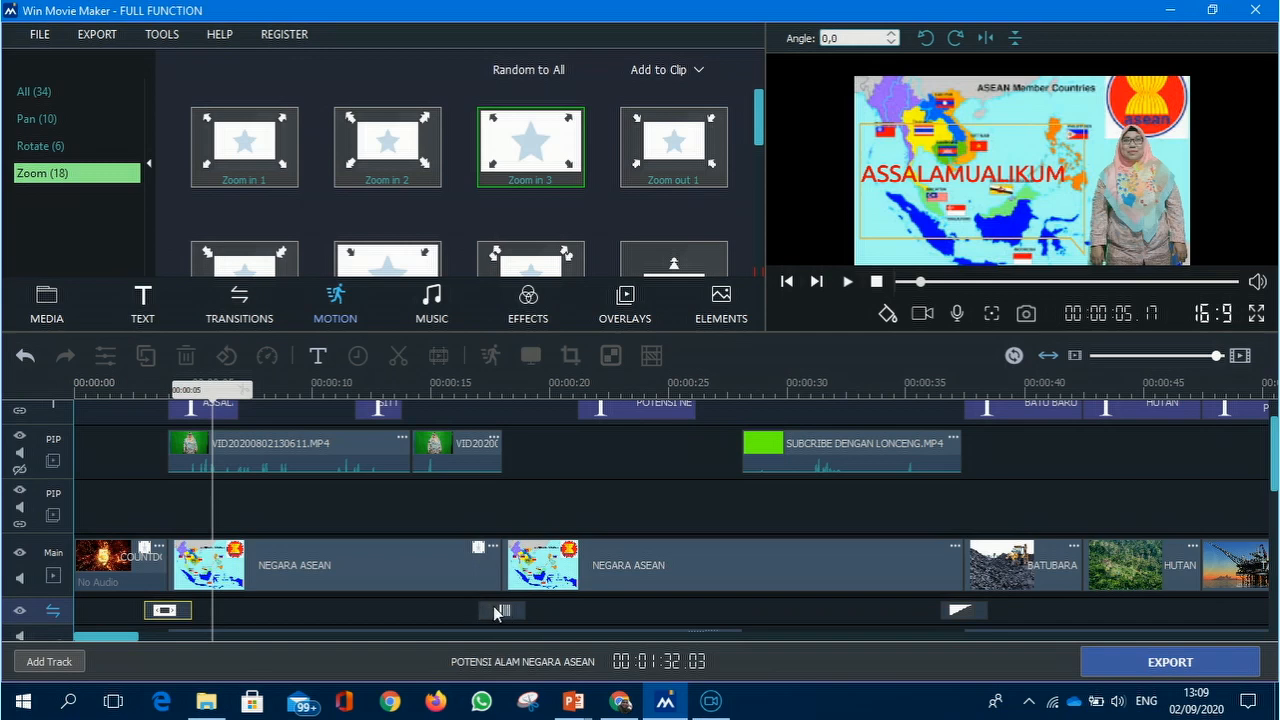
pyautogui.moveTo(221, 390); pyautogui.dragTo(410, 416)
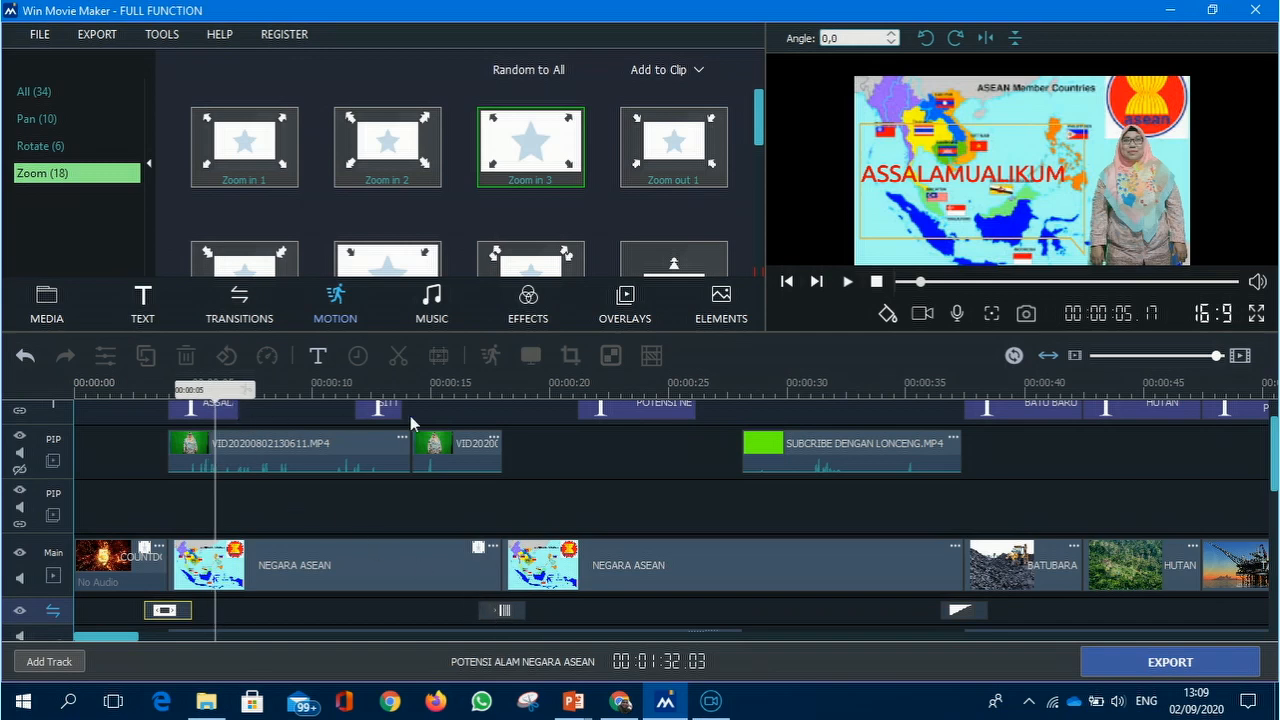
pyautogui.moveTo(410, 416); pyautogui.dragTo(208, 460)
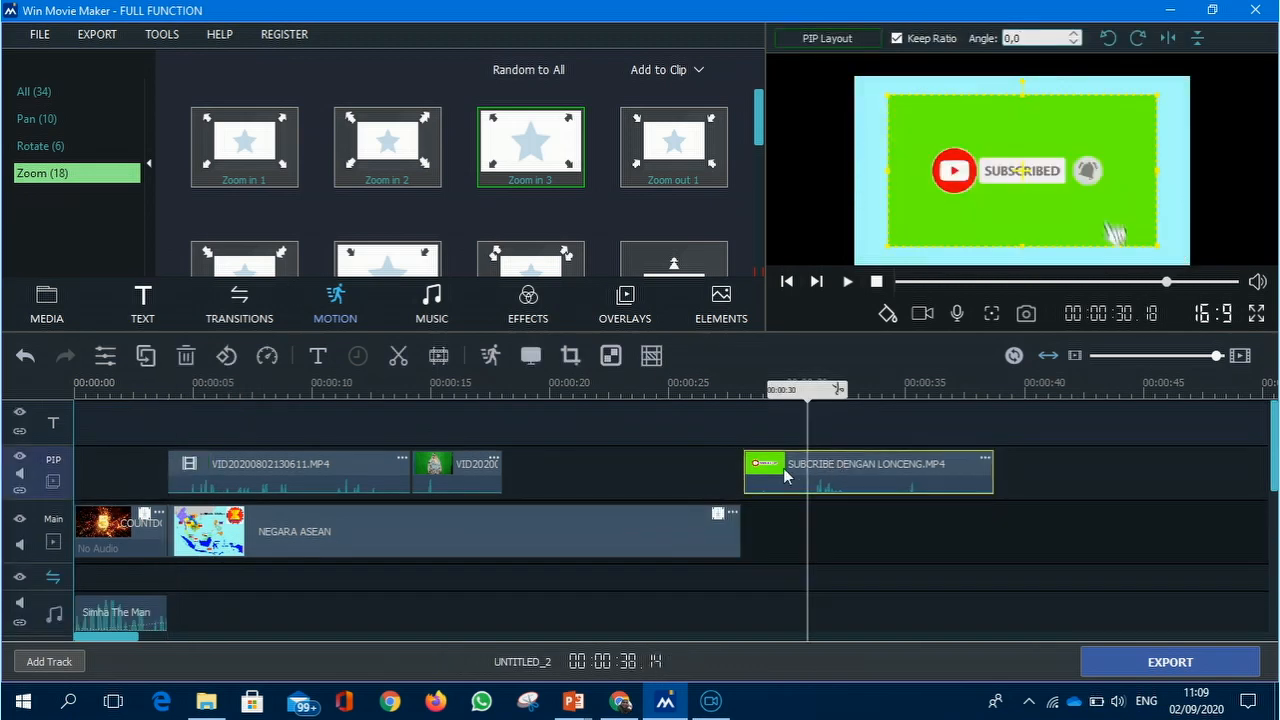
# Record a microphone narration of about 20 seconds starting at the 18-second mark, where the presenter overlay ends
pyautogui.moveTo(805, 468); pyautogui.dragTo(735, 452)
pyautogui.moveTo(742, 398); pyautogui.dragTo(501, 473)
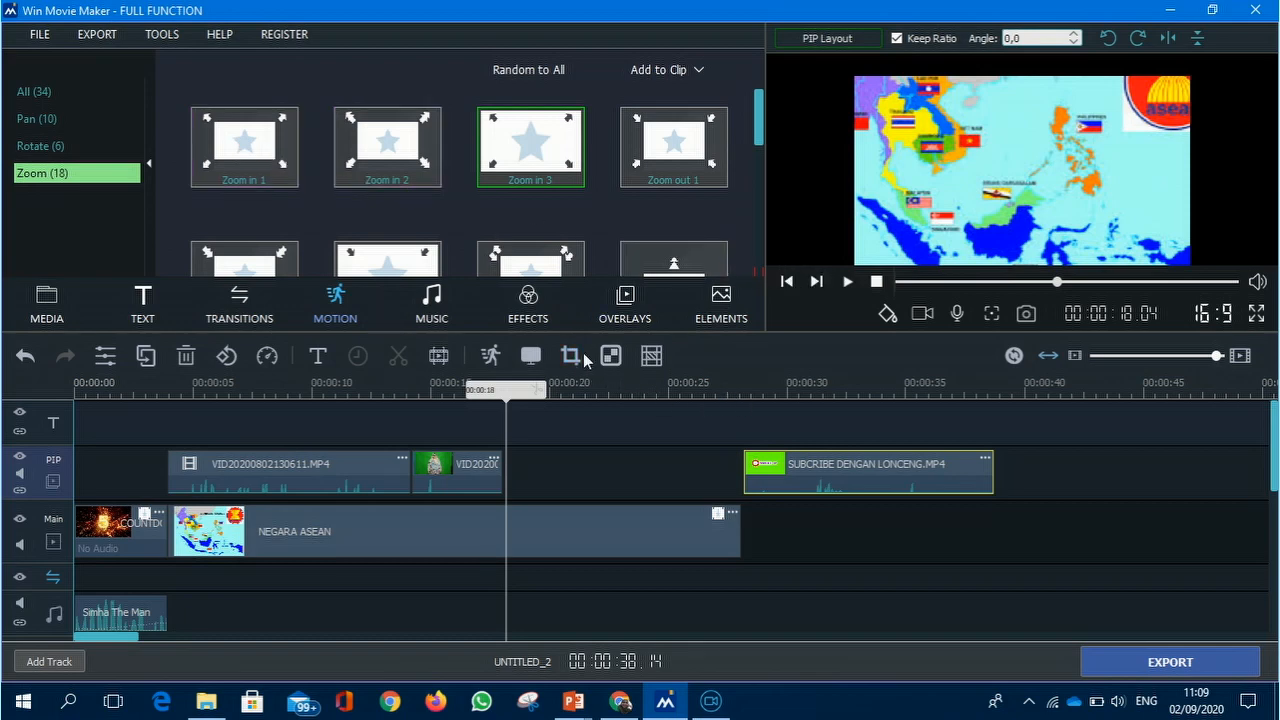
pyautogui.click(957, 315)
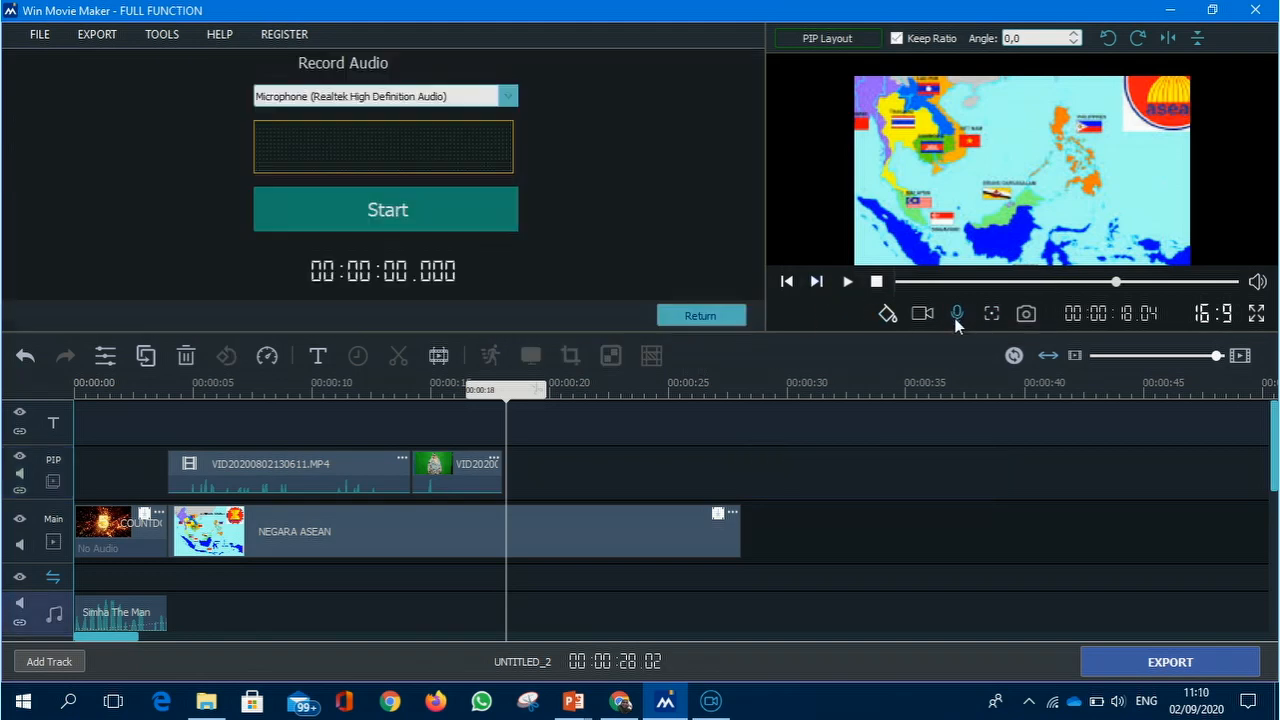
pyautogui.click(402, 207)
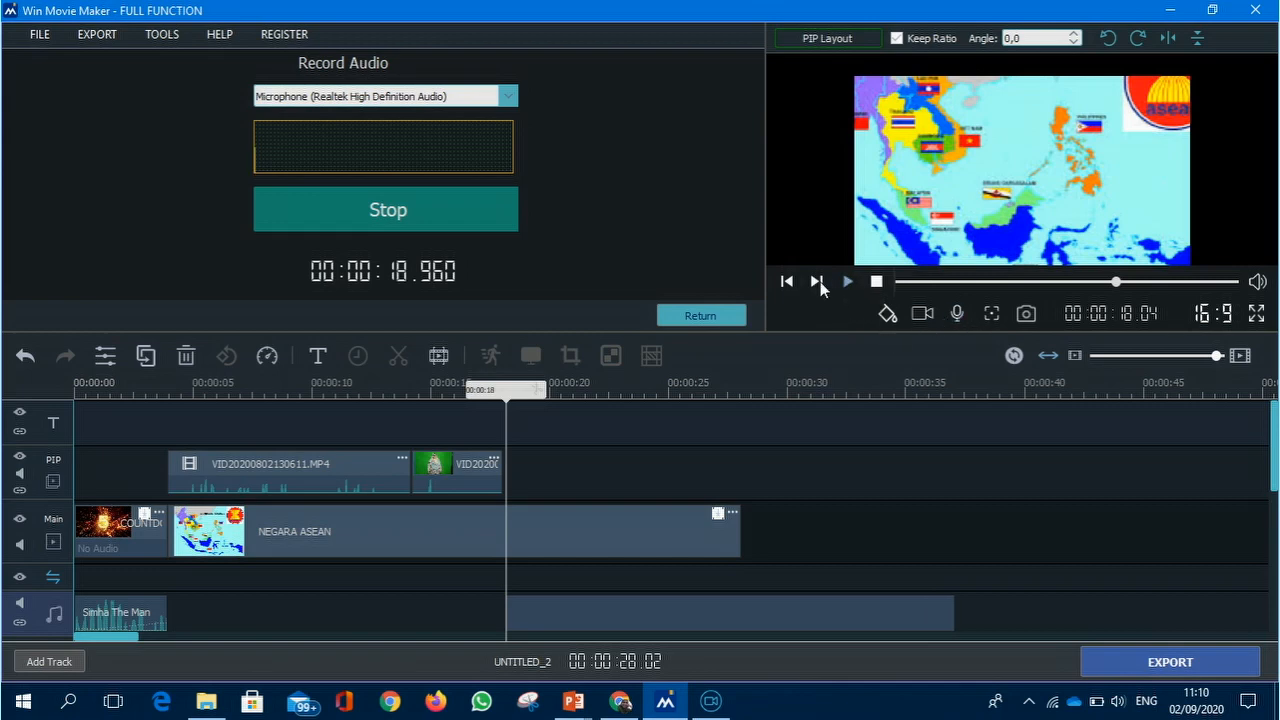
pyautogui.click(474, 211)
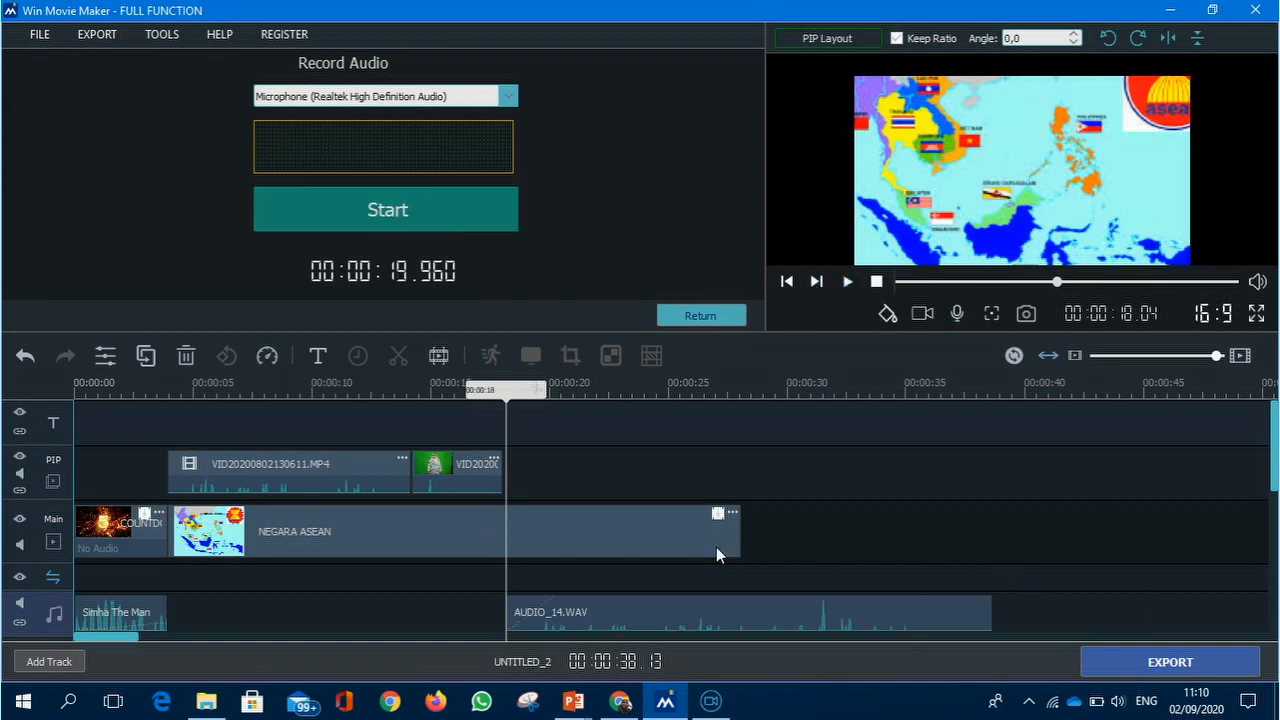
# Extend the NEGARA ASEAN clip to about 38 seconds and place SUBCRIBE DENGAN LONCENG.MP4 on the PIP track at about 28 seconds
pyautogui.click(639, 535)
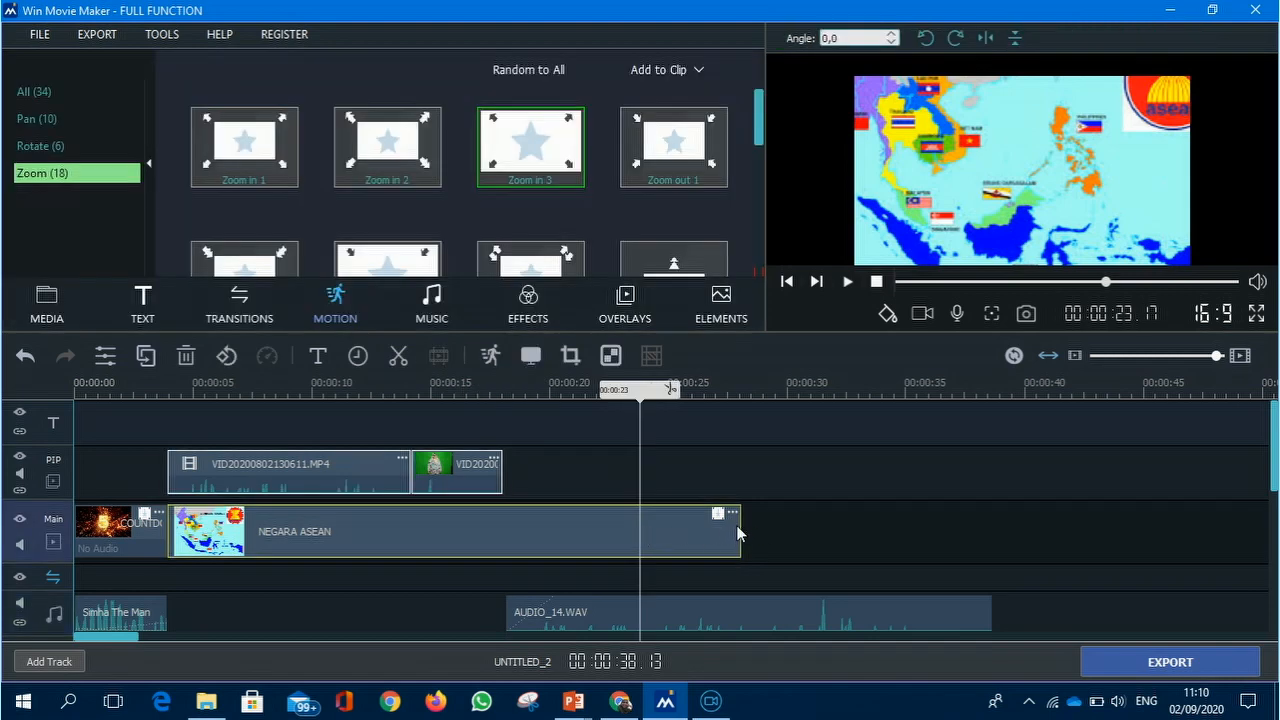
pyautogui.moveTo(737, 540); pyautogui.dragTo(984, 566)
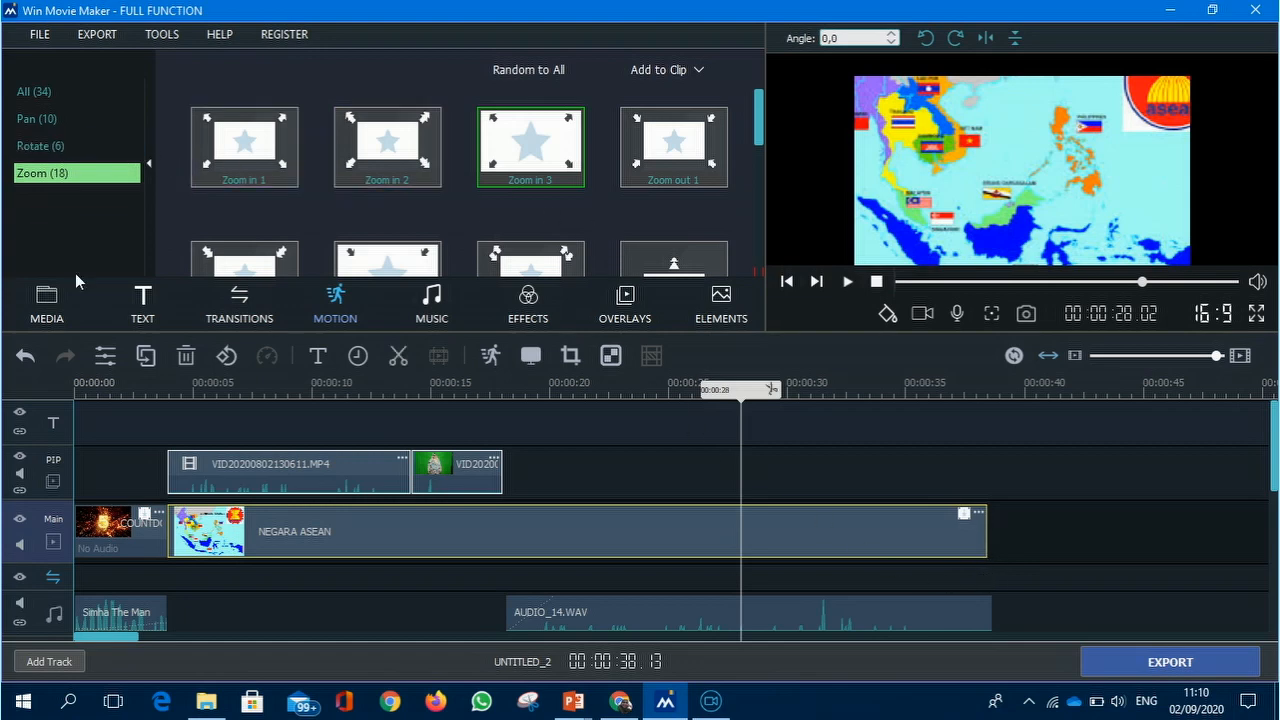
pyautogui.click(46, 317)
pyautogui.moveTo(244, 258); pyautogui.dragTo(757, 475)
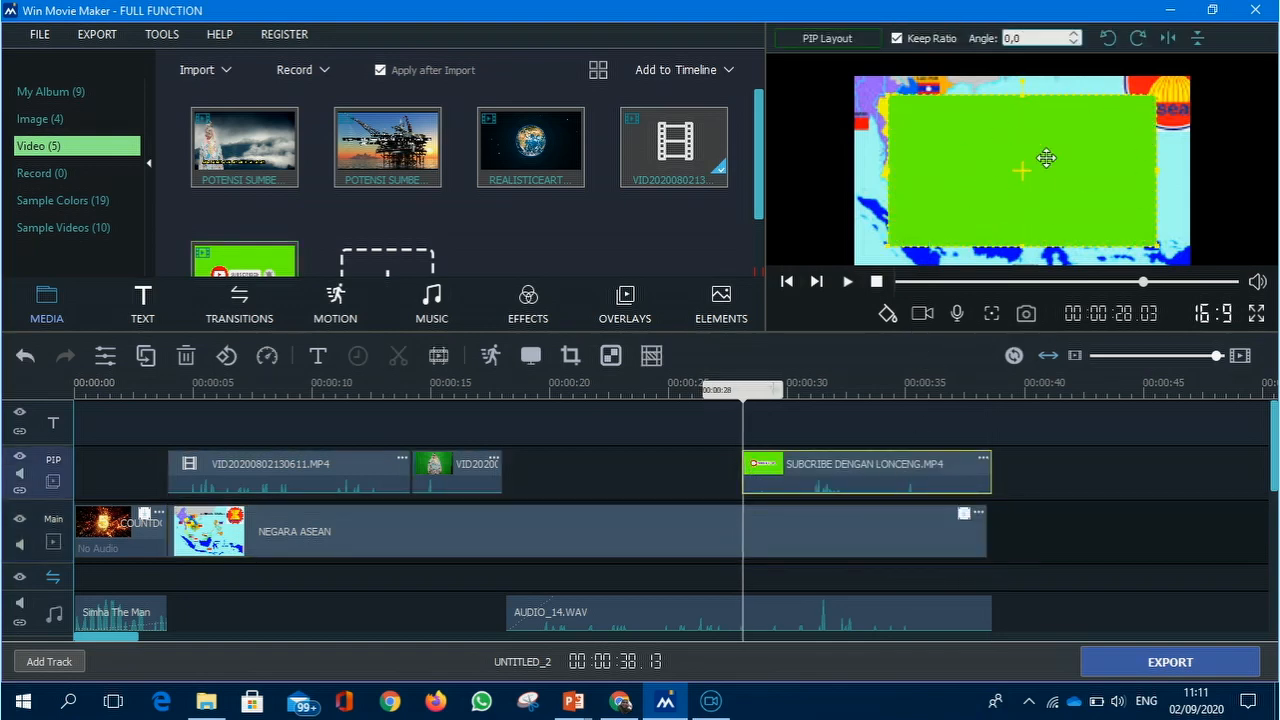
# Key out the green background of the SUBCRIBE DENGAN LONCENG.MP4 overlay by sampling its green as the chroma color, and preview the result
pyautogui.rightClick(810, 470)
pyautogui.click(878, 426)
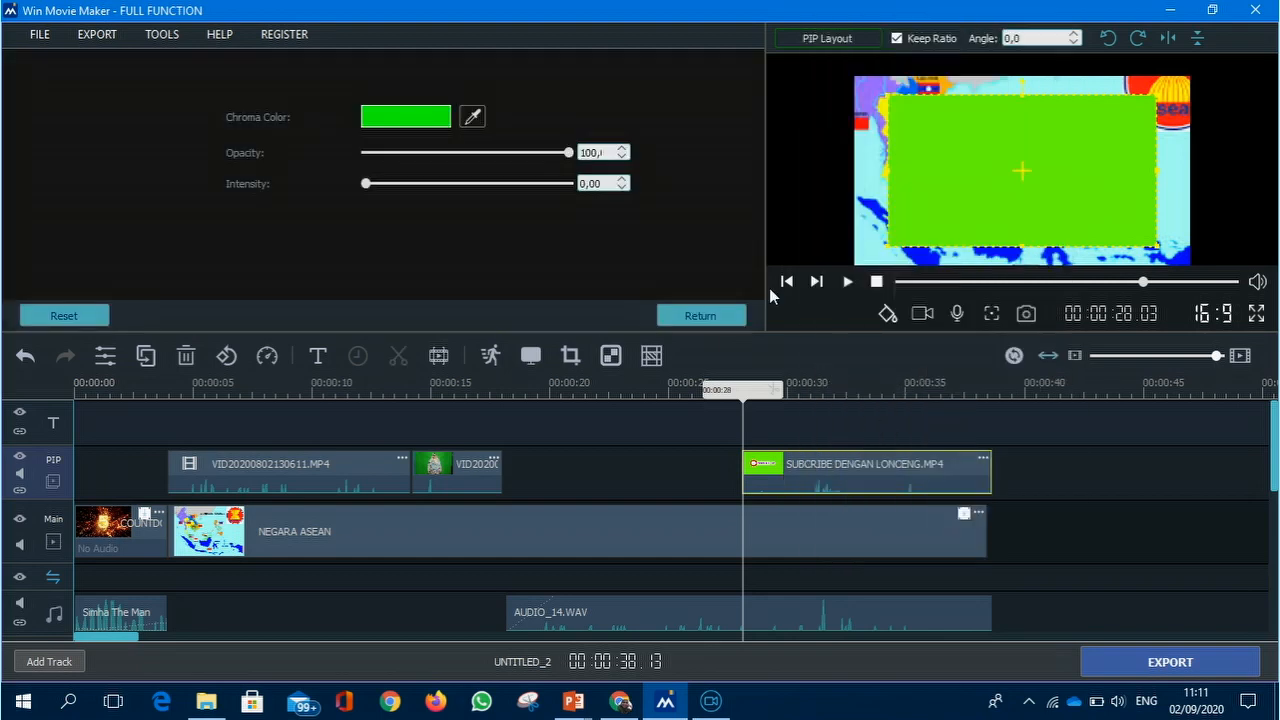
pyautogui.click(473, 119)
pyautogui.click(918, 148)
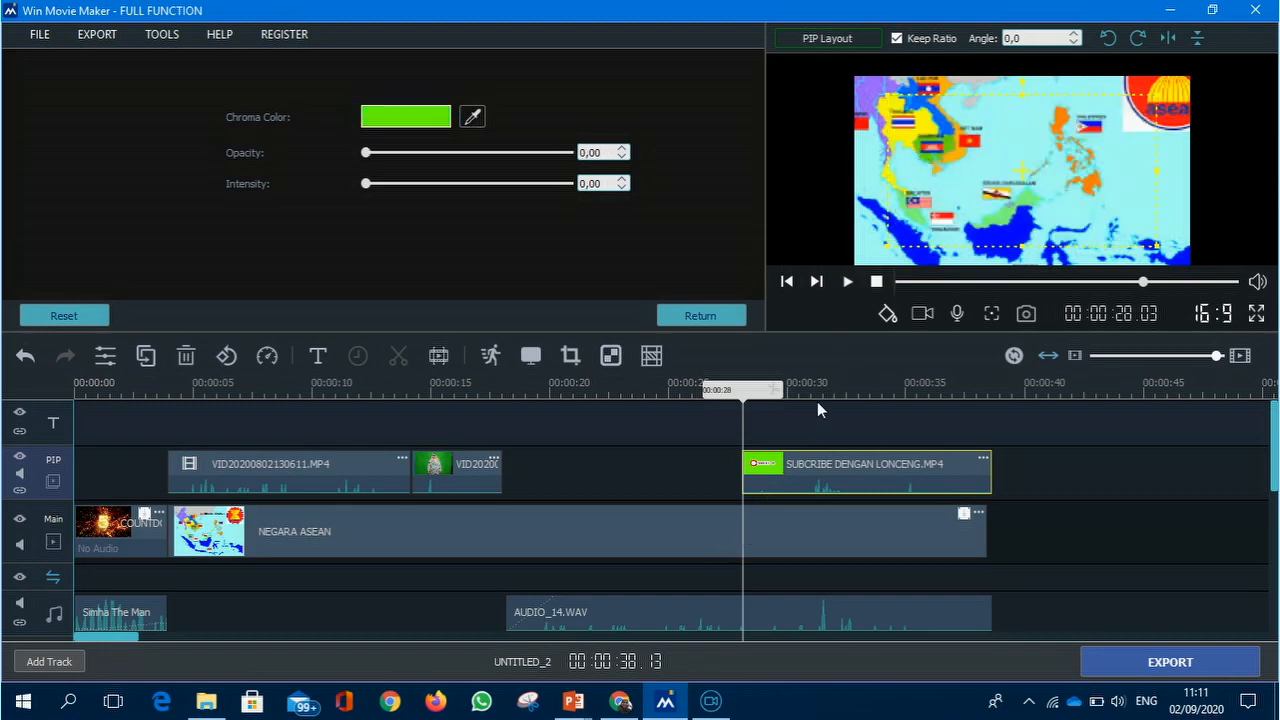
pyautogui.click(846, 282)
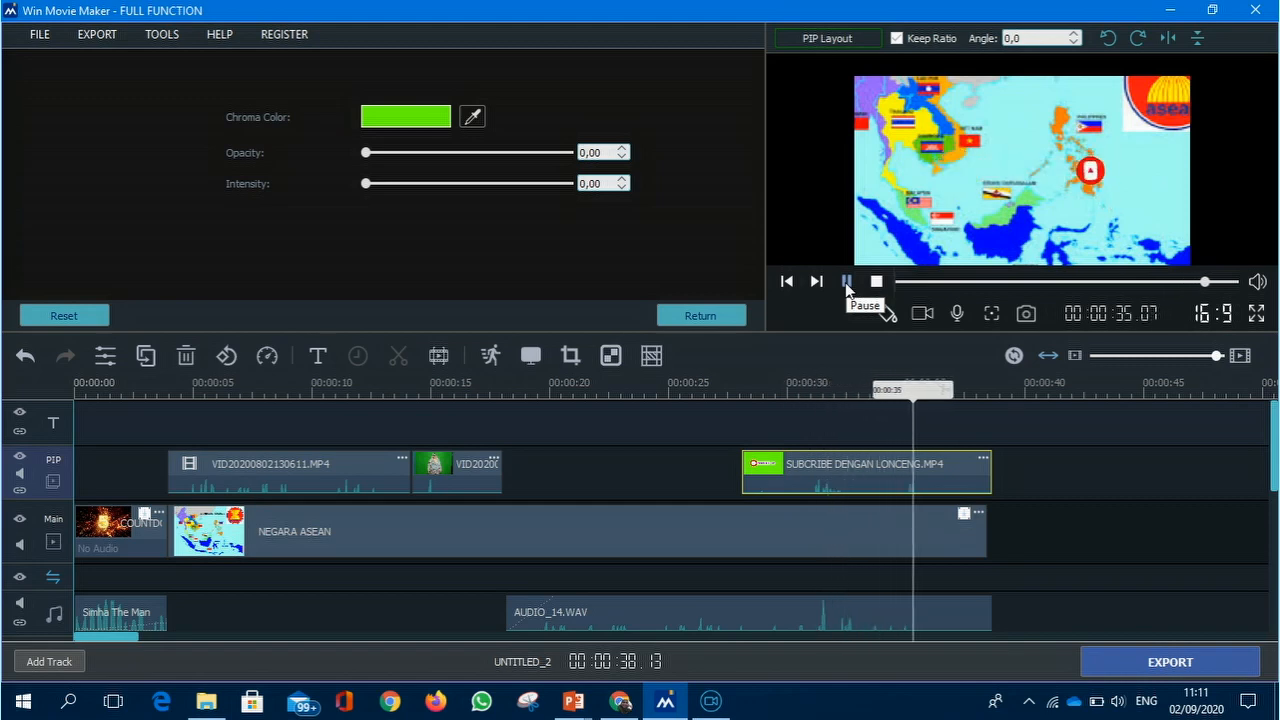
pyautogui.click(845, 282)
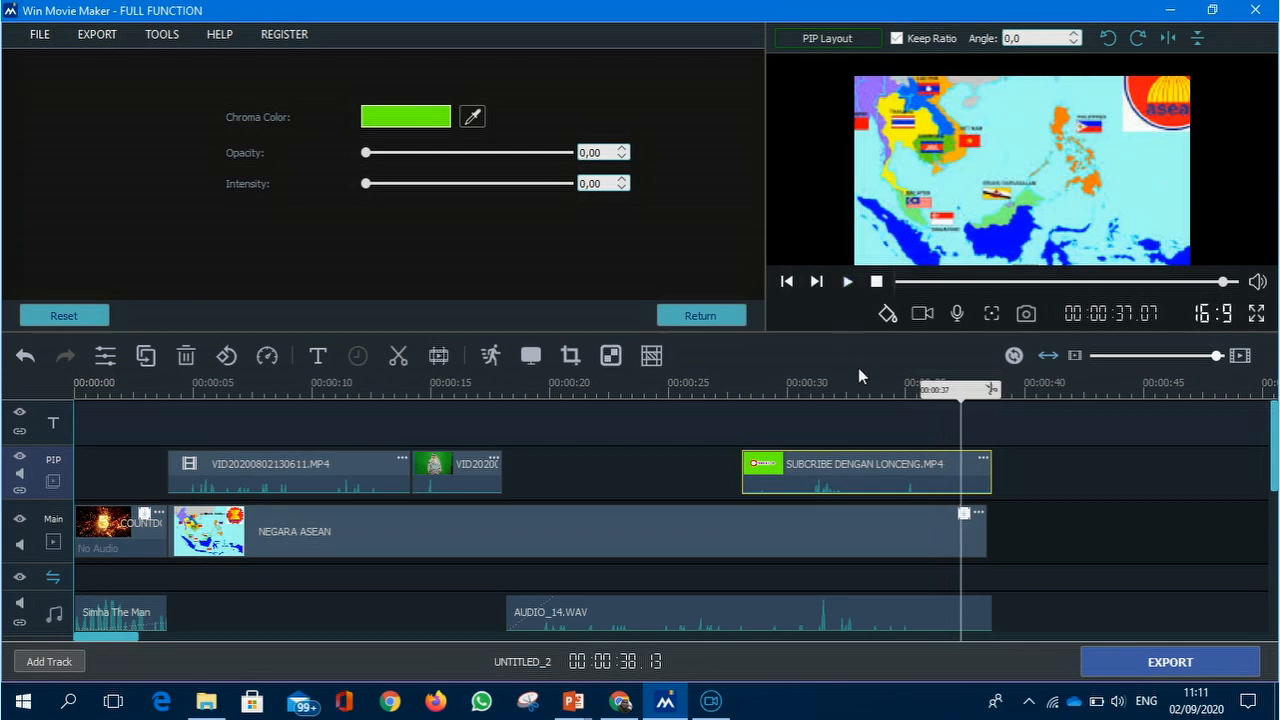
# Trim the ends of the recorded narration, the NEGARA ASEAN clip and the SUBCRIBE DENGAN LONCENG.MP4 overlay to about the 37-second mark
pyautogui.click(978, 622)
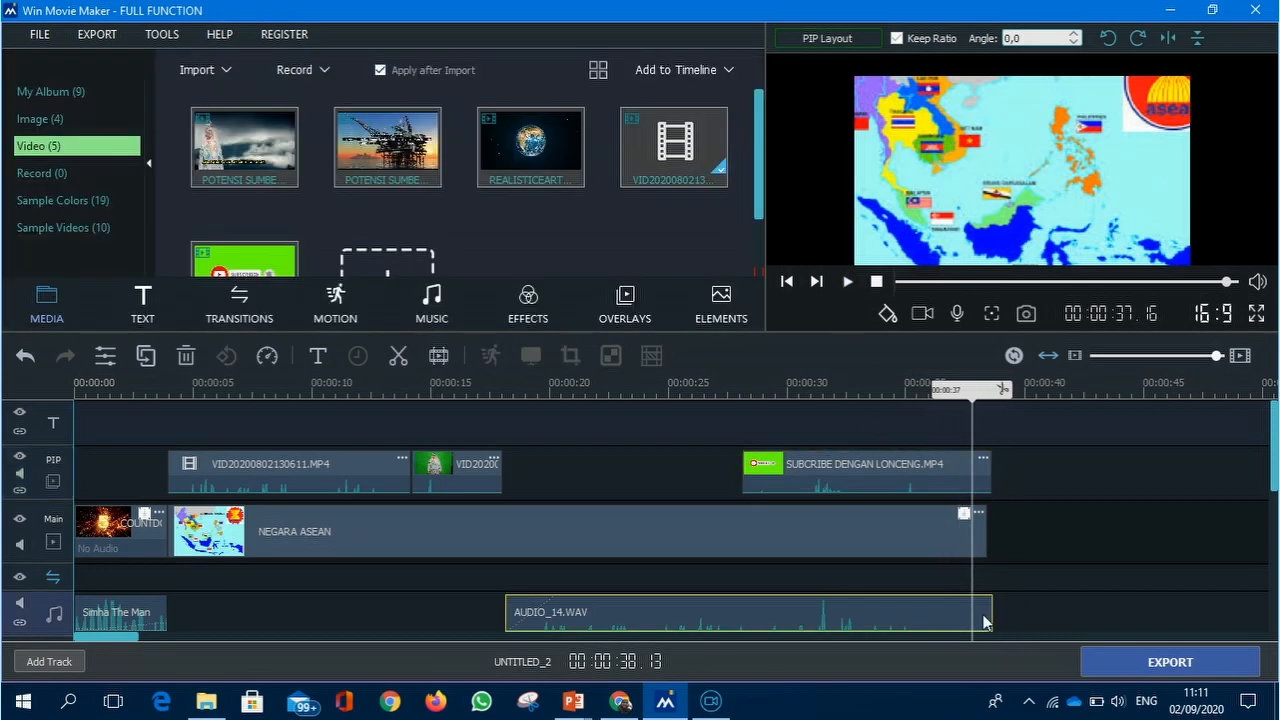
pyautogui.moveTo(991, 622); pyautogui.dragTo(969, 623)
pyautogui.click(971, 623)
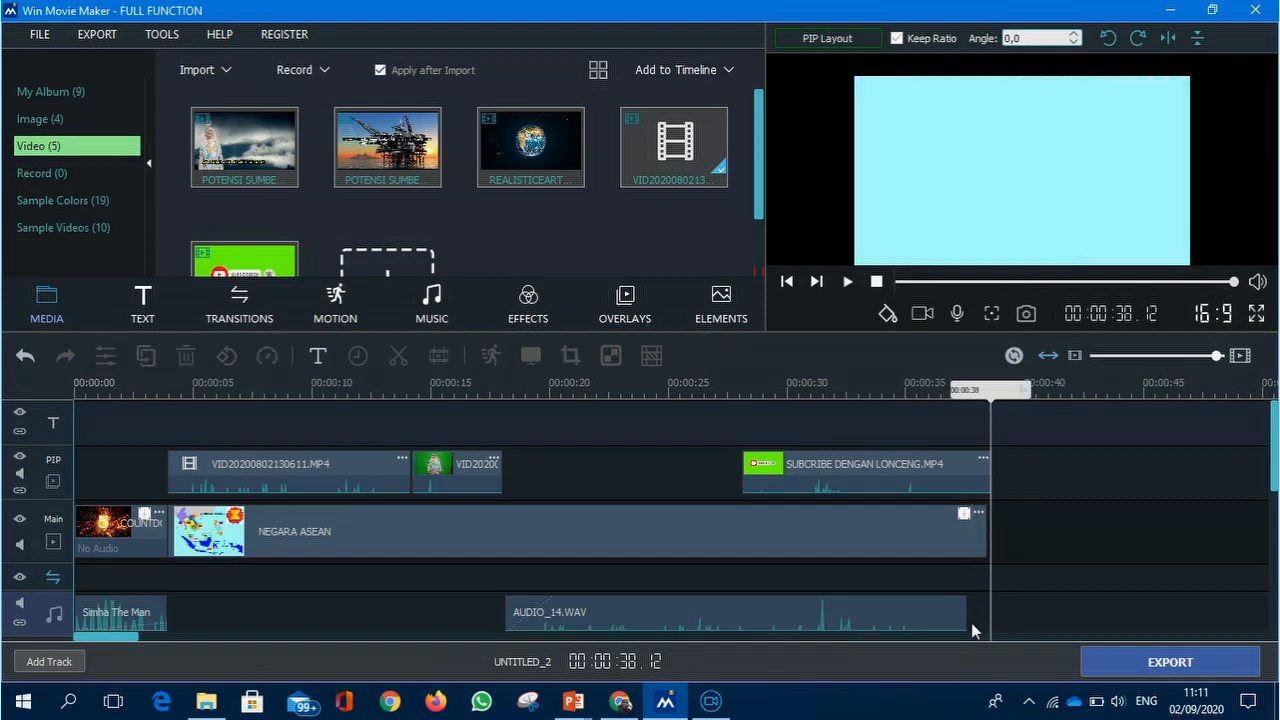
pyautogui.click(957, 548)
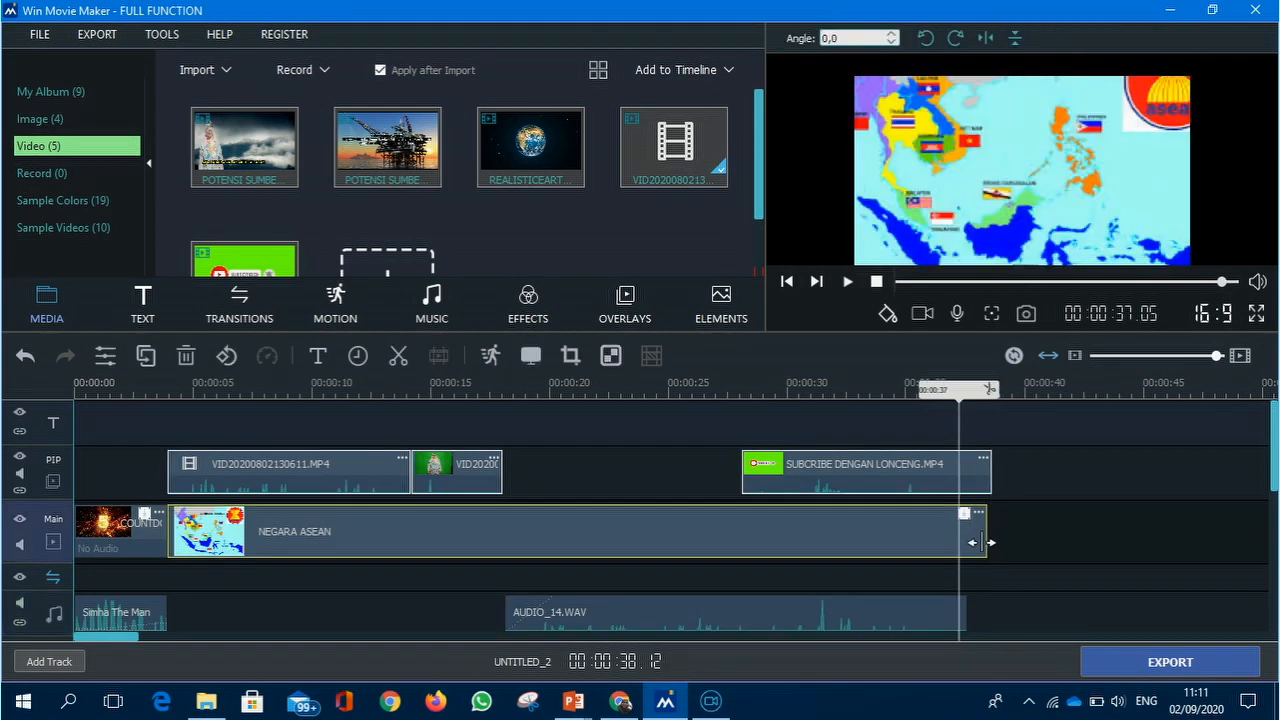
pyautogui.moveTo(984, 548); pyautogui.dragTo(962, 548)
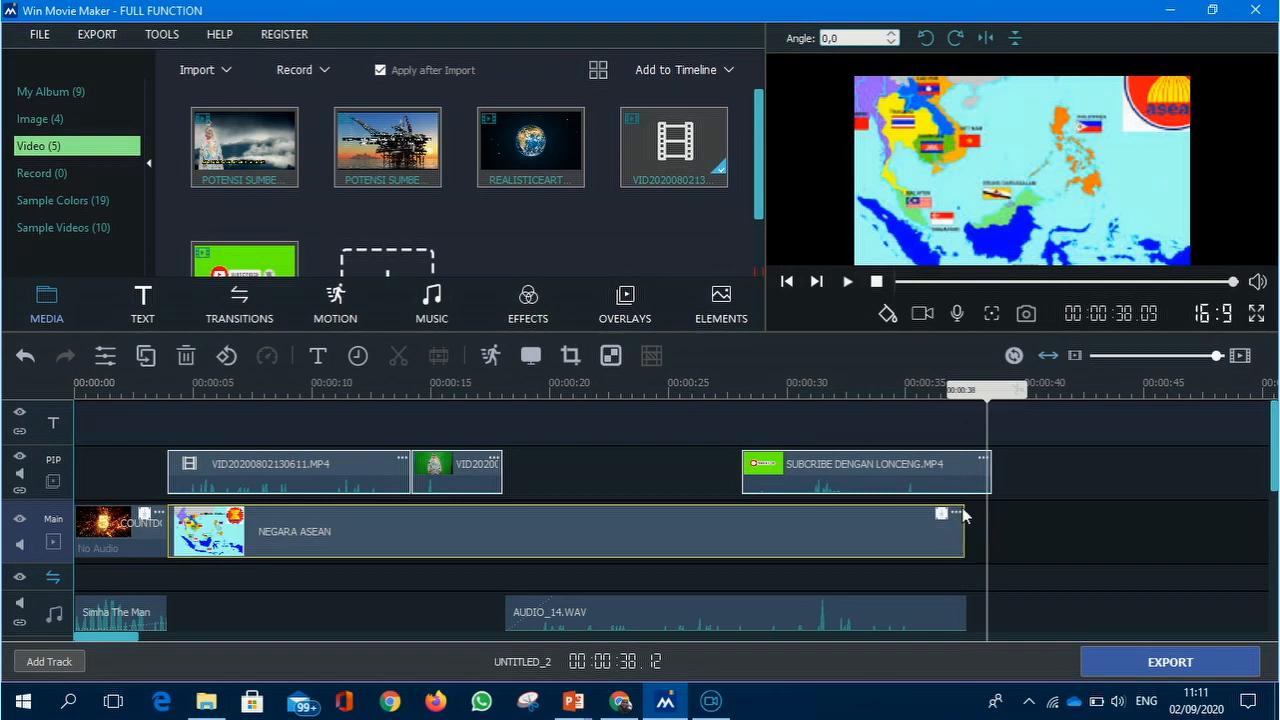
pyautogui.click(975, 473)
pyautogui.moveTo(988, 483); pyautogui.dragTo(960, 483)
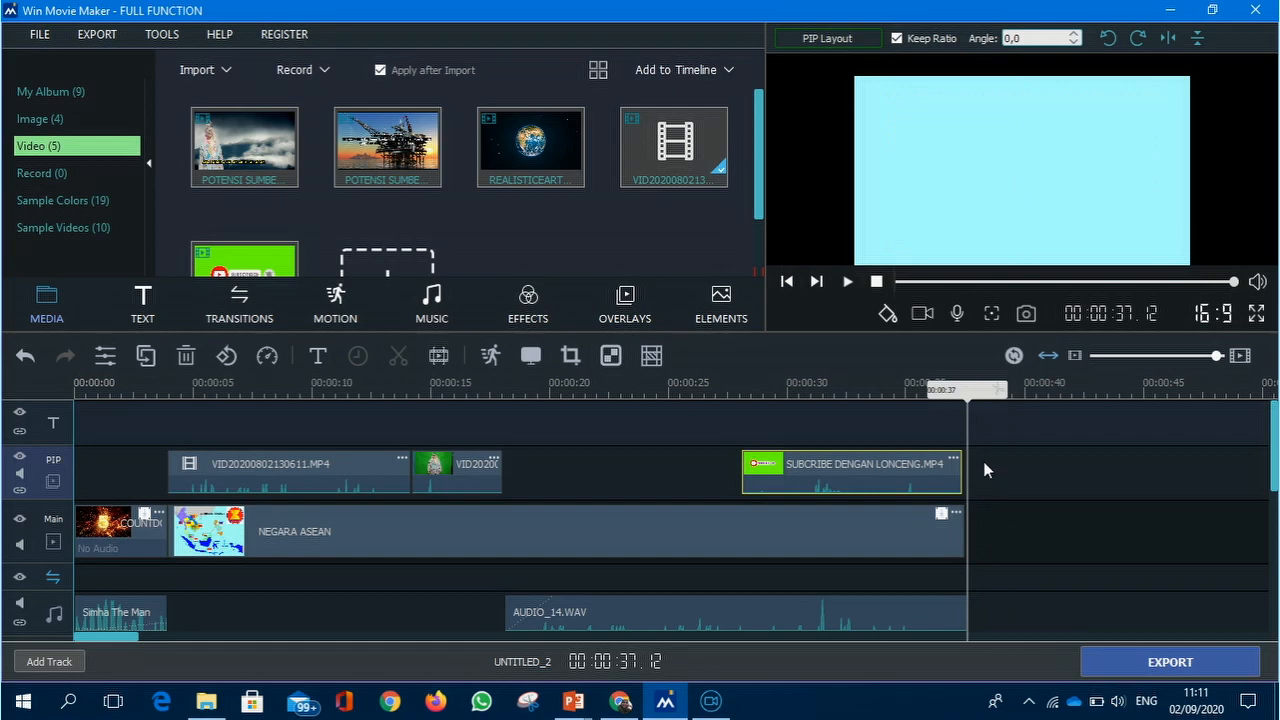
pyautogui.click(964, 404)
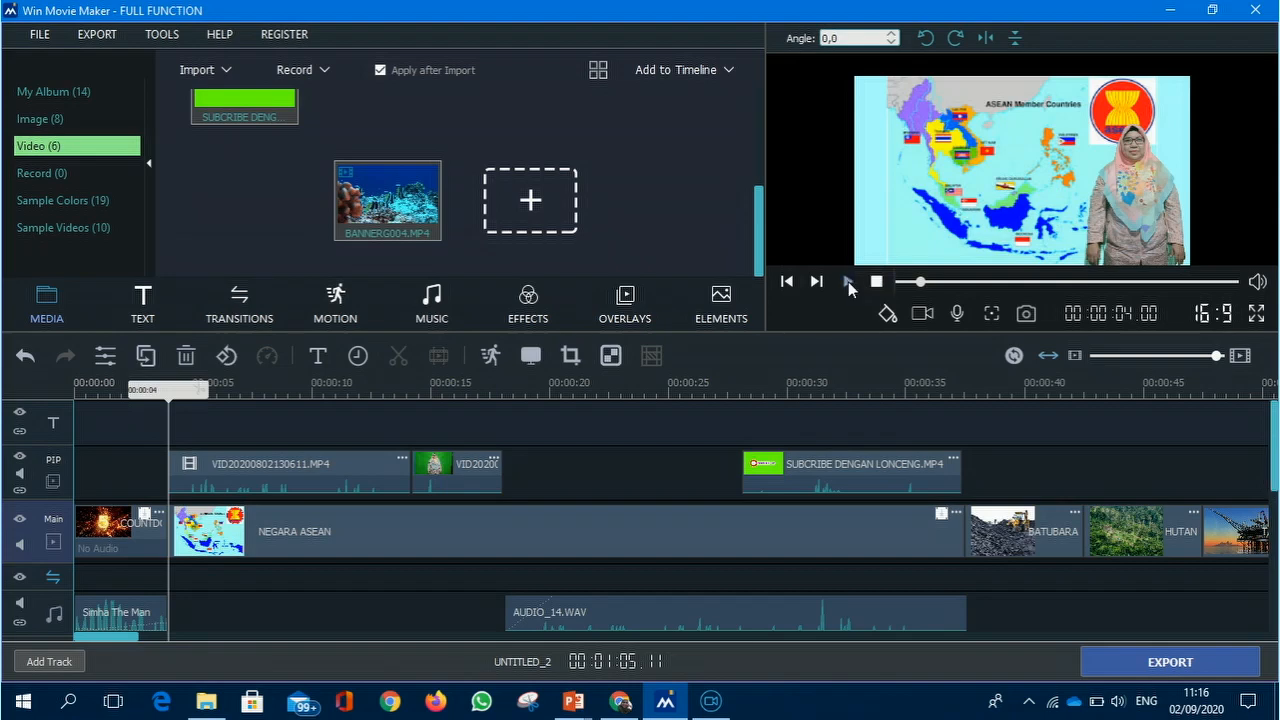
# Insert the Speech 1 text template on the text track at the 4-second mark, where the NEGARA ASEAN clip starts
pyautogui.click(848, 283)
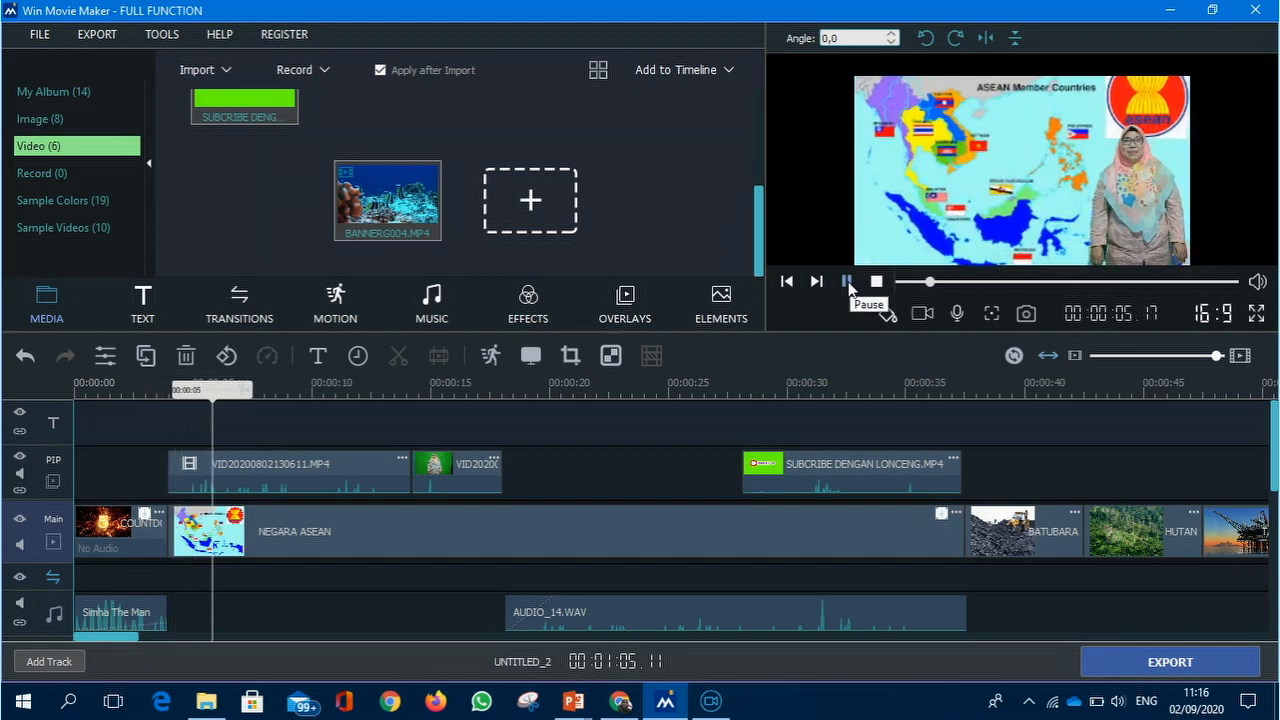
pyautogui.click(847, 283)
pyautogui.moveTo(207, 390); pyautogui.dragTo(150, 457)
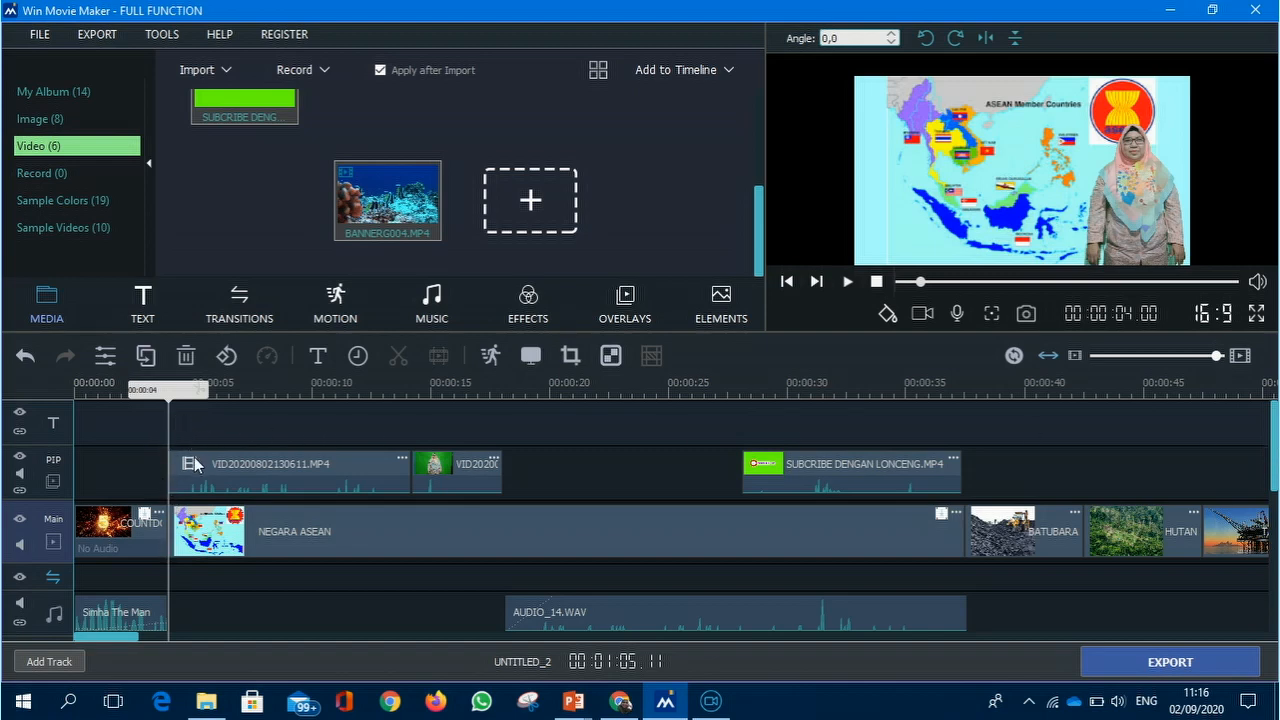
pyautogui.click(146, 302)
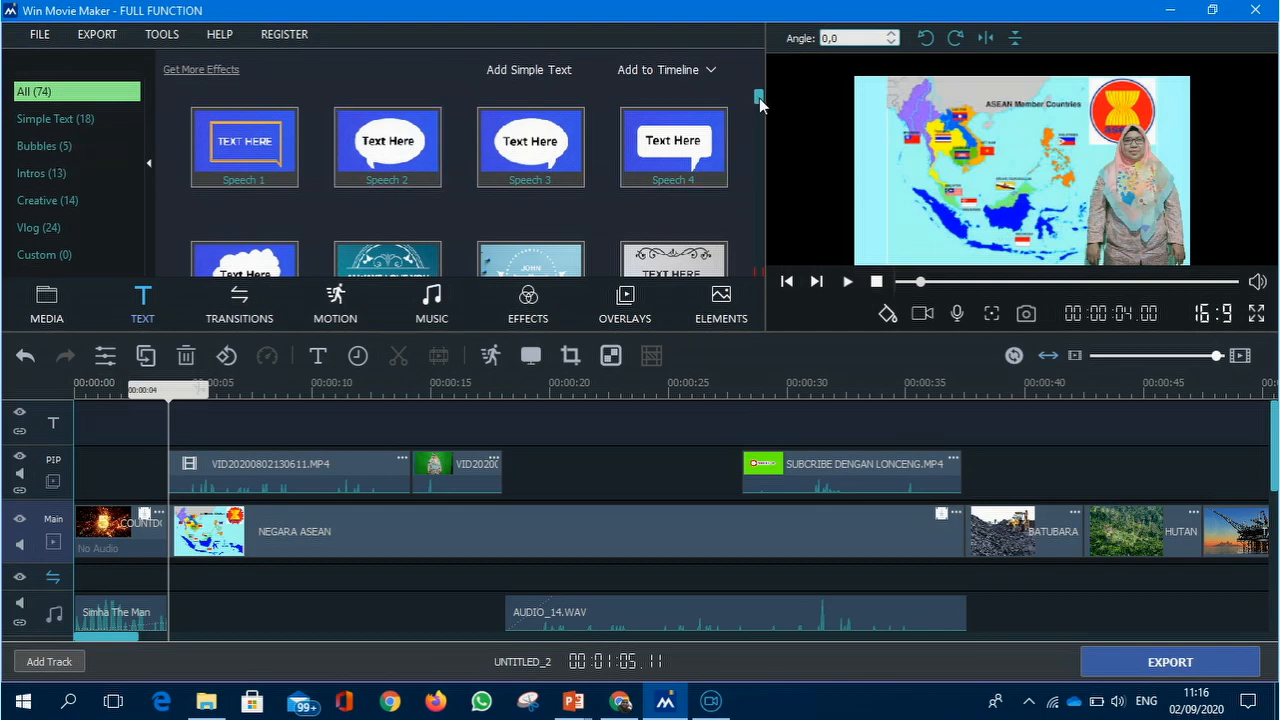
pyautogui.moveTo(757, 99)
pyautogui.mouseDown()
pyautogui.moveTo(756, 115)
pyautogui.moveTo(767, 85)
pyautogui.mouseUp()
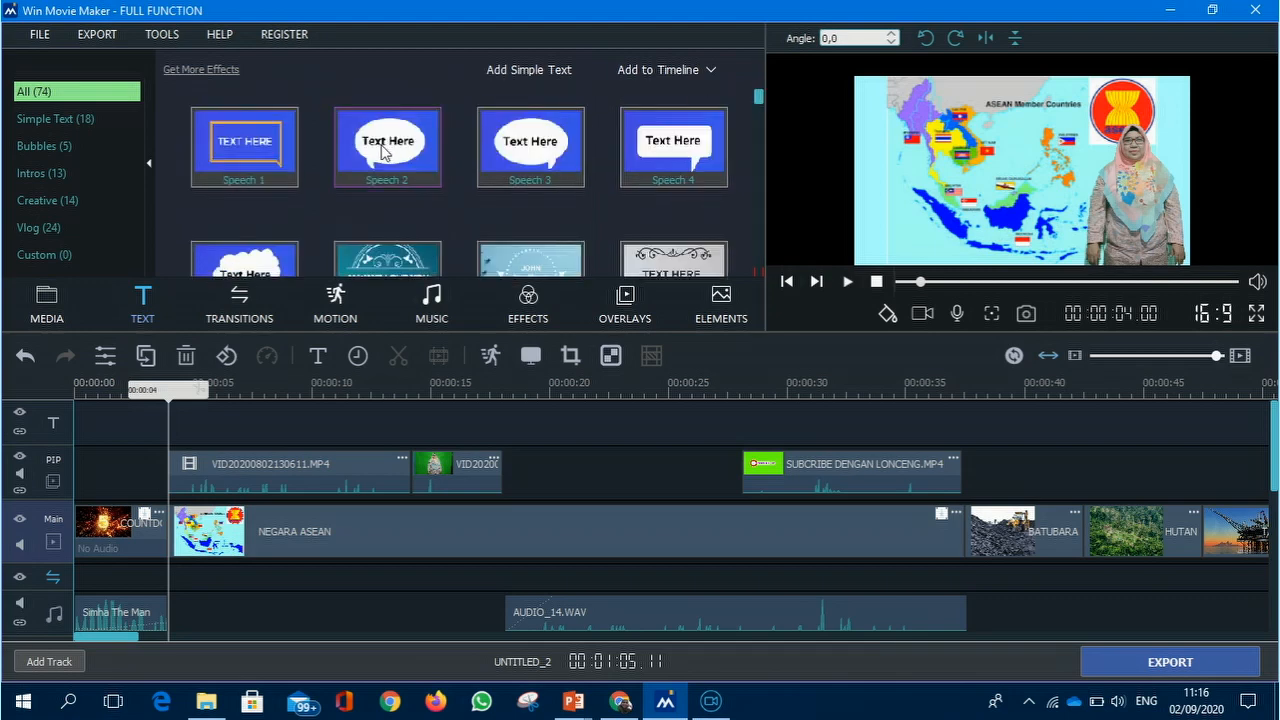
pyautogui.click(266, 152)
pyautogui.rightClick(266, 152)
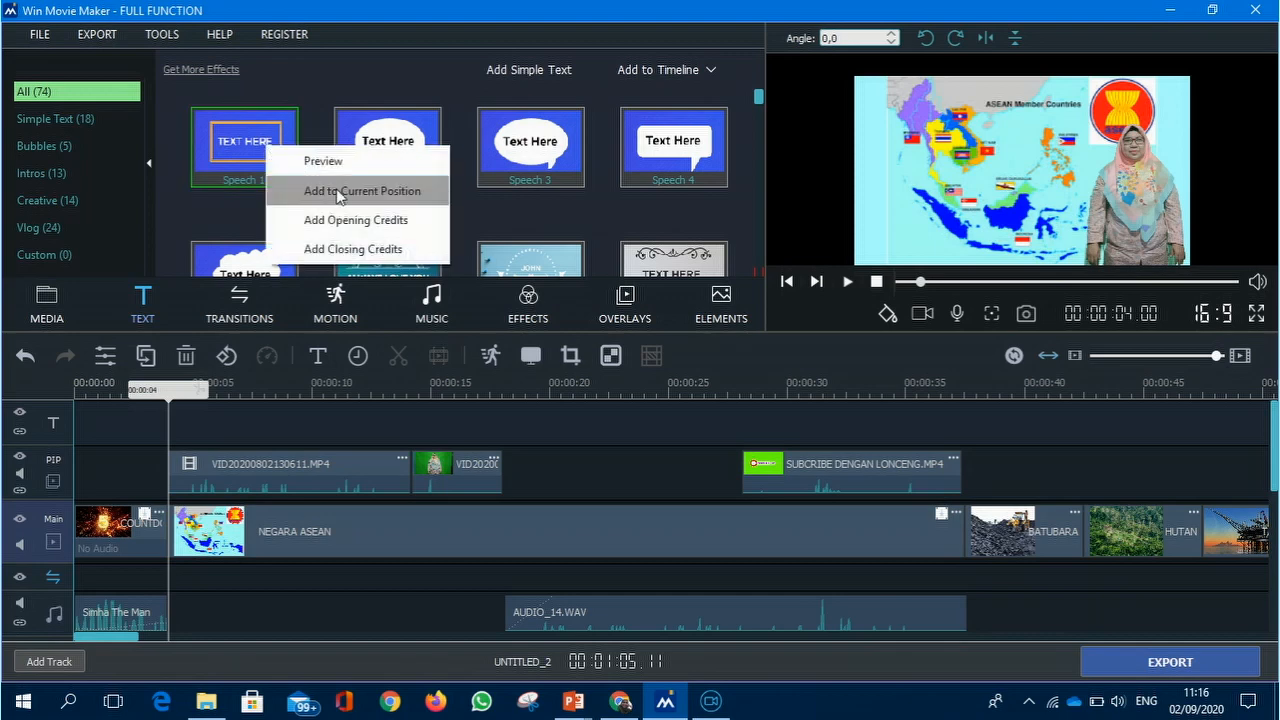
pyautogui.click(376, 205)
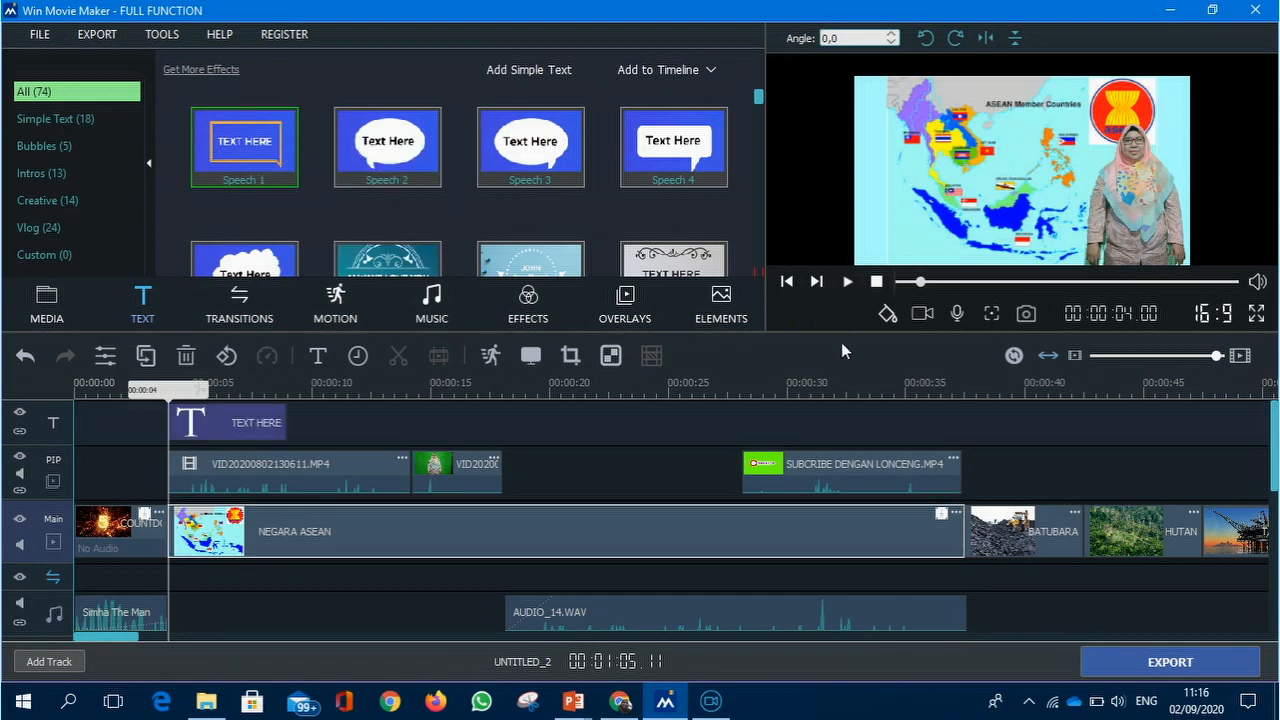
# Replace the Speech 1 title's text with ASSALAMUALIKUM and shorten the title to about 3 seconds
pyautogui.click(248, 431)
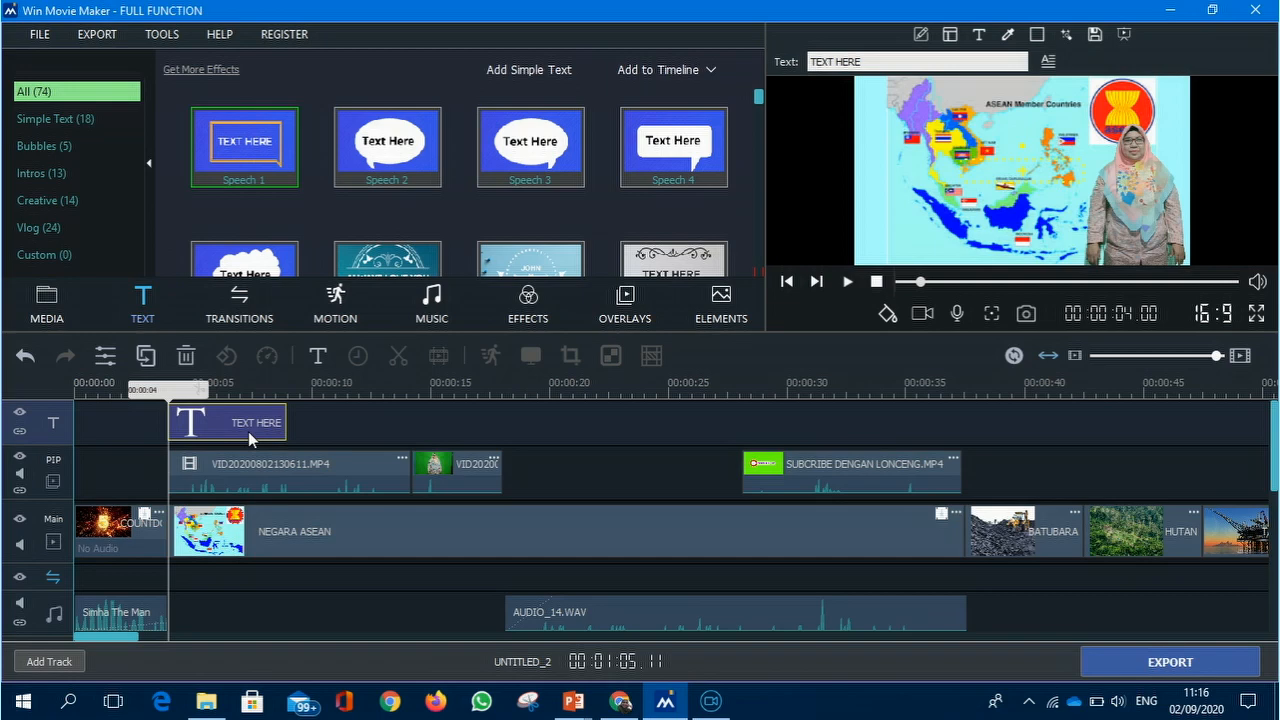
pyautogui.click(245, 431)
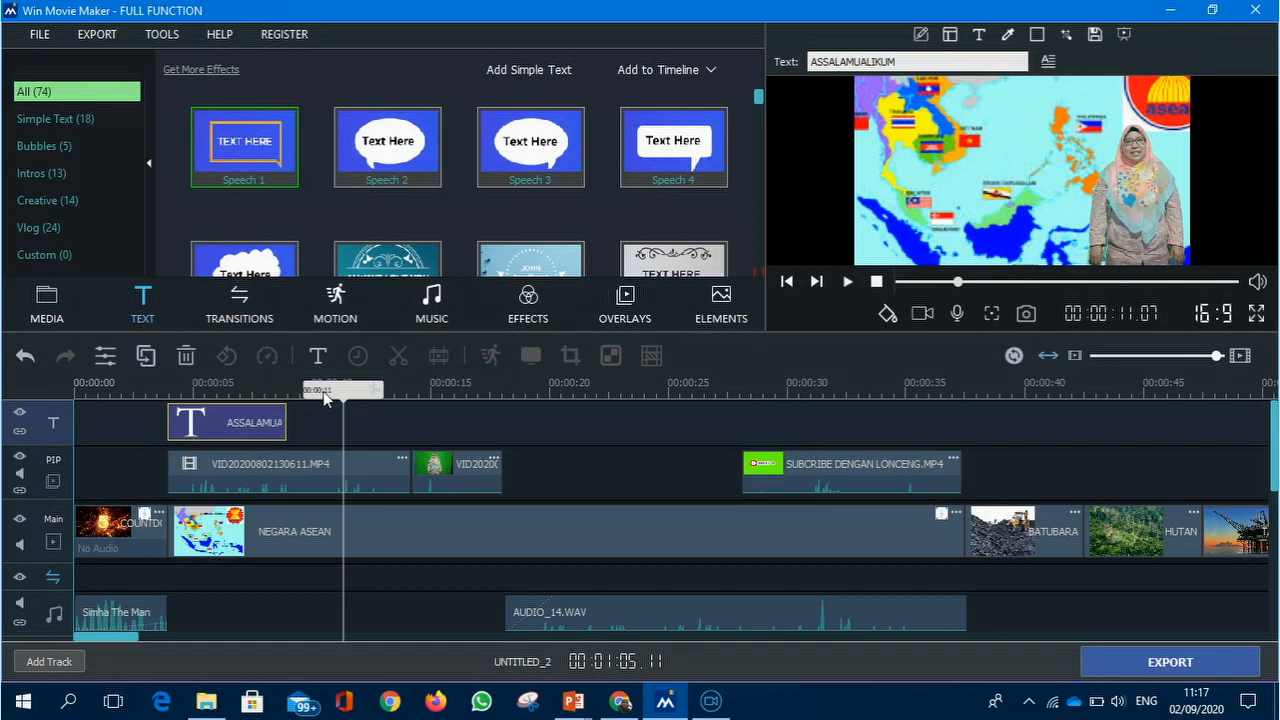
pyautogui.click(221, 422)
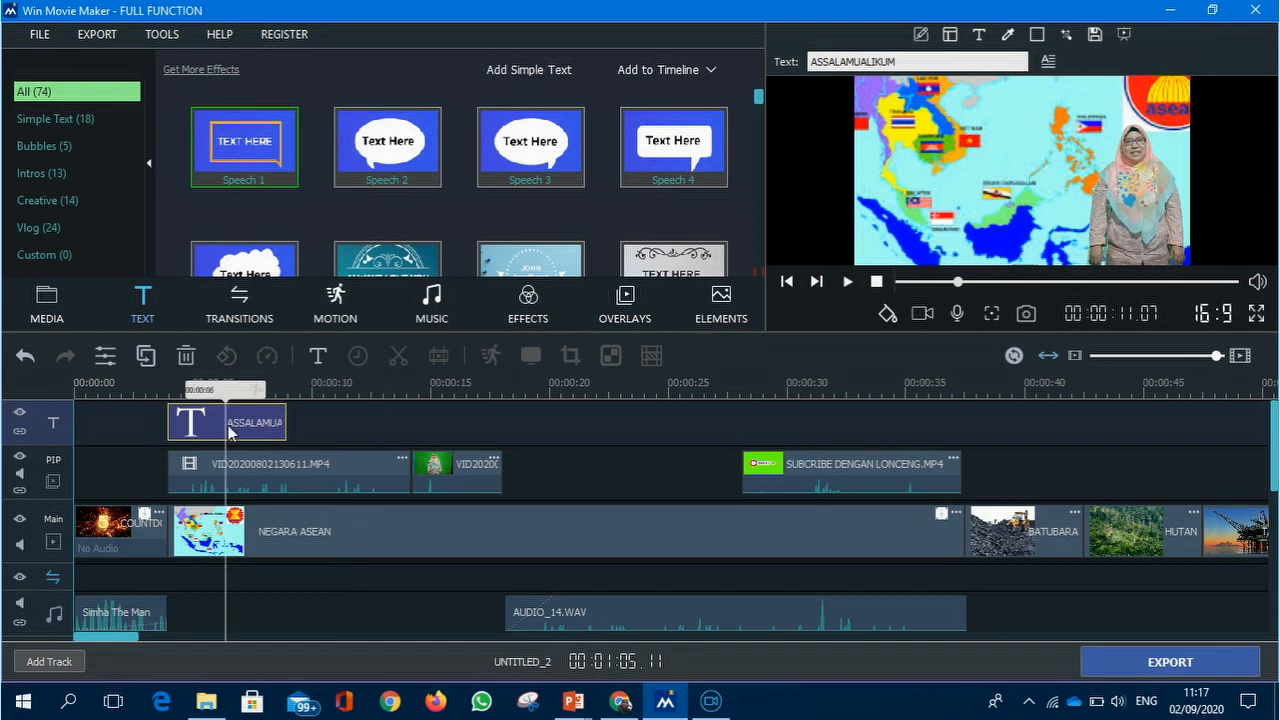
pyautogui.click(251, 428)
pyautogui.moveTo(287, 424); pyautogui.dragTo(241, 430)
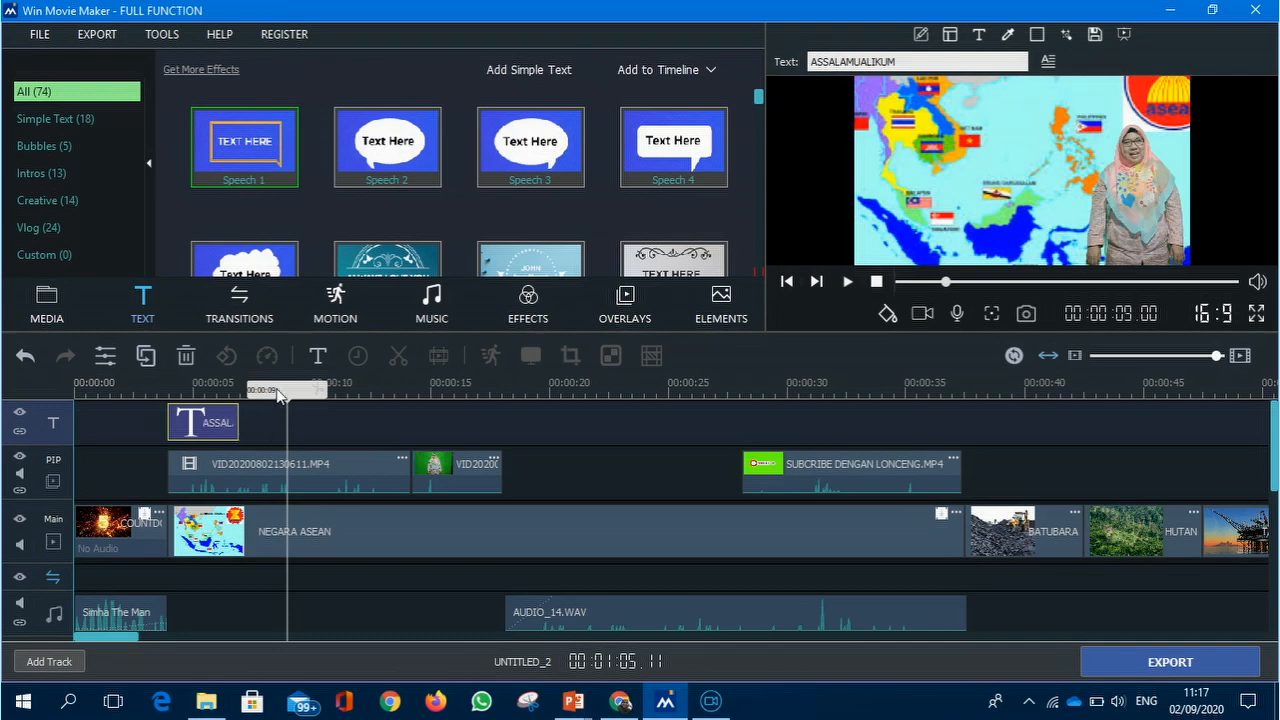
# Play back the ASSALAMUALIKUM title over the map to check its appearance and timing
pyautogui.moveTo(281, 390); pyautogui.dragTo(167, 390)
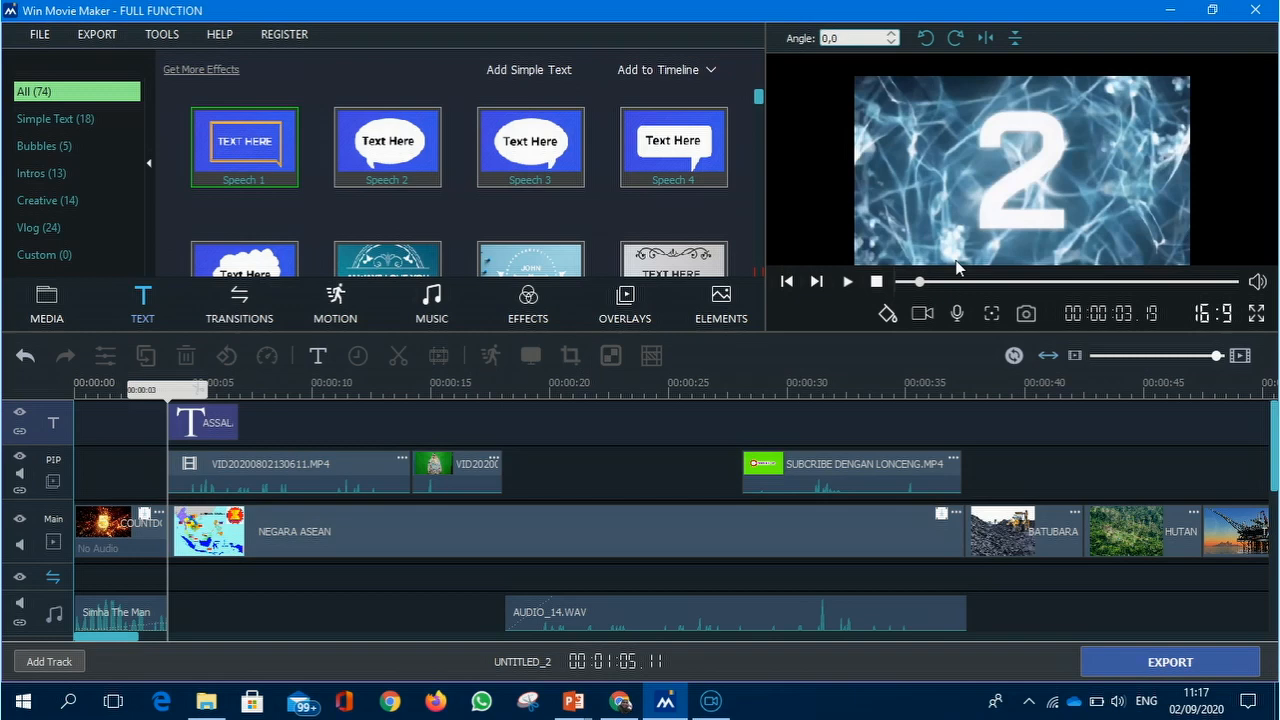
pyautogui.click(210, 425)
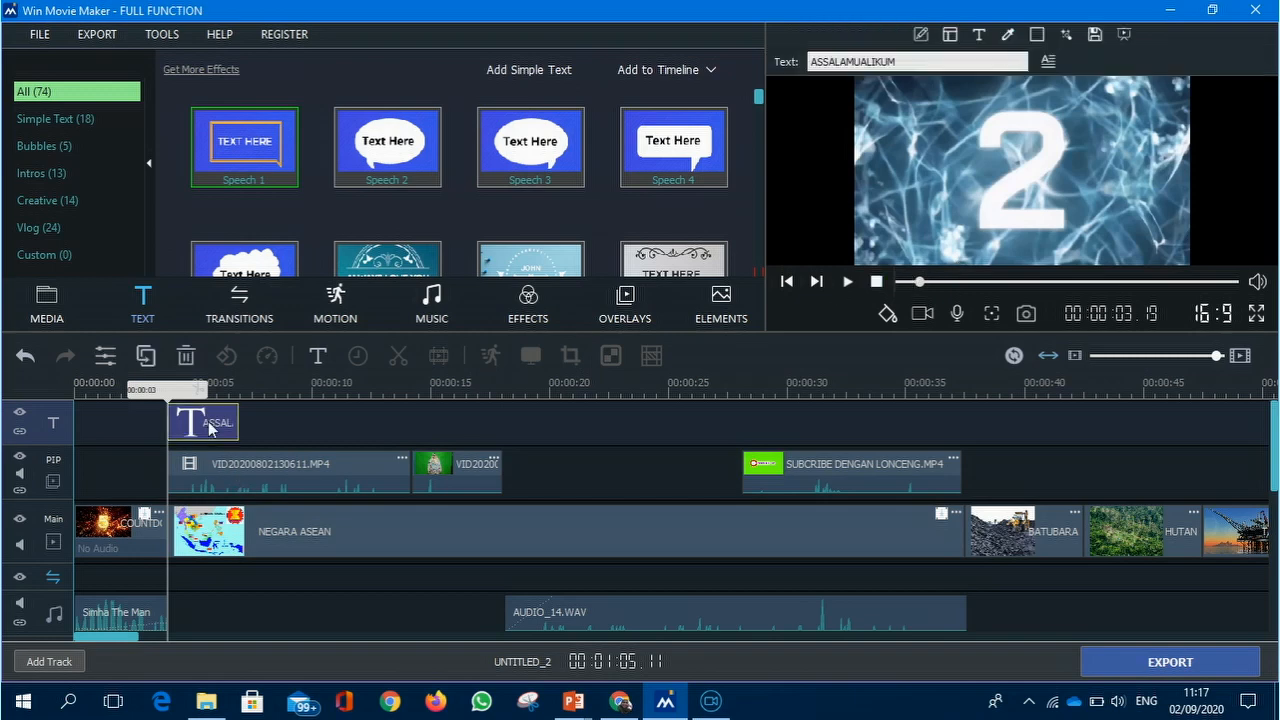
pyautogui.click(210, 425)
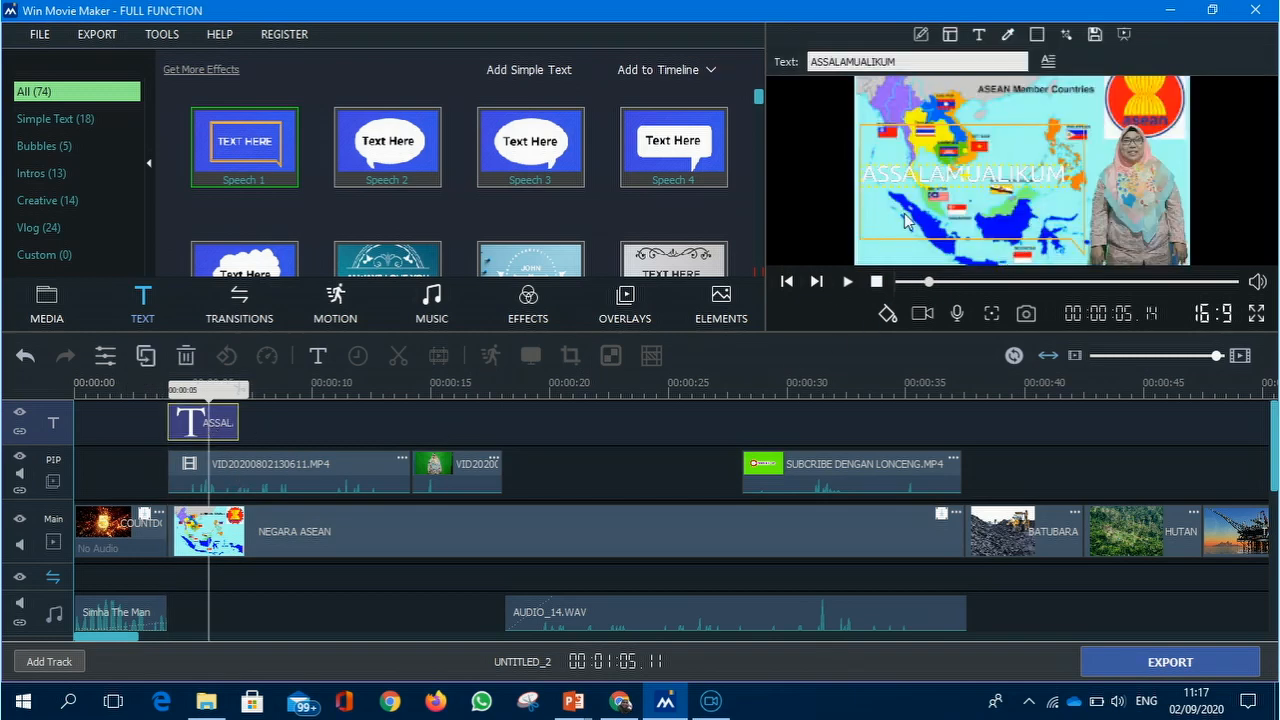
pyautogui.click(846, 283)
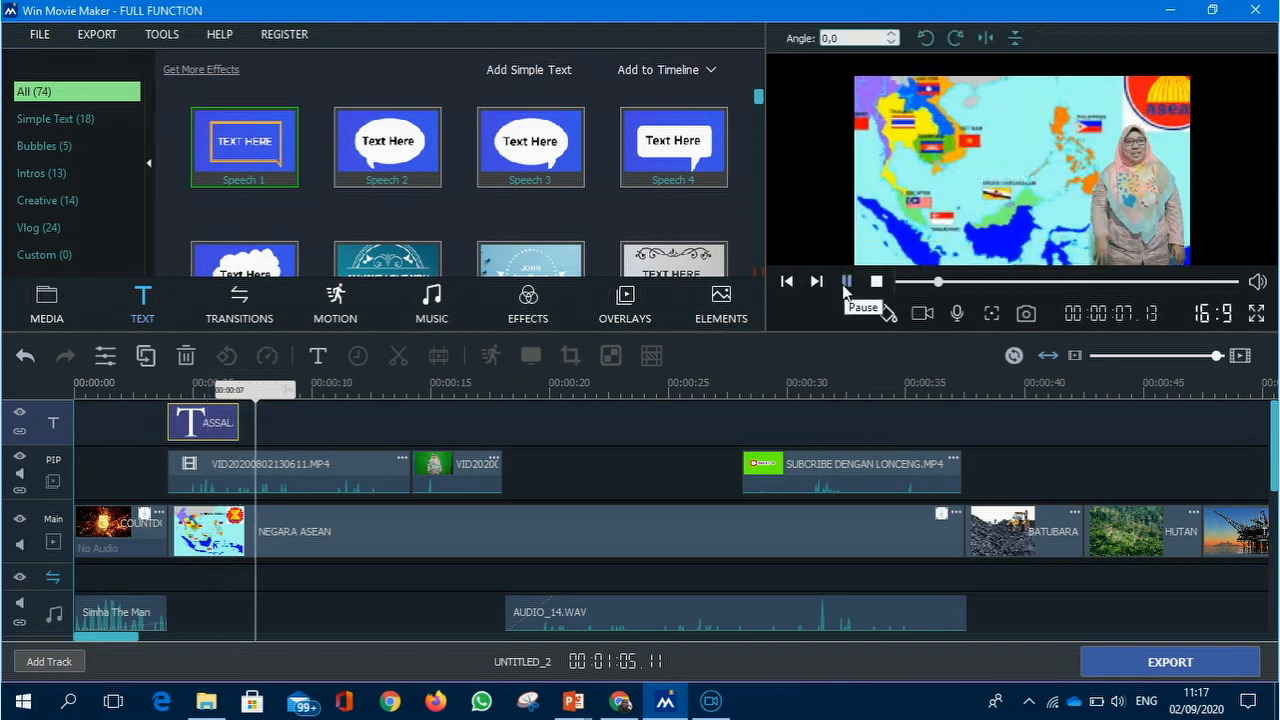
pyautogui.click(846, 284)
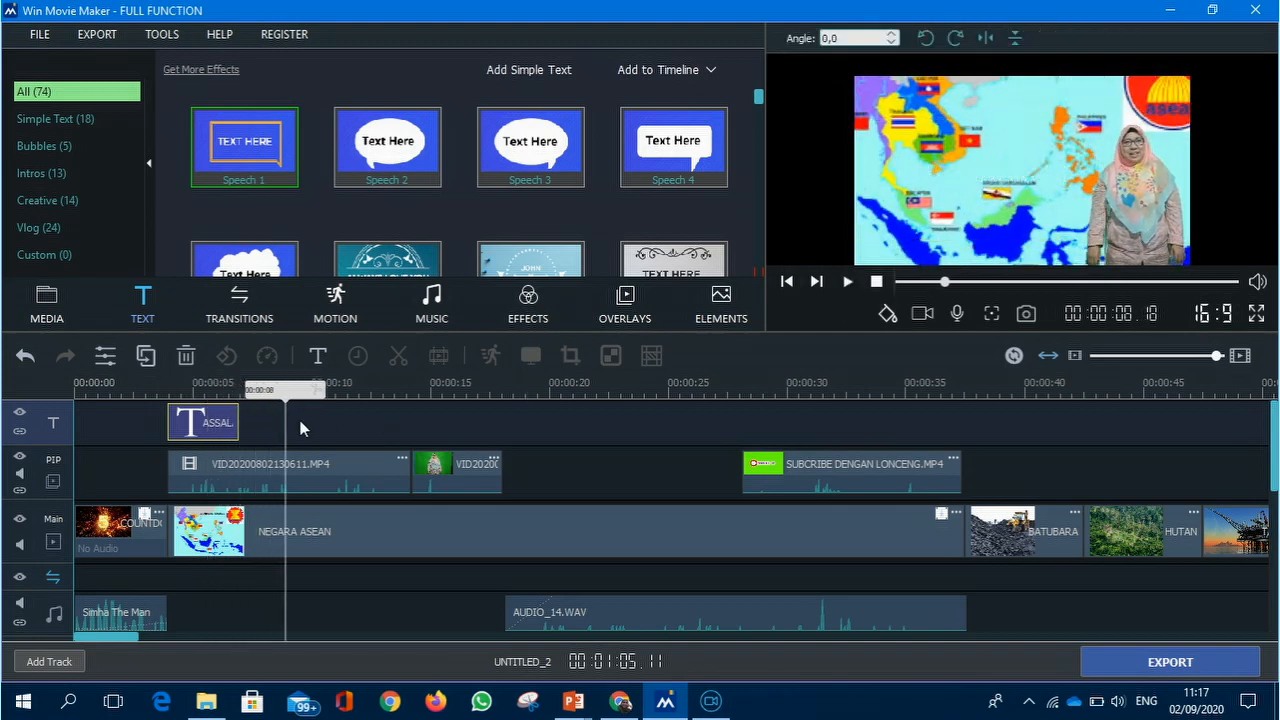
# Set the ASSALAMUALIKUM title's text color to red (#ff0000)
pyautogui.click(215, 430)
pyautogui.doubleClick(213, 431)
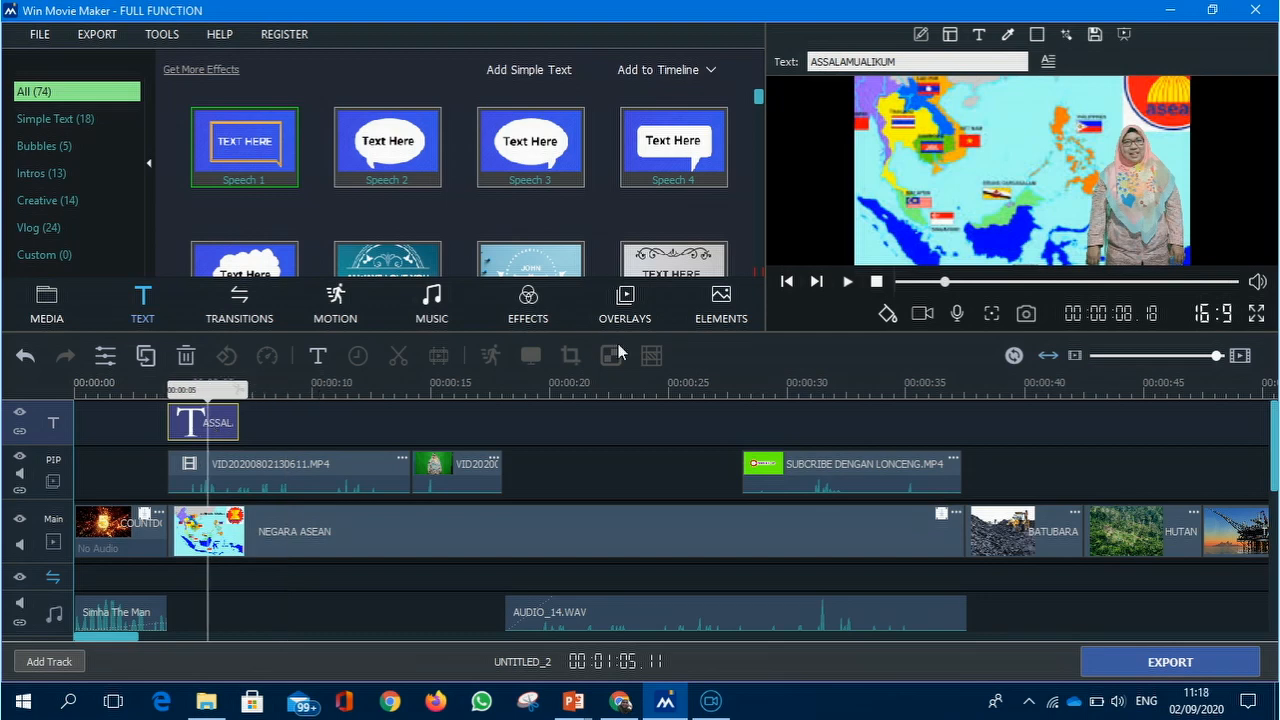
pyautogui.doubleClick(945, 190)
pyautogui.click(815, 252)
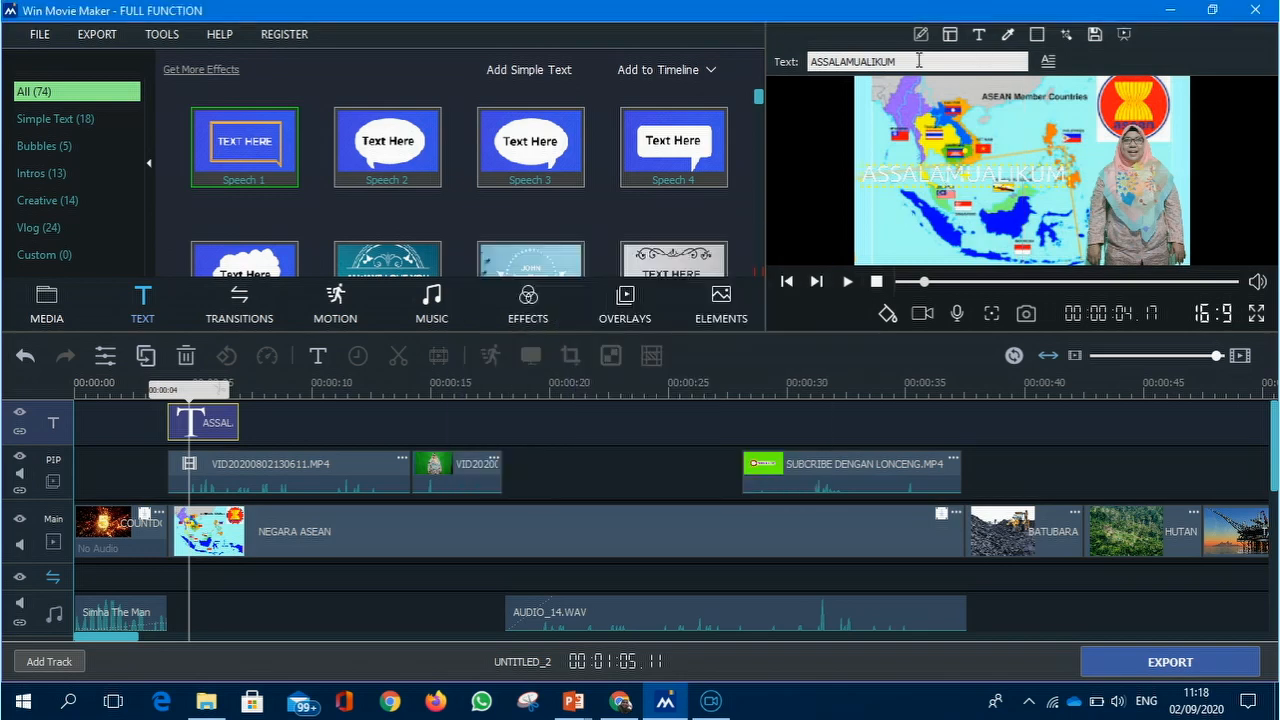
pyautogui.click(1008, 36)
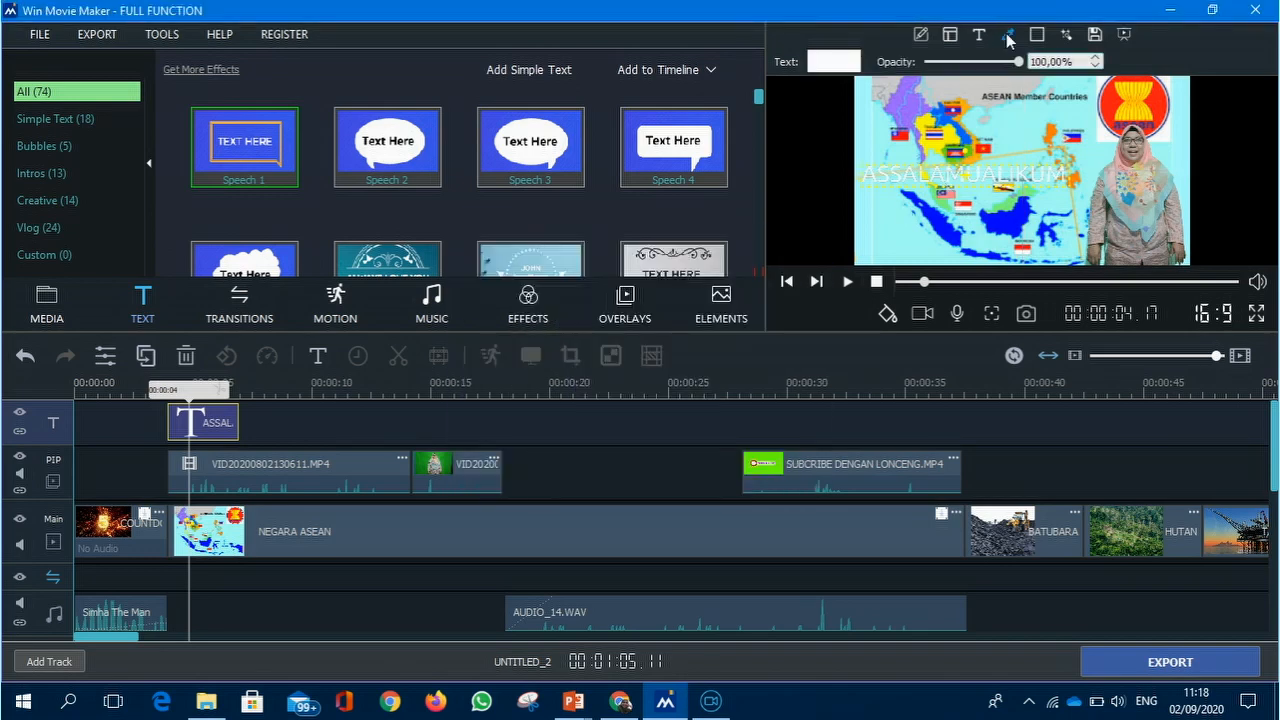
pyautogui.click(833, 61)
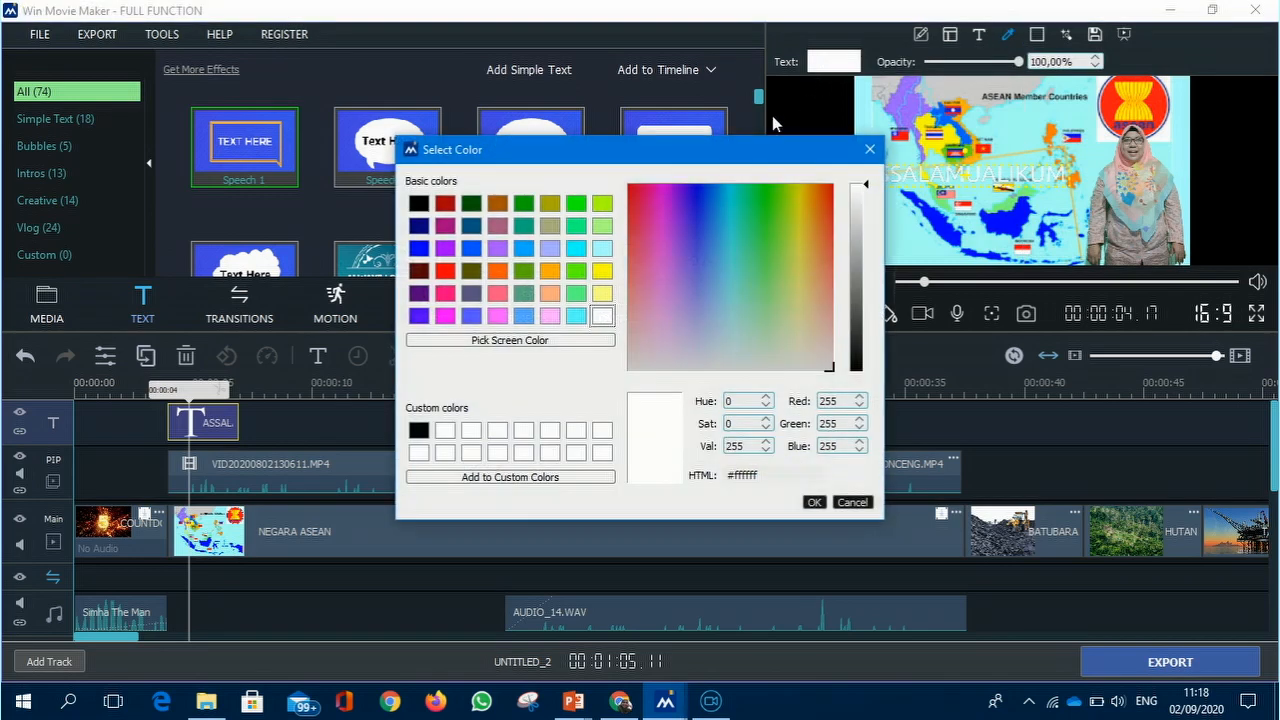
pyautogui.click(444, 273)
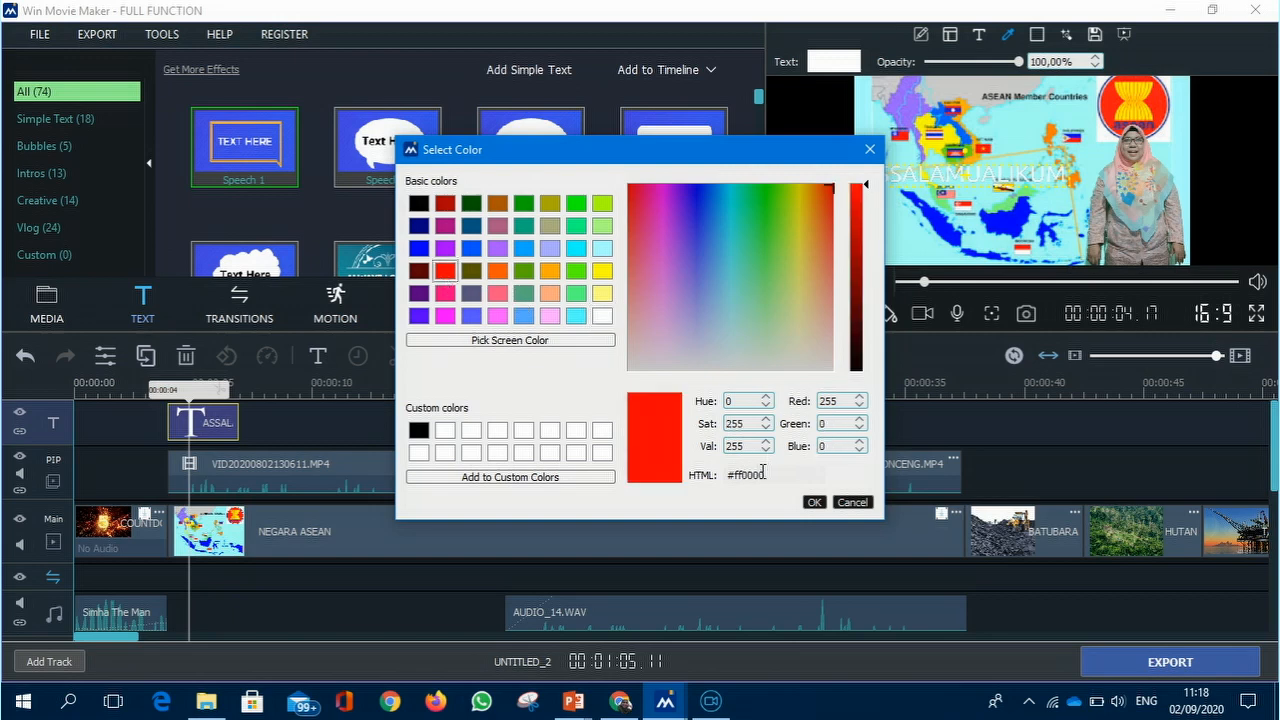
pyautogui.click(814, 503)
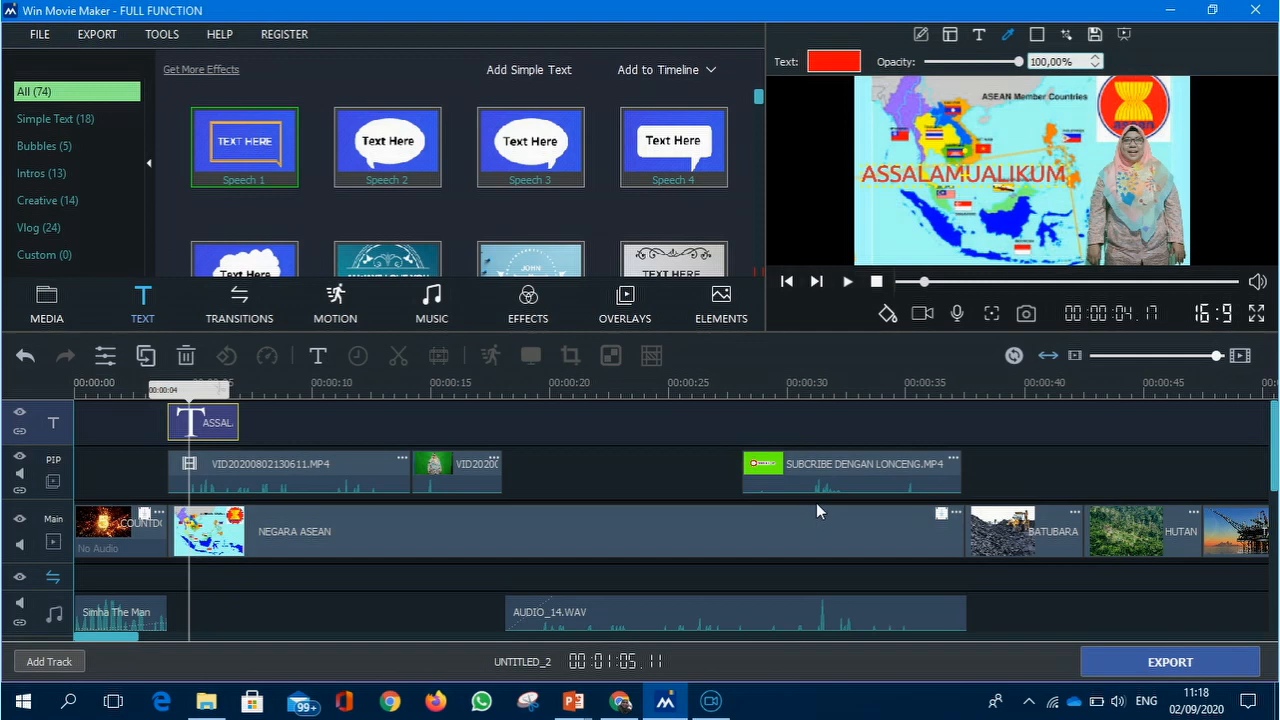
# Play the video from the 4-second mark to review the recolored title, stopping at about 11 seconds
pyautogui.moveTo(189, 390); pyautogui.dragTo(160, 400)
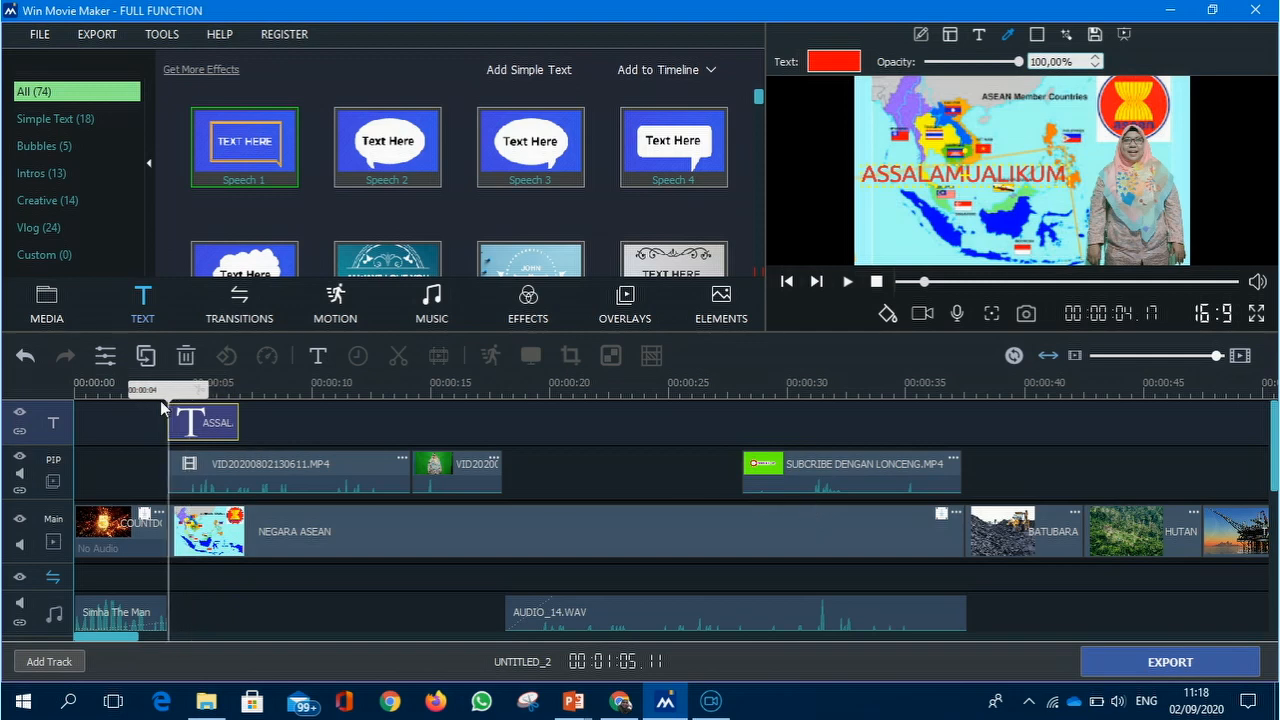
pyautogui.click(848, 282)
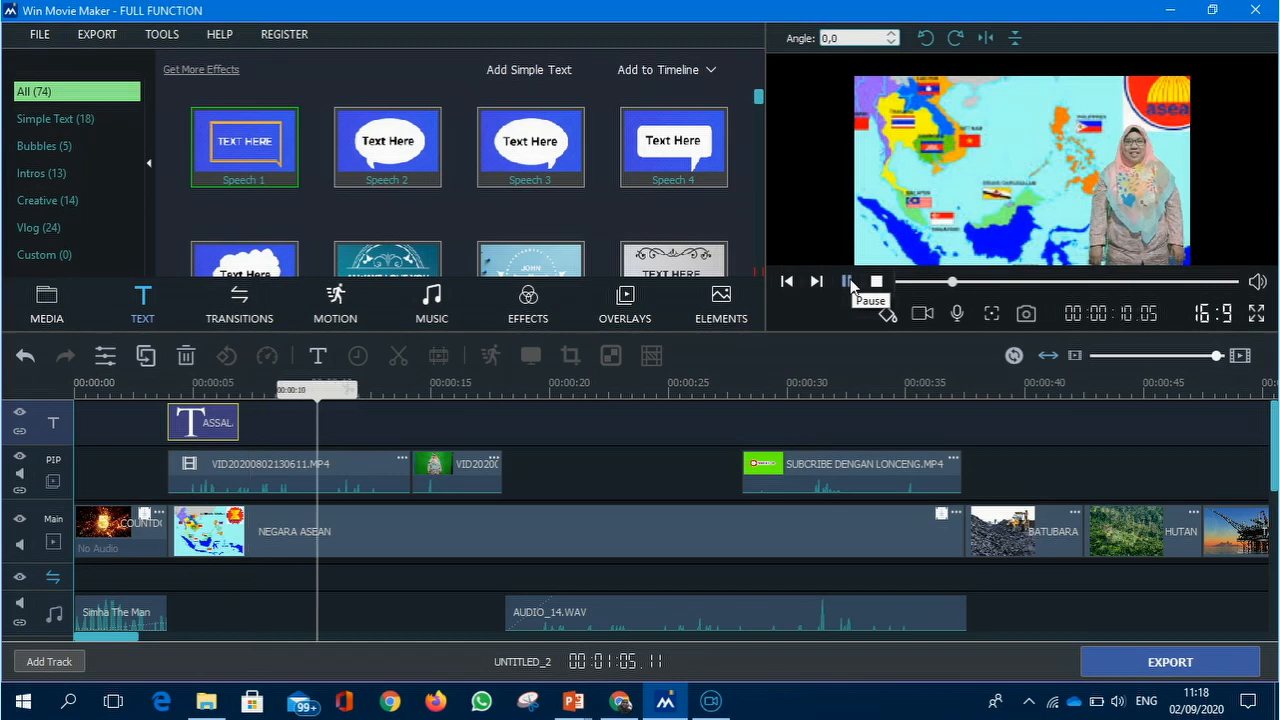
pyautogui.click(850, 282)
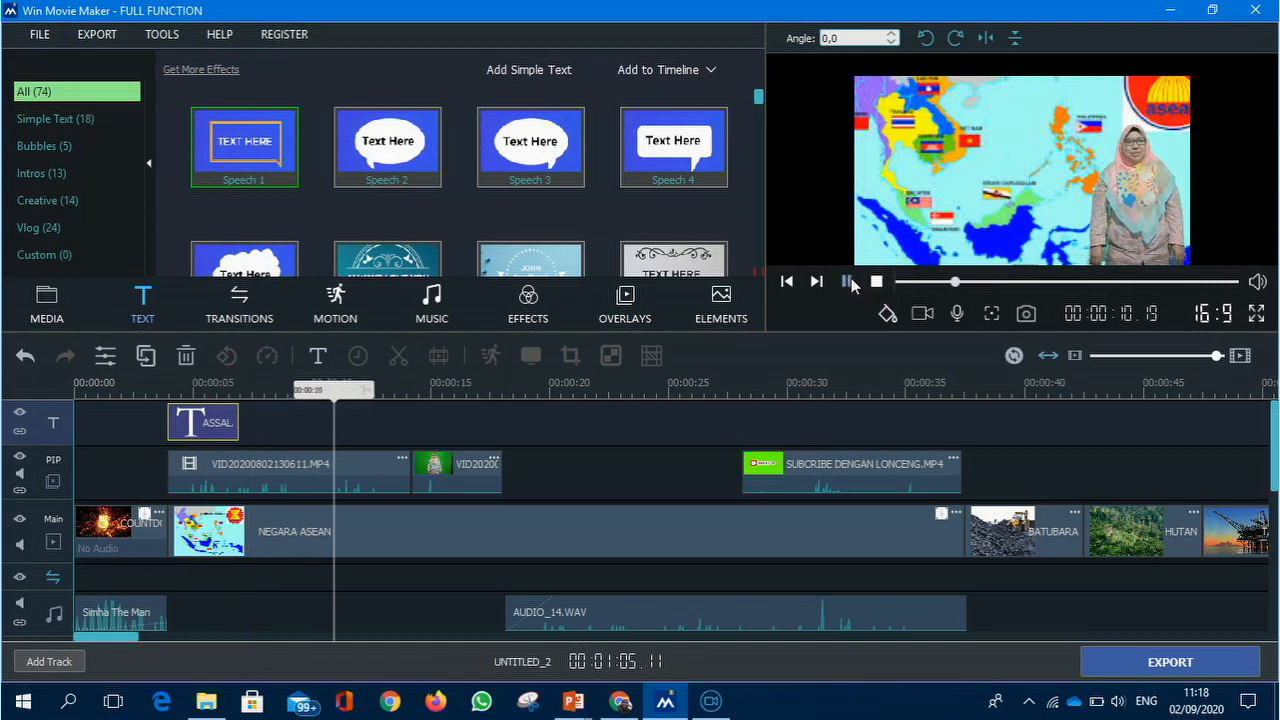
pyautogui.click(850, 281)
pyautogui.click(850, 281)
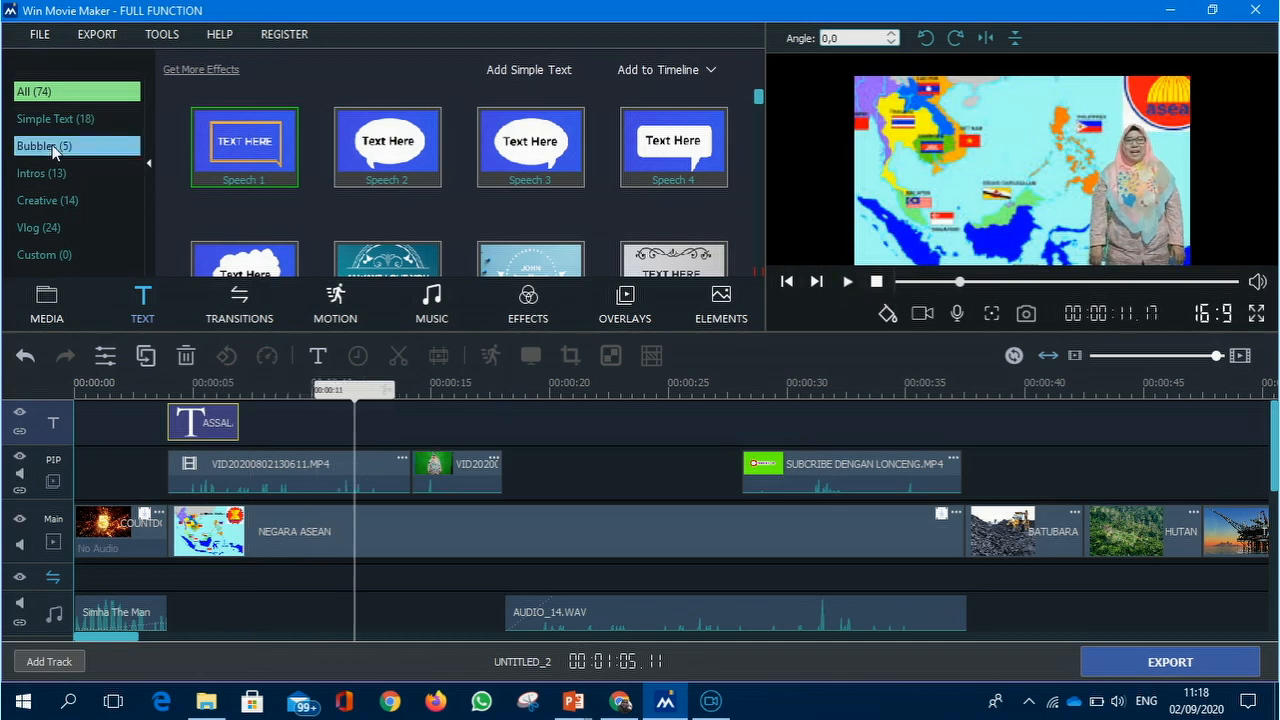
# Add the Marqueen Caption simple text template to the text track at about the 11-second mark
pyautogui.click(55, 118)
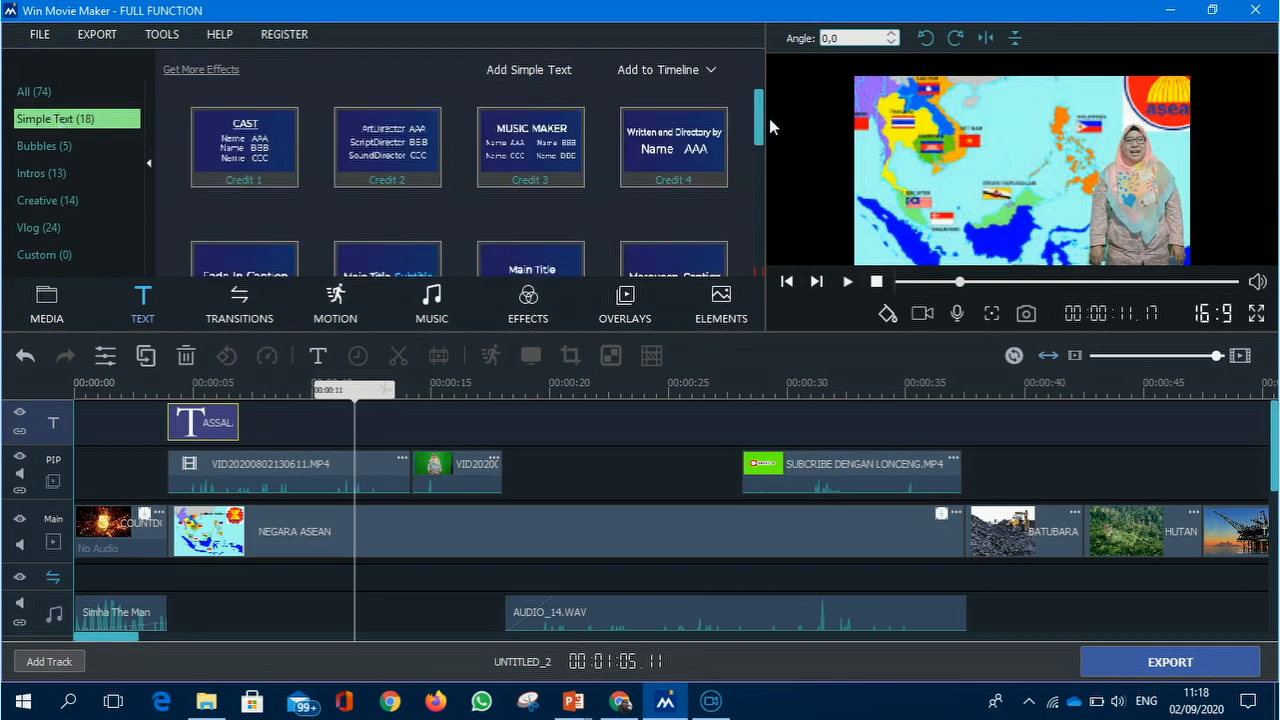
pyautogui.moveTo(759, 128); pyautogui.dragTo(759, 163)
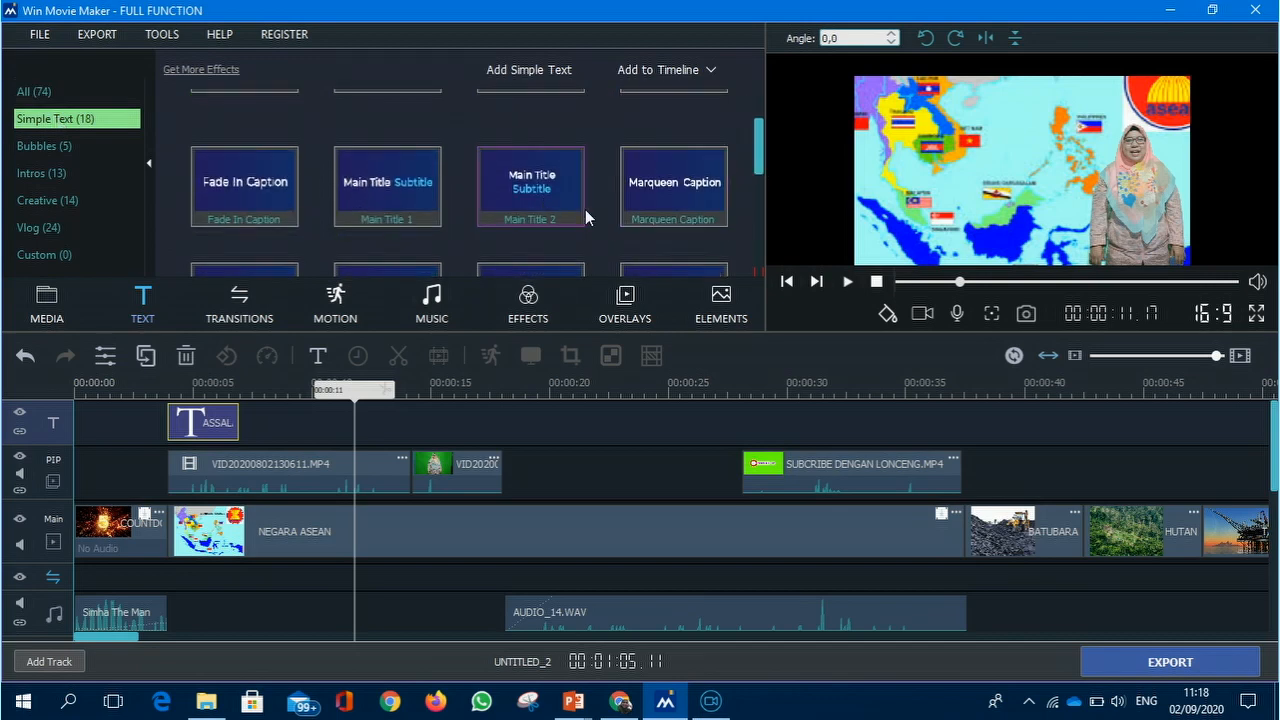
pyautogui.rightClick(662, 200)
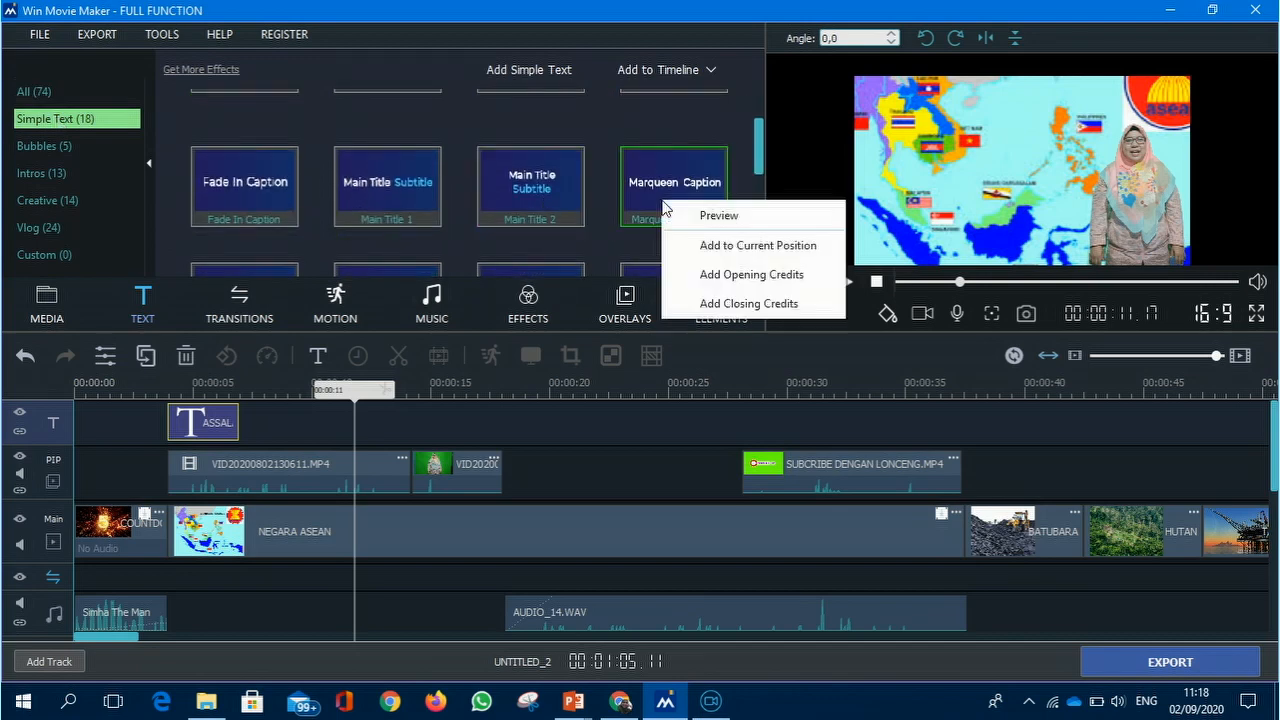
pyautogui.click(731, 245)
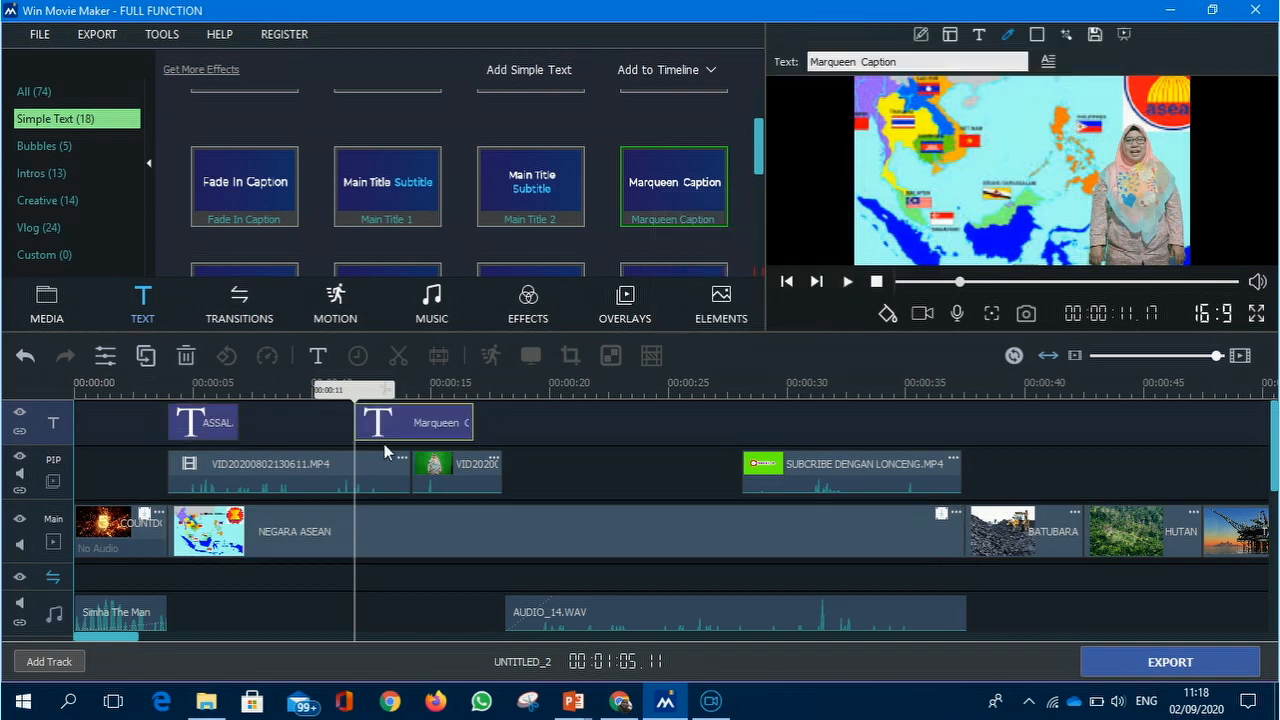
# Shorten the marquee caption to about 2 seconds and replace its text with the presenter's name
pyautogui.moveTo(472, 424); pyautogui.dragTo(402, 424)
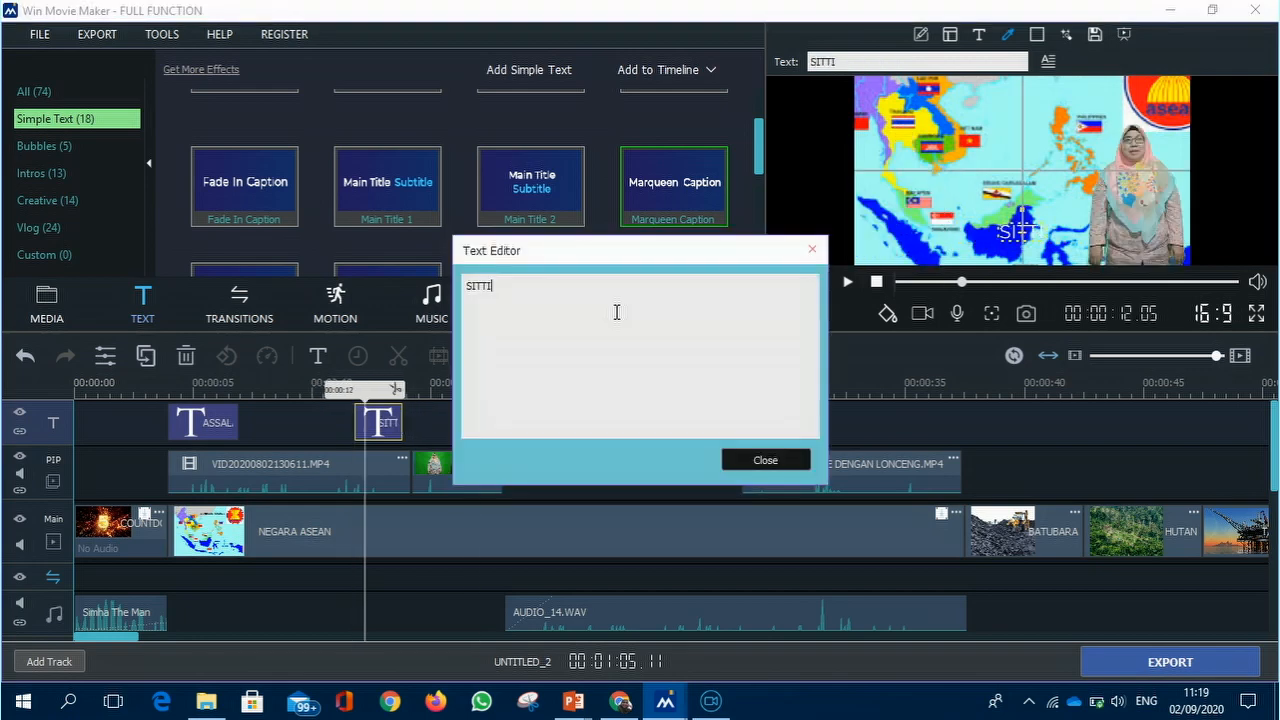
pyautogui.write('AISYAH')
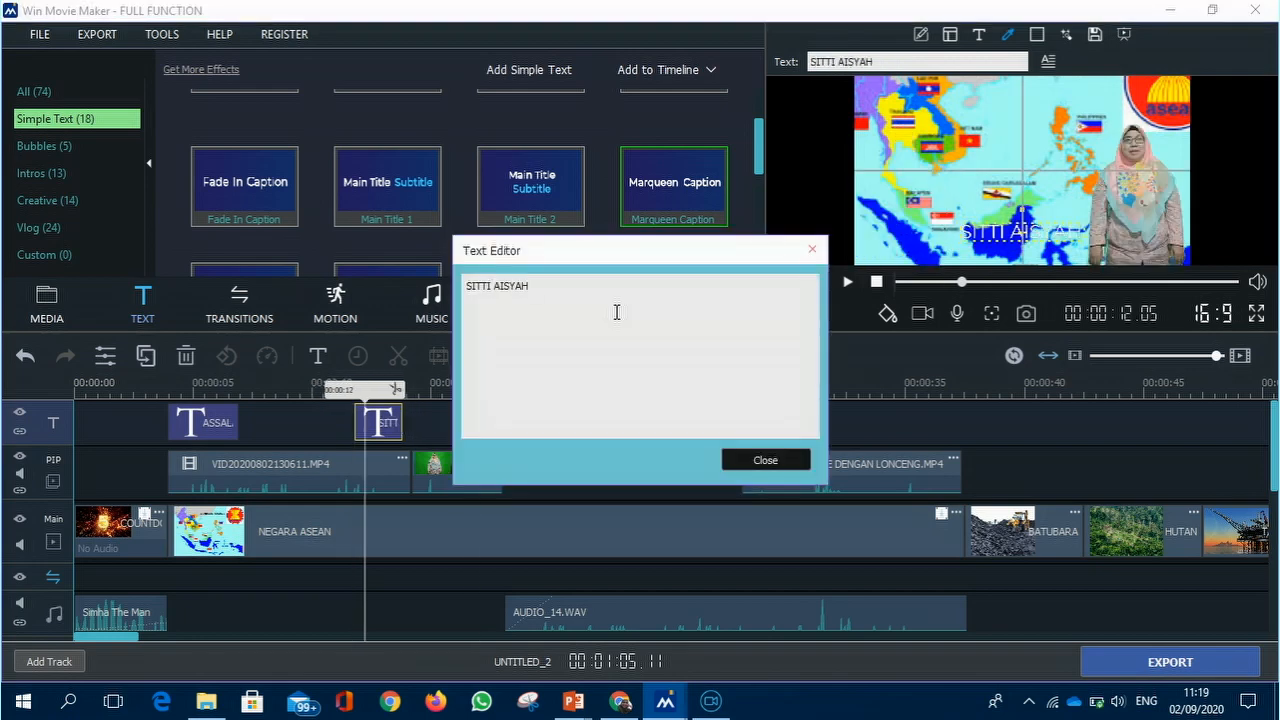
pyautogui.click(768, 462)
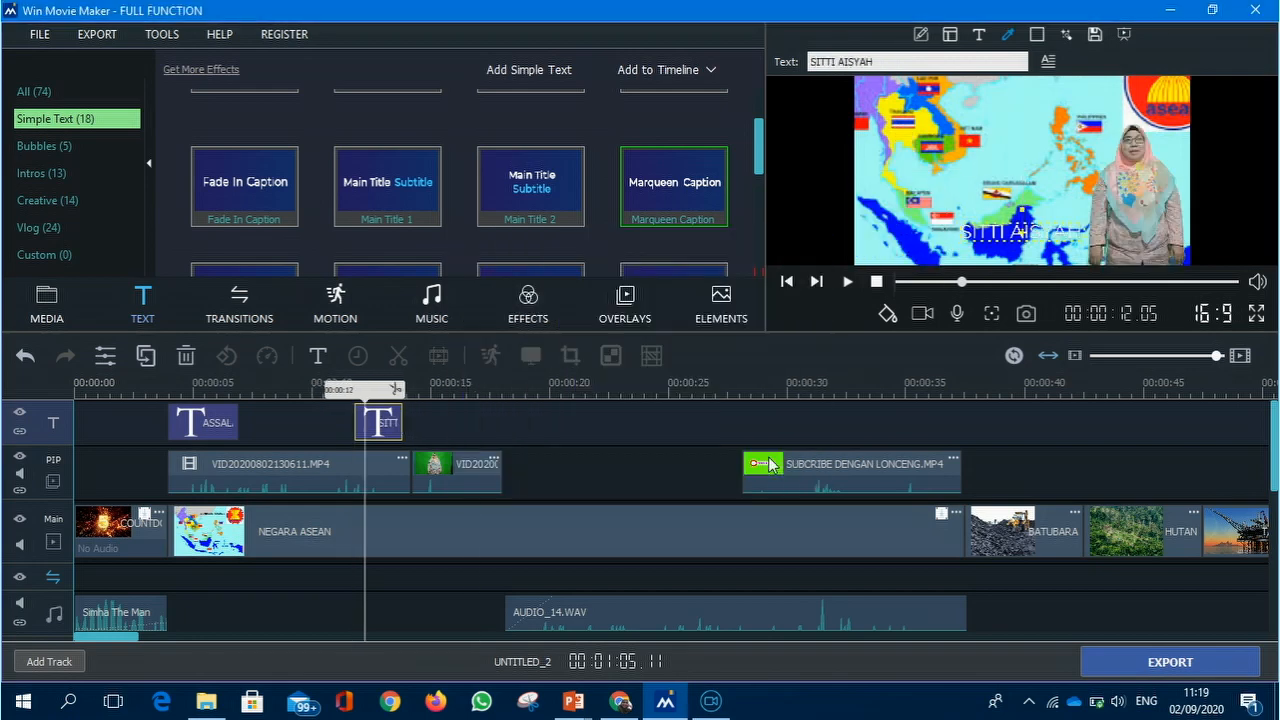
pyautogui.click(1249, 533)
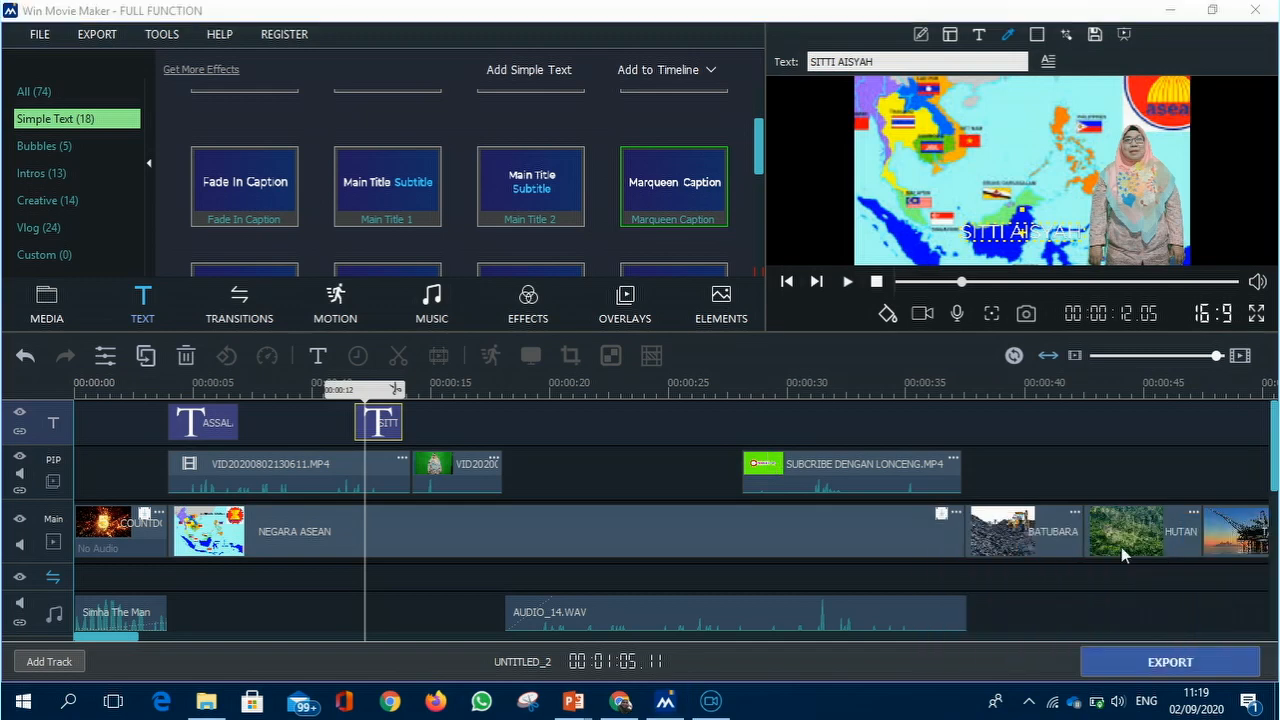
pyautogui.click(737, 515)
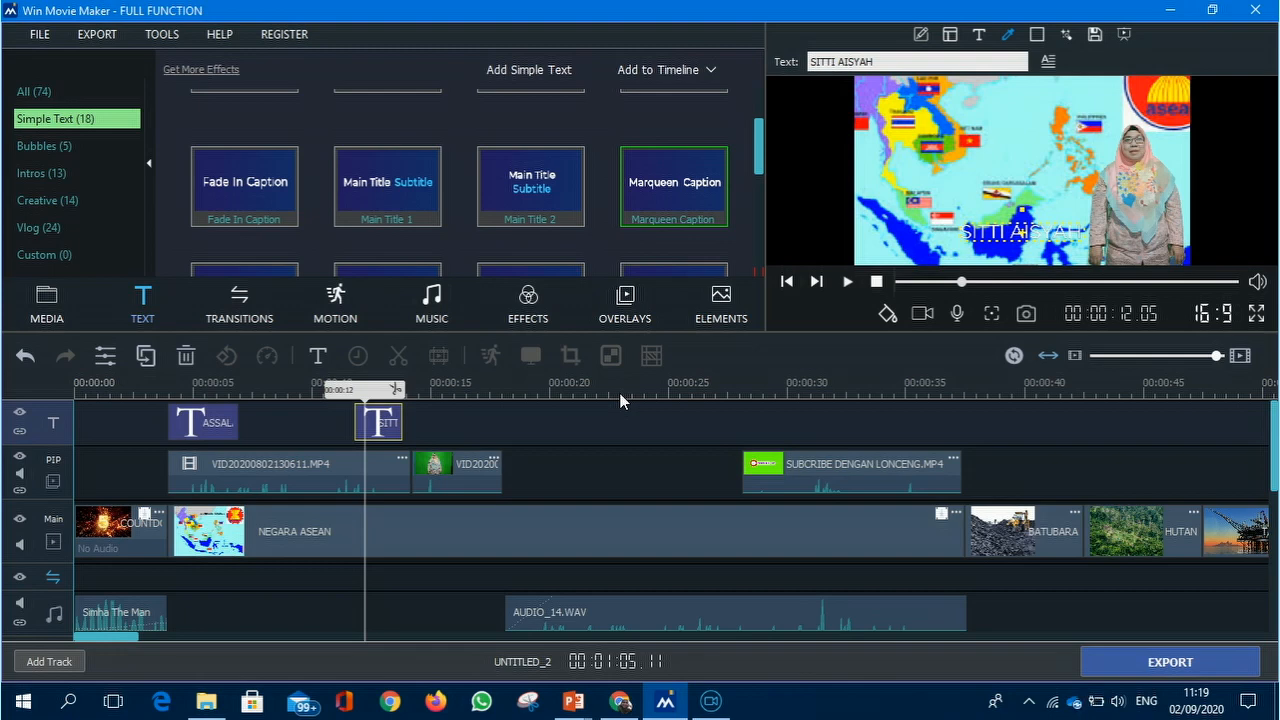
# Try yellow (#ffff00) and blue (#0000ff) as the text color of the presenter's name caption
pyautogui.click(1010, 33)
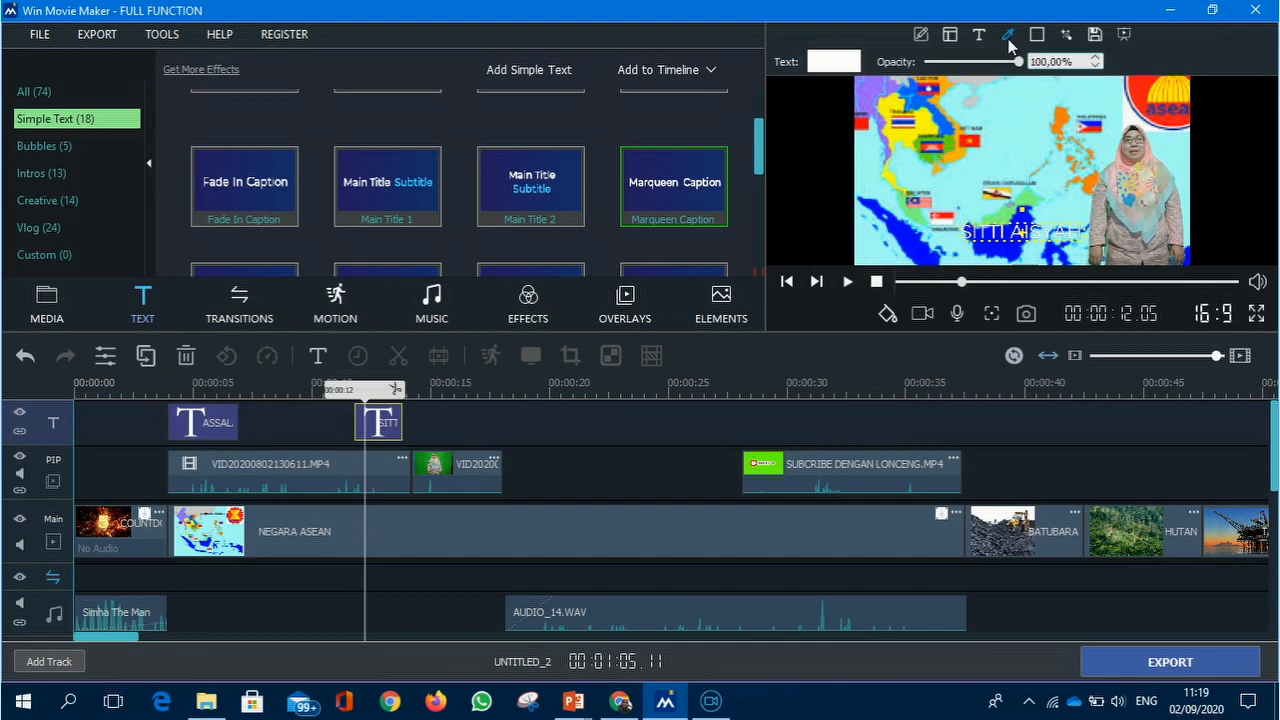
pyautogui.click(826, 63)
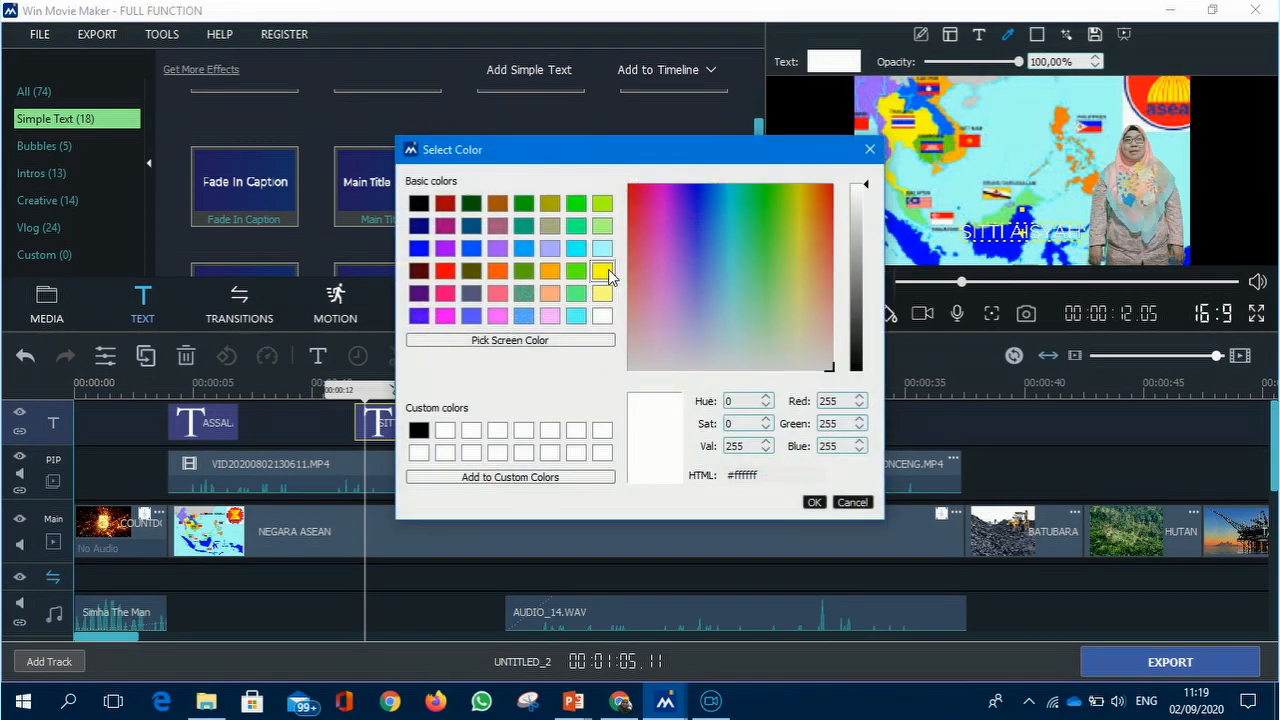
pyautogui.click(603, 271)
pyautogui.click(812, 503)
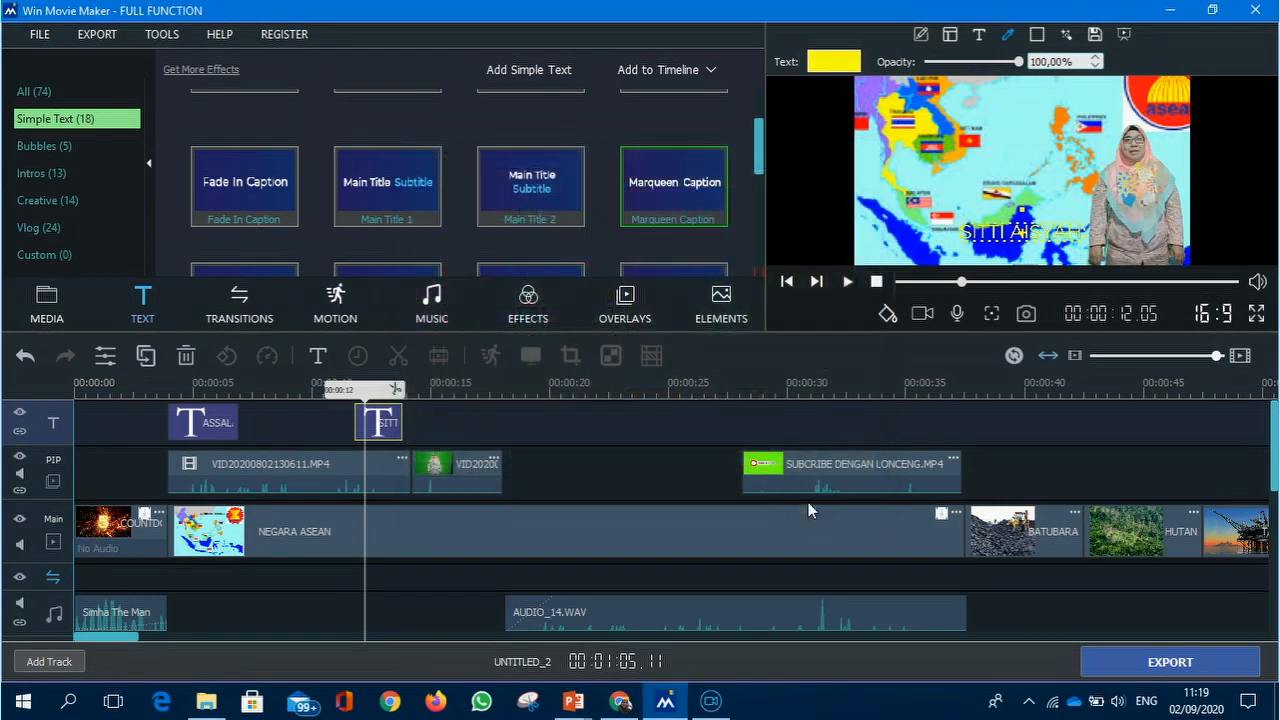
pyautogui.click(833, 63)
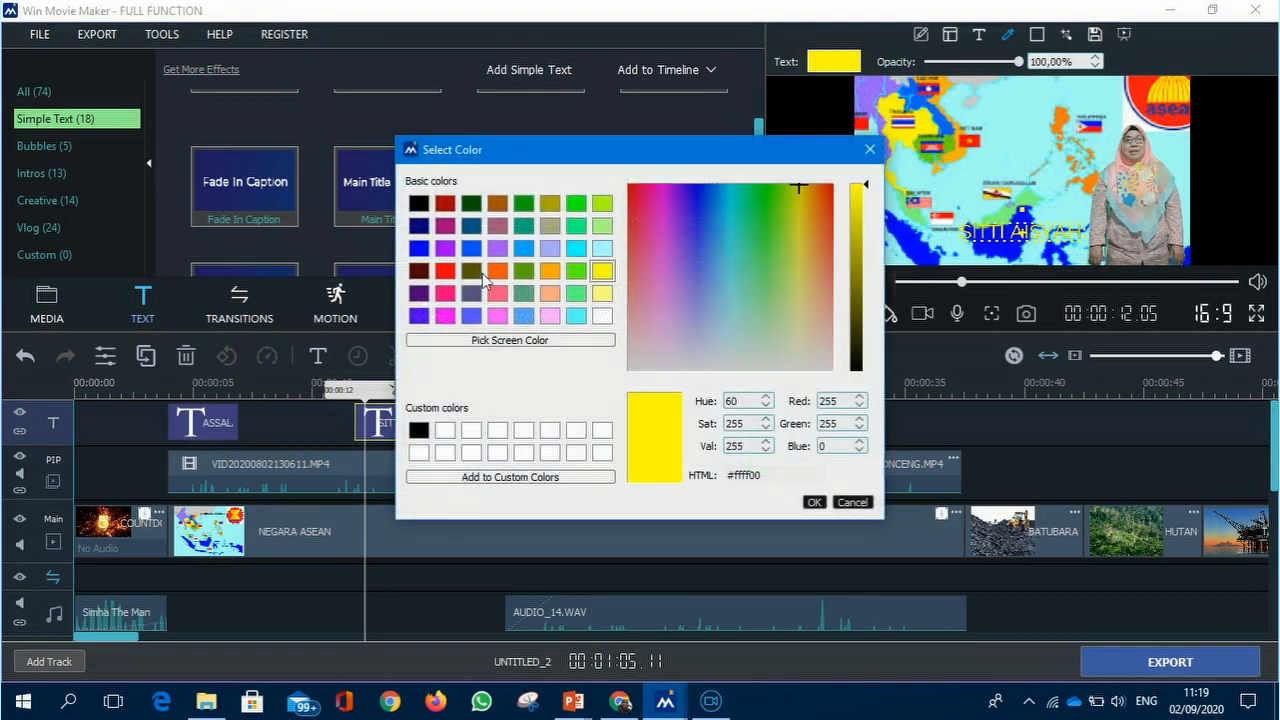
pyautogui.click(420, 250)
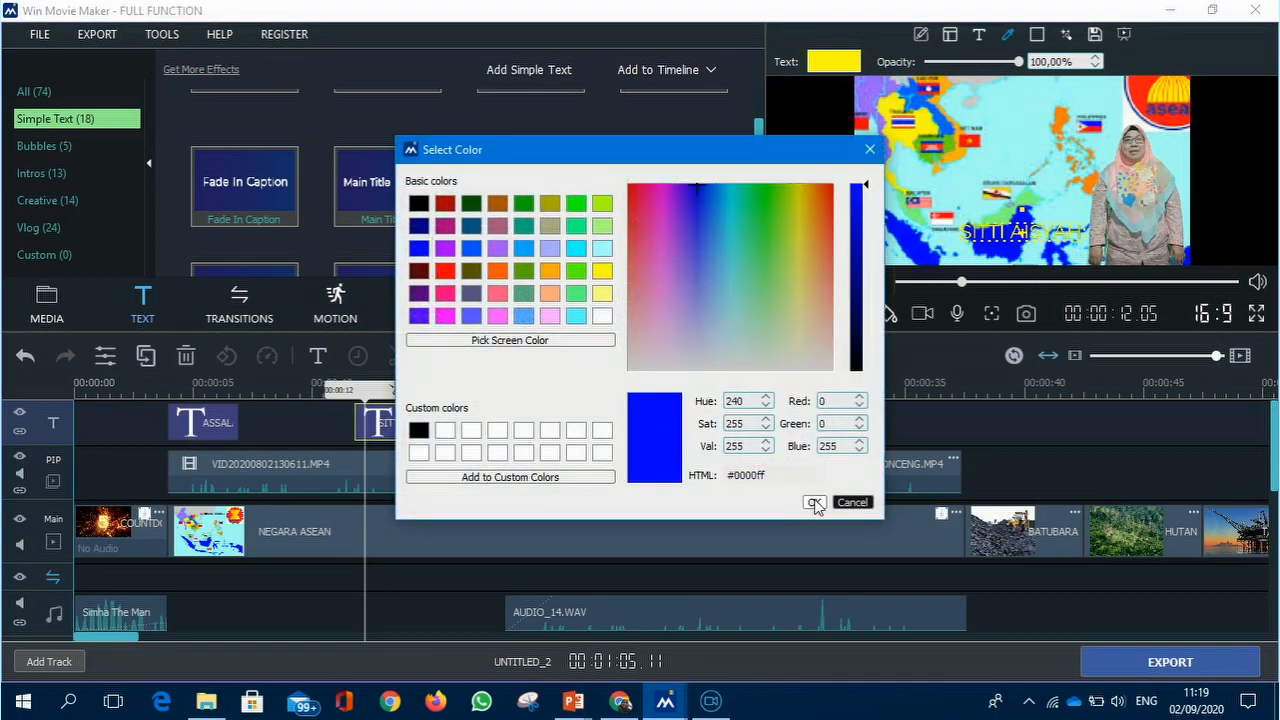
pyautogui.click(814, 502)
# Move the presenter's name caption slightly higher over the map and play the video until about the 21-second mark
pyautogui.moveTo(979, 229); pyautogui.dragTo(952, 170)
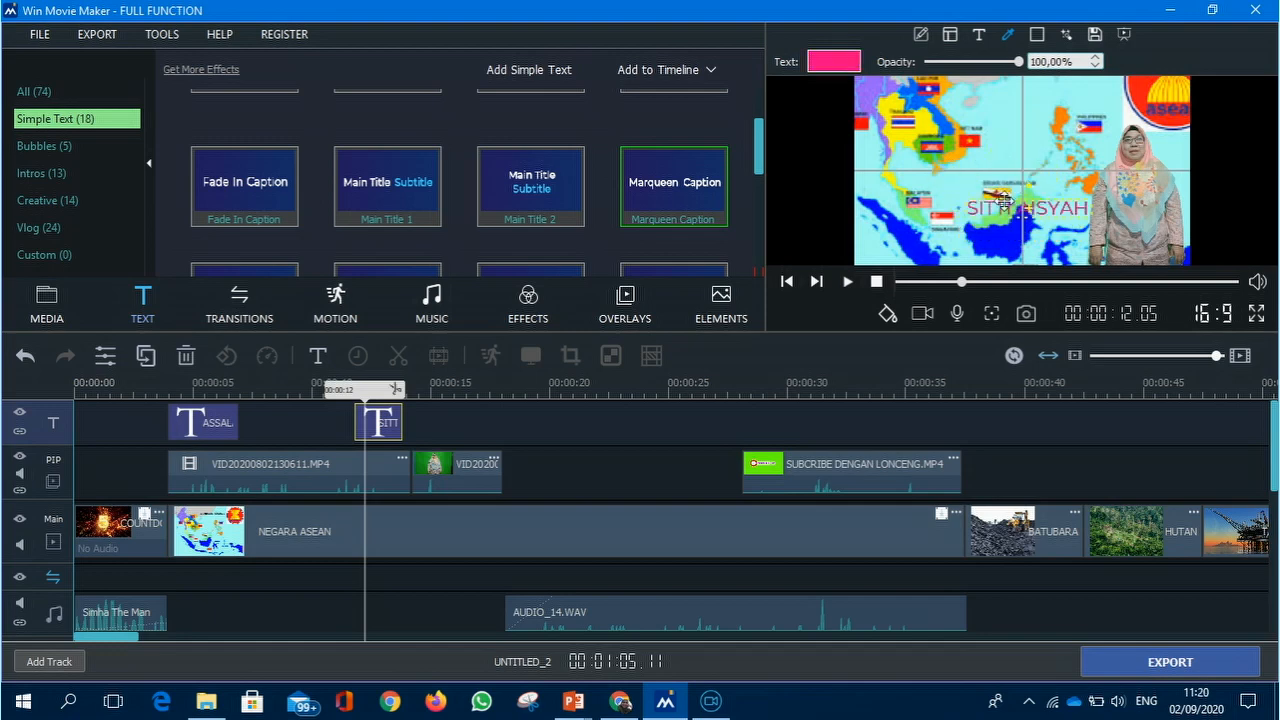
pyautogui.moveTo(1003, 201); pyautogui.dragTo(1003, 203)
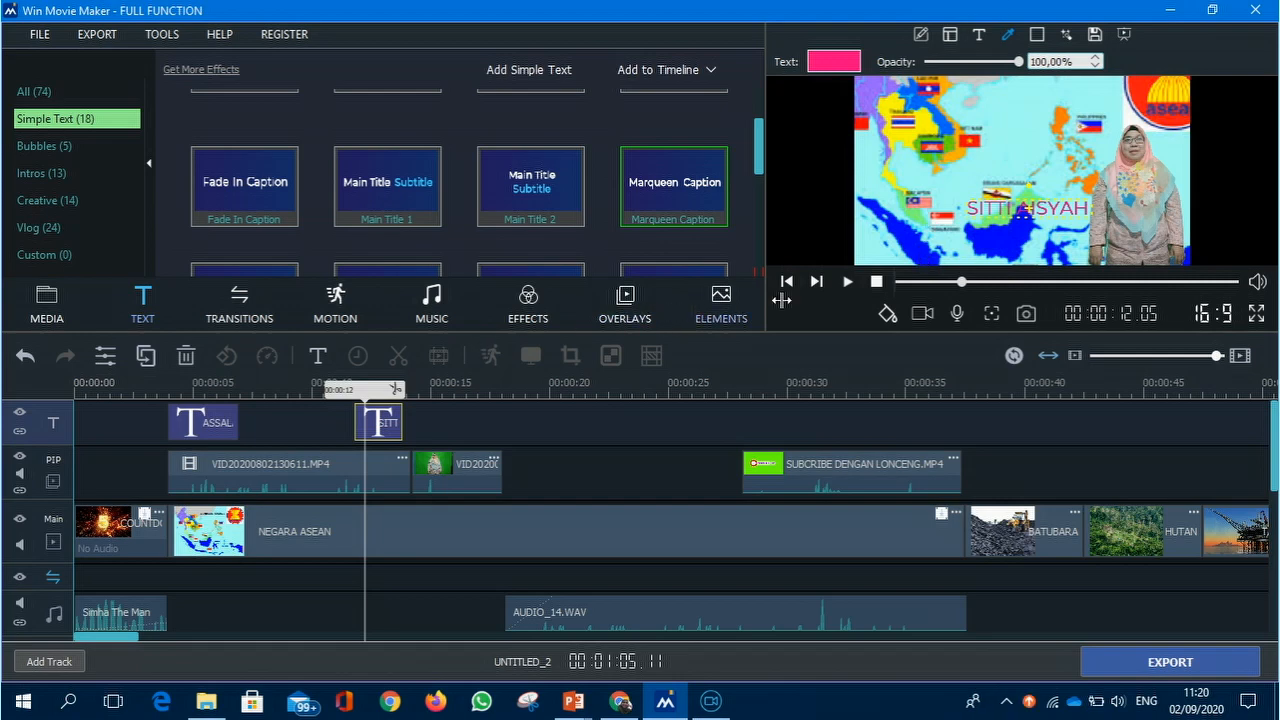
pyautogui.click(846, 282)
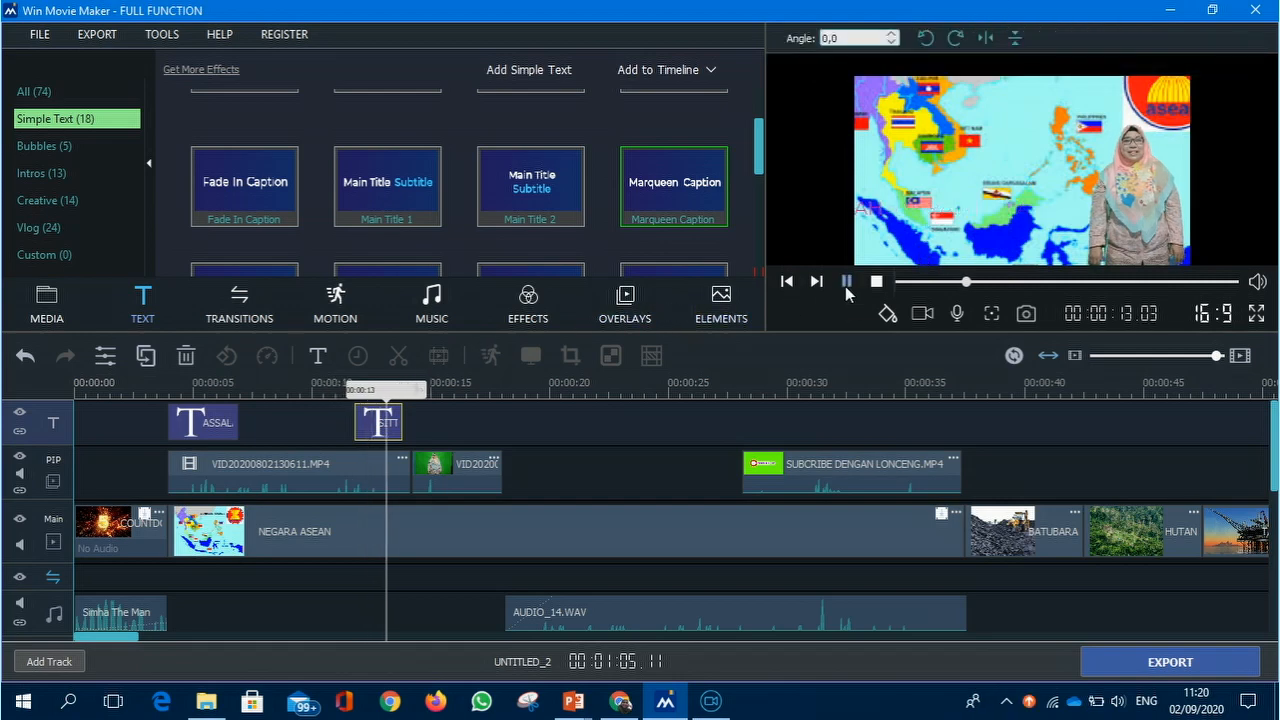
pyautogui.click(846, 283)
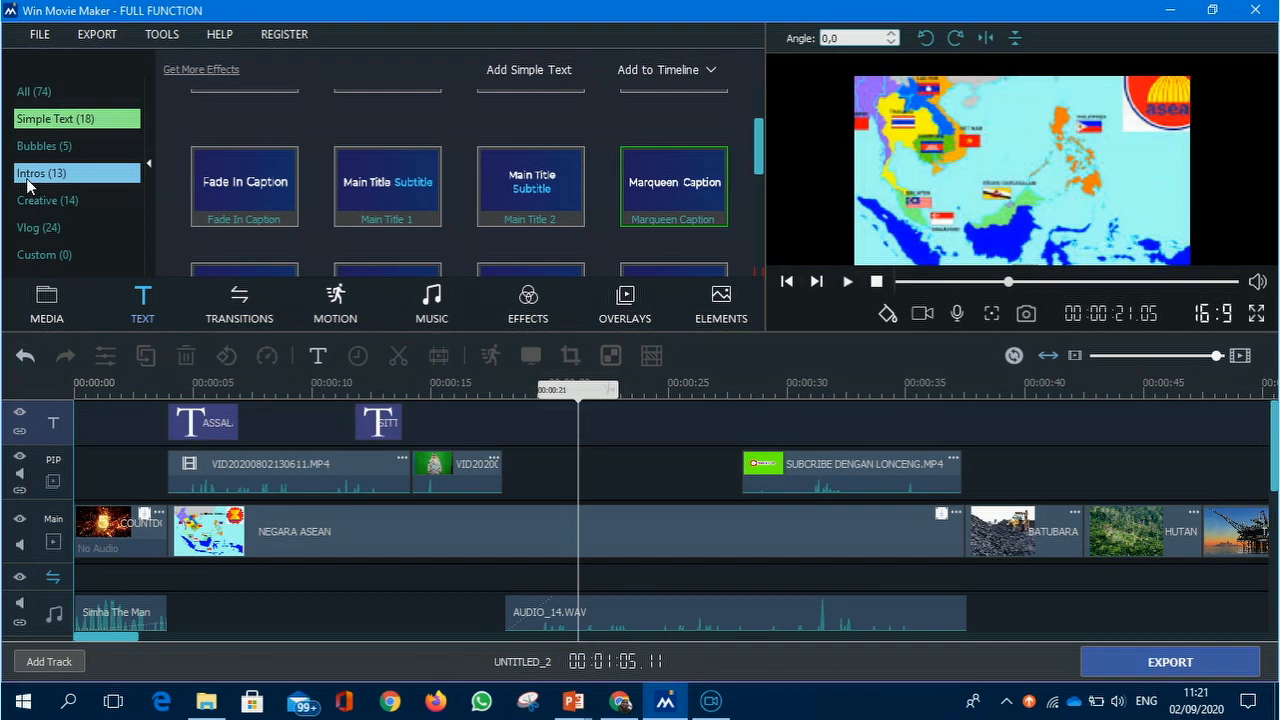
# Add the Big Notice intro title template to the text track at about the 21-second mark
pyautogui.click(30, 178)
pyautogui.moveTo(757, 180); pyautogui.dragTo(763, 212)
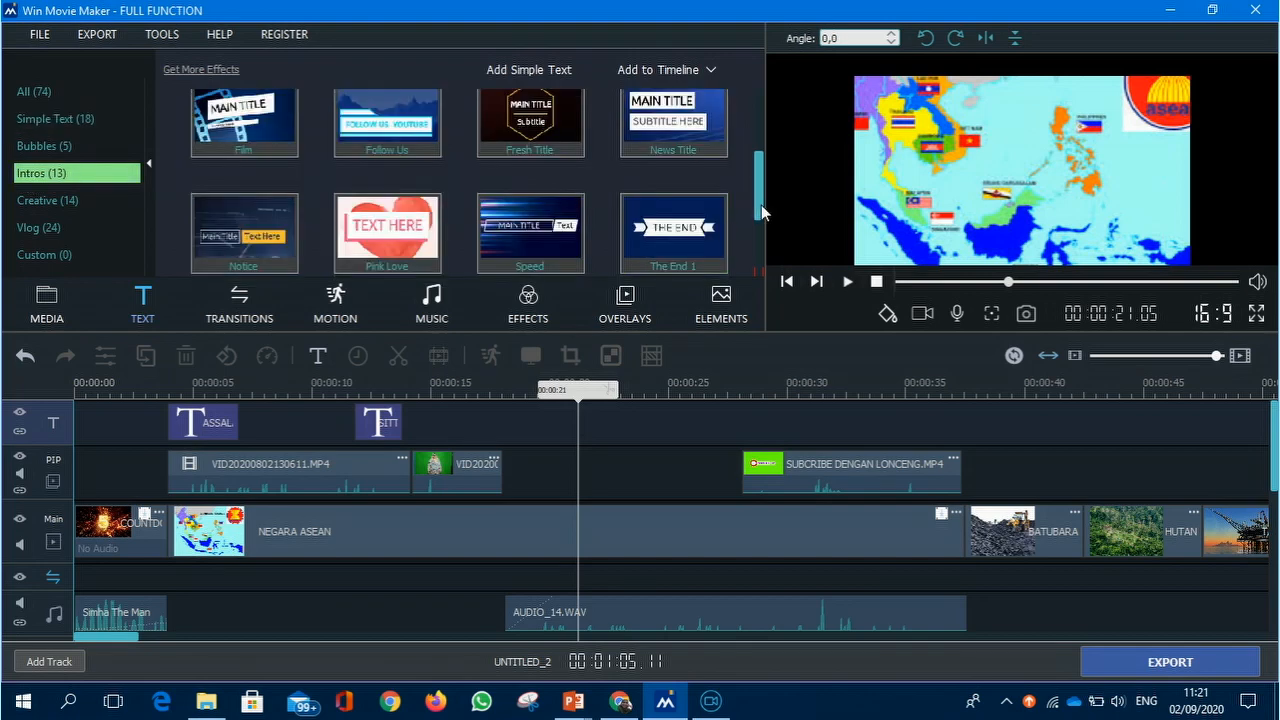
pyautogui.scroll(-1, 270, 228)
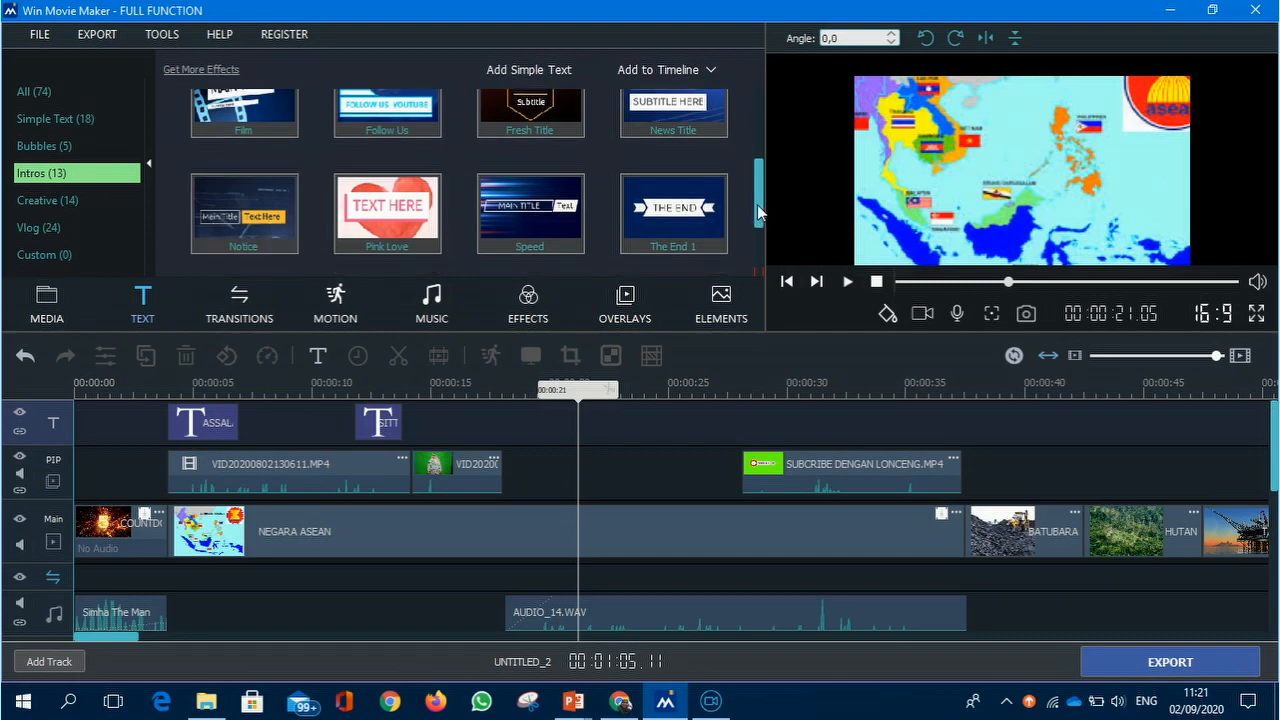
pyautogui.scroll(-3, 758, 204)
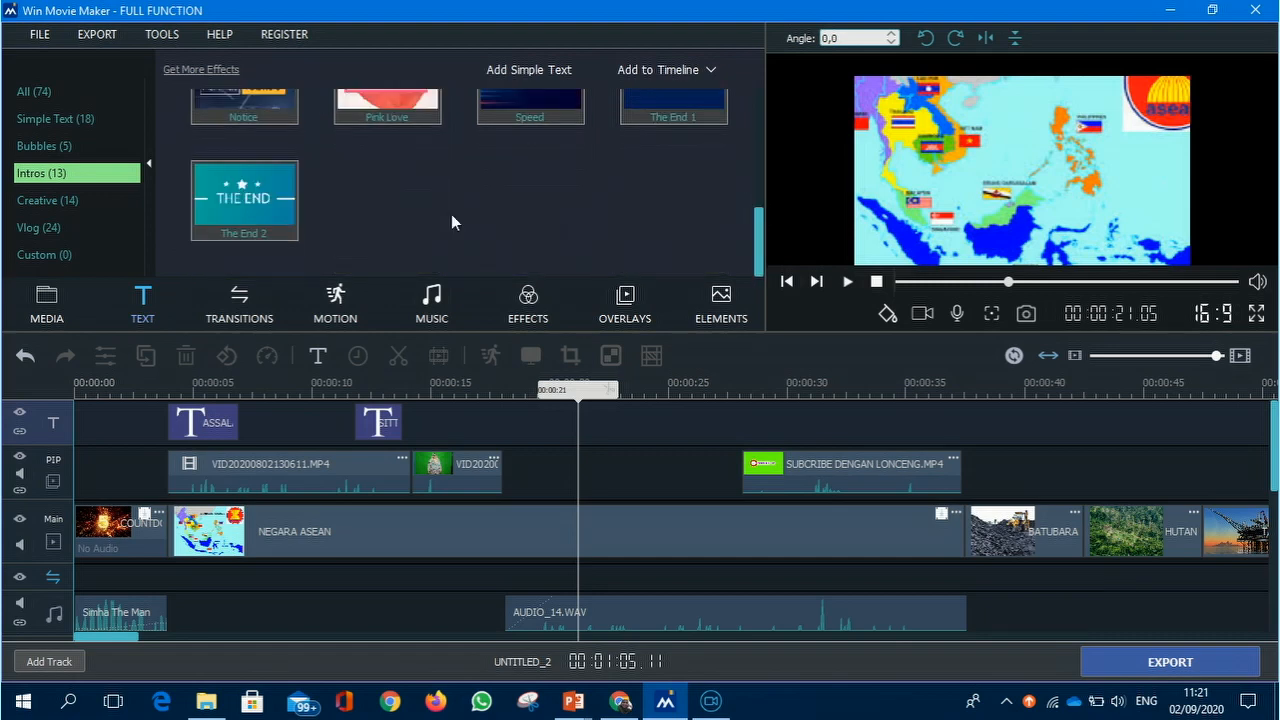
pyautogui.scroll(5, 451, 216)
pyautogui.click(232, 146)
pyautogui.rightClick(248, 137)
pyautogui.click(325, 177)
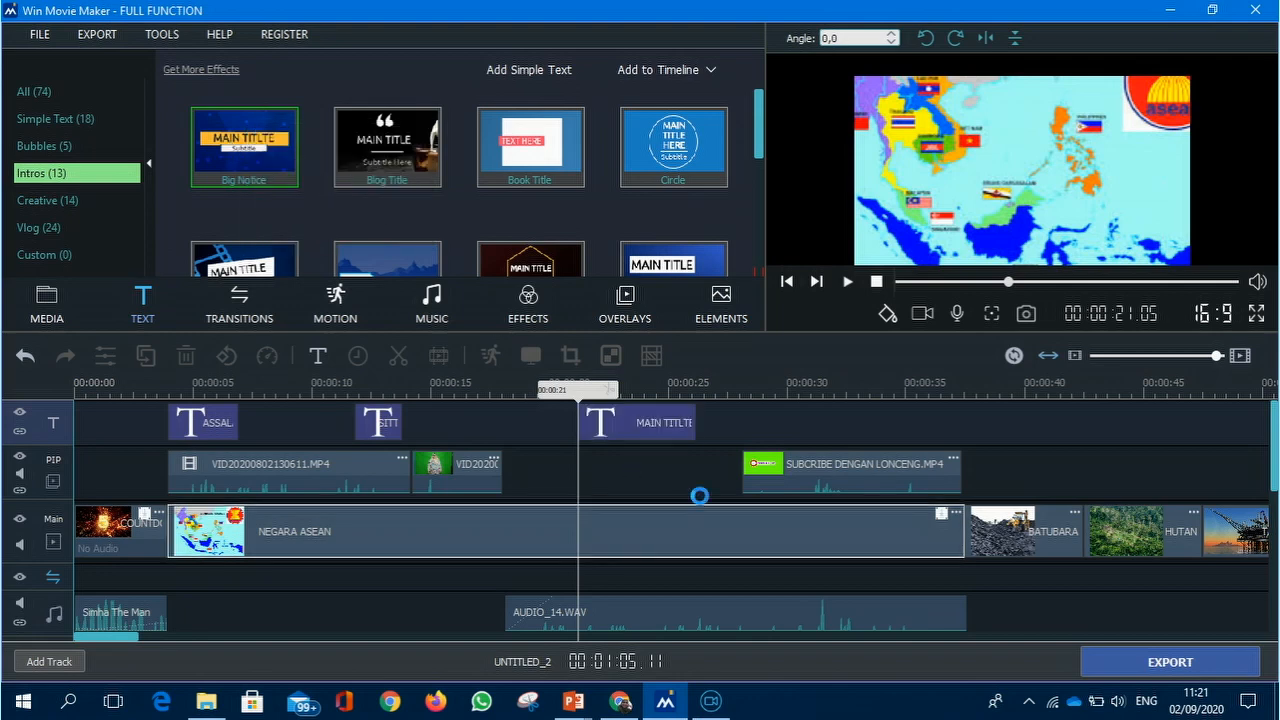
# Replace the Big Notice title's subtitle text with "MATERI IPS KELAS 8/GANJIL"
pyautogui.click(636, 425)
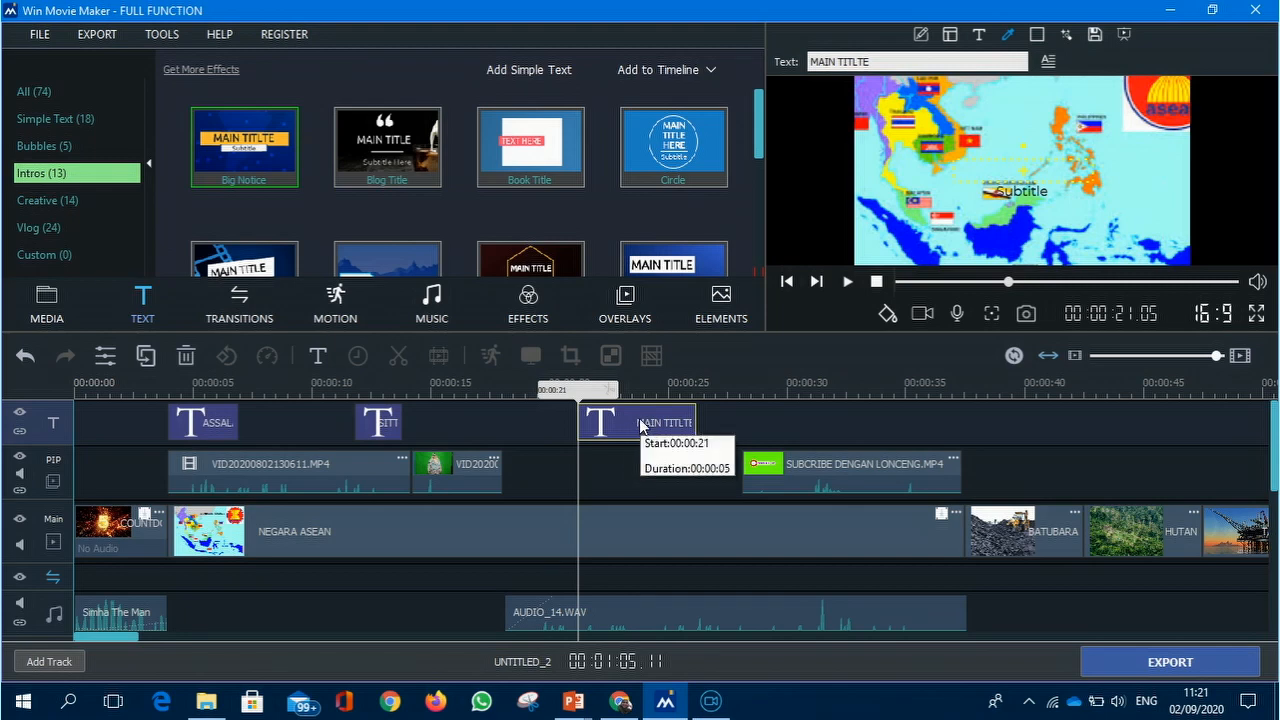
pyautogui.doubleClick(1035, 195)
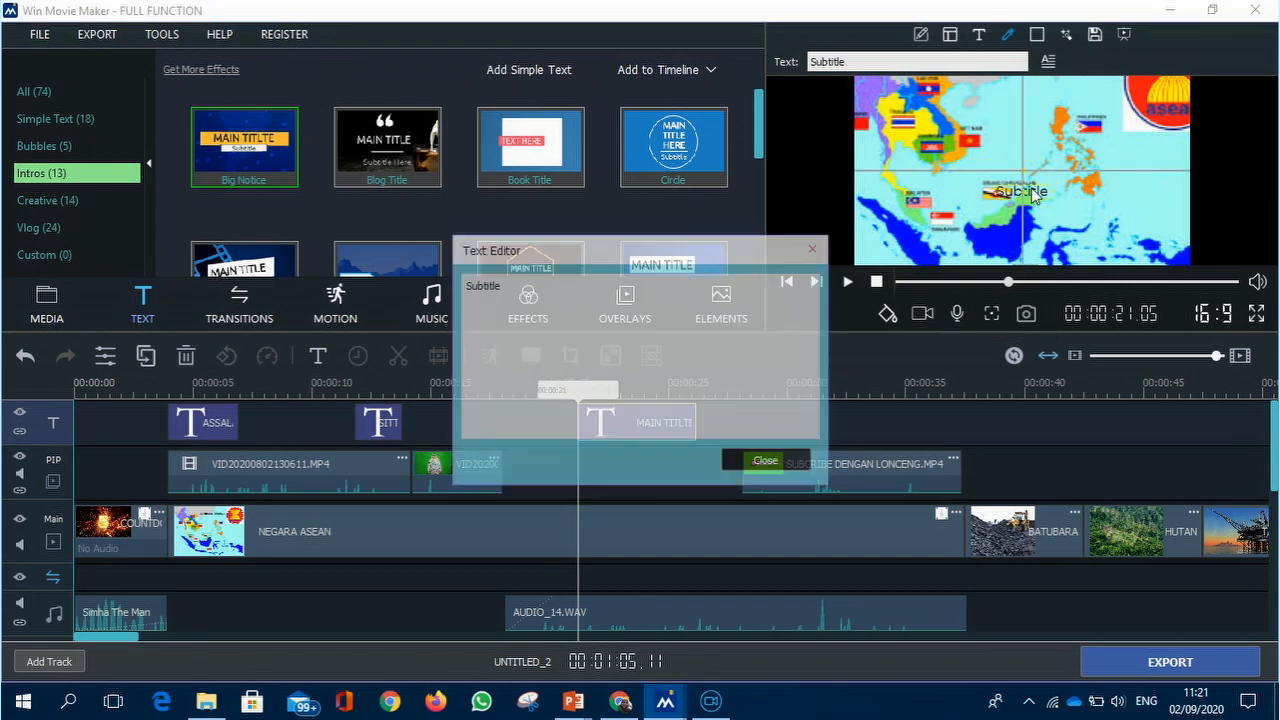
pyautogui.press('BackSpace')
pyautogui.press('BackSpace')
pyautogui.press('BackSpace')
pyautogui.press('BackSpace')
pyautogui.press('BackSpace')
pyautogui.press('BackSpace')
pyautogui.press('BackSpace')
pyautogui.write('MA')
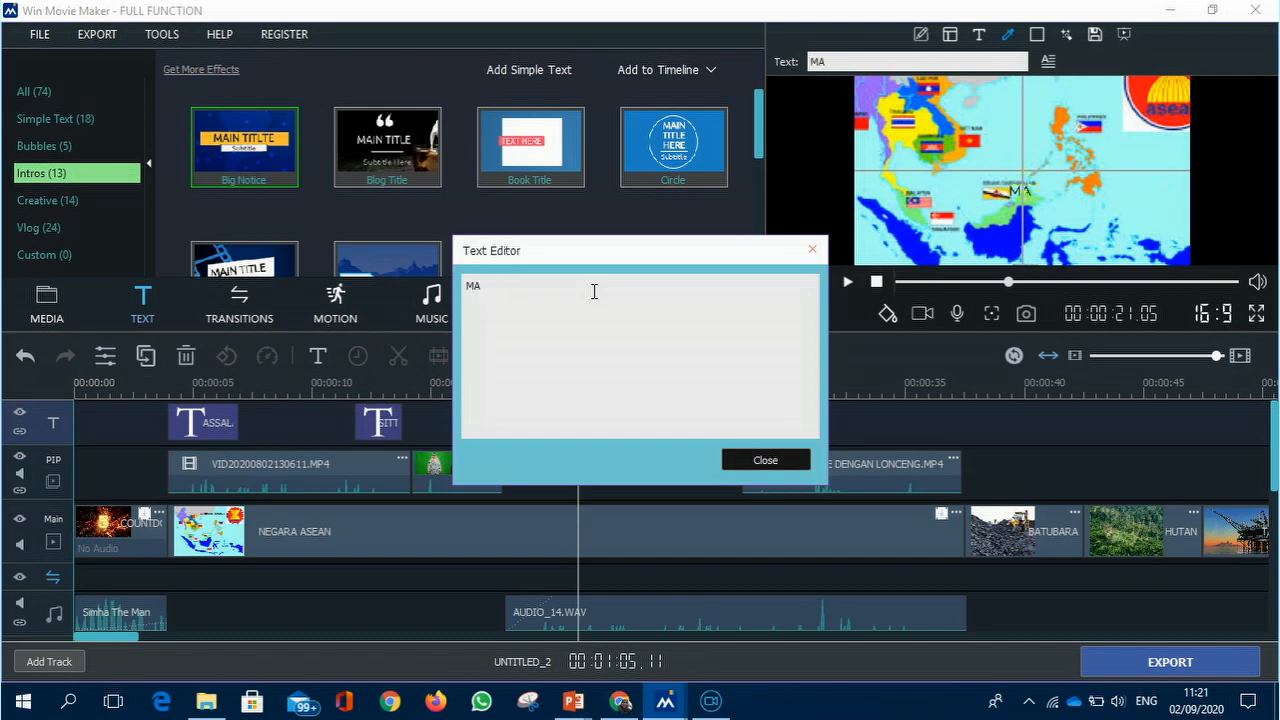
pyautogui.write('TERI IPS KELAS ')
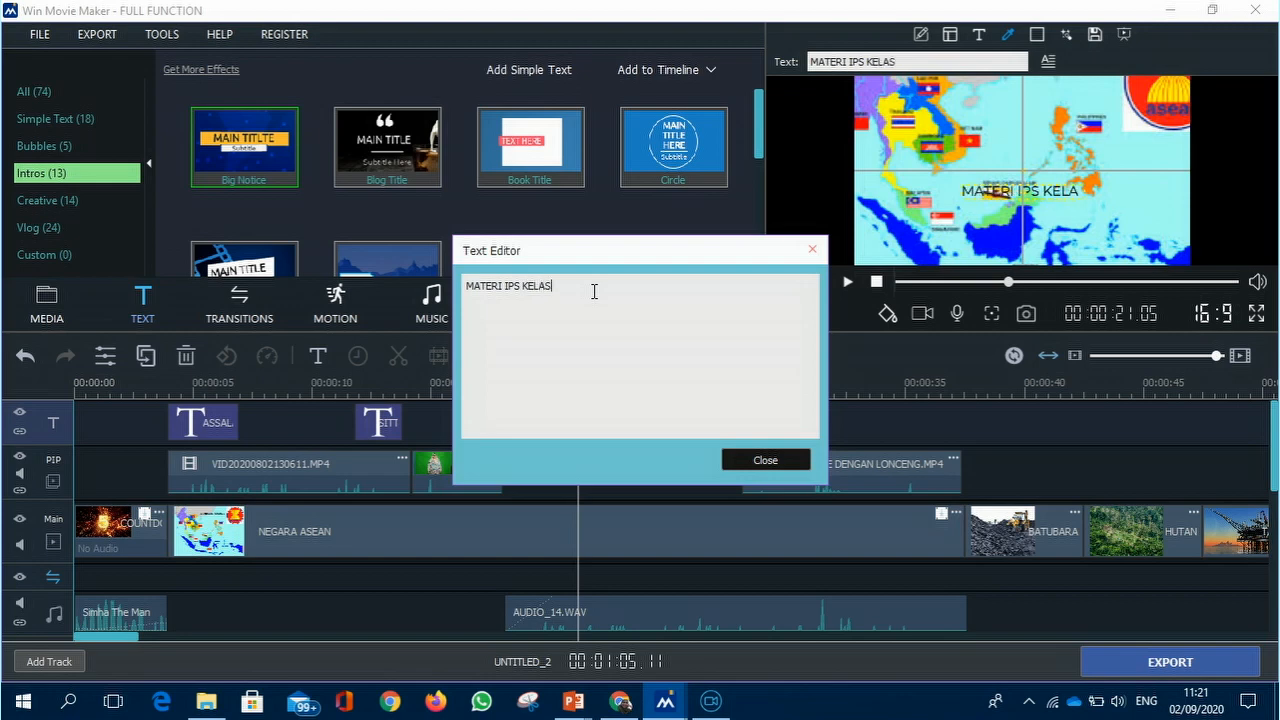
pyautogui.write('8')
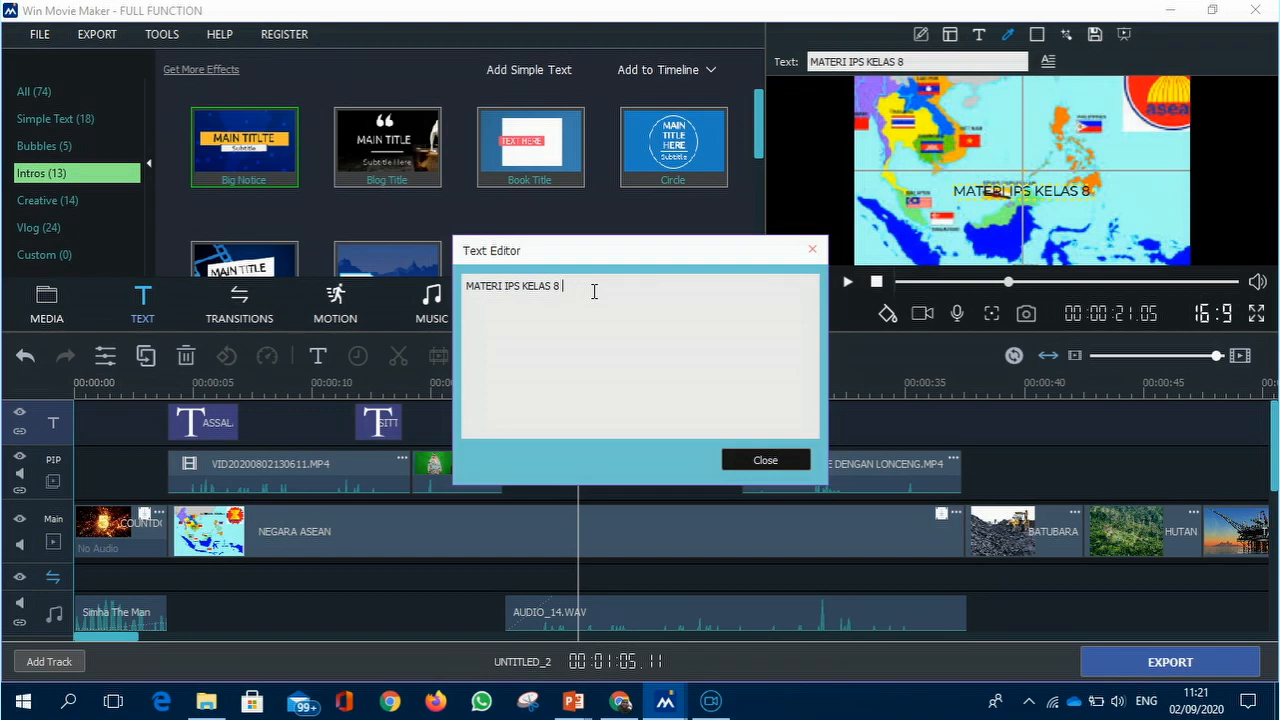
pyautogui.write('/GANJIL')
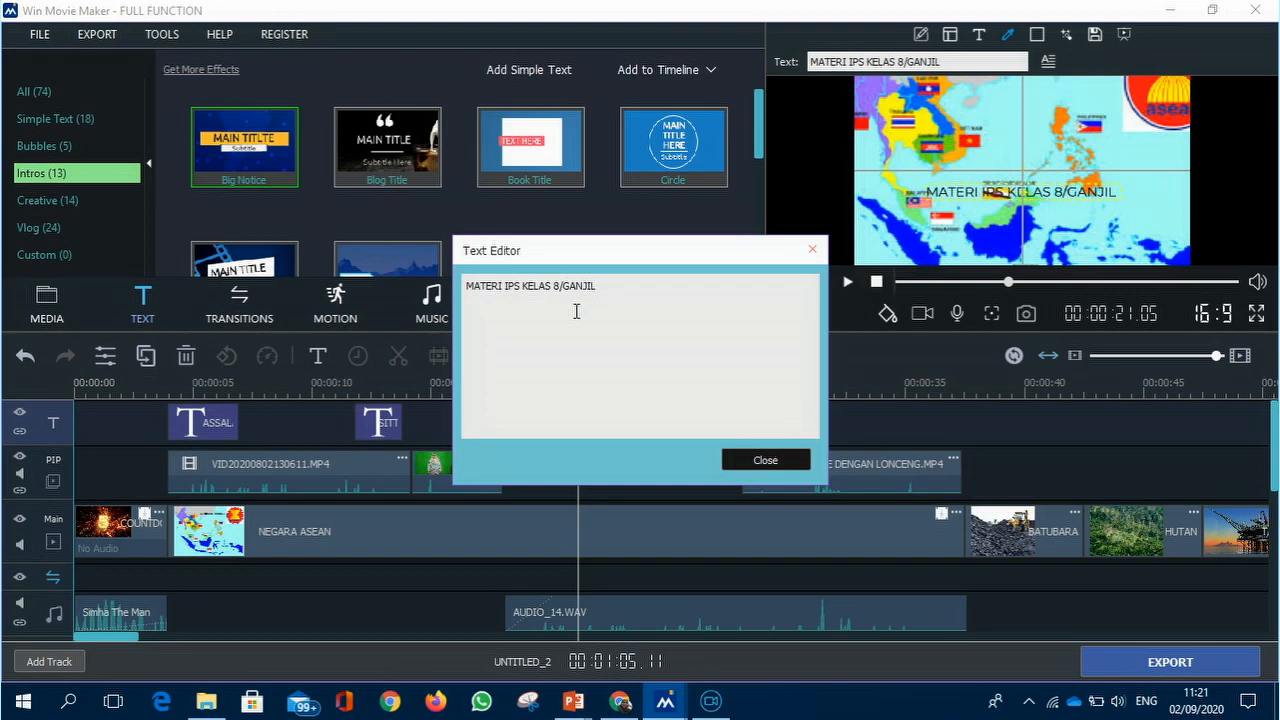
pyautogui.click(766, 462)
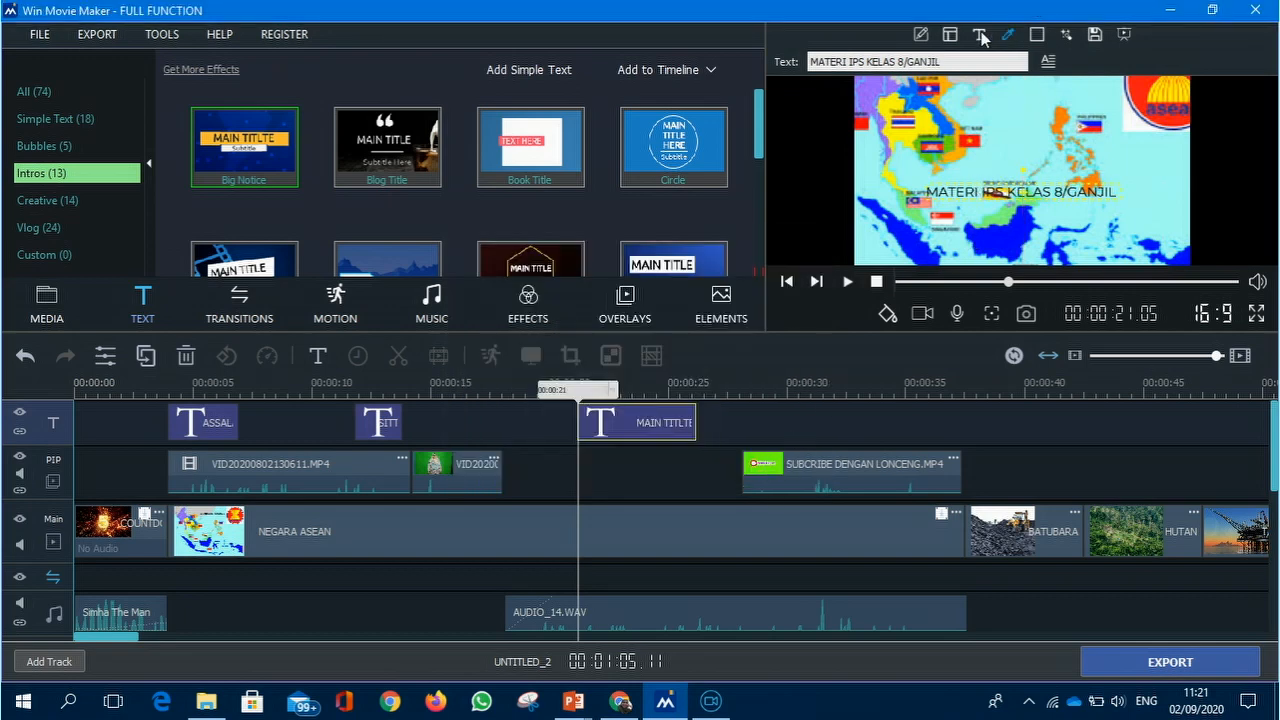
# Set the MATERI IPS KELAS 8/GANJIL subtitle's font size to 100 and its text color to black (#000000)
pyautogui.click(981, 36)
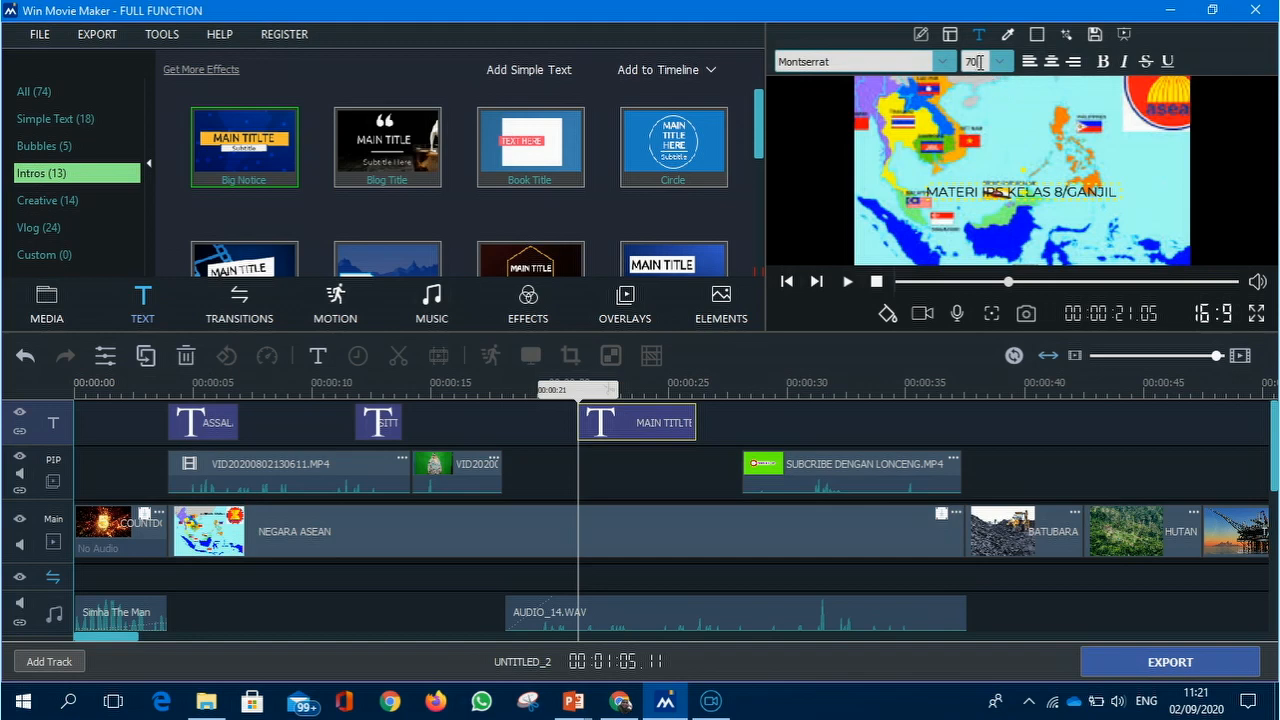
pyautogui.doubleClick(980, 62)
pyautogui.press('BackSpace')
pyautogui.write('100')
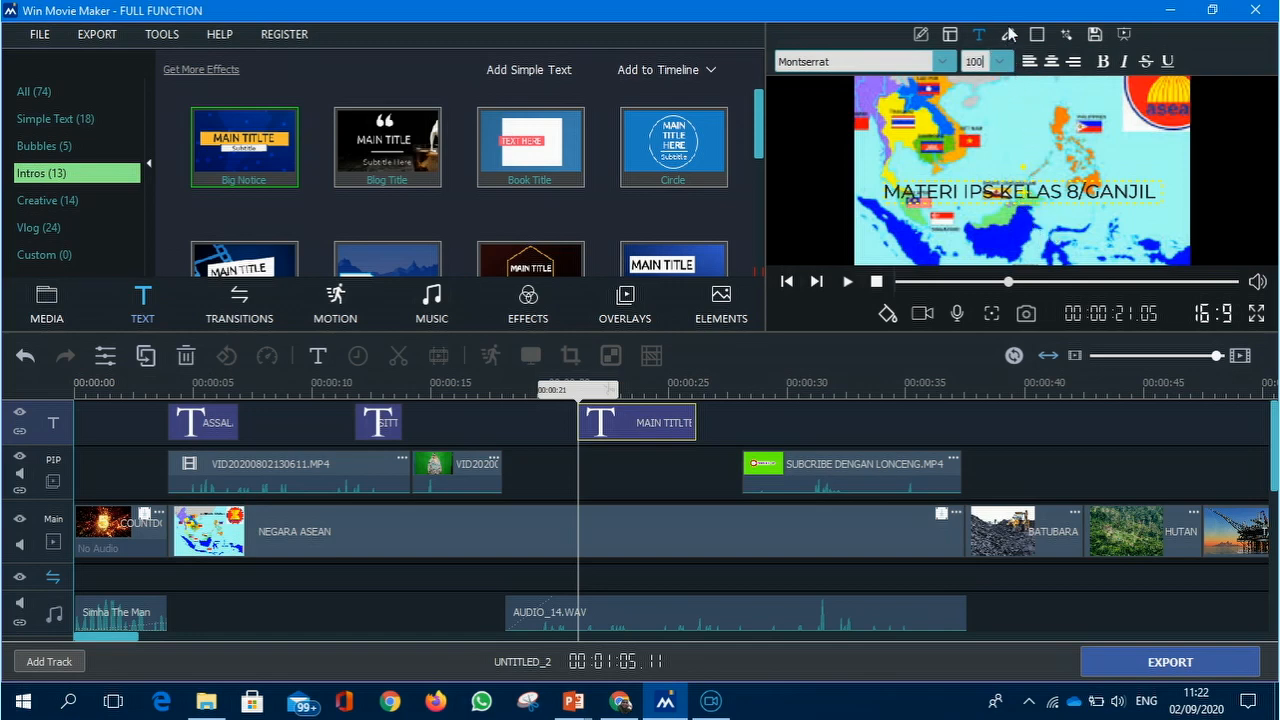
pyautogui.click(1010, 36)
pyautogui.click(843, 61)
pyautogui.click(419, 204)
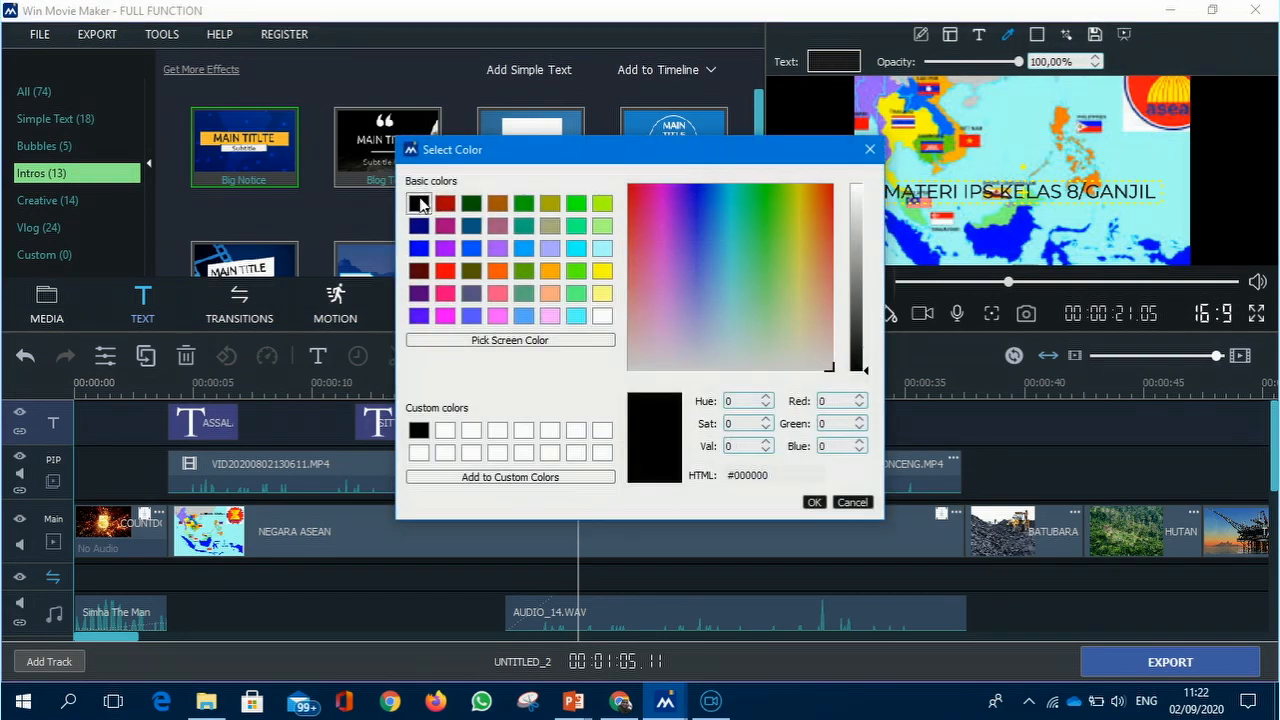
pyautogui.click(813, 502)
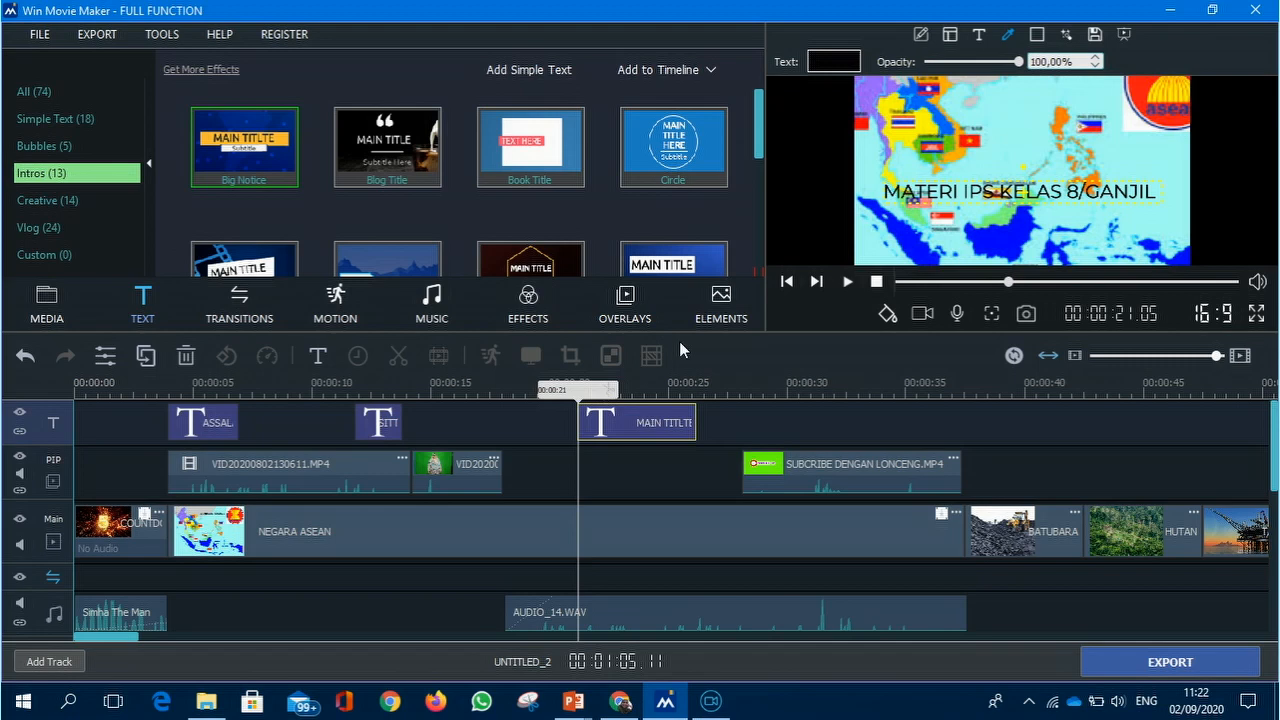
# Play the Big Notice title until its main line shows, and replace that line with "POTENSI NEGARA ASEAN"
pyautogui.click(846, 283)
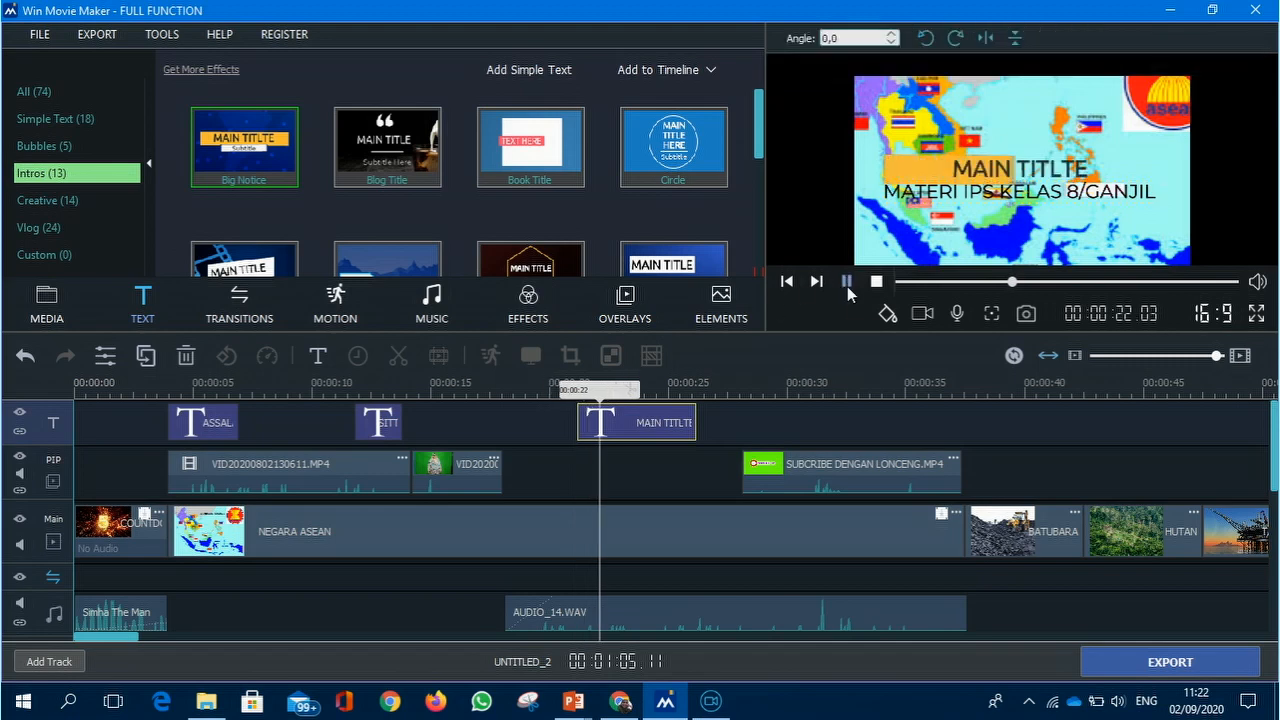
pyautogui.doubleClick(1052, 168)
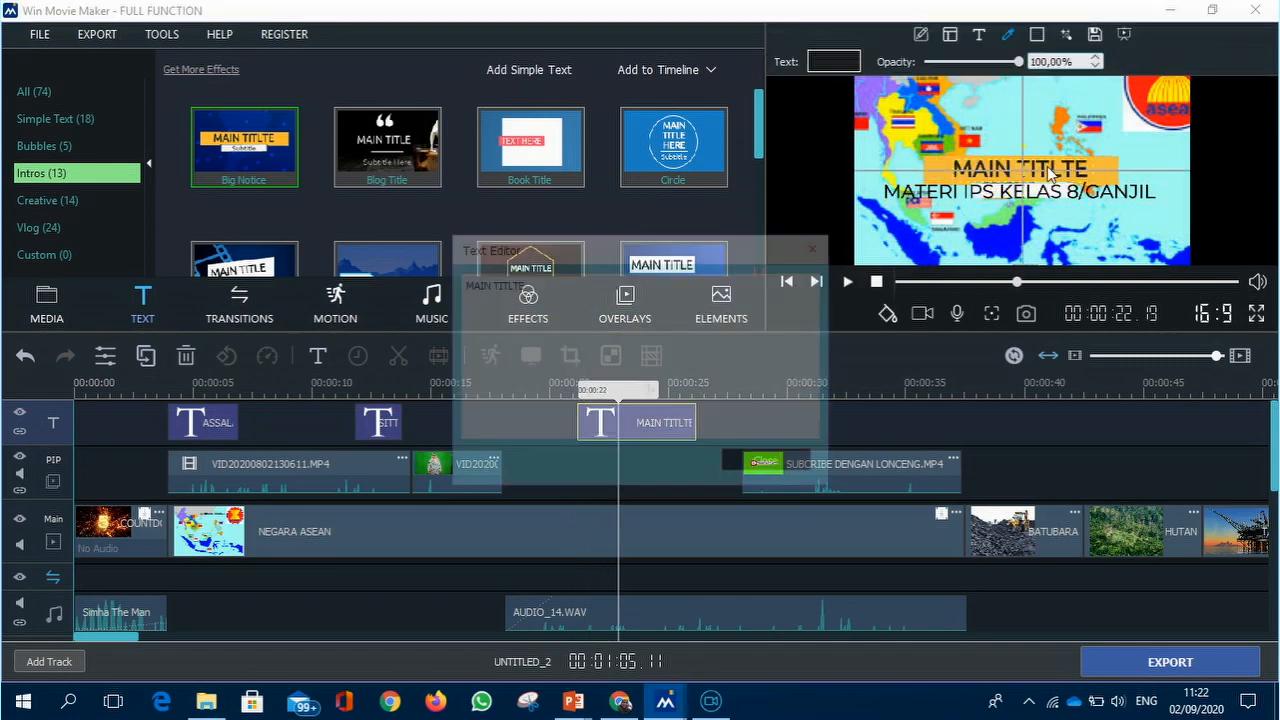
pyautogui.press('BackSpace')
pyautogui.press('BackSpace')
pyautogui.press('BackSpace')
pyautogui.press('BackSpace')
pyautogui.press('BackSpace')
pyautogui.press('BackSpace')
pyautogui.press('BackSpace')
pyautogui.press('BackSpace')
pyautogui.press('BackSpace')
pyautogui.press('BackSpace')
pyautogui.press('BackSpace')
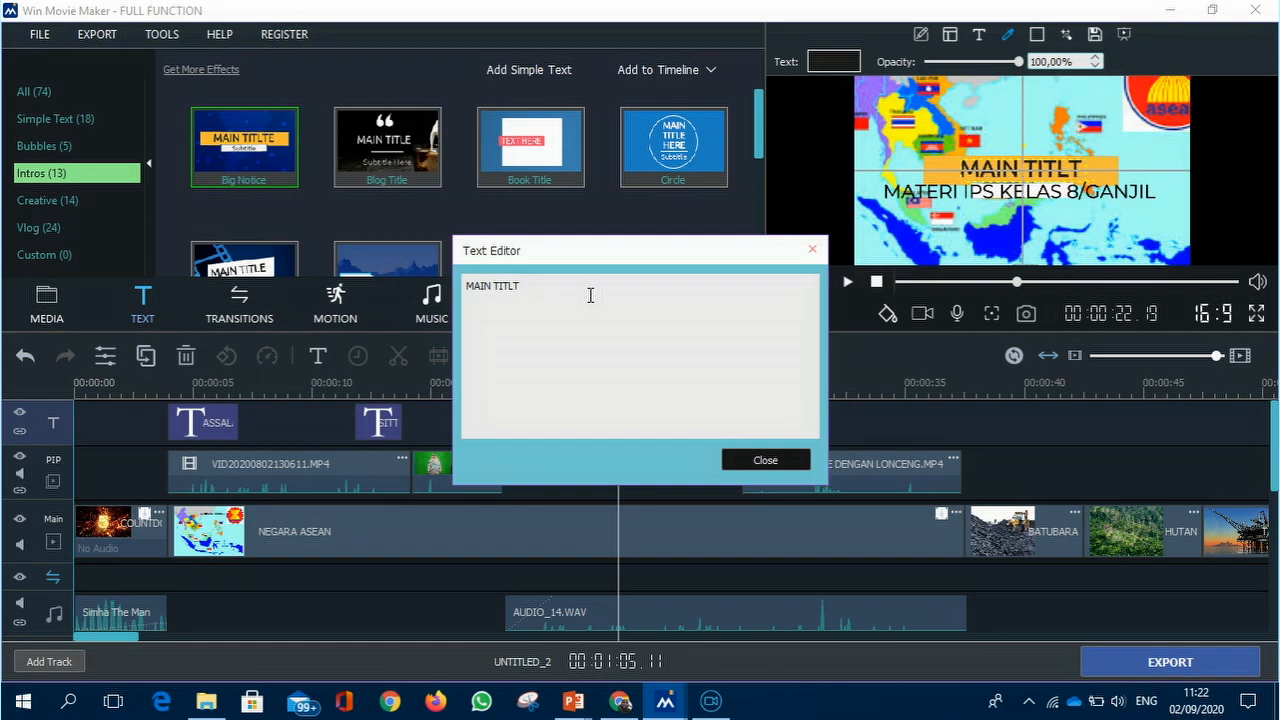
pyautogui.write('PO')
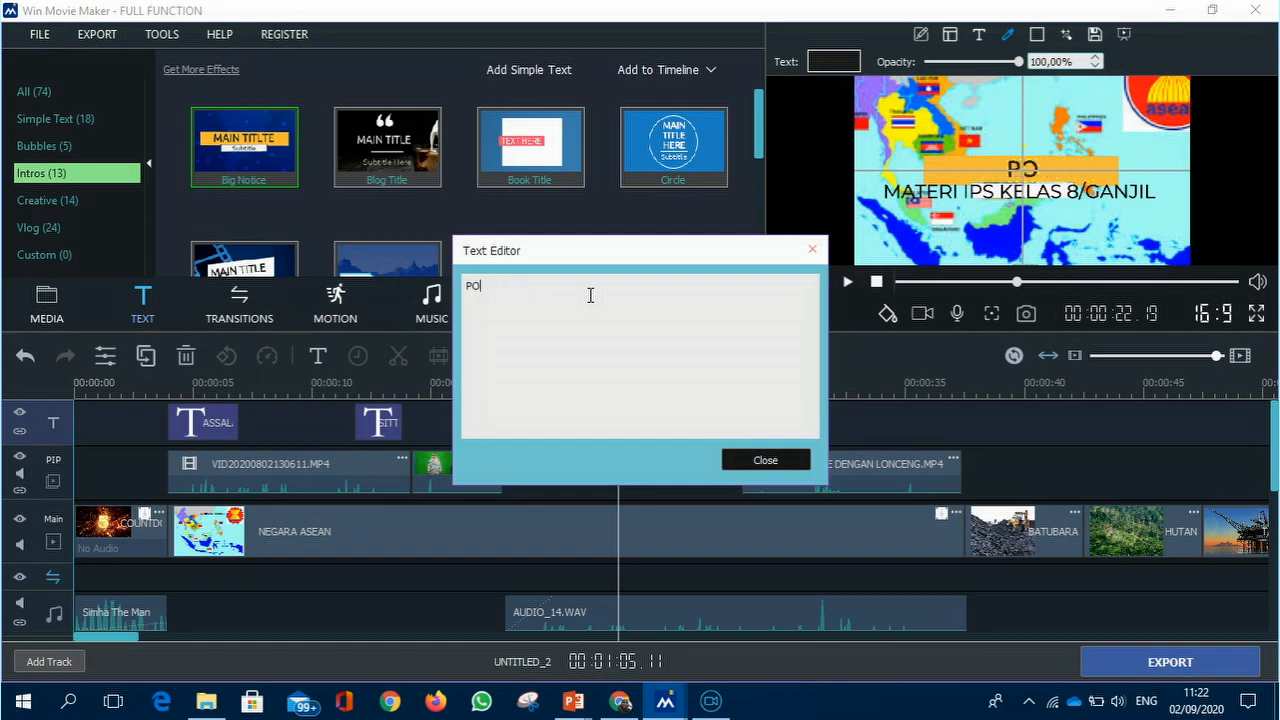
pyautogui.write('TENSI NEGARA ASEAN')
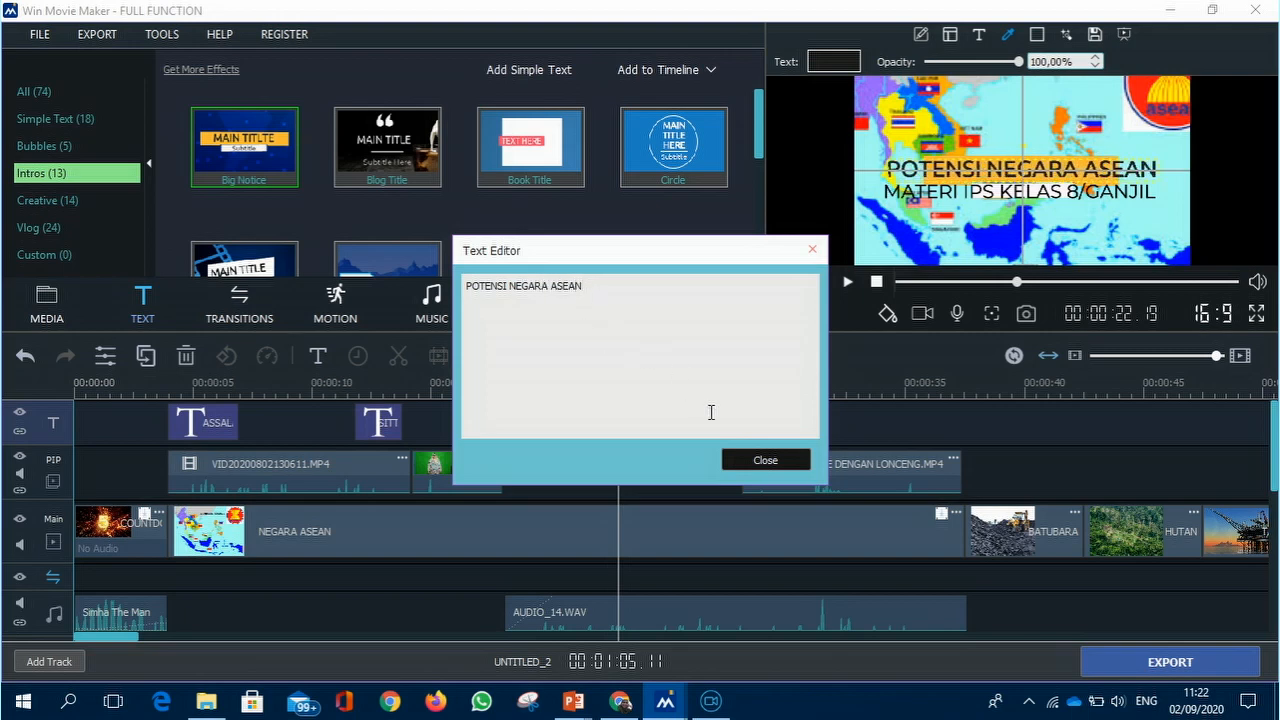
pyautogui.click(745, 464)
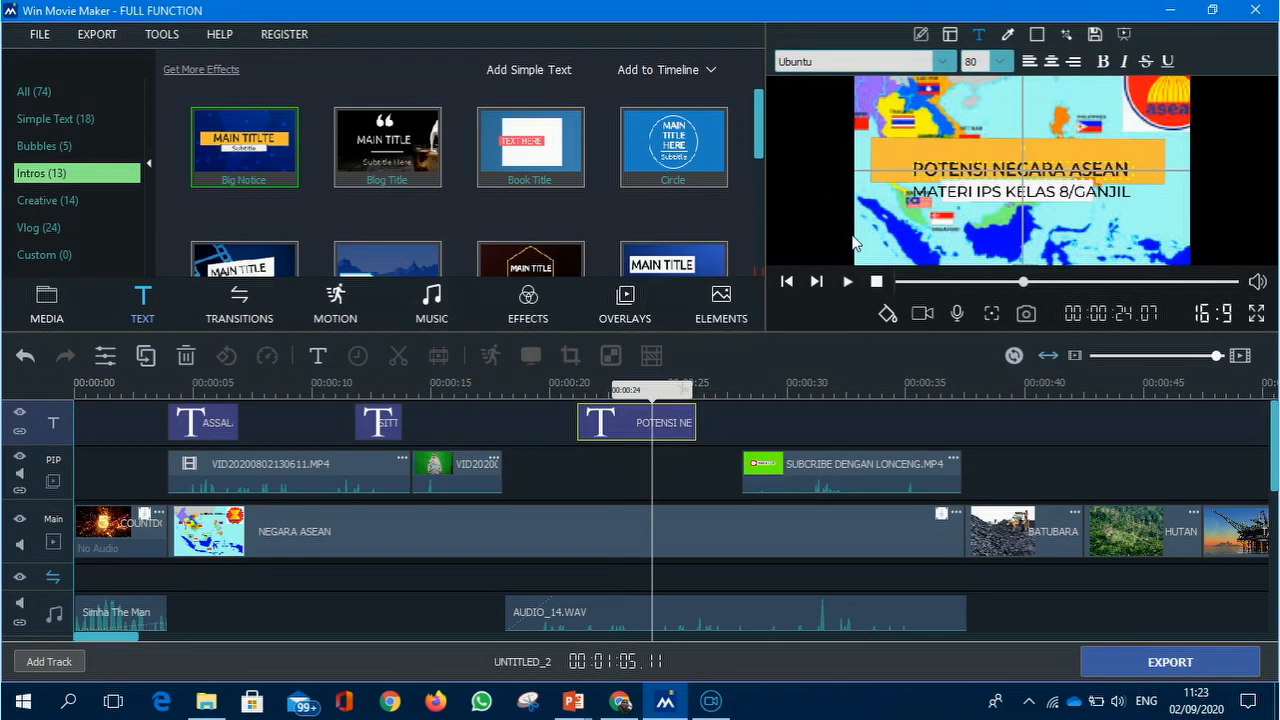
# Move the POTENSI NEGARA ASEAN text slightly up within its orange banner and select the subtitle below, leaving its wording as is
pyautogui.moveTo(960, 162); pyautogui.dragTo(955, 152)
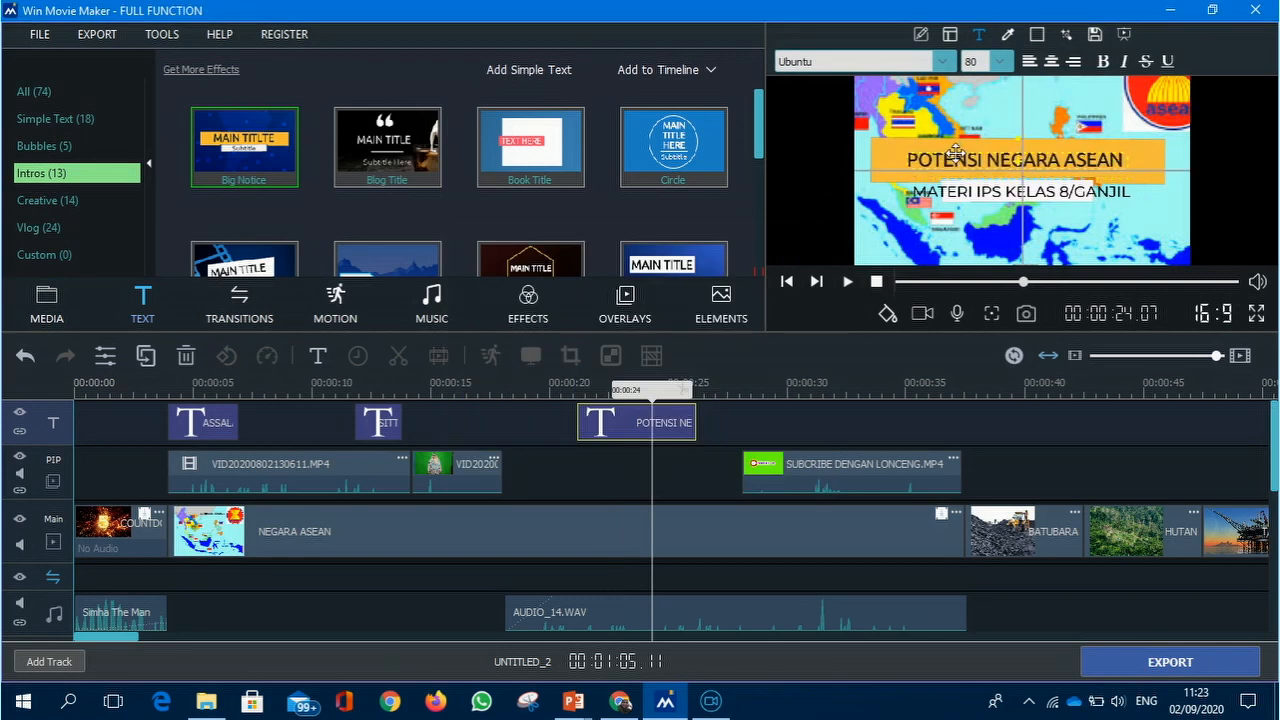
pyautogui.doubleClick(988, 196)
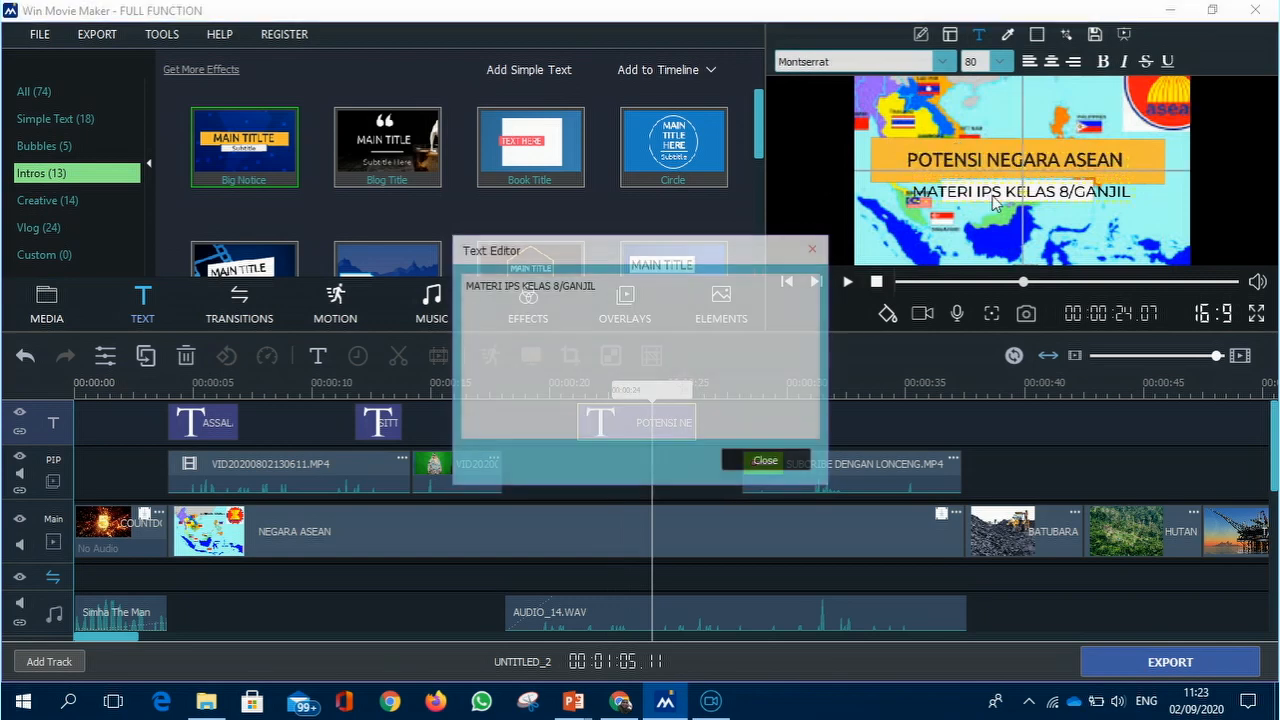
pyautogui.click(812, 249)
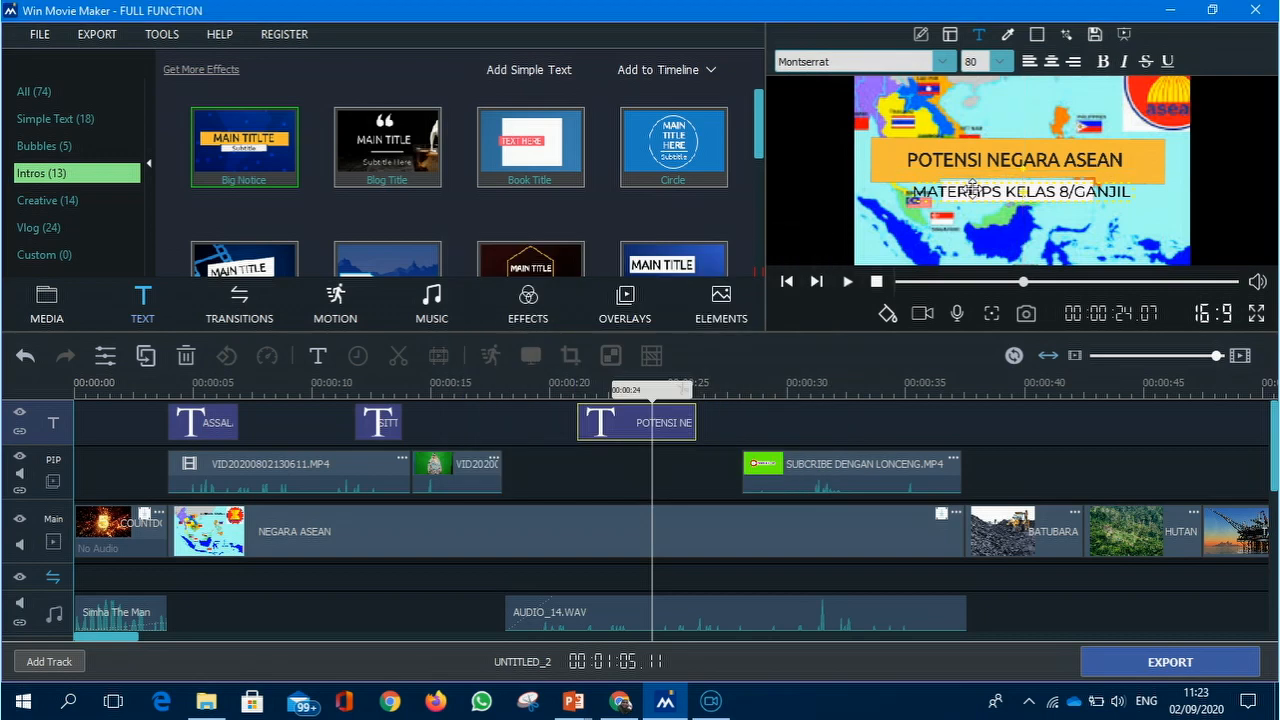
# Nudge the MATERI IPS KELAS 8/GANJIL subtitle slightly down below the orange banner
pyautogui.moveTo(985, 193); pyautogui.dragTo(981, 195)
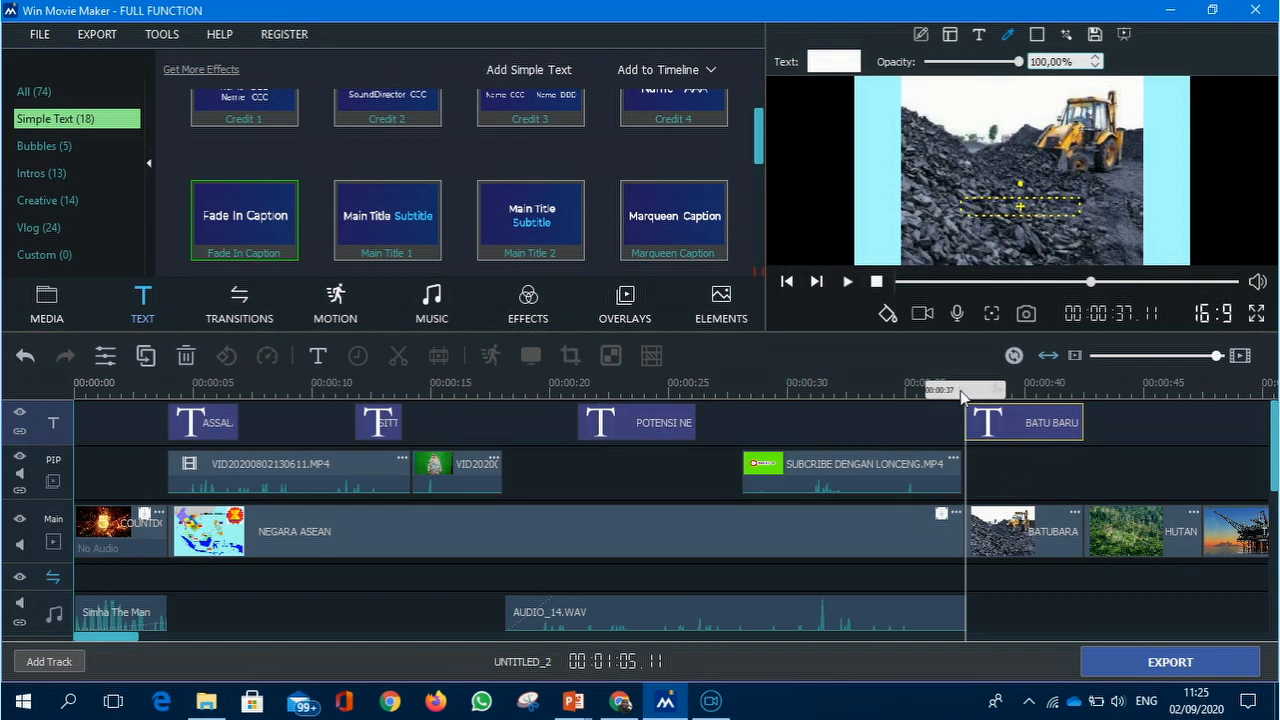
# Check the BATU BARU caption over the coal clip and move it slightly lower in the frame, leaving its wording as is
pyautogui.moveTo(960, 390); pyautogui.dragTo(1017, 396)
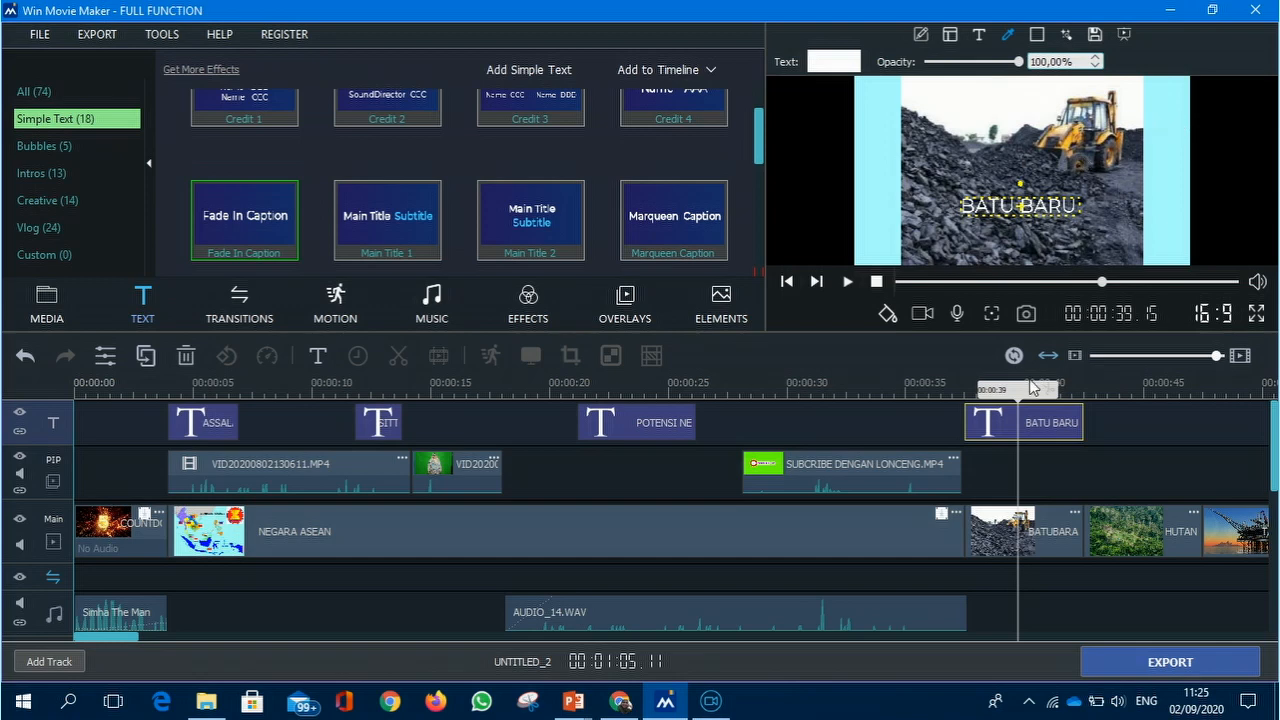
pyautogui.moveTo(1030, 397); pyautogui.dragTo(1144, 443)
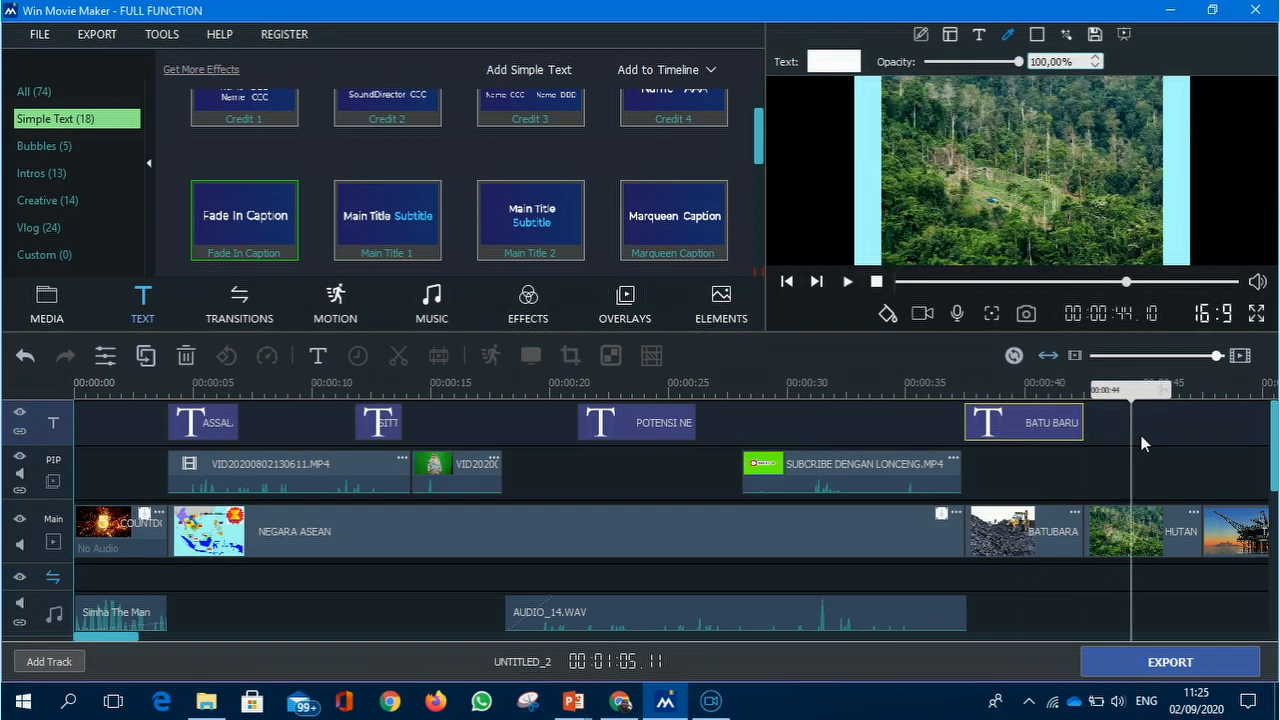
pyautogui.click(1144, 443)
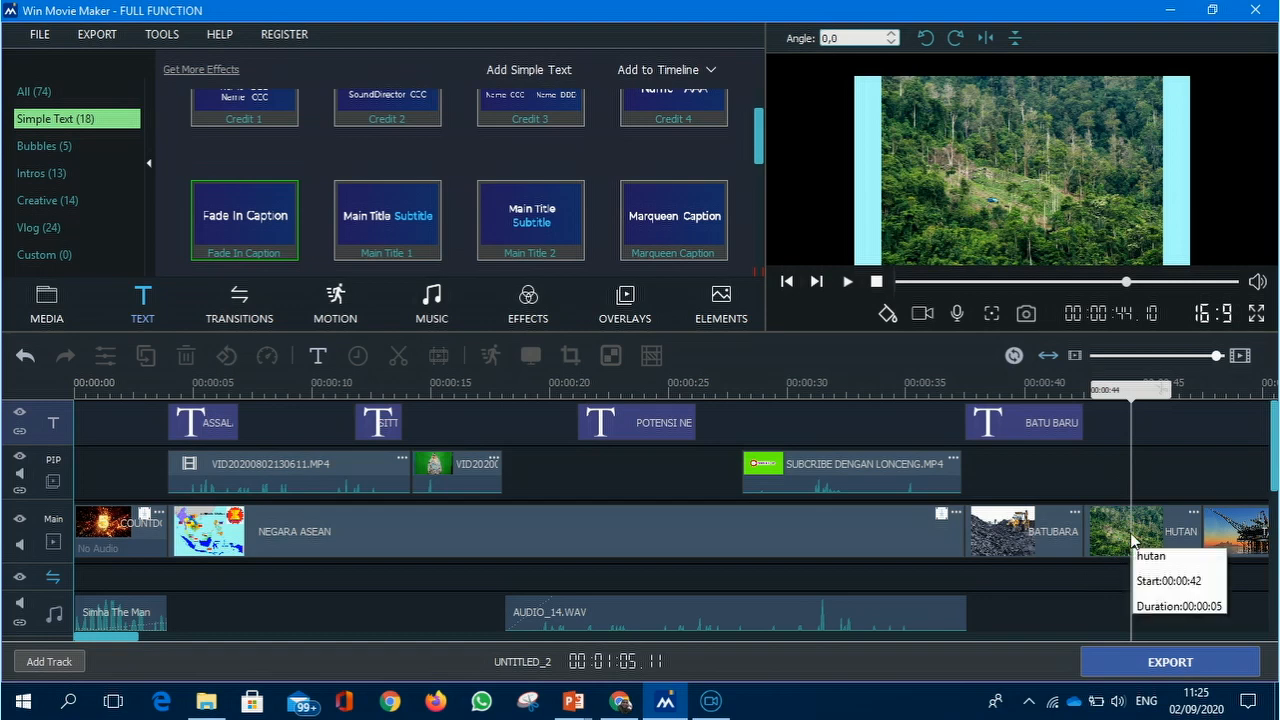
pyautogui.click(1038, 428)
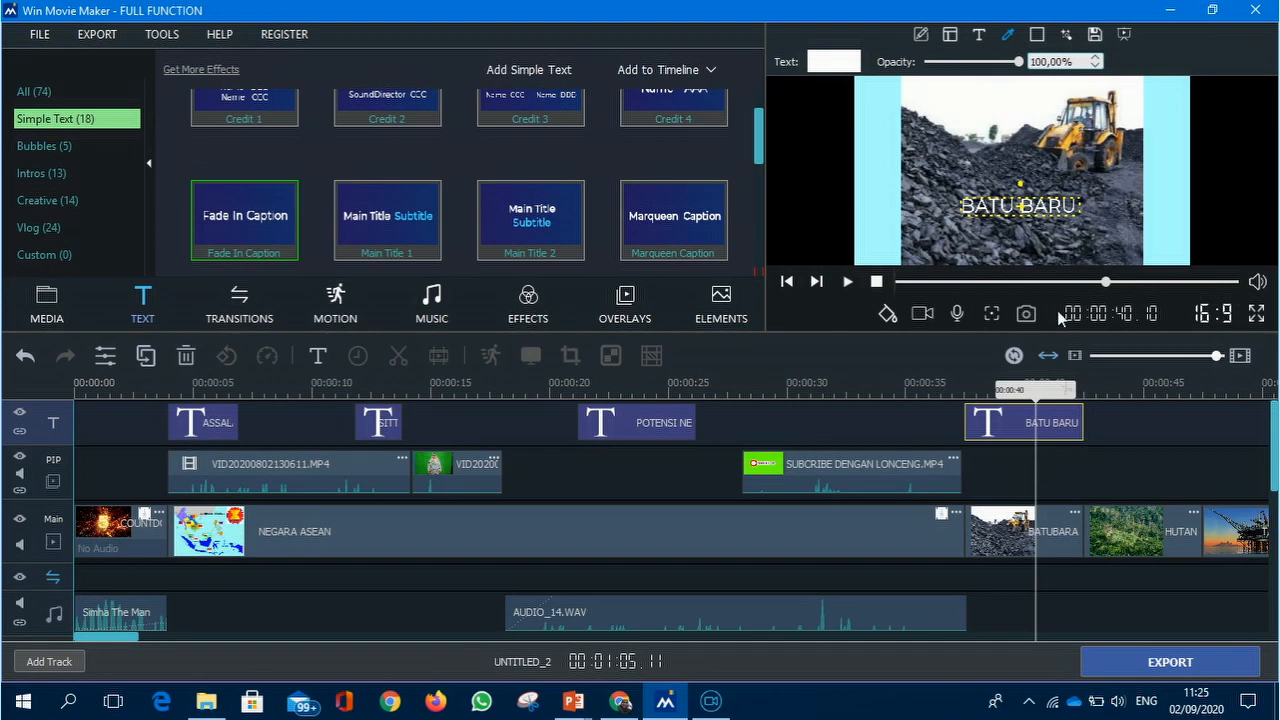
pyautogui.moveTo(1020, 203); pyautogui.dragTo(1016, 217)
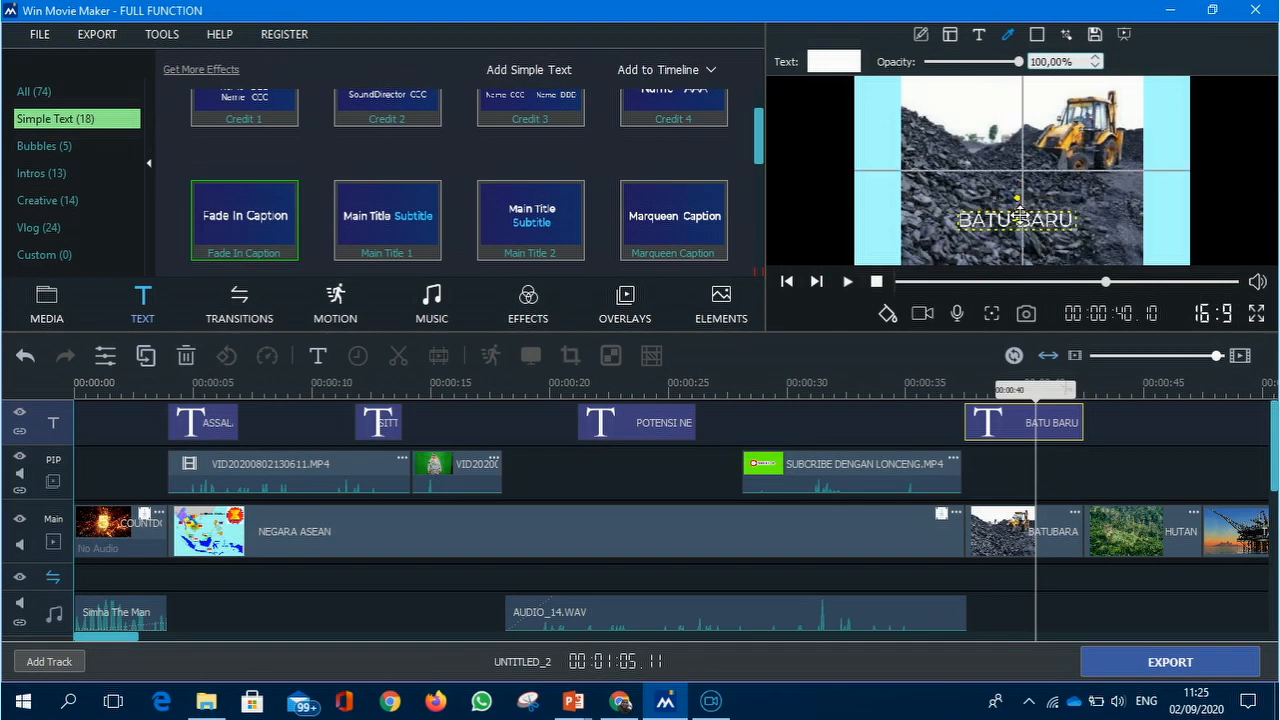
pyautogui.doubleClick(1016, 217)
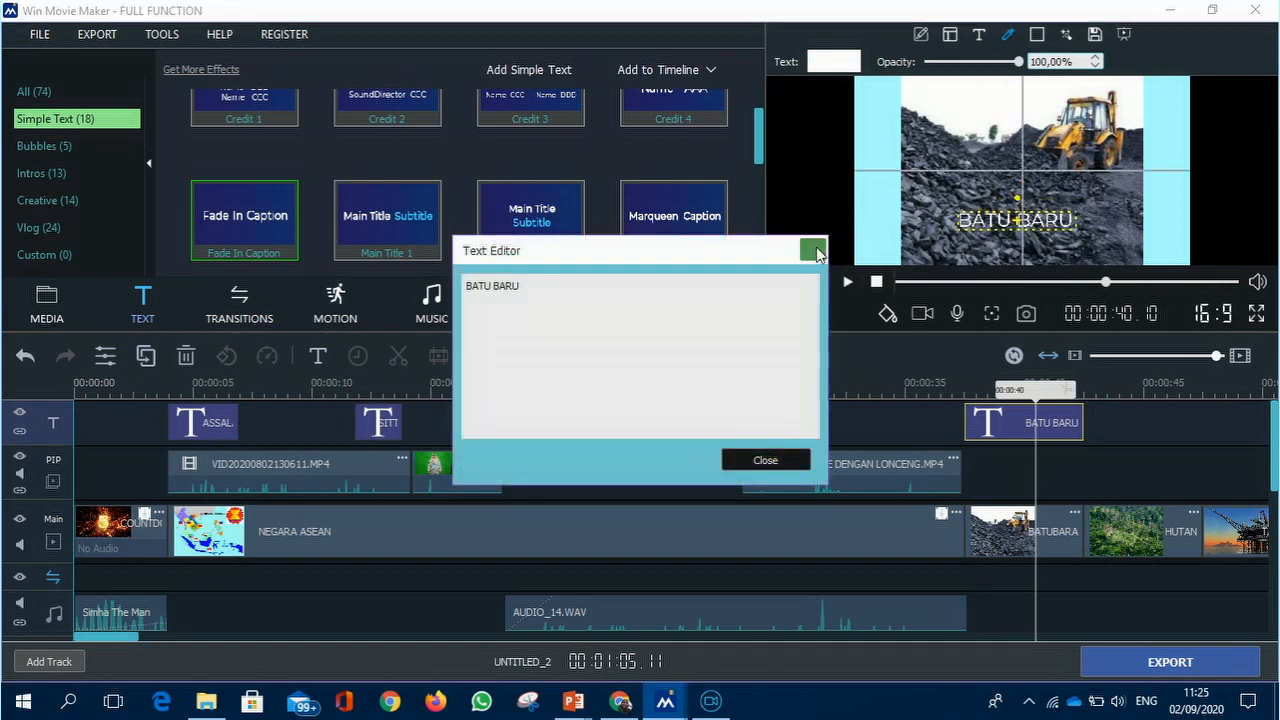
pyautogui.click(812, 249)
# Duplicate the BATU BARU caption so the copy sits above the forest clip, and select the copy
pyautogui.rightClick(1050, 432)
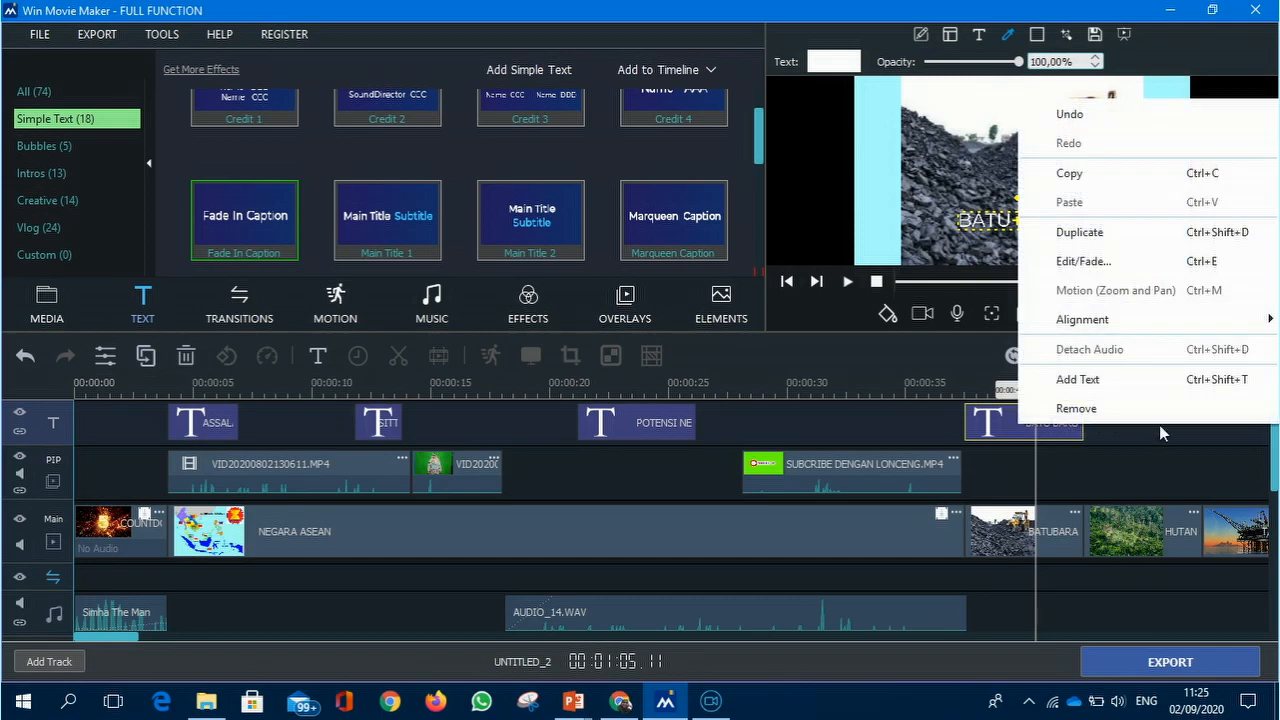
pyautogui.click(1080, 232)
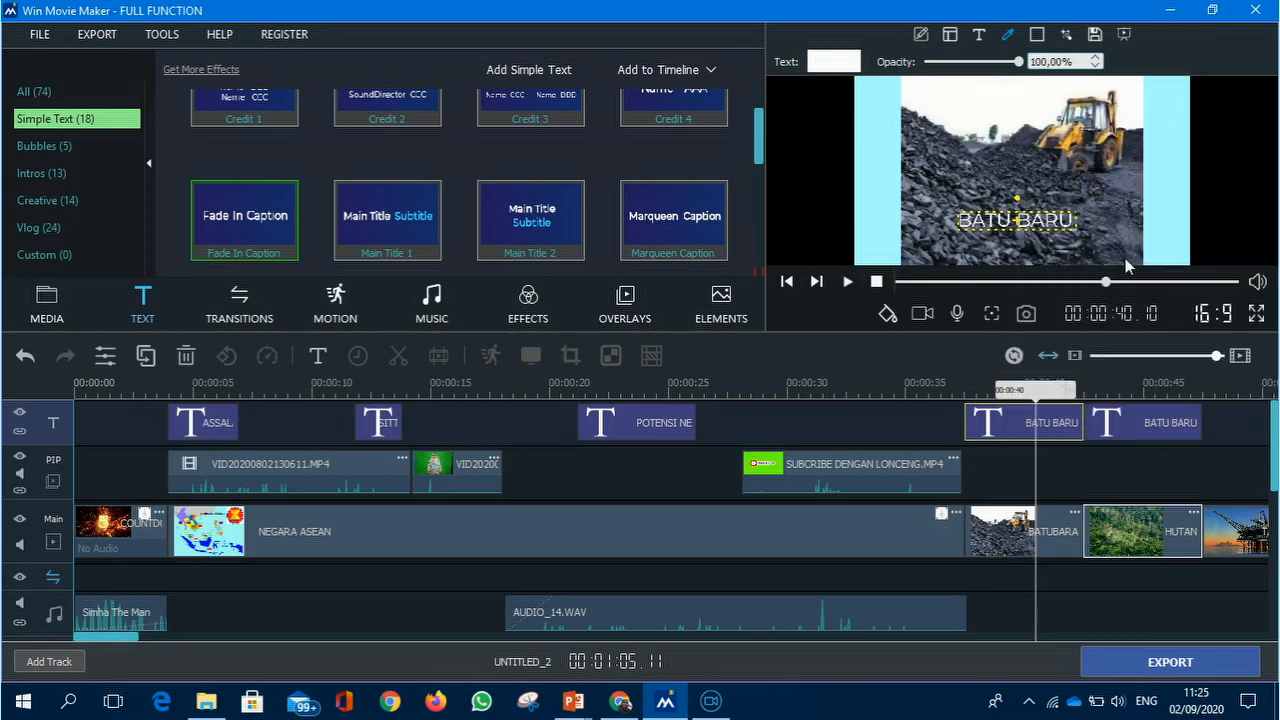
pyautogui.click(1150, 415)
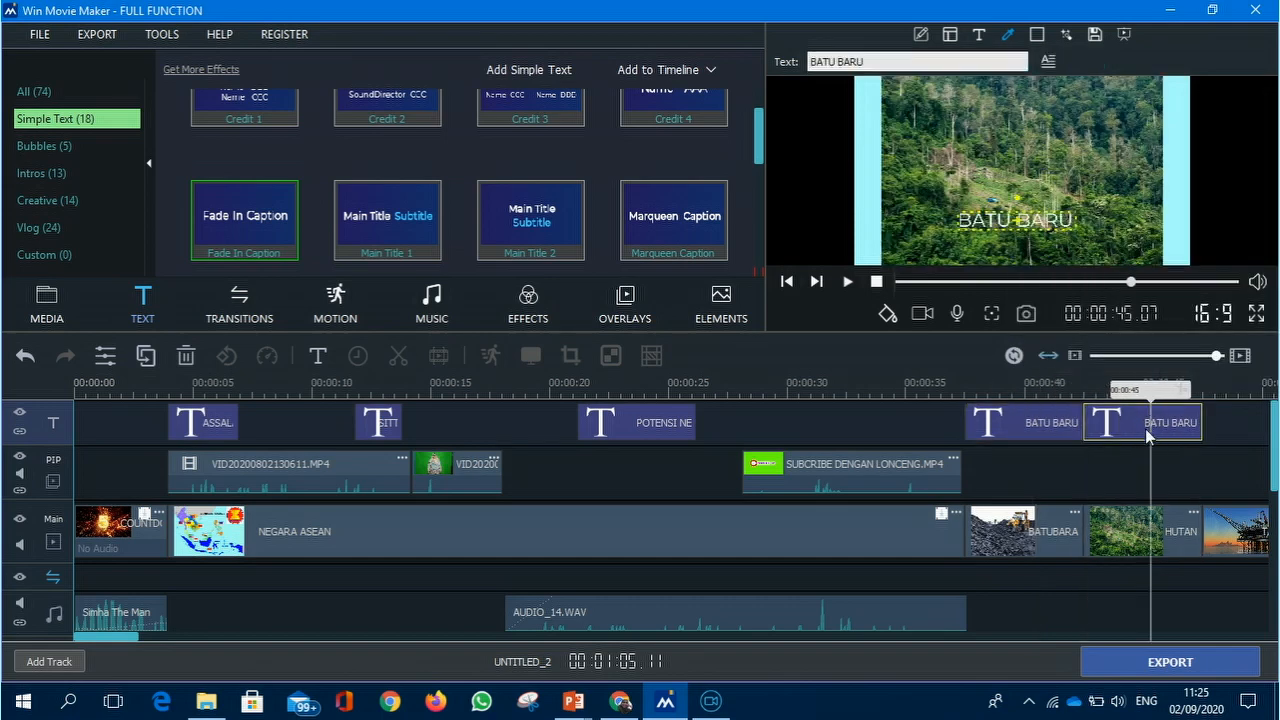
# Replace the text of the copied caption above the forest clip with HUTAN
pyautogui.click(903, 61)
pyautogui.press('BackSpace')
pyautogui.press('BackSpace')
pyautogui.press('BackSpace')
pyautogui.press('BackSpace')
pyautogui.press('BackSpace')
pyautogui.press('BackSpace')
pyautogui.press('BackSpace')
pyautogui.press('BackSpace')
pyautogui.press('BackSpace')
pyautogui.write('HUTAN')
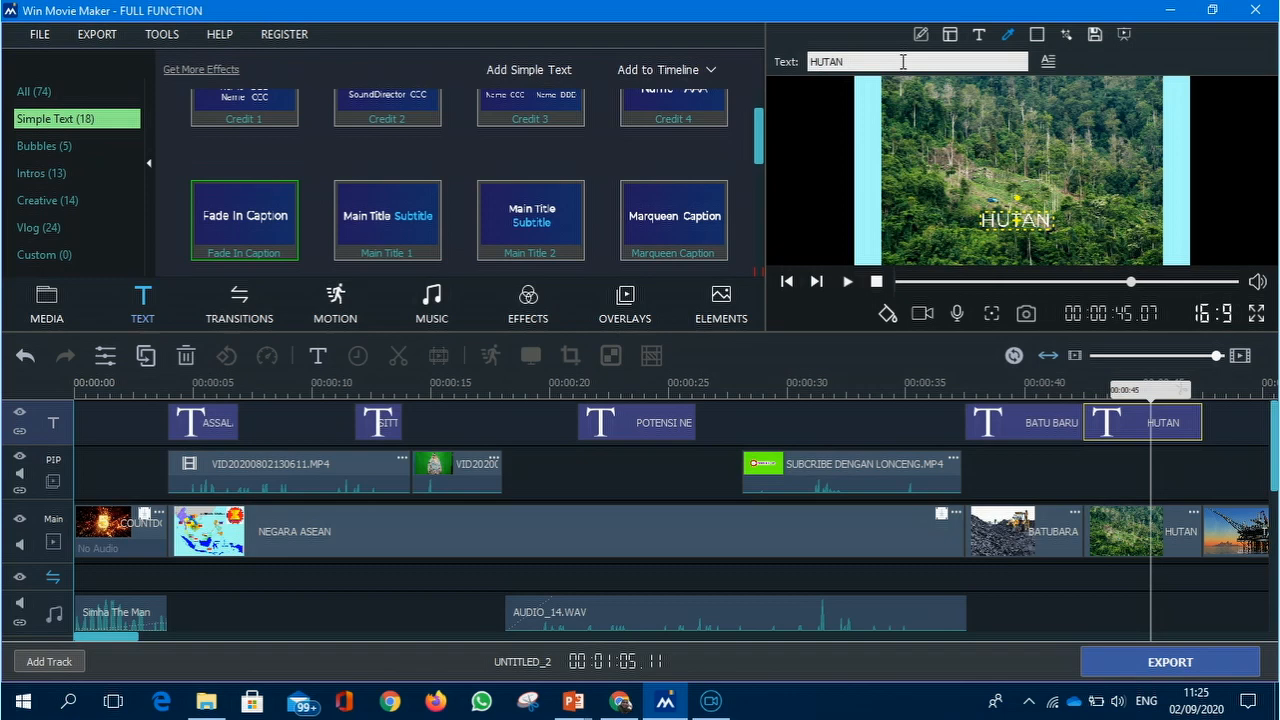
# Duplicate the HUTAN caption above the offshore rig clip and change the copy's text to POTENSI PERTAMBANGAN DASAR LAUT
pyautogui.click(1183, 430)
pyautogui.rightClick(1183, 430)
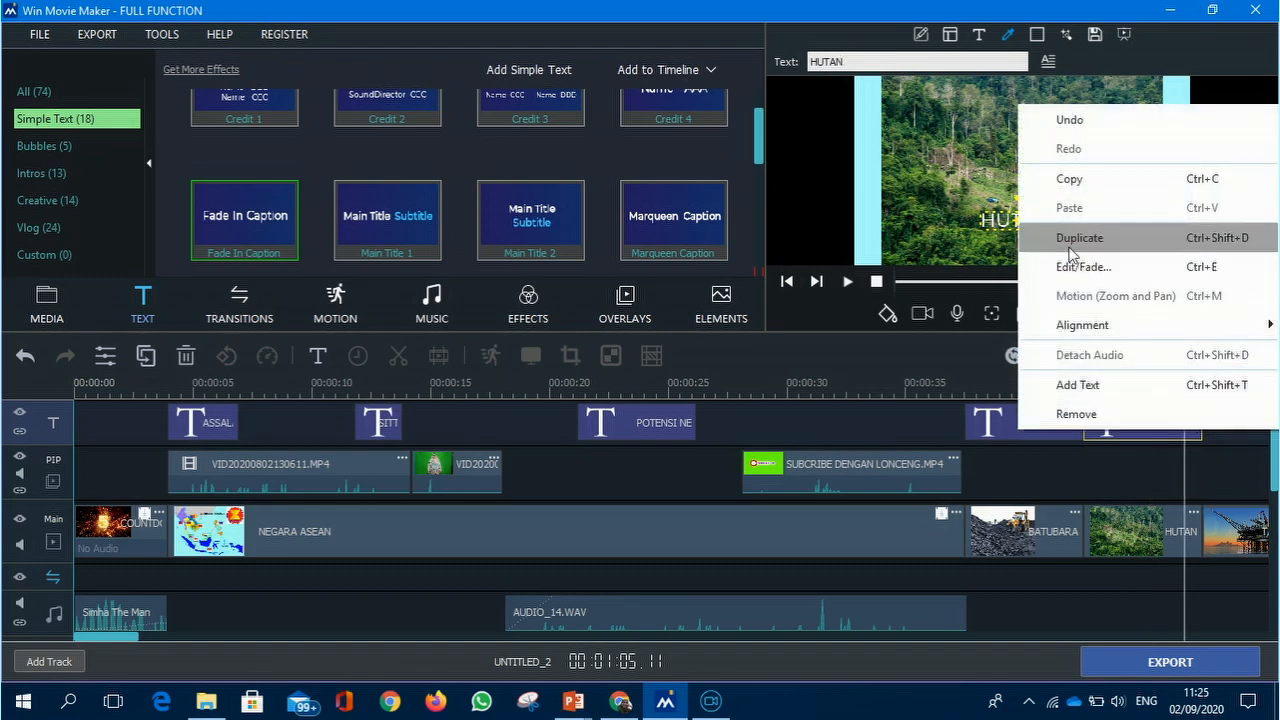
pyautogui.click(1069, 249)
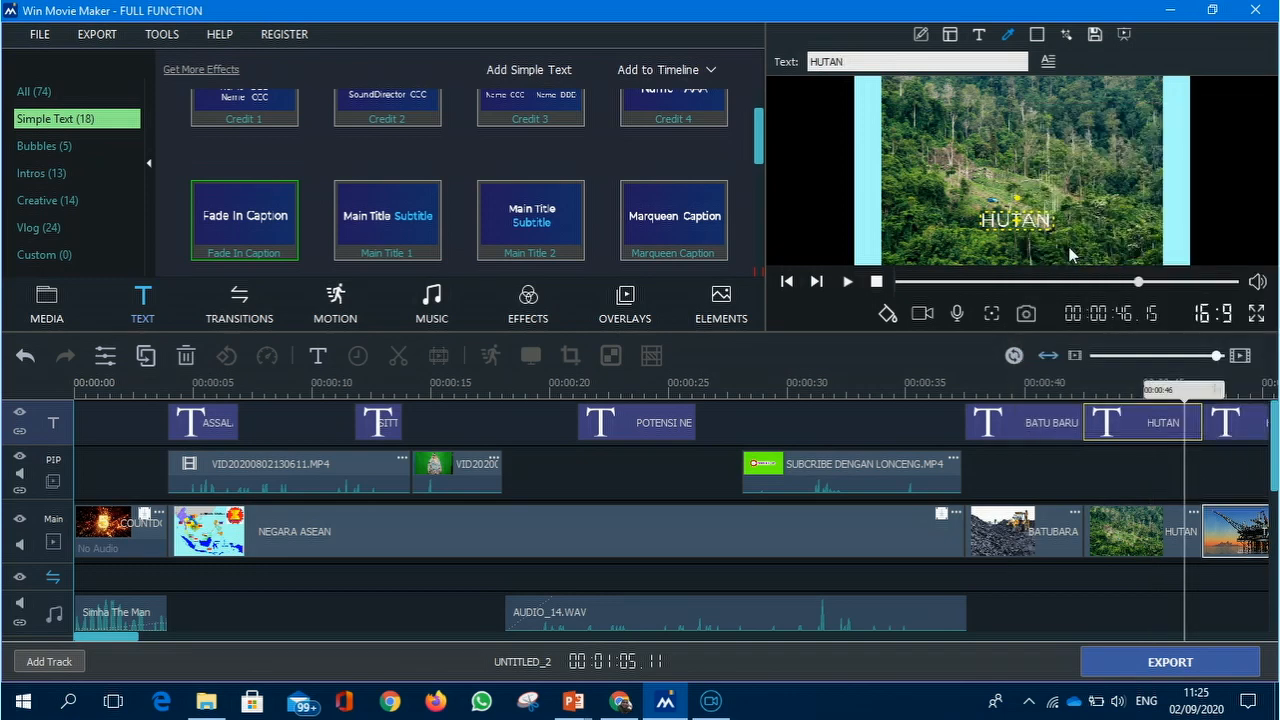
pyautogui.click(1243, 429)
# Play the timeline from about 37 seconds to check the captions on the coal, forest and offshore rig clips
pyautogui.moveTo(1230, 392); pyautogui.dragTo(953, 469)
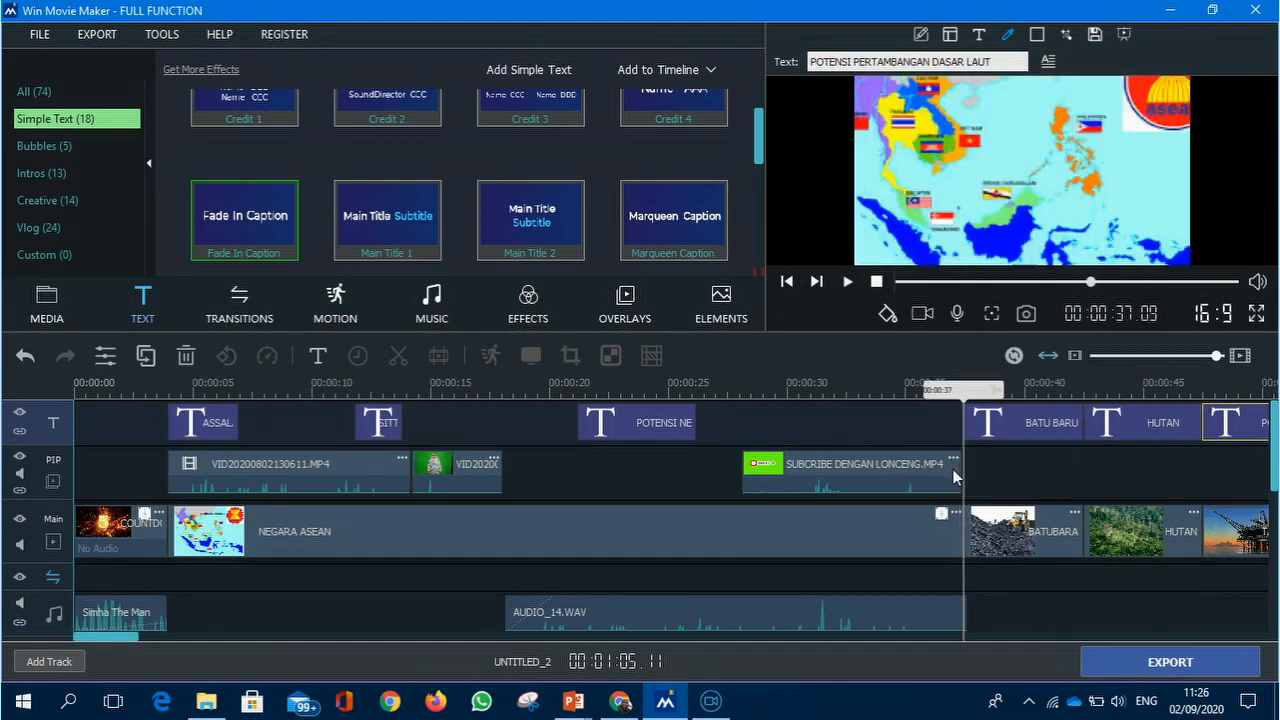
pyautogui.click(848, 282)
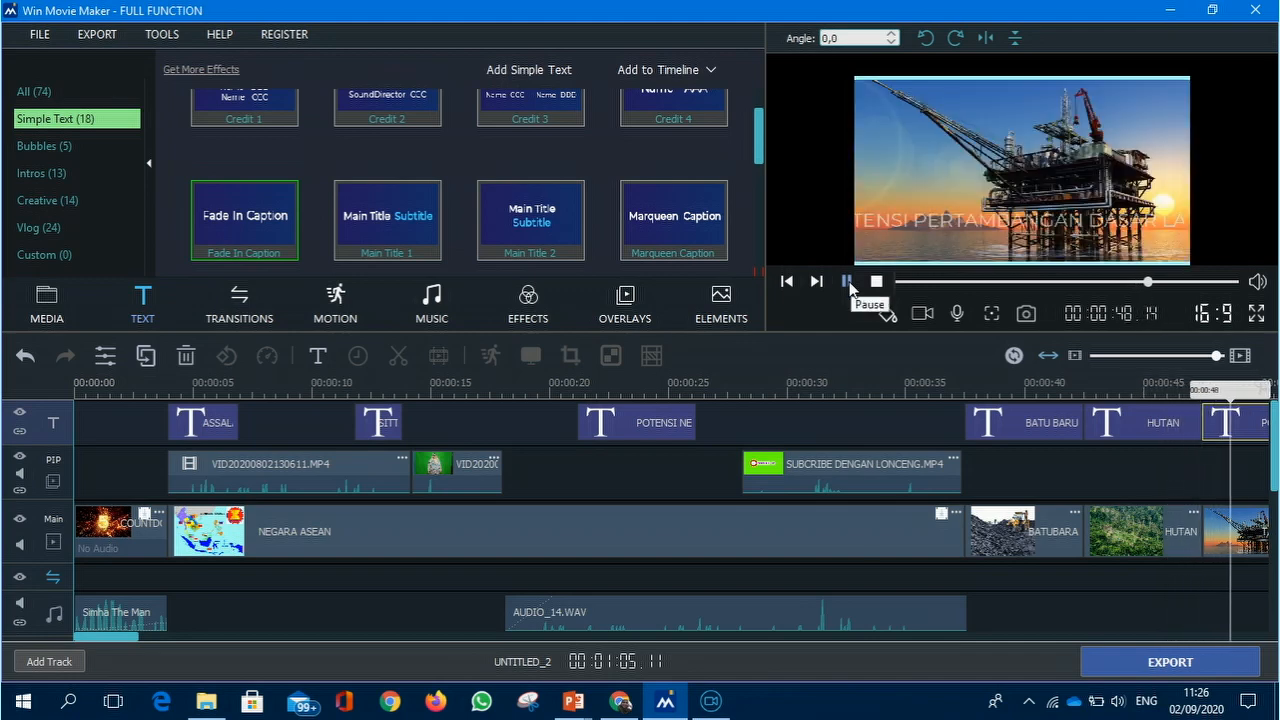
pyautogui.click(848, 283)
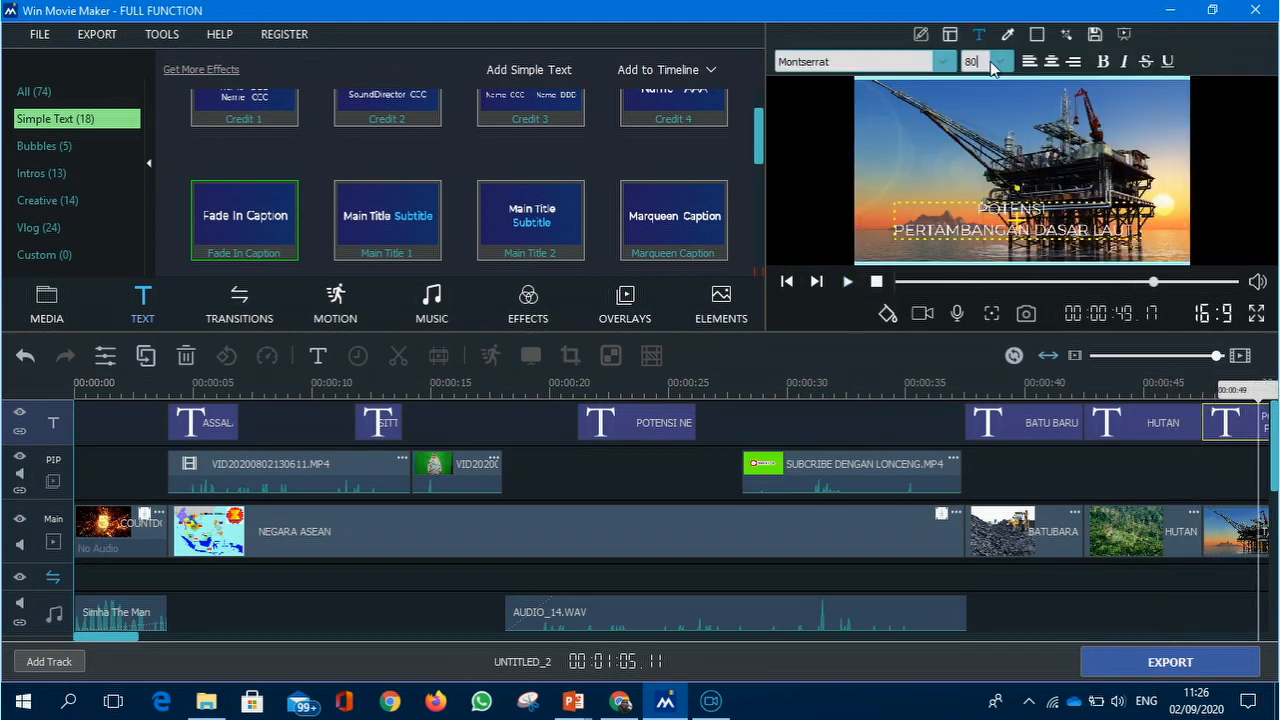
# Set the POTENSI PERTAMBANGAN DASAR LAUT caption's font size to 90
pyautogui.press('BackSpace')
pyautogui.press('BackSpace')
pyautogui.write('90')
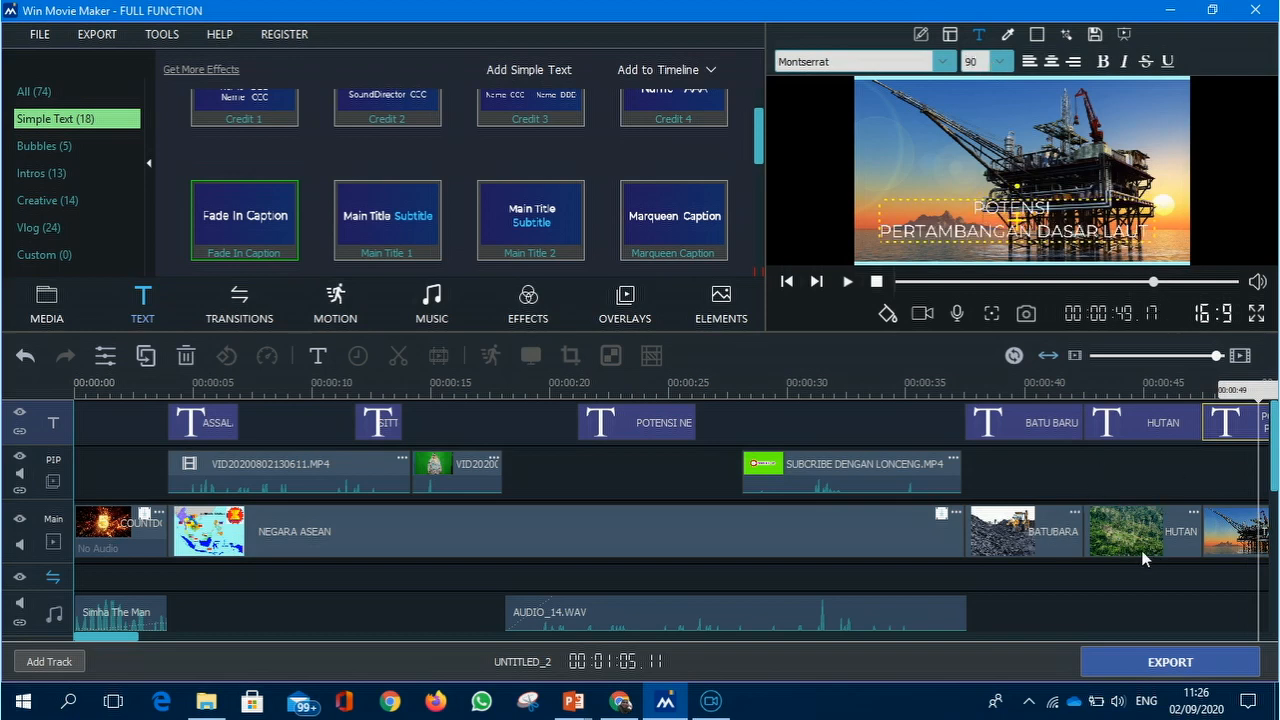
pyautogui.moveTo(1239, 392); pyautogui.dragTo(1231, 396)
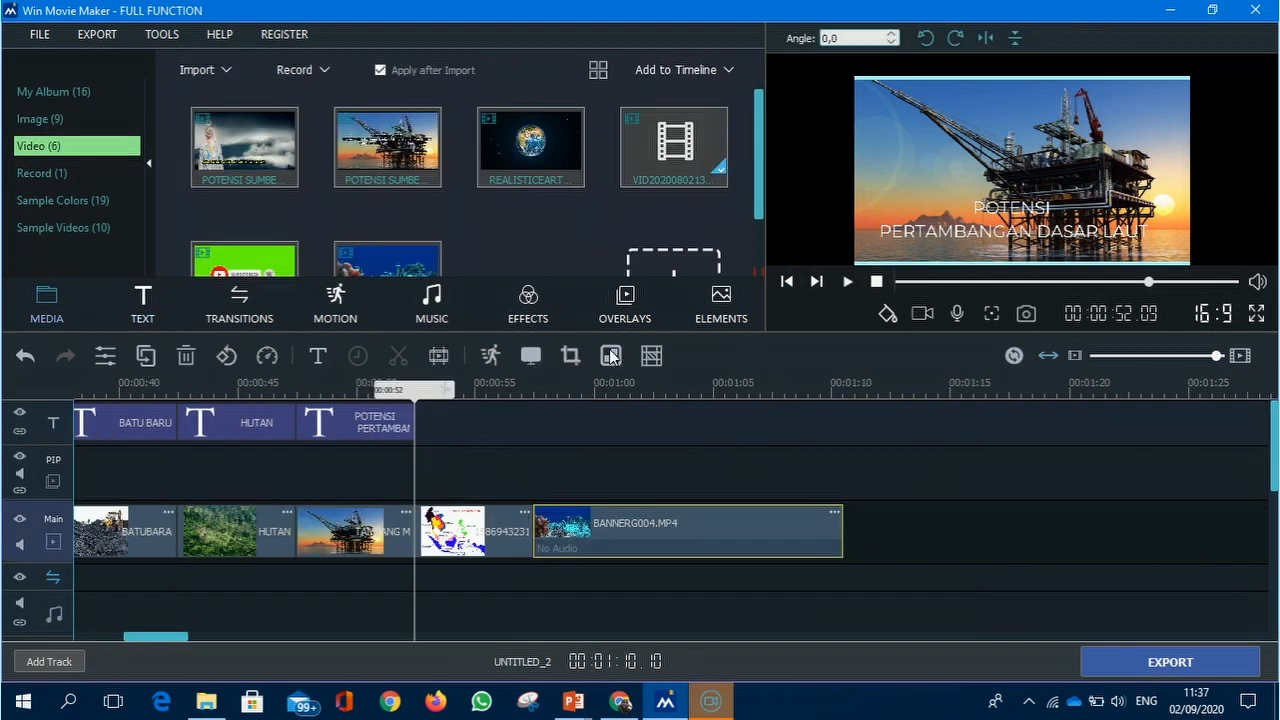
# Add the Pinpoint element to the PIP track at the start of the ASEAN Grouping map clip
pyautogui.click(704, 297)
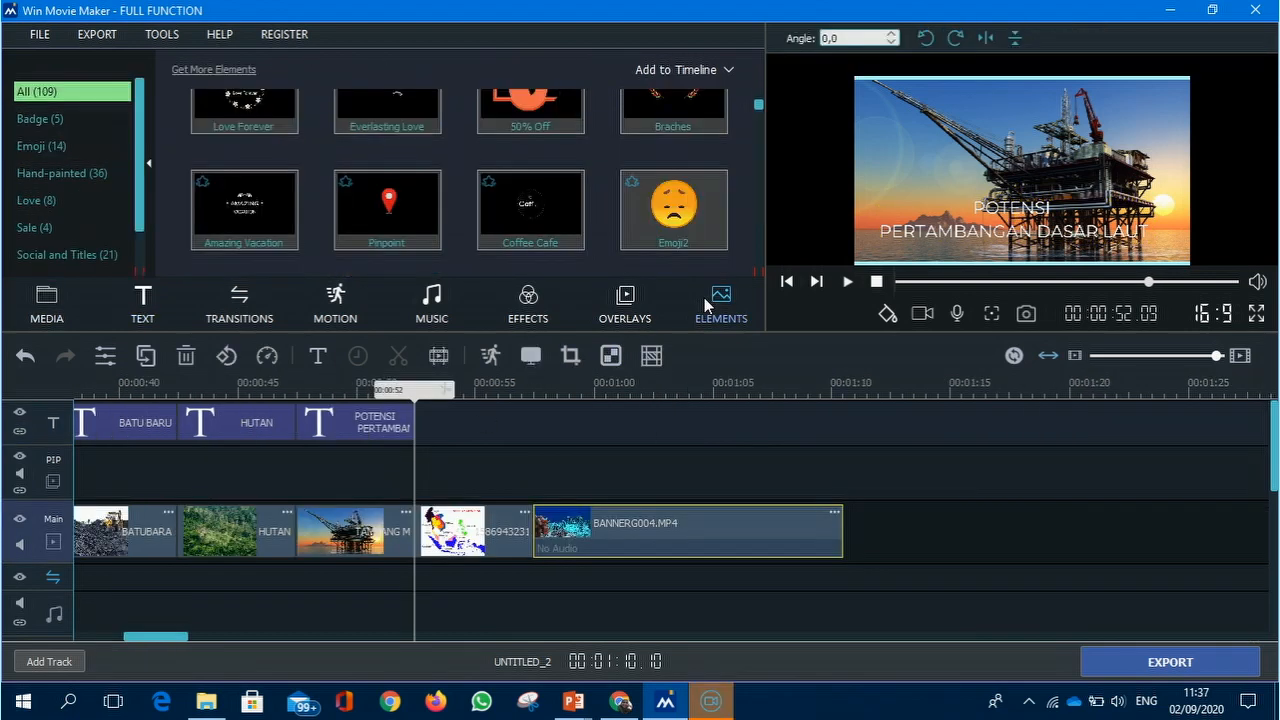
pyautogui.click(386, 203)
pyautogui.rightClick(386, 203)
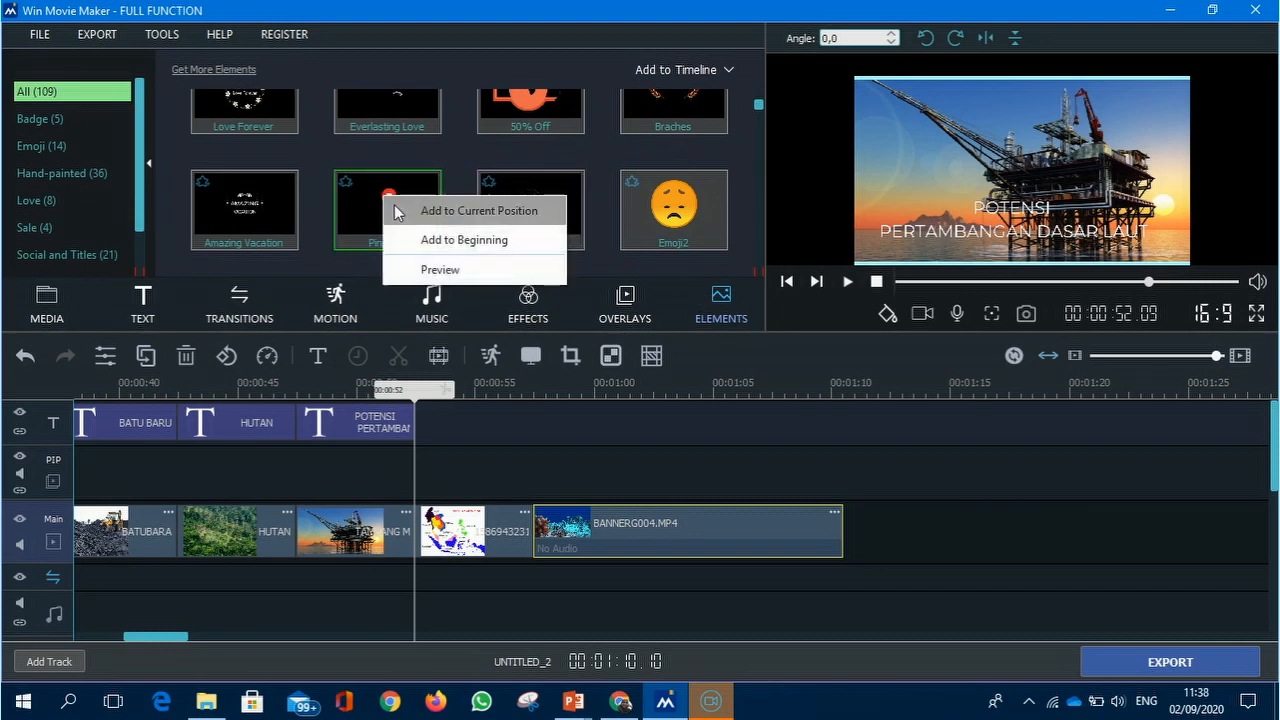
pyautogui.click(490, 224)
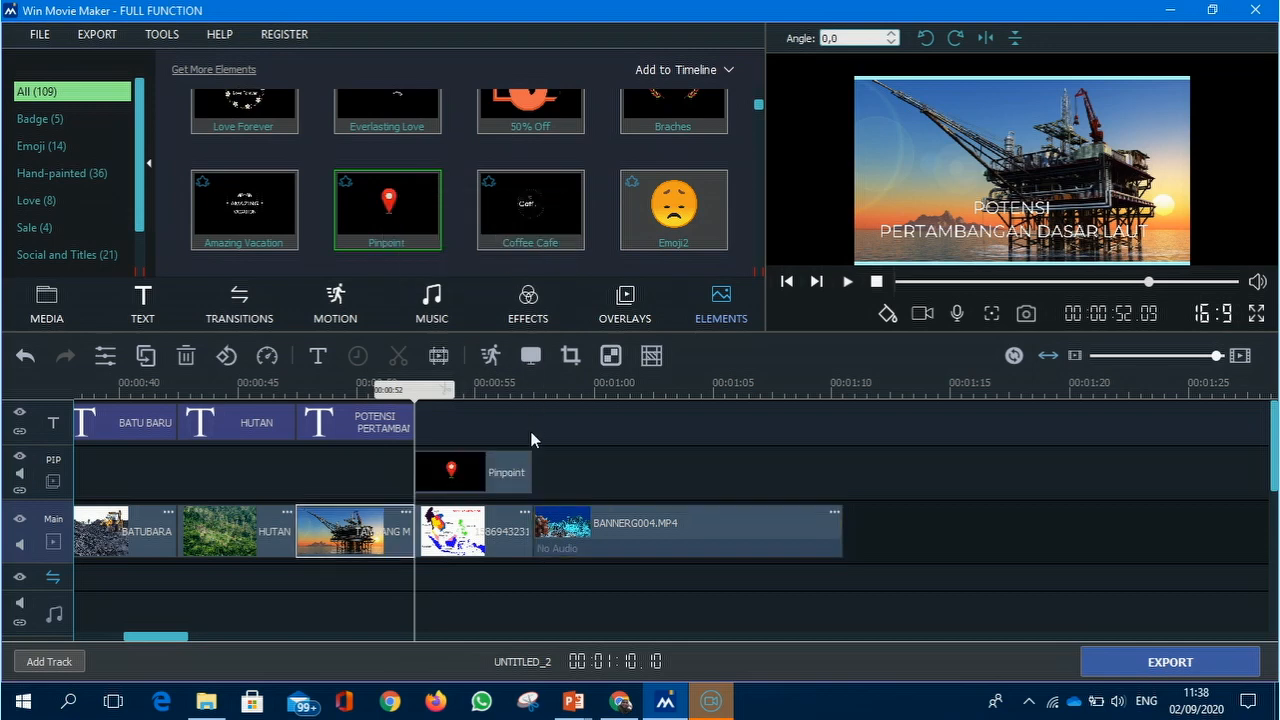
# Move the pin onto Indonesia on the map and shorten the Pinpoint clip to about half the map clip's length
pyautogui.click(463, 472)
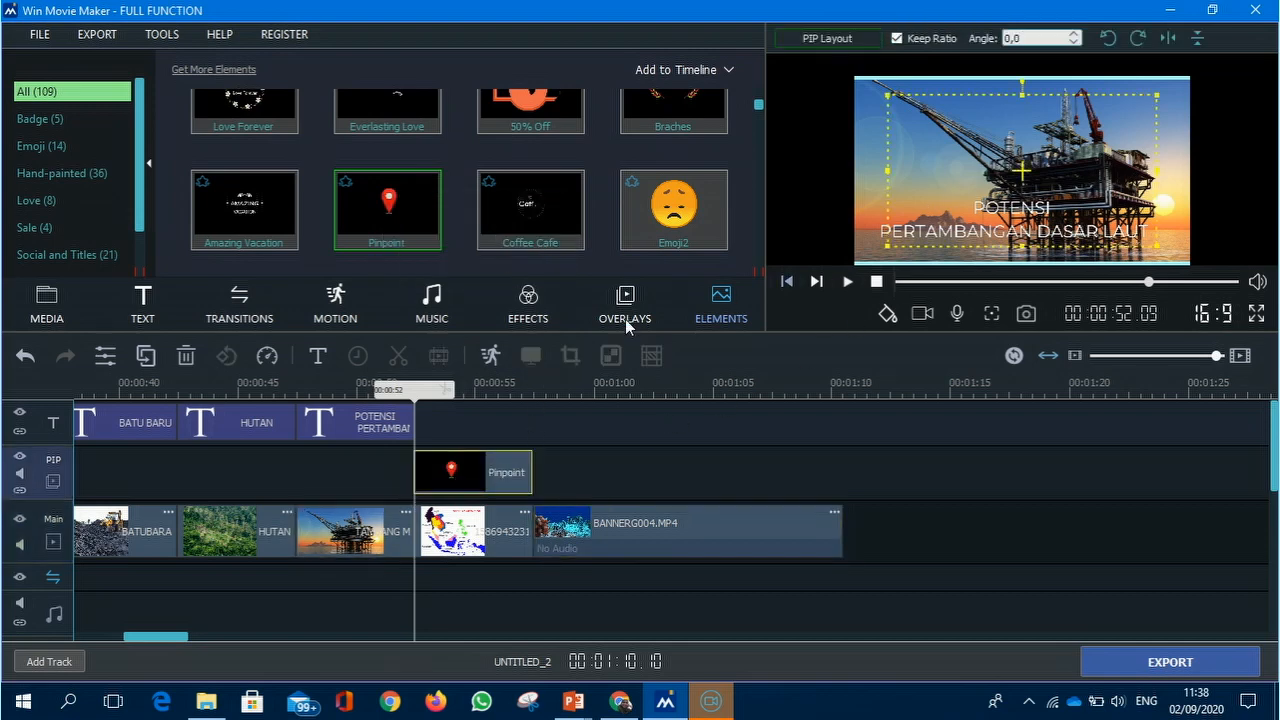
pyautogui.moveTo(414, 390); pyautogui.dragTo(432, 397)
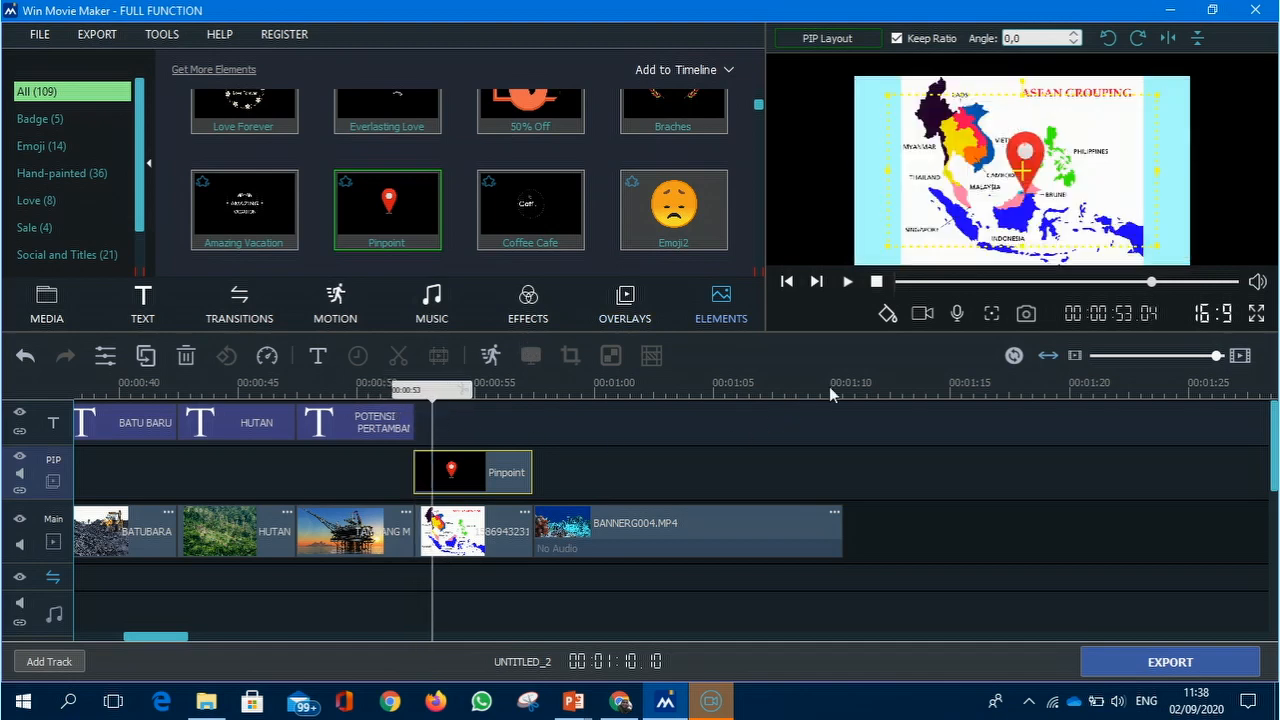
pyautogui.moveTo(1025, 155); pyautogui.dragTo(1033, 202)
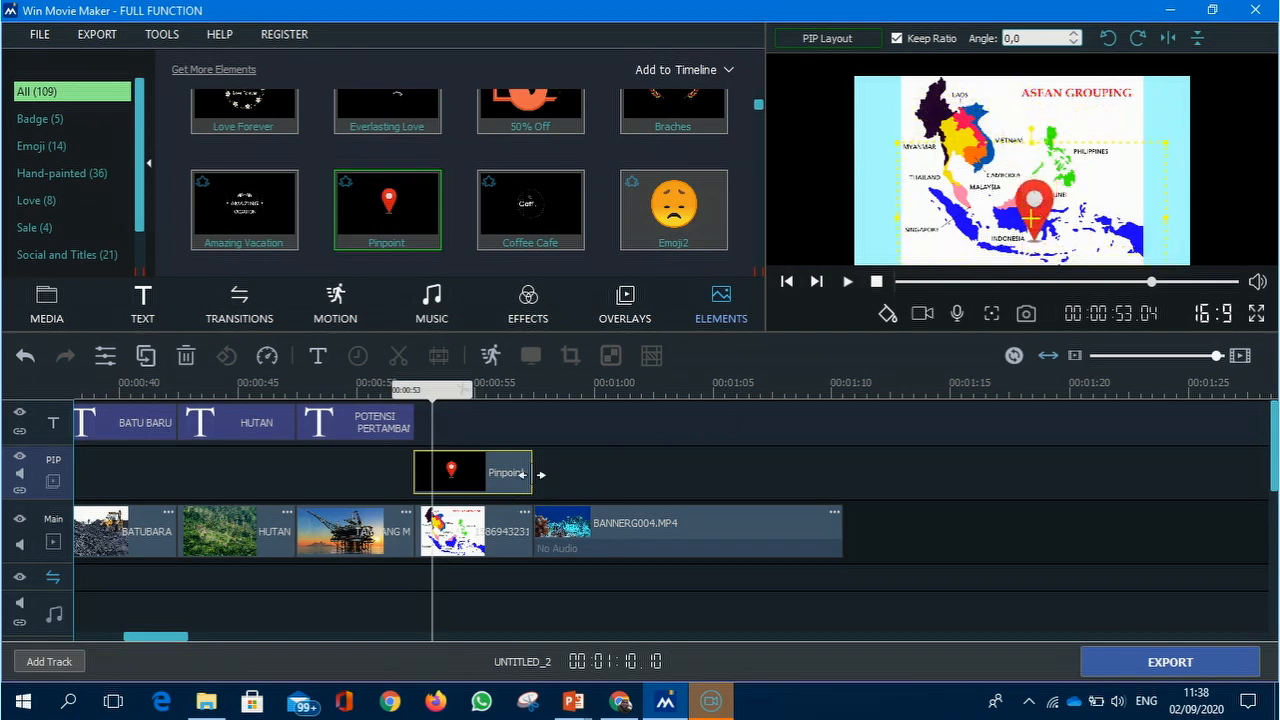
pyautogui.moveTo(531, 476); pyautogui.dragTo(468, 478)
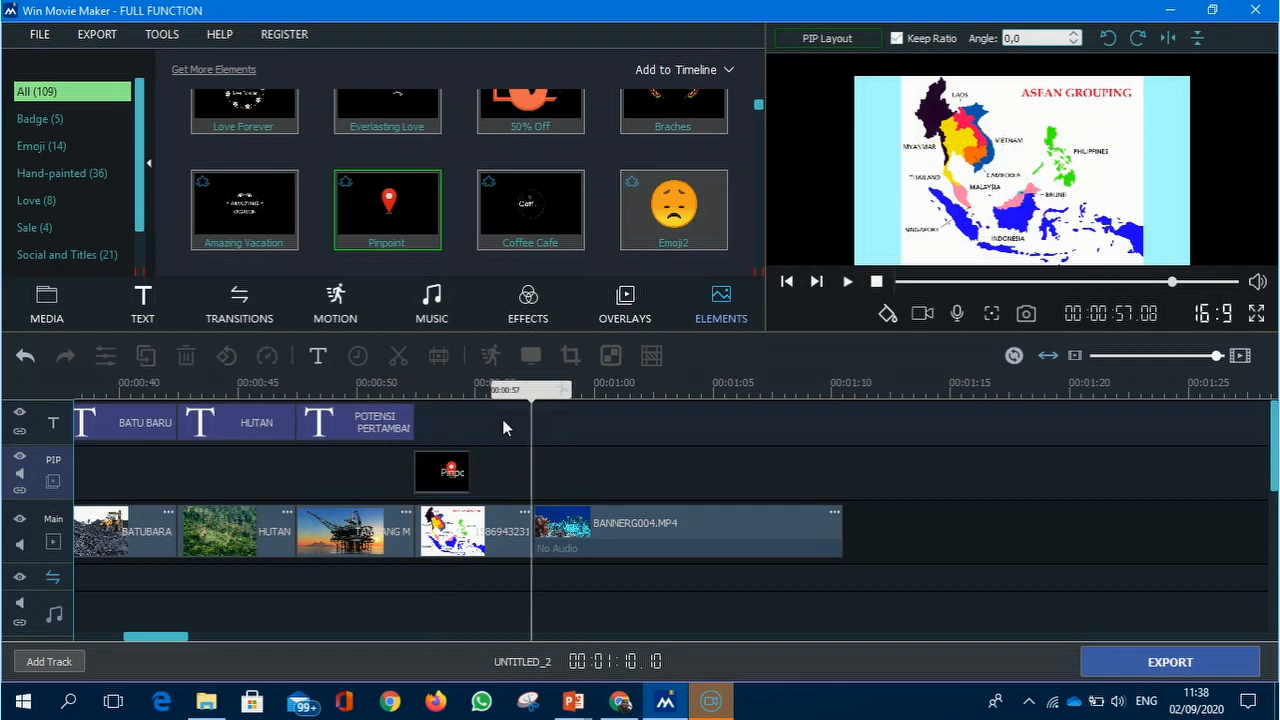
# Duplicate the shortened Pinpoint clip on the PIP track
pyautogui.moveTo(520, 400); pyautogui.dragTo(441, 400)
pyautogui.click(455, 480)
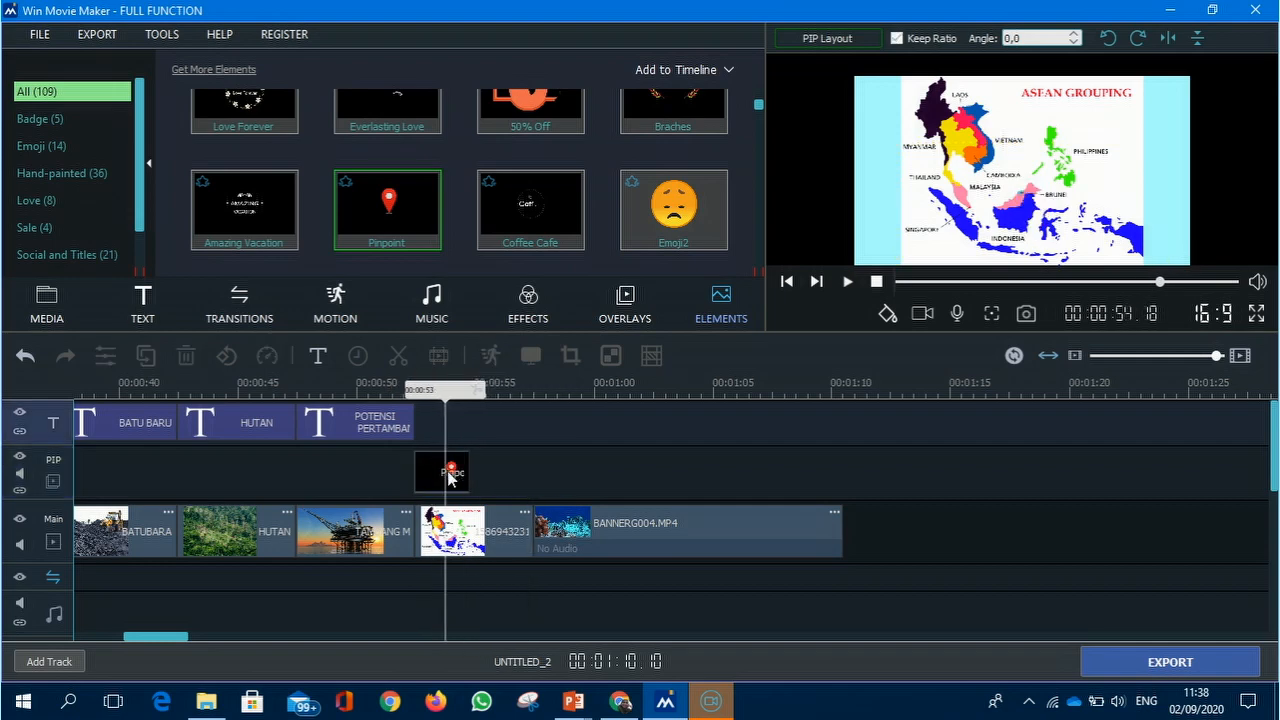
pyautogui.rightClick(455, 480)
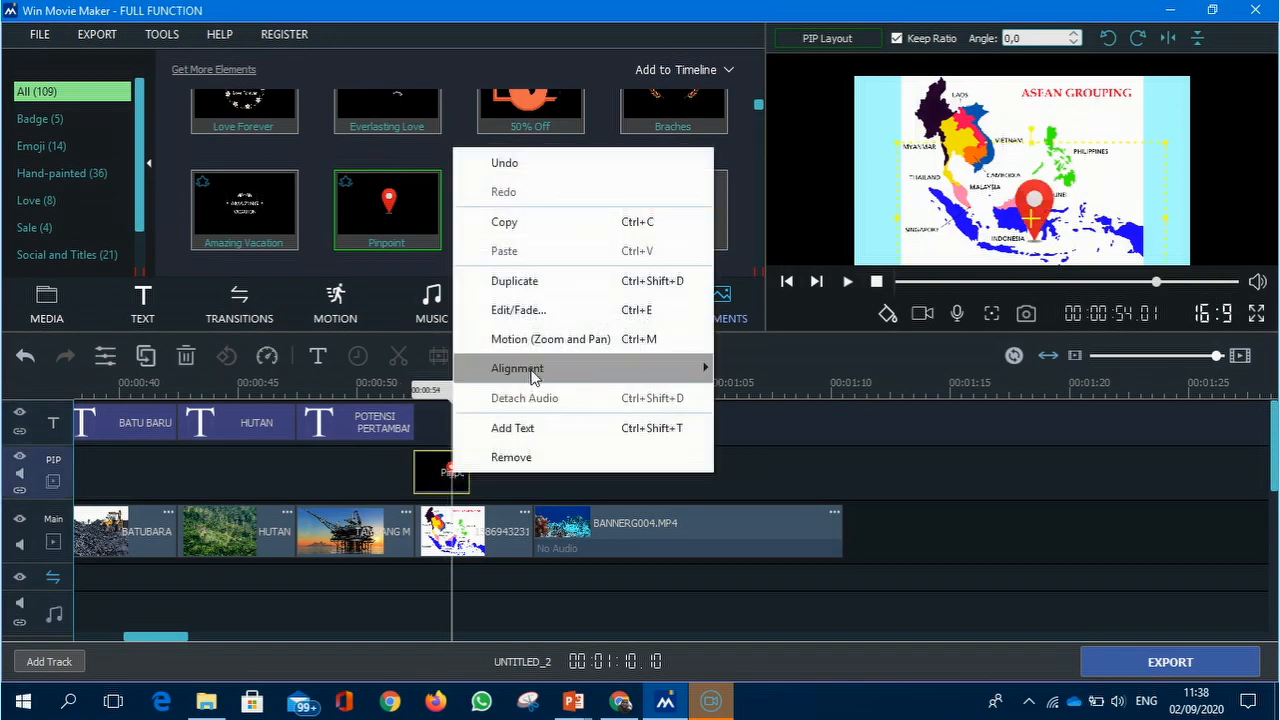
pyautogui.click(524, 282)
# Move the second Pinpoint copy up to the Malaysia label on the map and make the pin slightly smaller
pyautogui.click(492, 398)
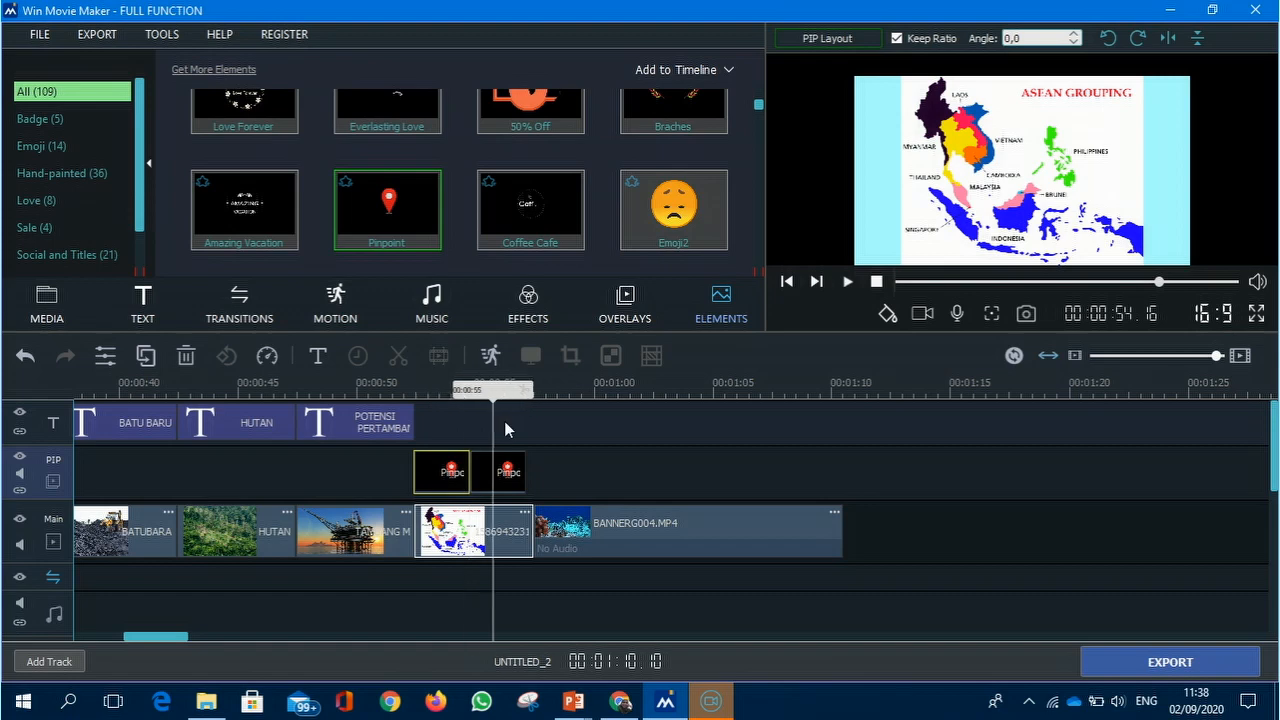
pyautogui.click(504, 421)
pyautogui.click(1038, 221)
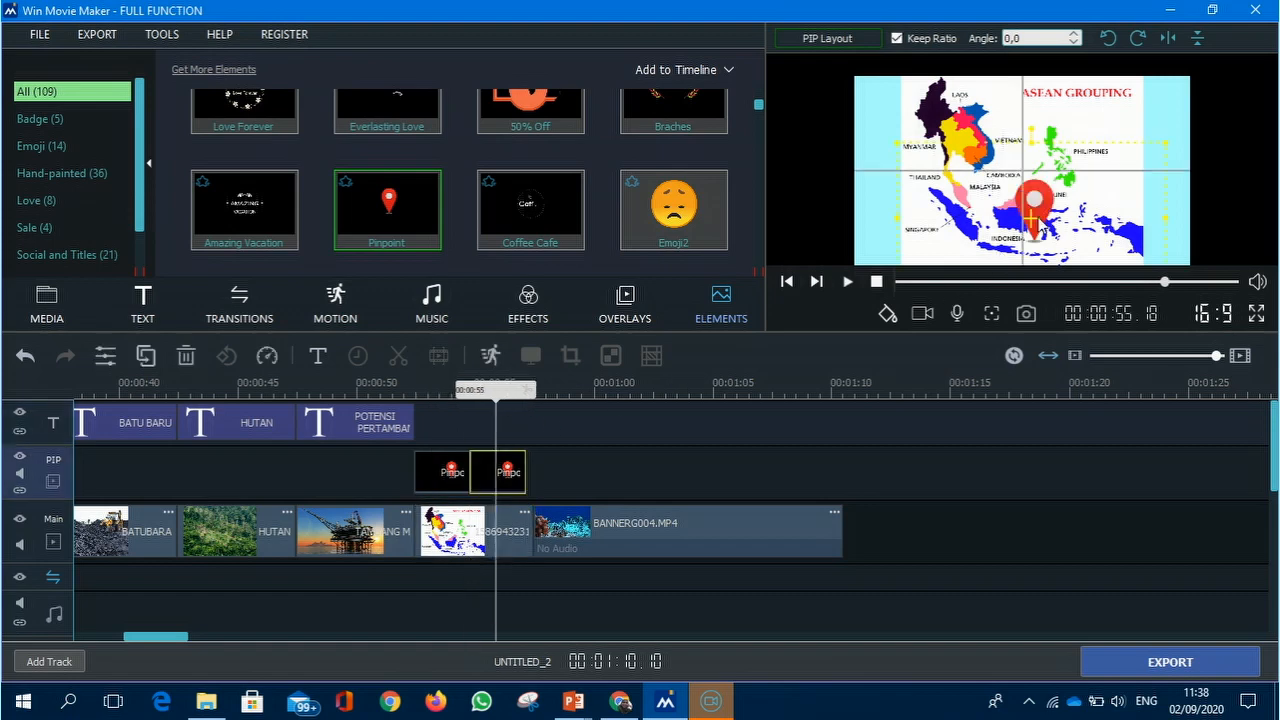
pyautogui.moveTo(1032, 218); pyautogui.dragTo(1000, 164)
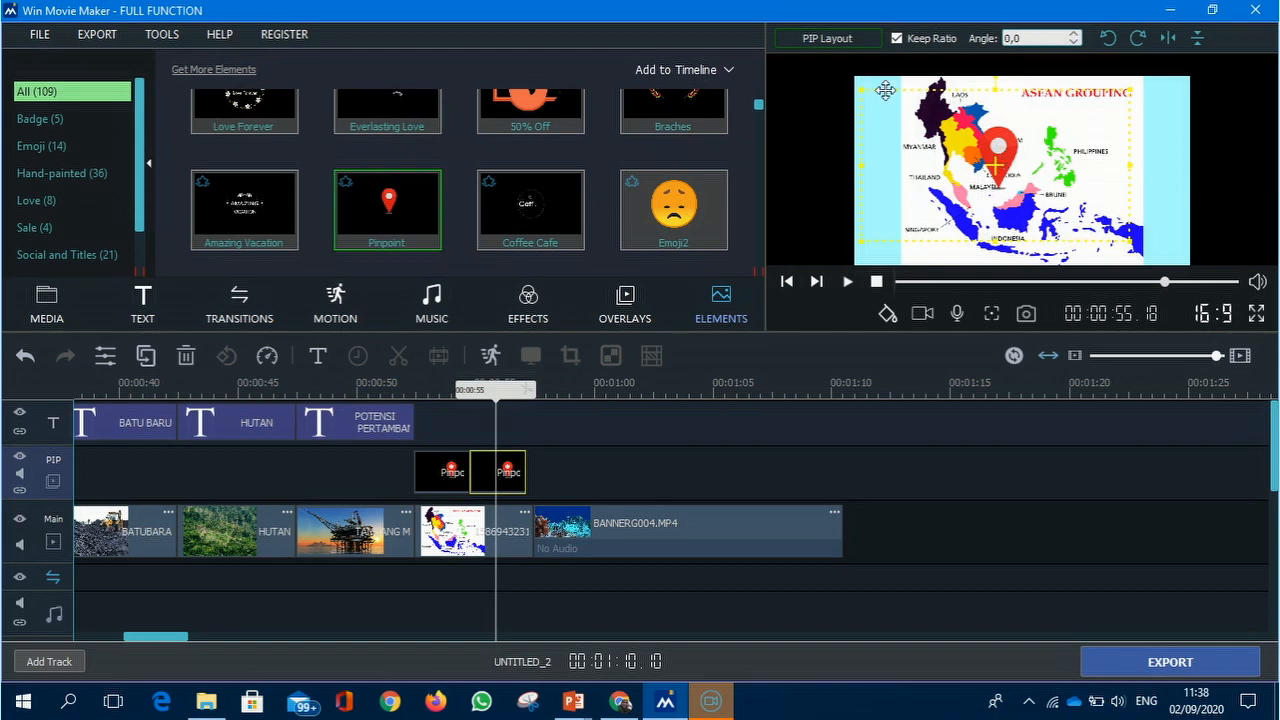
pyautogui.moveTo(859, 89); pyautogui.dragTo(887, 106)
pyautogui.moveTo(998, 151); pyautogui.dragTo(1003, 162)
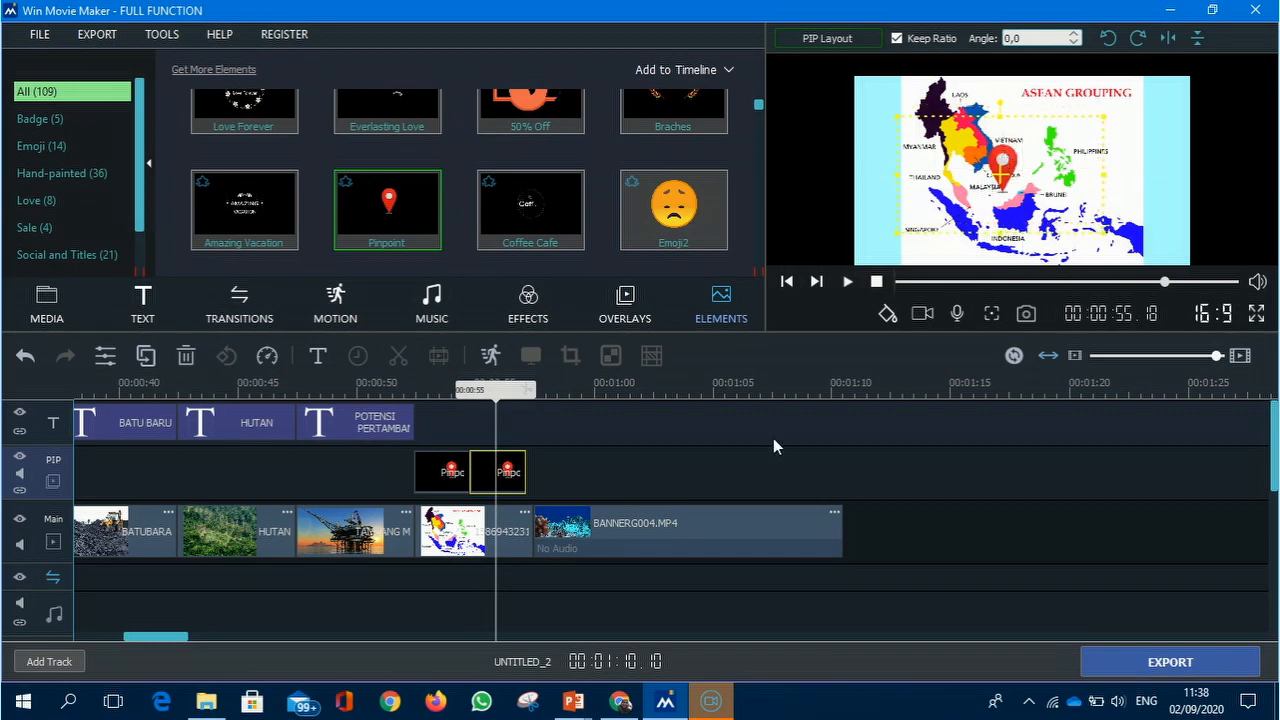
# Play the map clip from its start to check both pins
pyautogui.moveTo(482, 392); pyautogui.dragTo(410, 452)
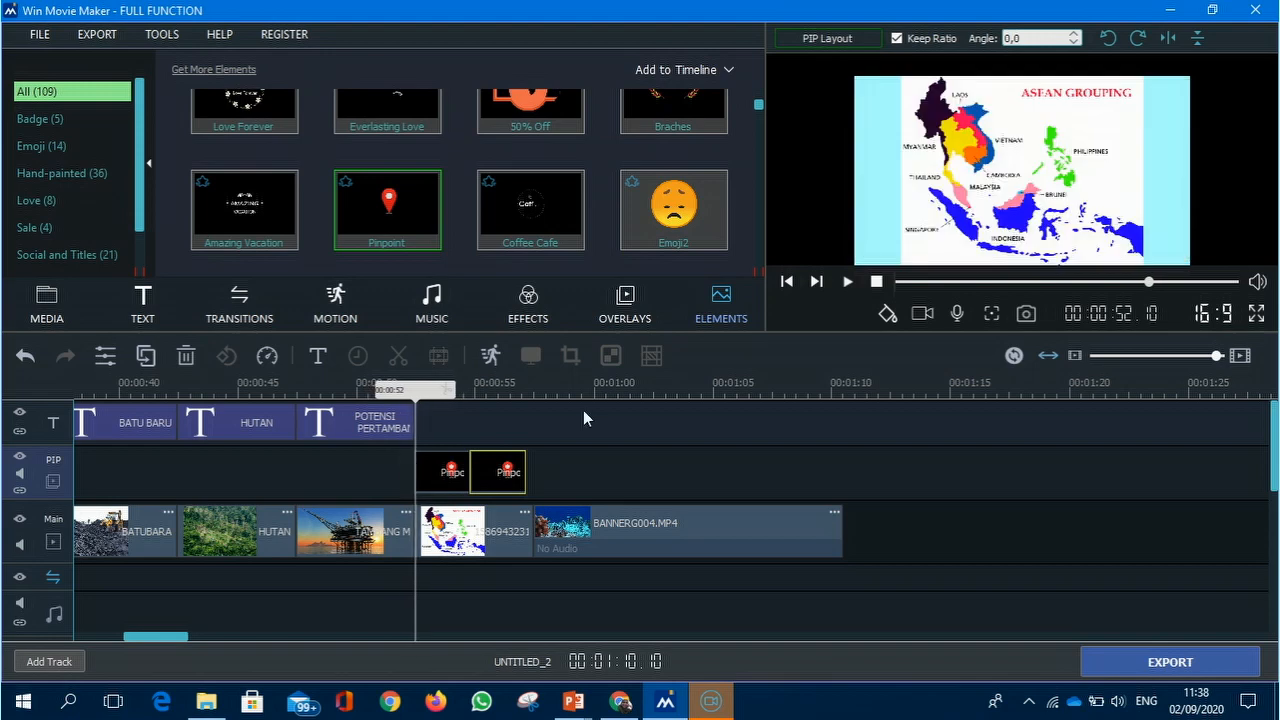
pyautogui.click(847, 285)
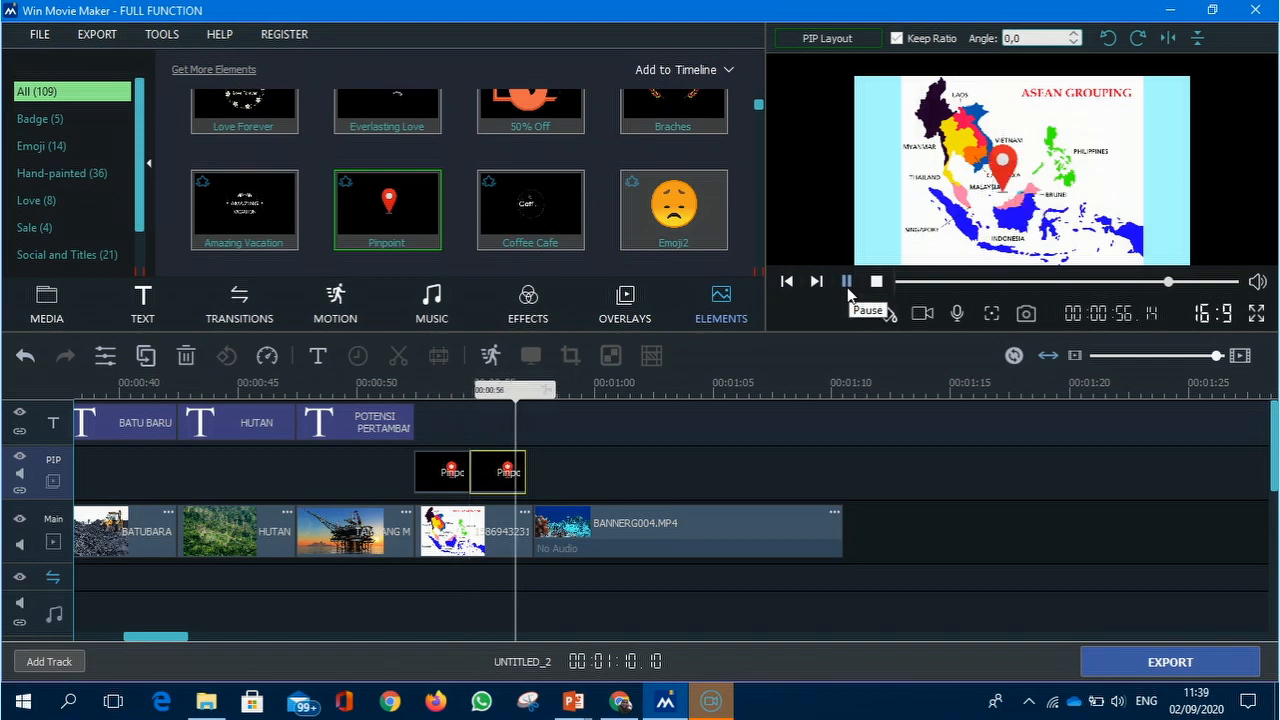
pyautogui.click(847, 287)
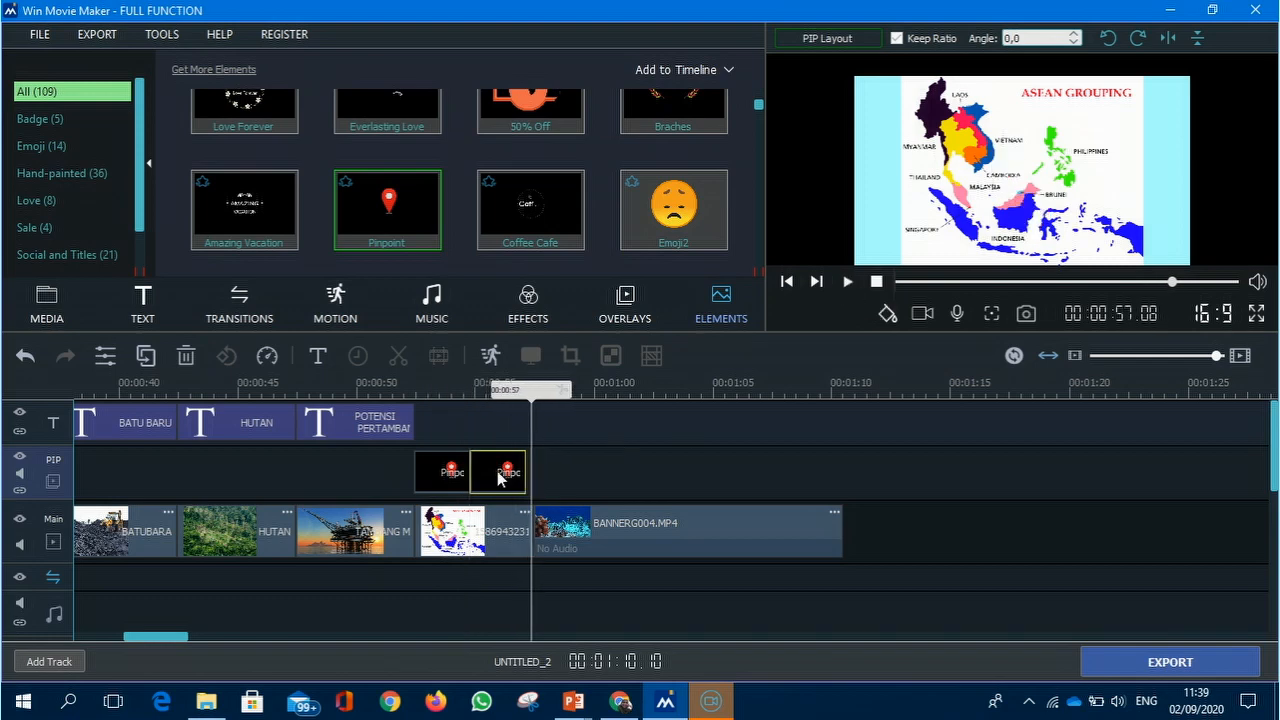
# Duplicate the second Pinpoint clip on the PIP track and lengthen the map clip to cover all three pins
pyautogui.rightClick(510, 480)
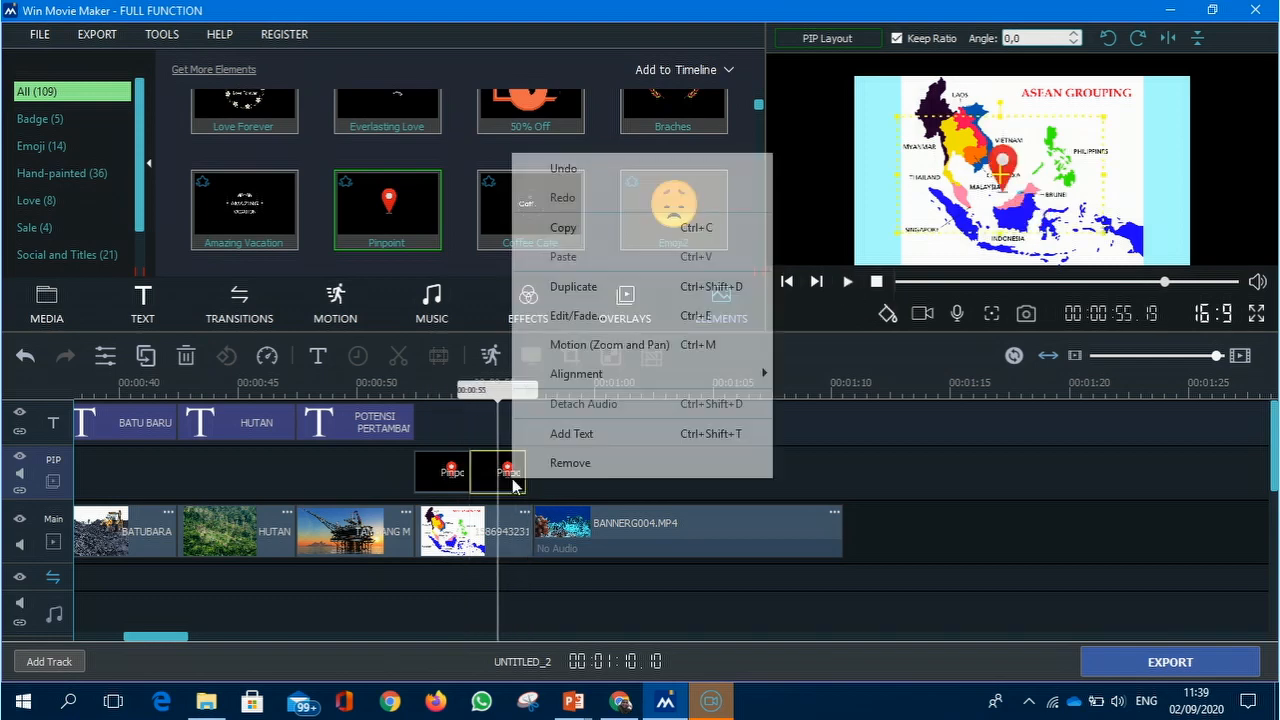
pyautogui.click(573, 287)
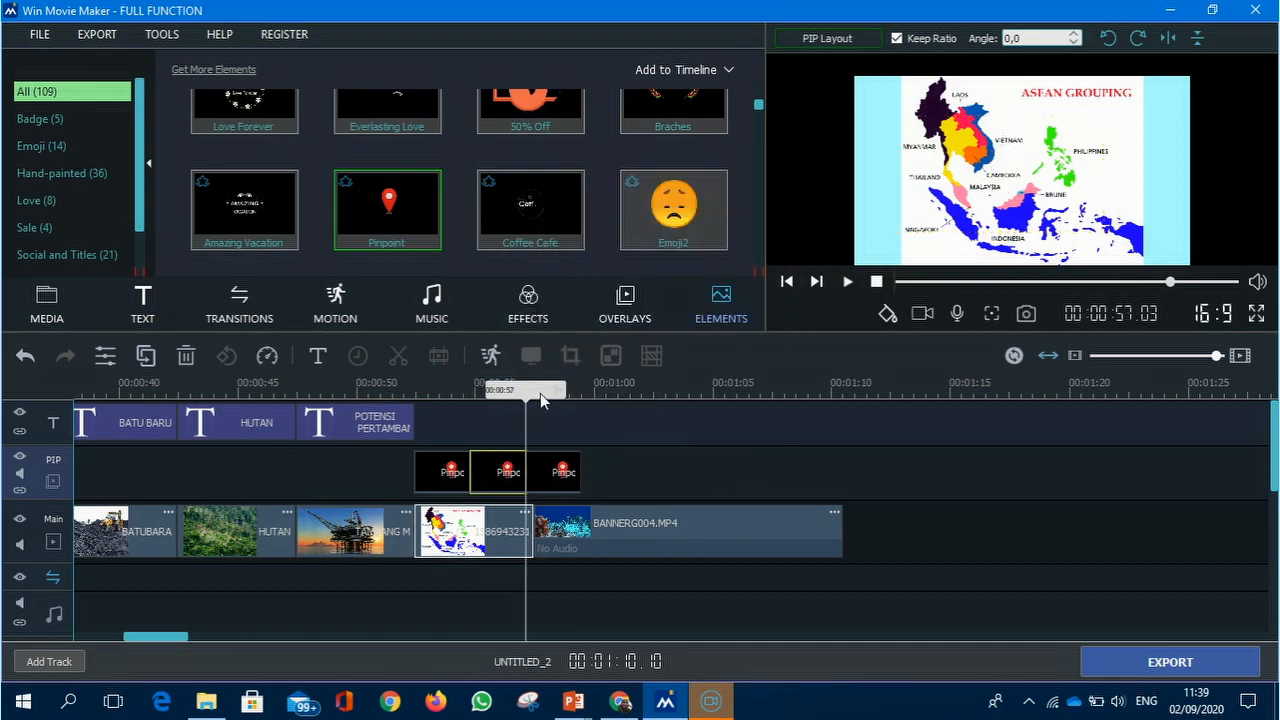
pyautogui.click(499, 541)
pyautogui.moveTo(526, 537); pyautogui.dragTo(587, 533)
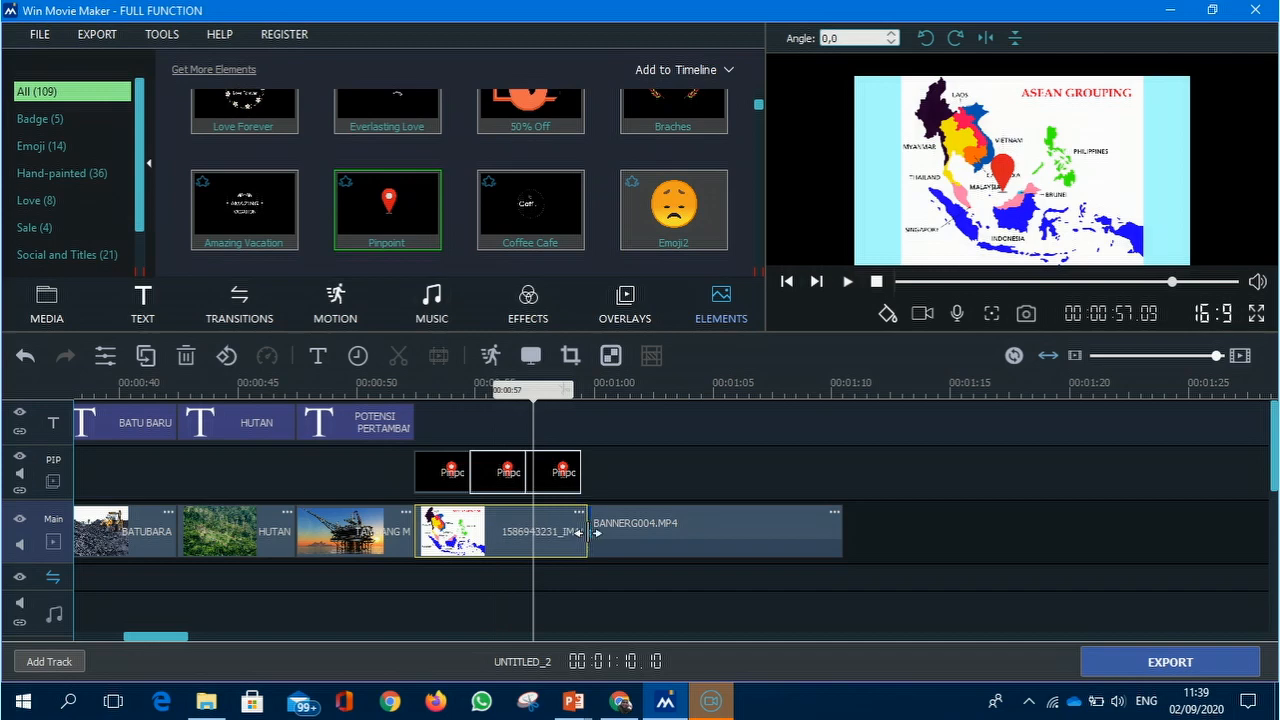
# Move the third pin onto the Philippines on the map and play the map clip from its start to check the pins
pyautogui.click(562, 490)
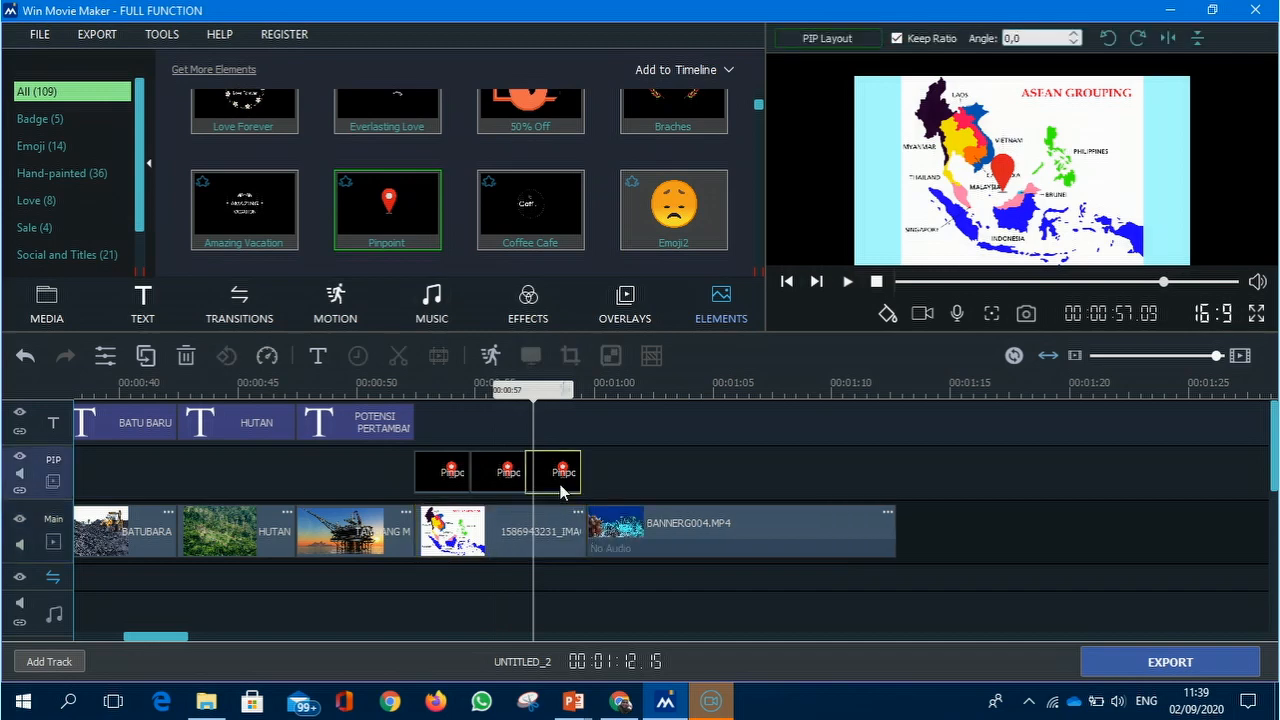
pyautogui.moveTo(998, 172); pyautogui.dragTo(1052, 144)
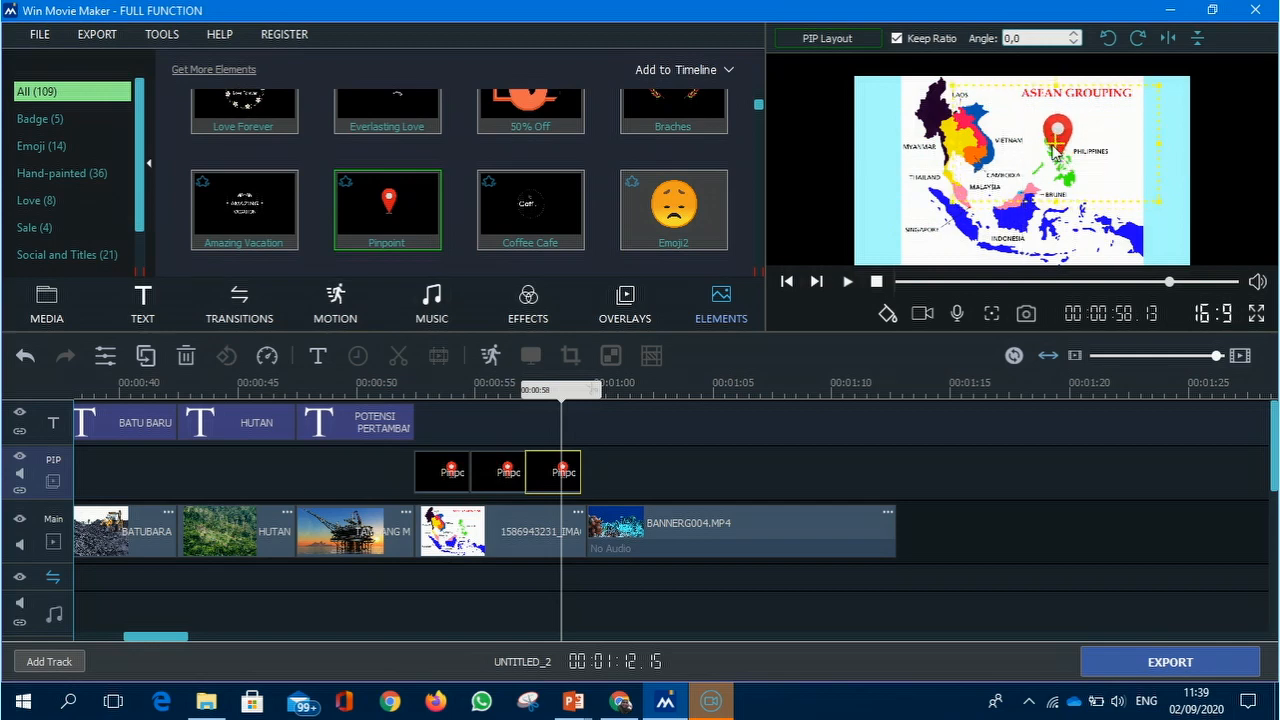
pyautogui.moveTo(539, 388); pyautogui.dragTo(400, 463)
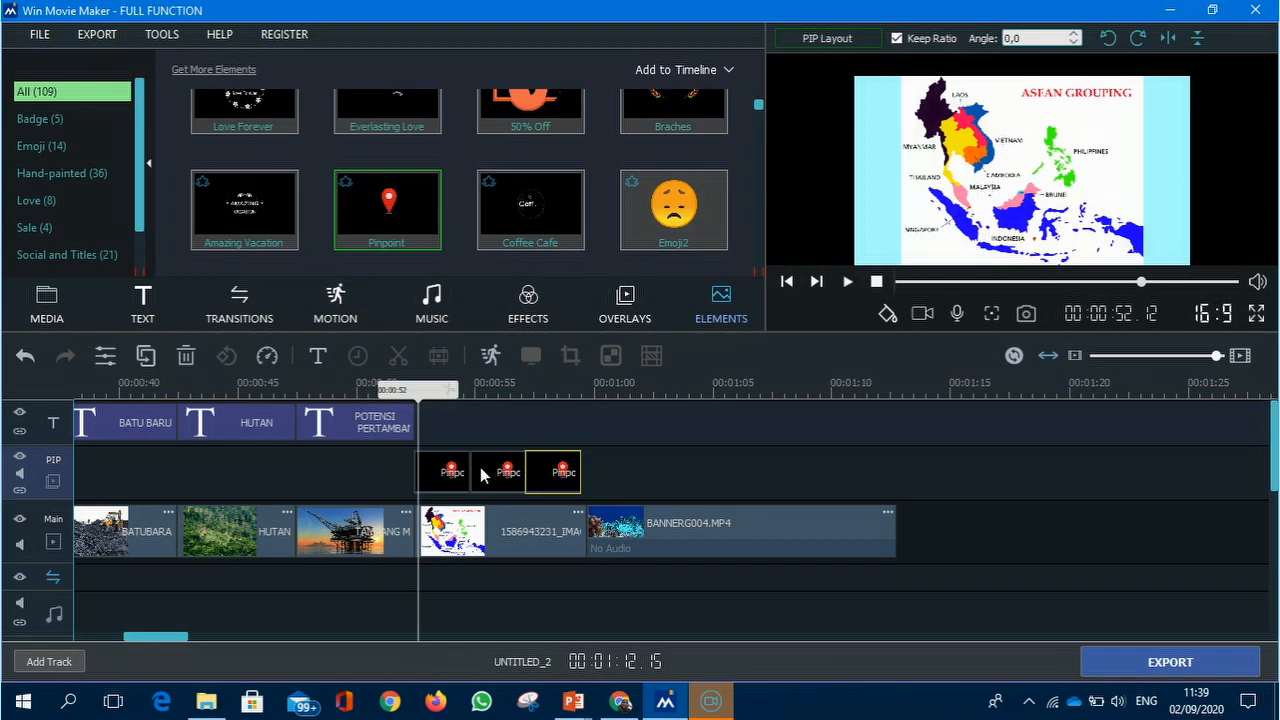
pyautogui.click(848, 281)
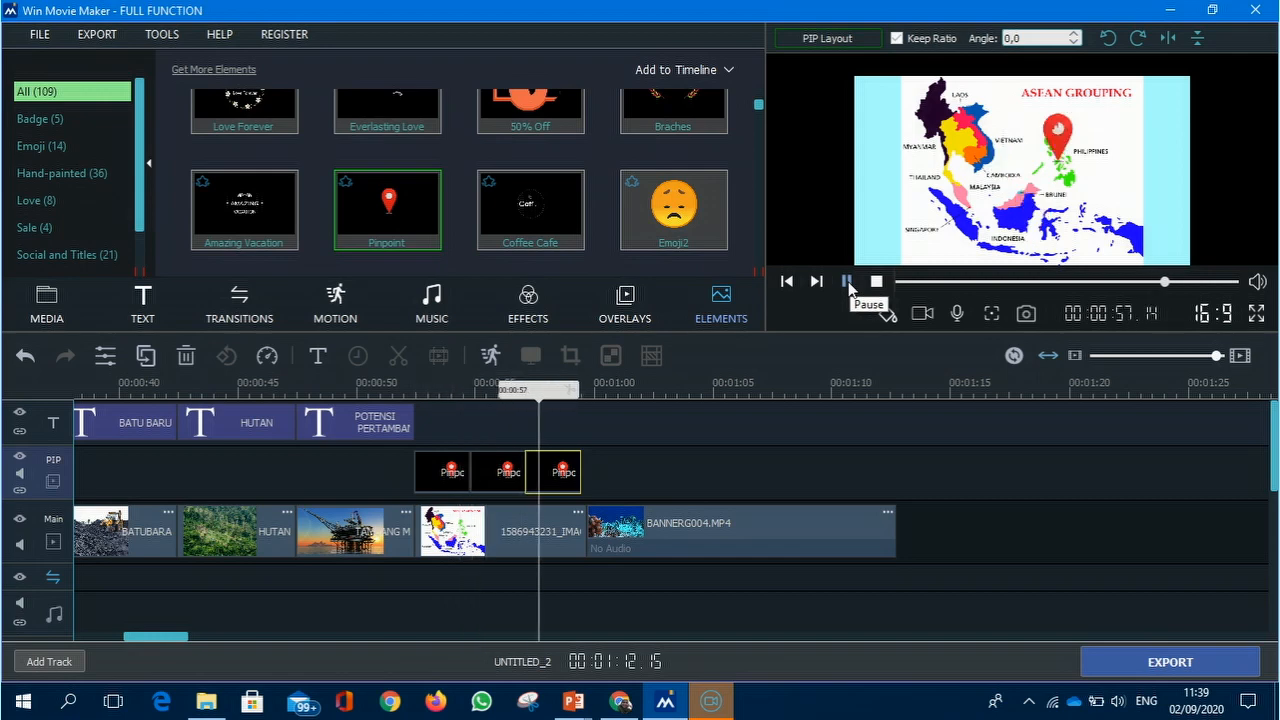
pyautogui.click(848, 281)
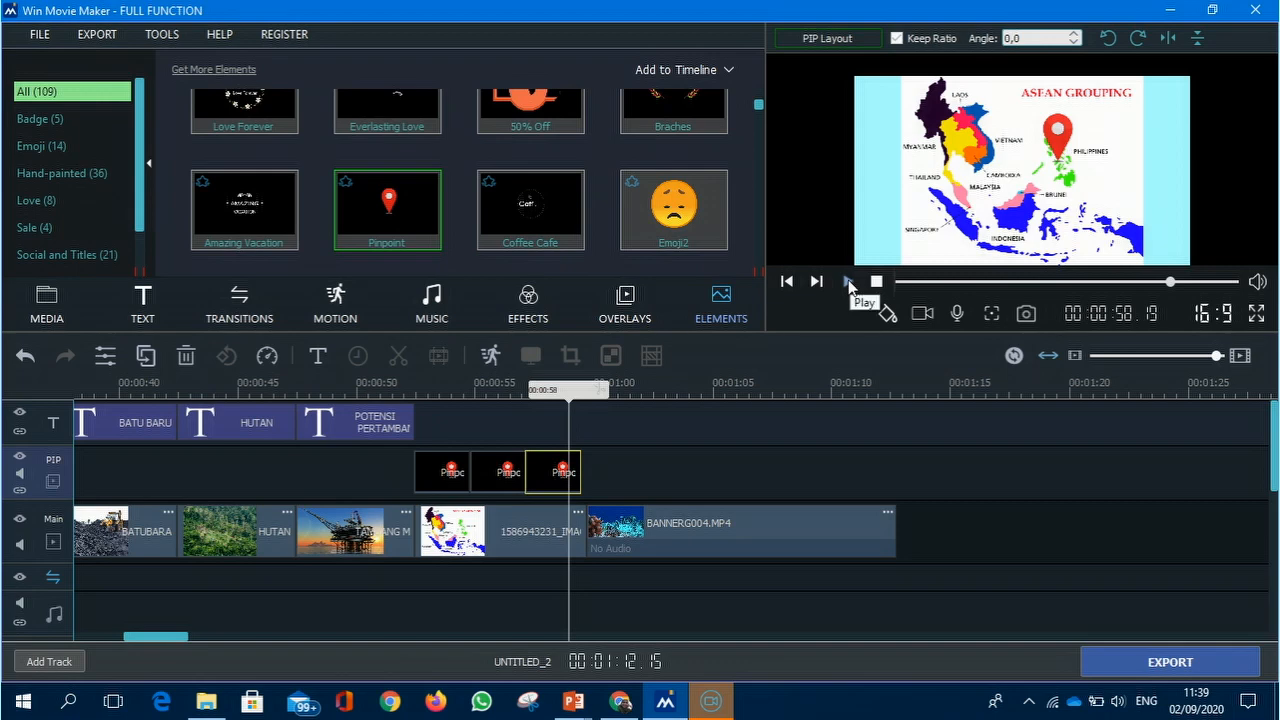
# Add the Emoji1 element over the beginning of the BANNERG004.MP4 clip, at about 00:01:00
pyautogui.moveTo(578, 391); pyautogui.dragTo(609, 395)
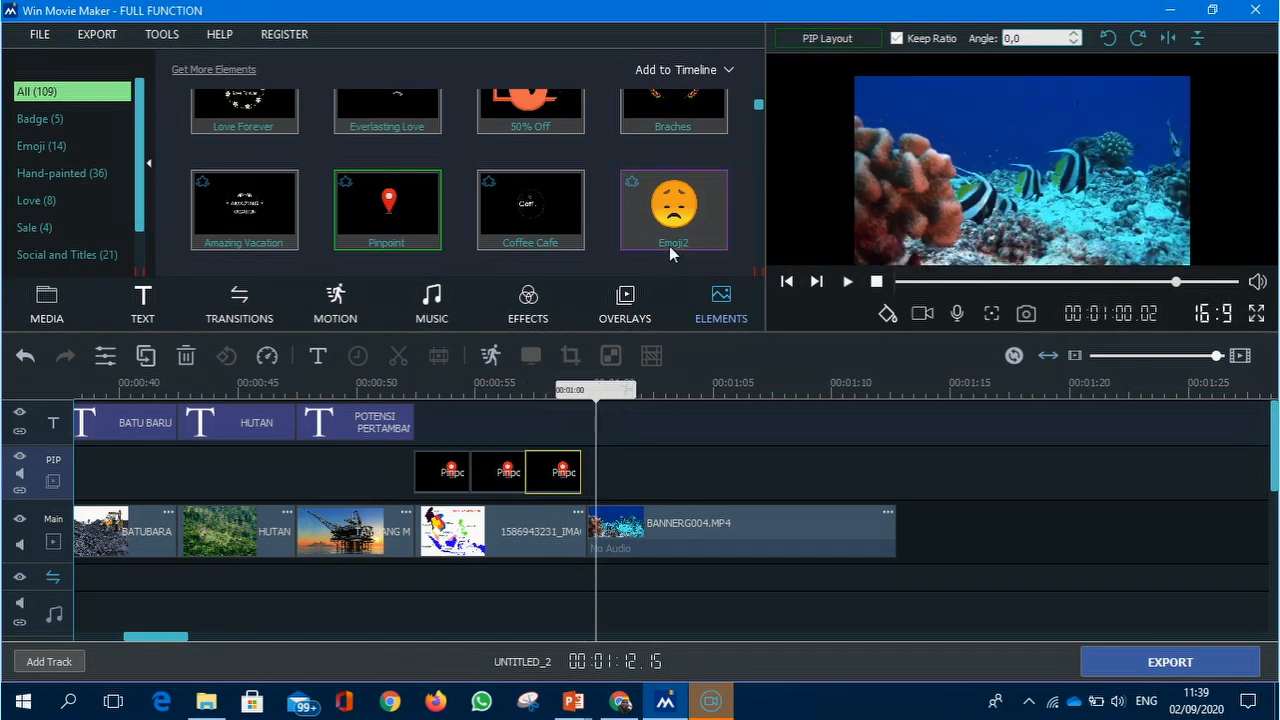
pyautogui.scroll(-3, 414, 186)
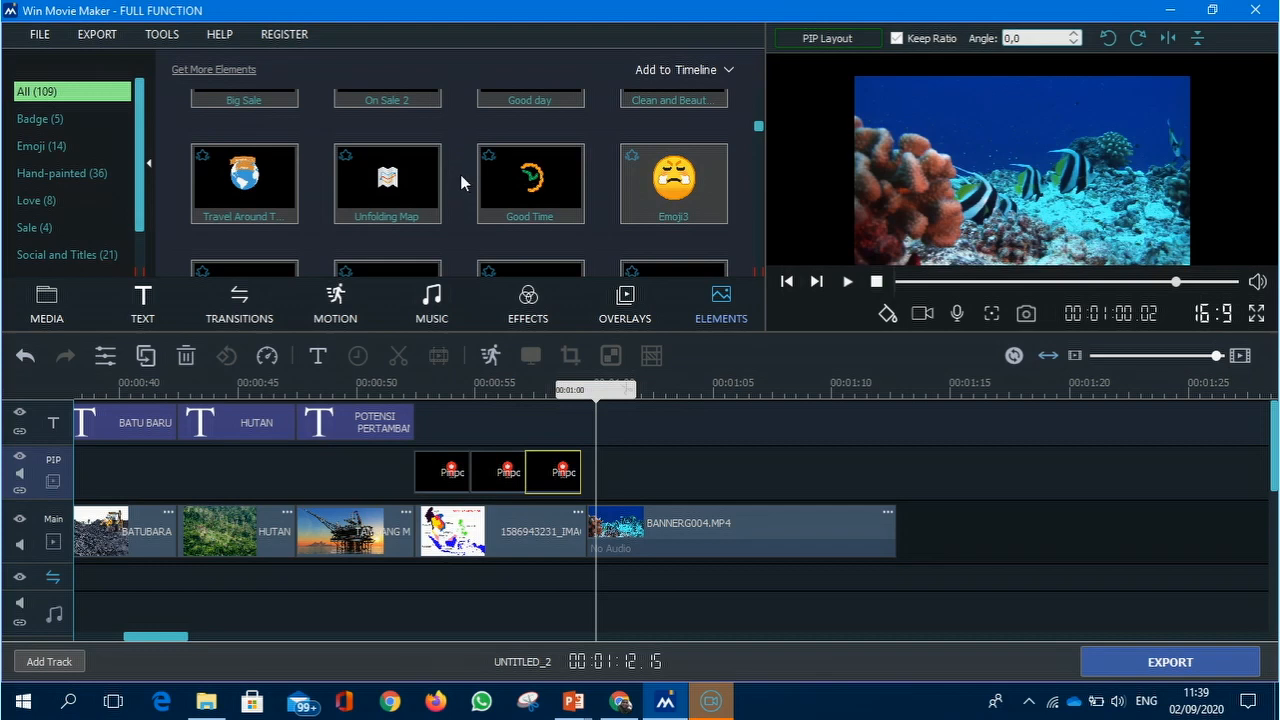
pyautogui.scroll(-2, 460, 180)
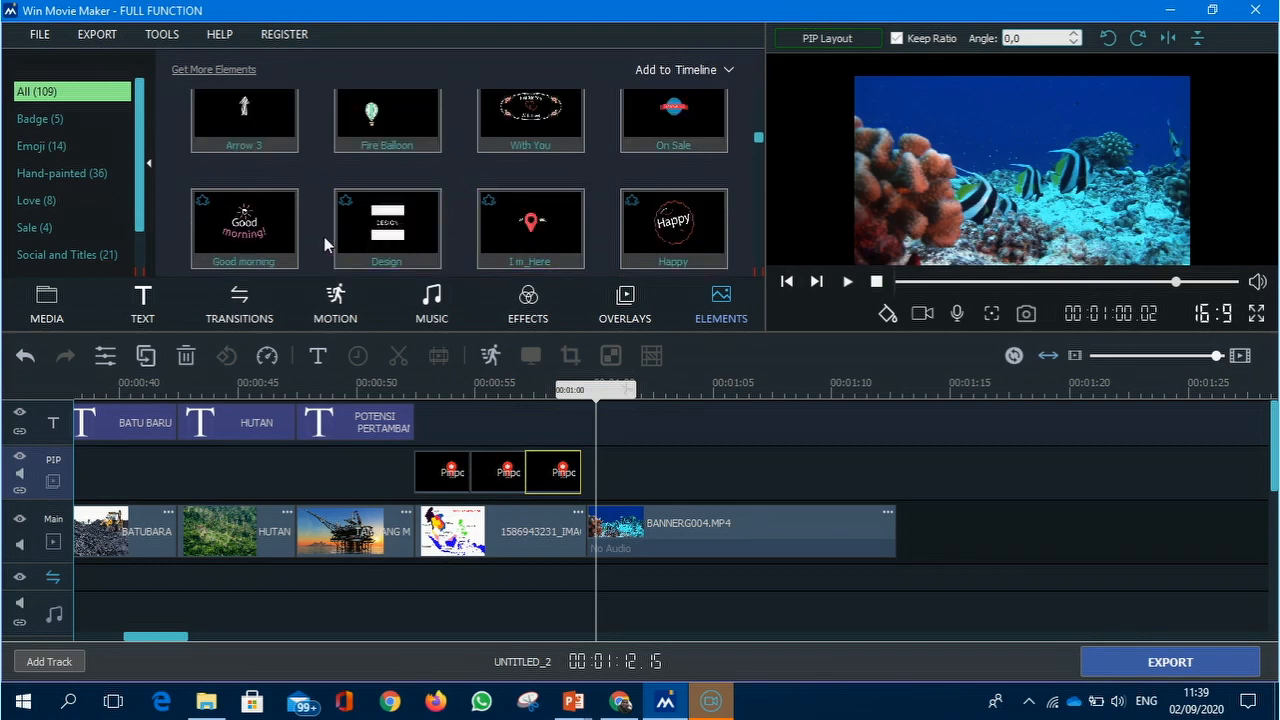
pyautogui.scroll(5, 650, 218)
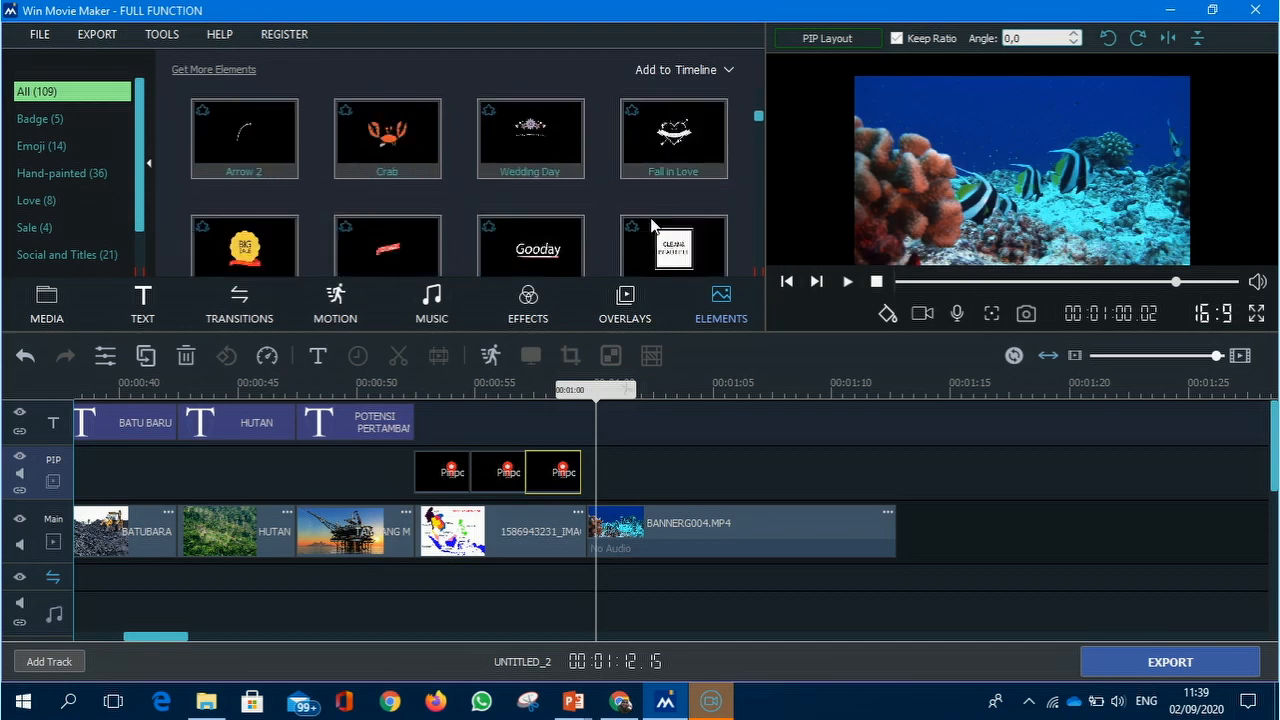
pyautogui.scroll(2, 653, 220)
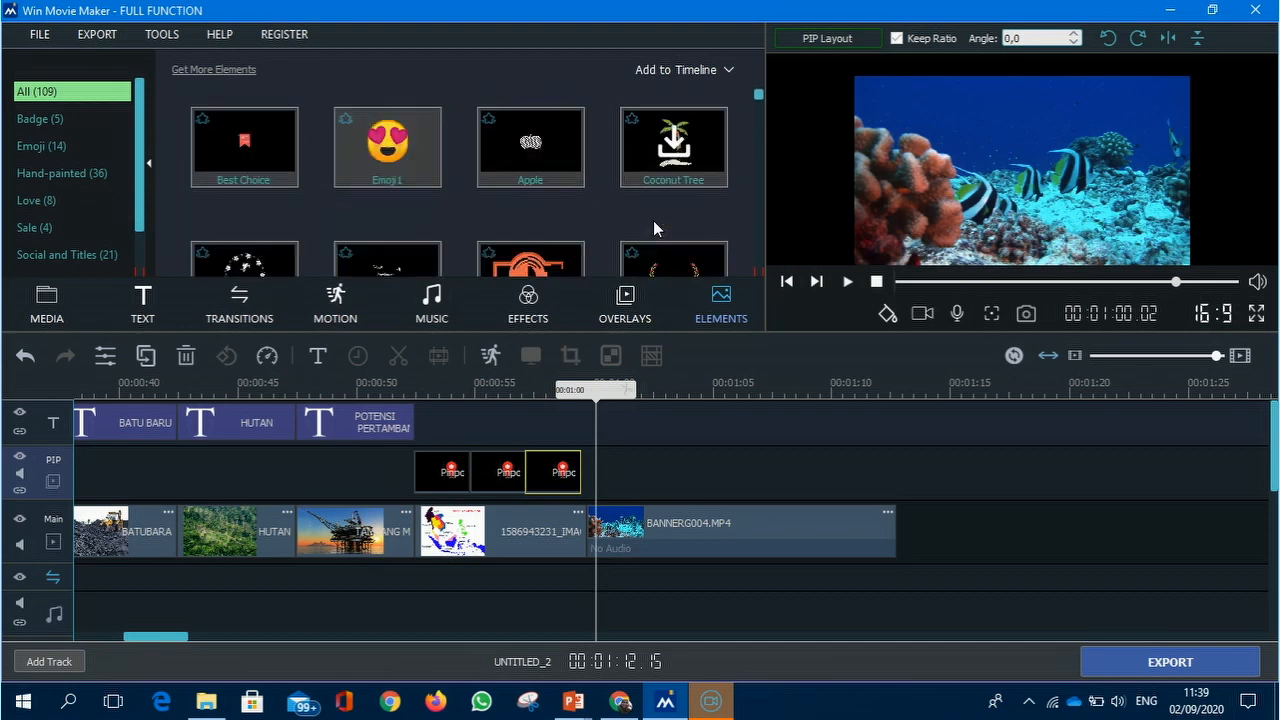
pyautogui.rightClick(366, 152)
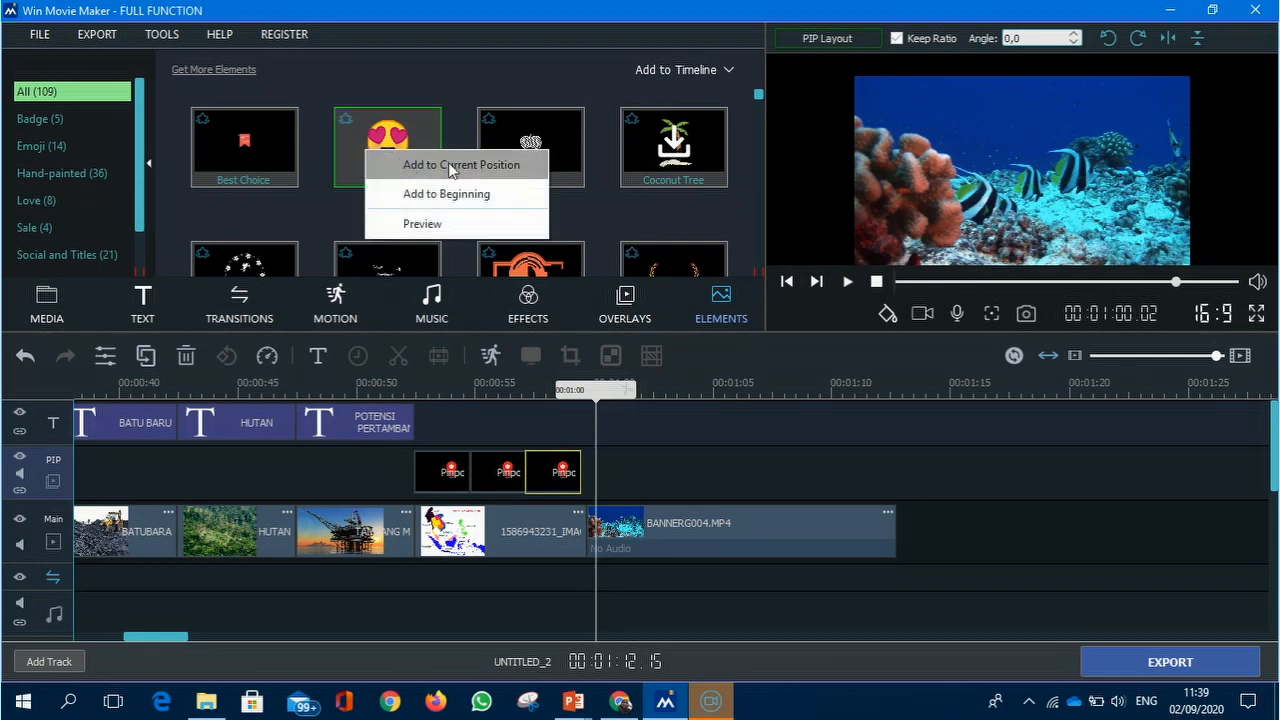
pyautogui.click(448, 162)
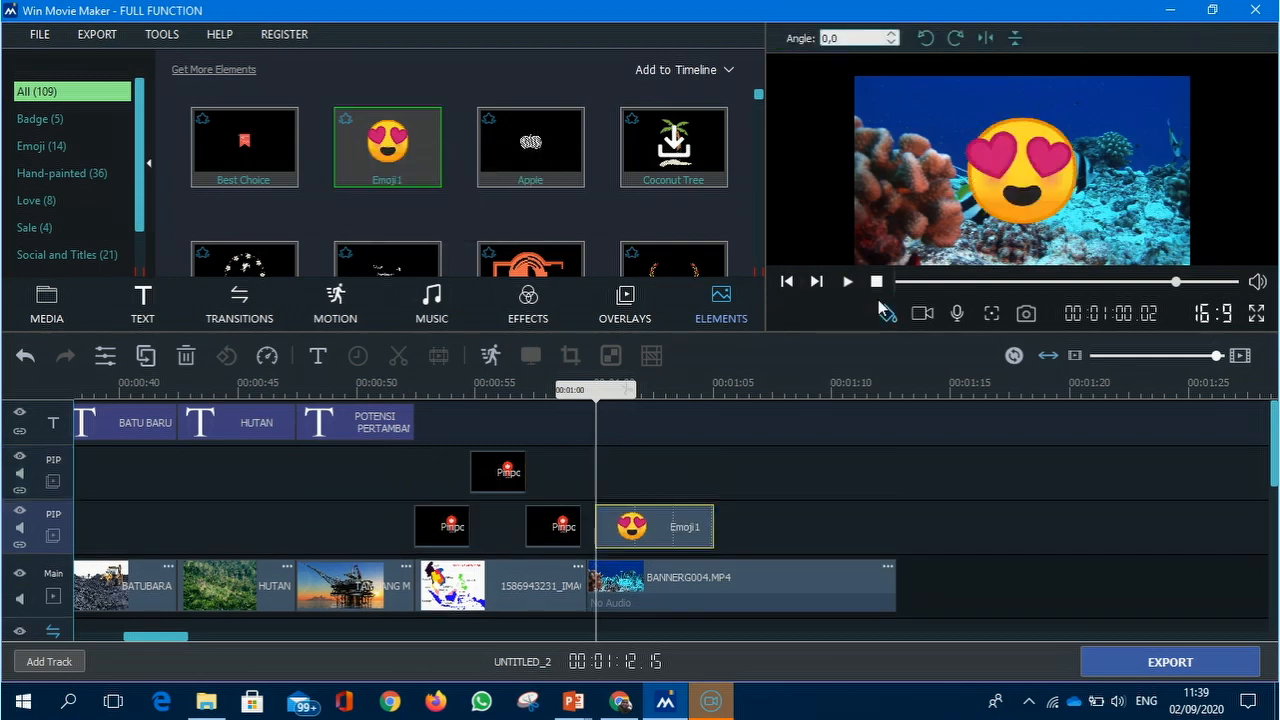
# Shrink the emoji to less than half its size, place it in the upper middle of the picture, and play the clip
pyautogui.click(1018, 190)
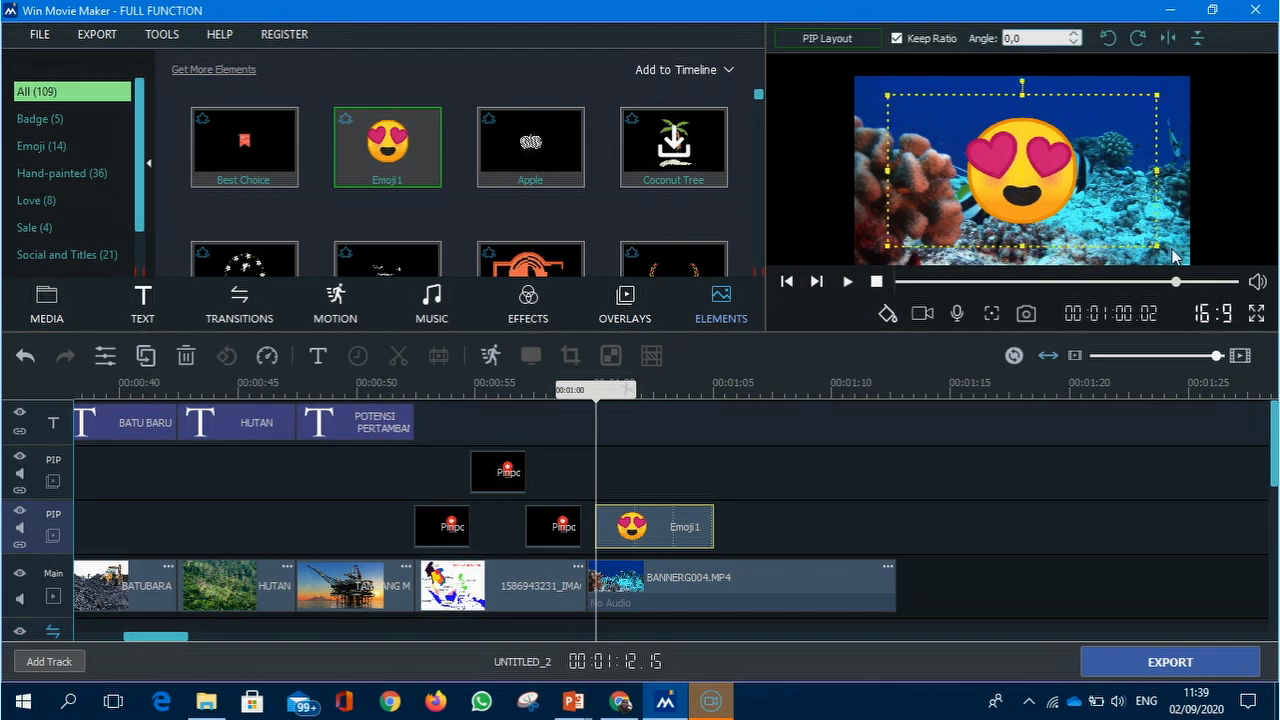
pyautogui.moveTo(1155, 245); pyautogui.dragTo(1042, 136)
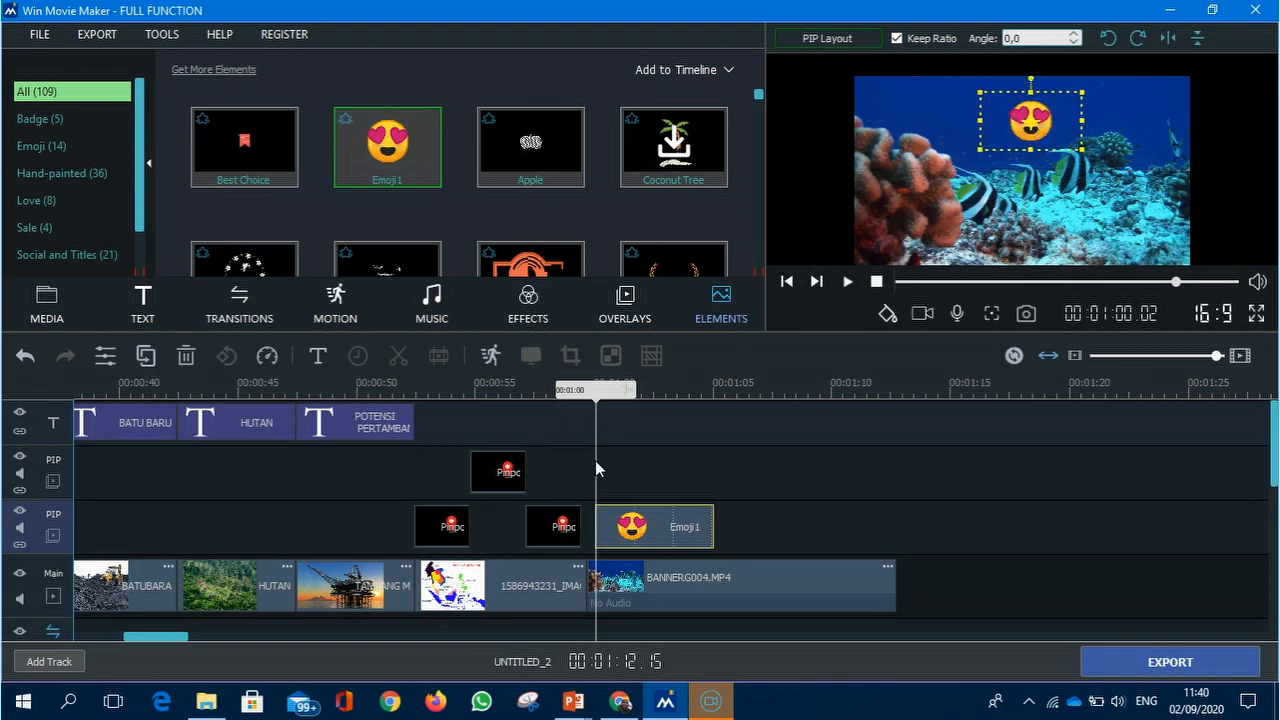
pyautogui.click(848, 286)
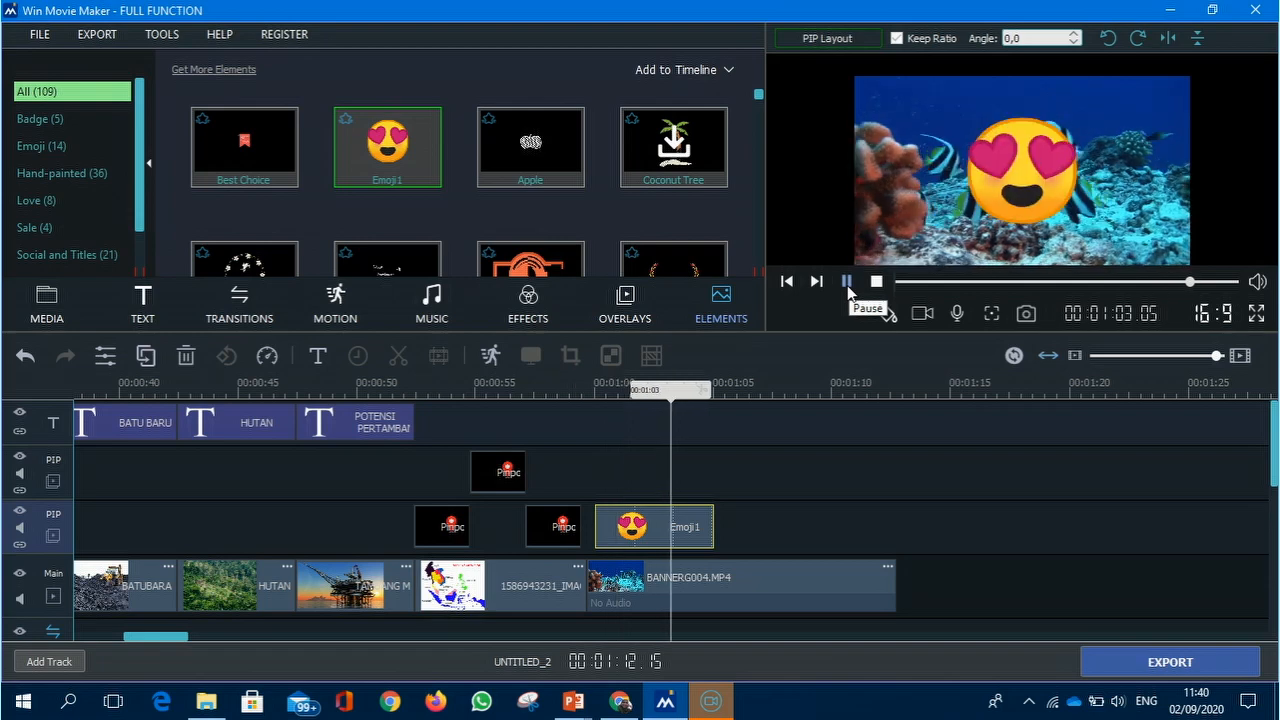
pyautogui.click(847, 283)
# Position the playhead just after the Emoji1 clip, at about 00:01:05, and start downloading the Coconut Tree element
pyautogui.click(814, 405)
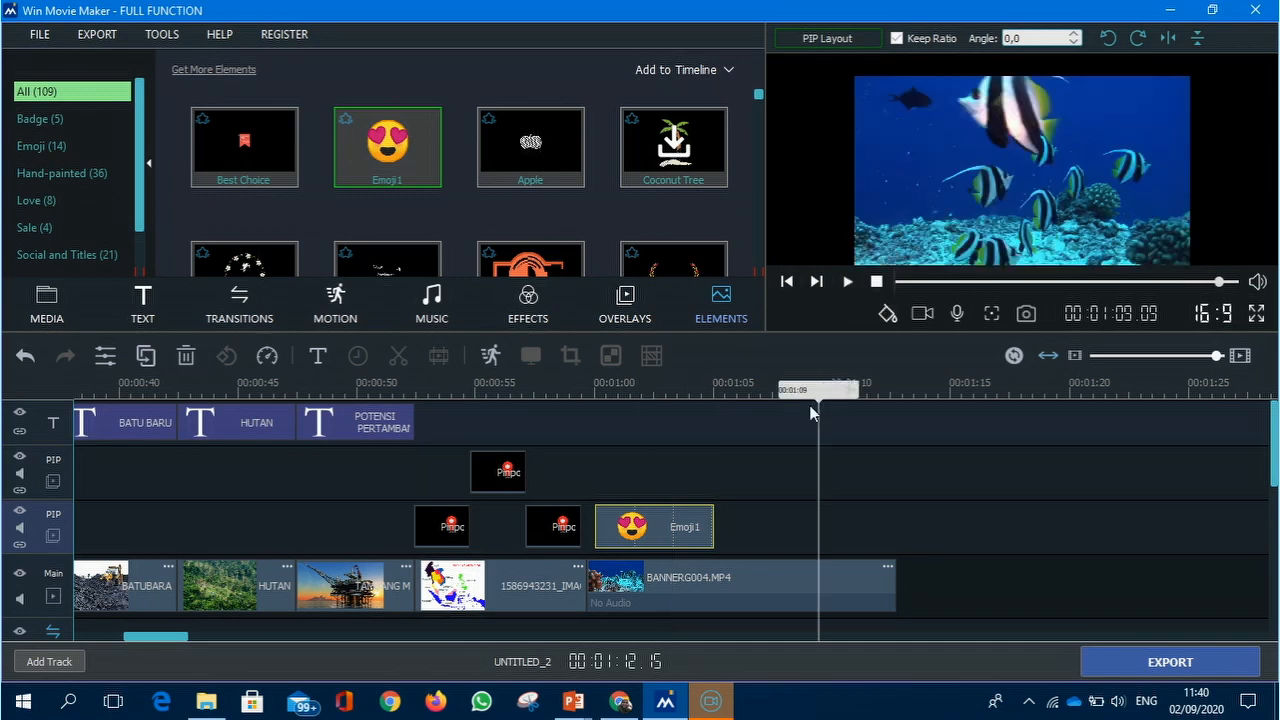
pyautogui.moveTo(812, 410); pyautogui.dragTo(718, 452)
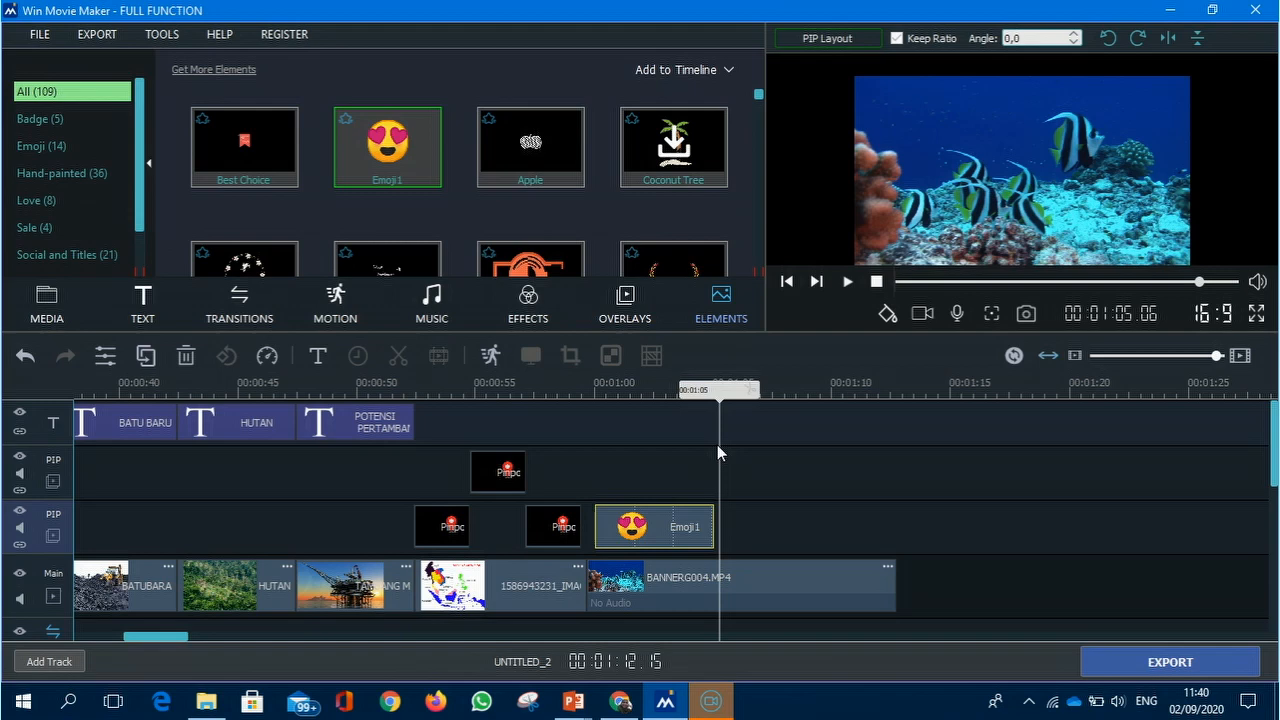
pyautogui.scroll(-2, 511, 185)
pyautogui.scroll(3, 511, 182)
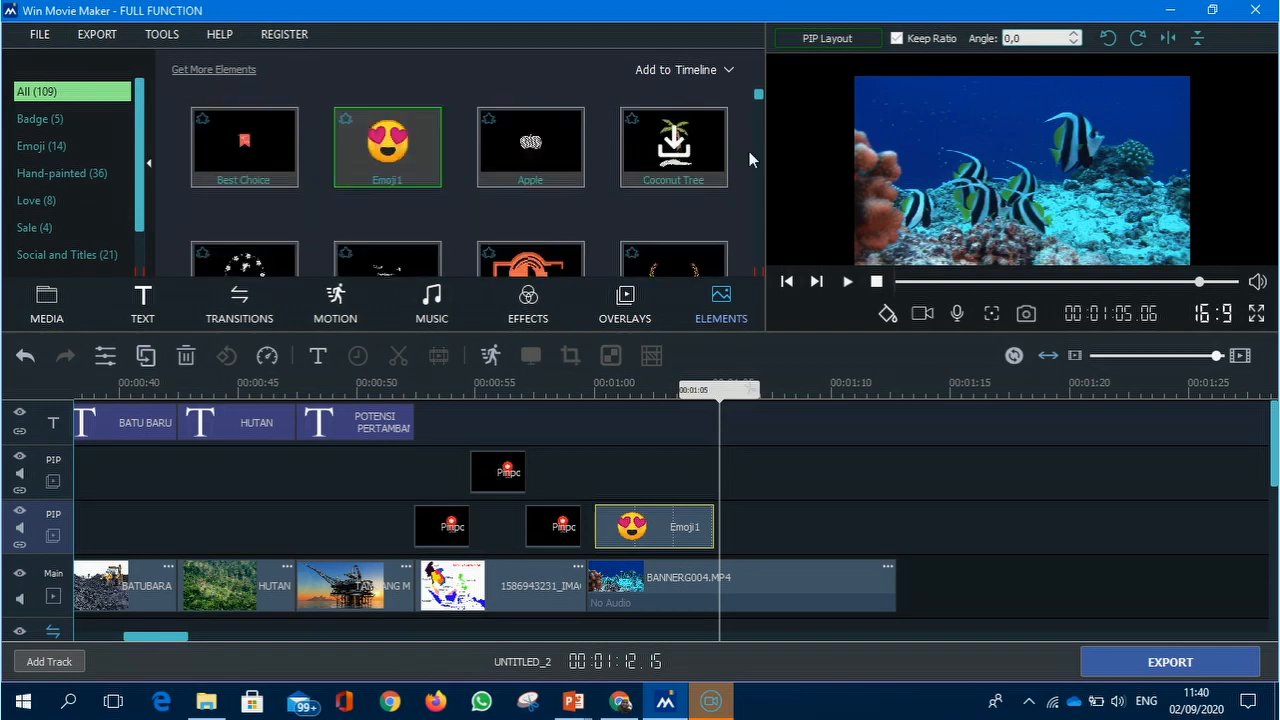
pyautogui.rightClick(677, 160)
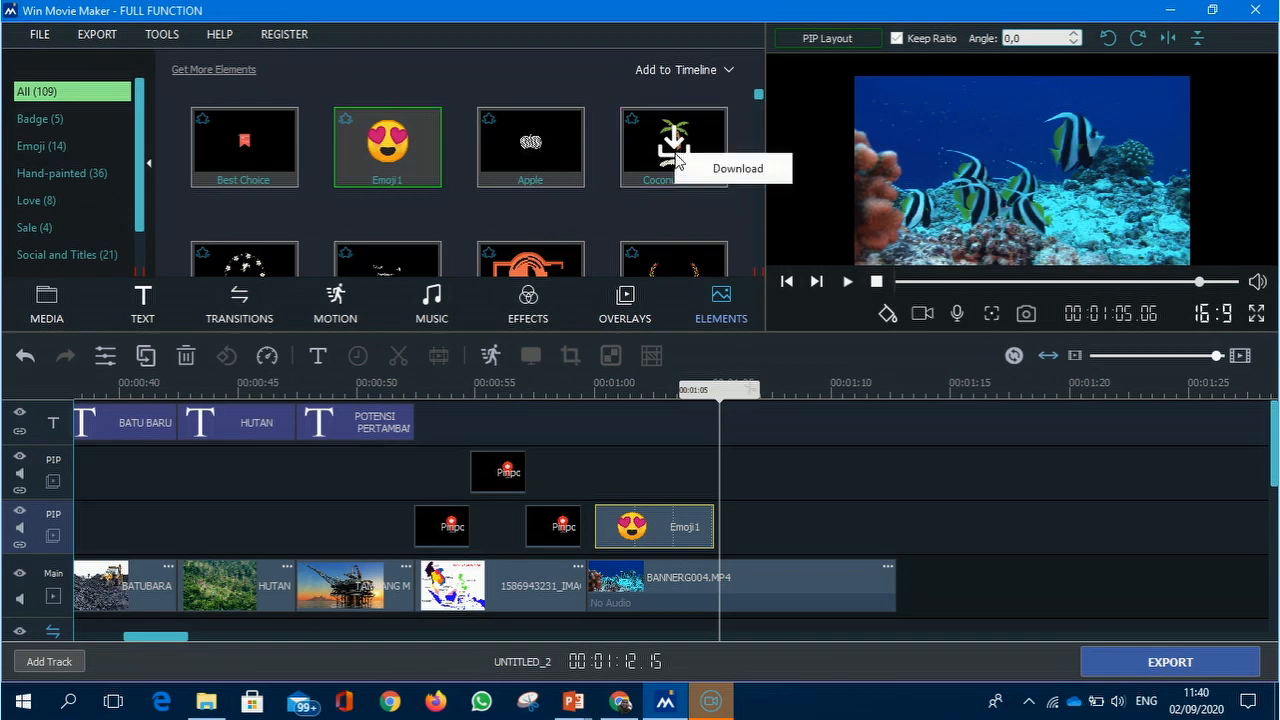
pyautogui.click(676, 155)
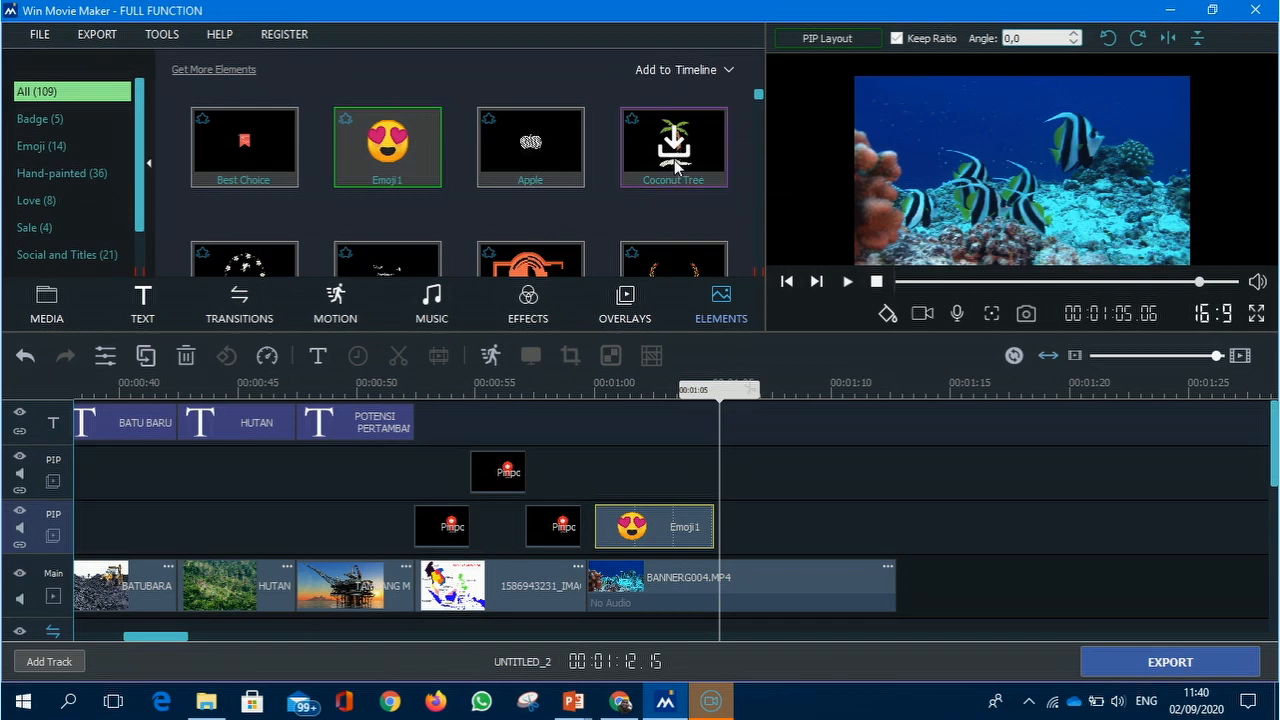
pyautogui.rightClick(676, 165)
pyautogui.click(722, 176)
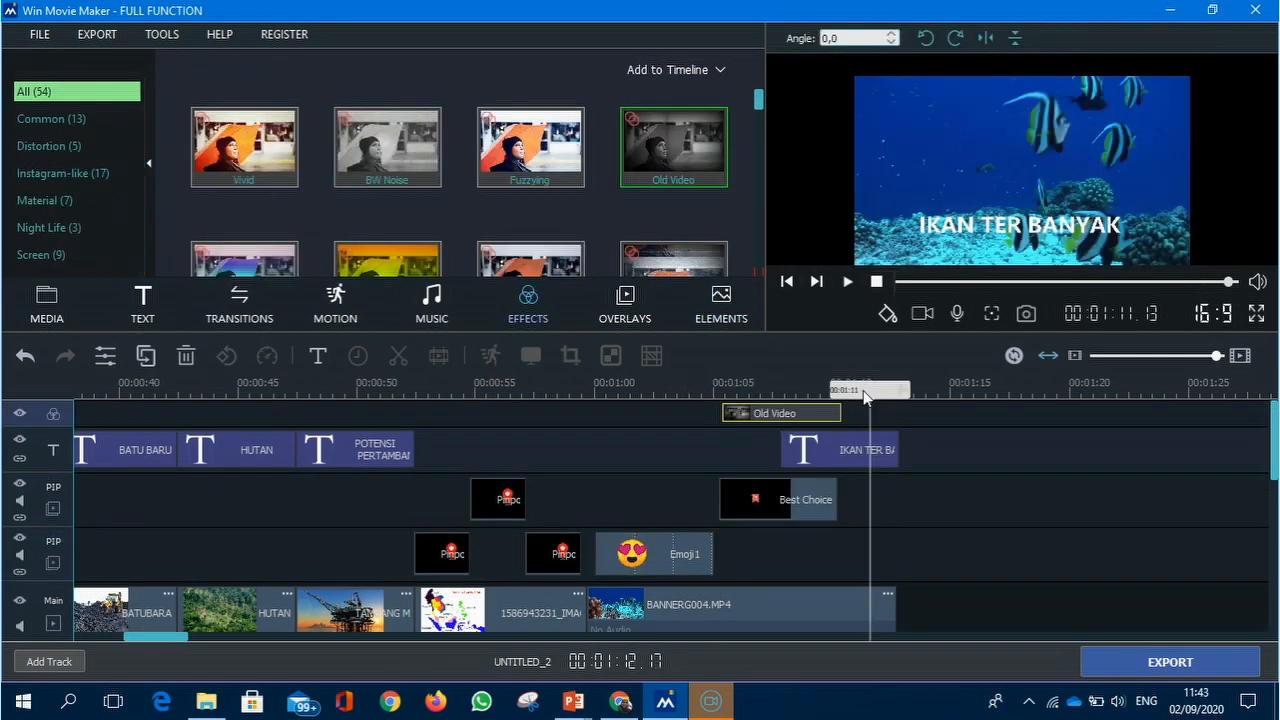
# Replace the Old Video effect over the fish clip with WS Old Photo at about 00:01:05 and play the result
pyautogui.rightClick(759, 411)
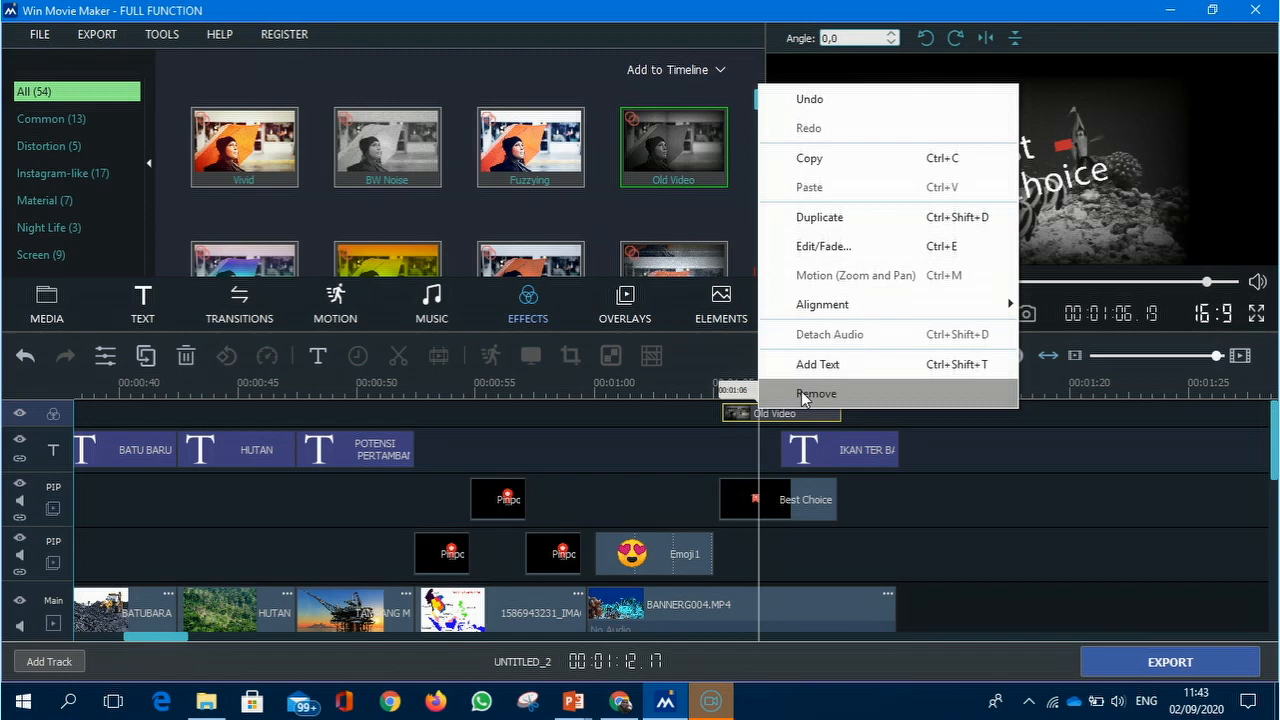
pyautogui.click(801, 393)
pyautogui.scroll(-3, 367, 261)
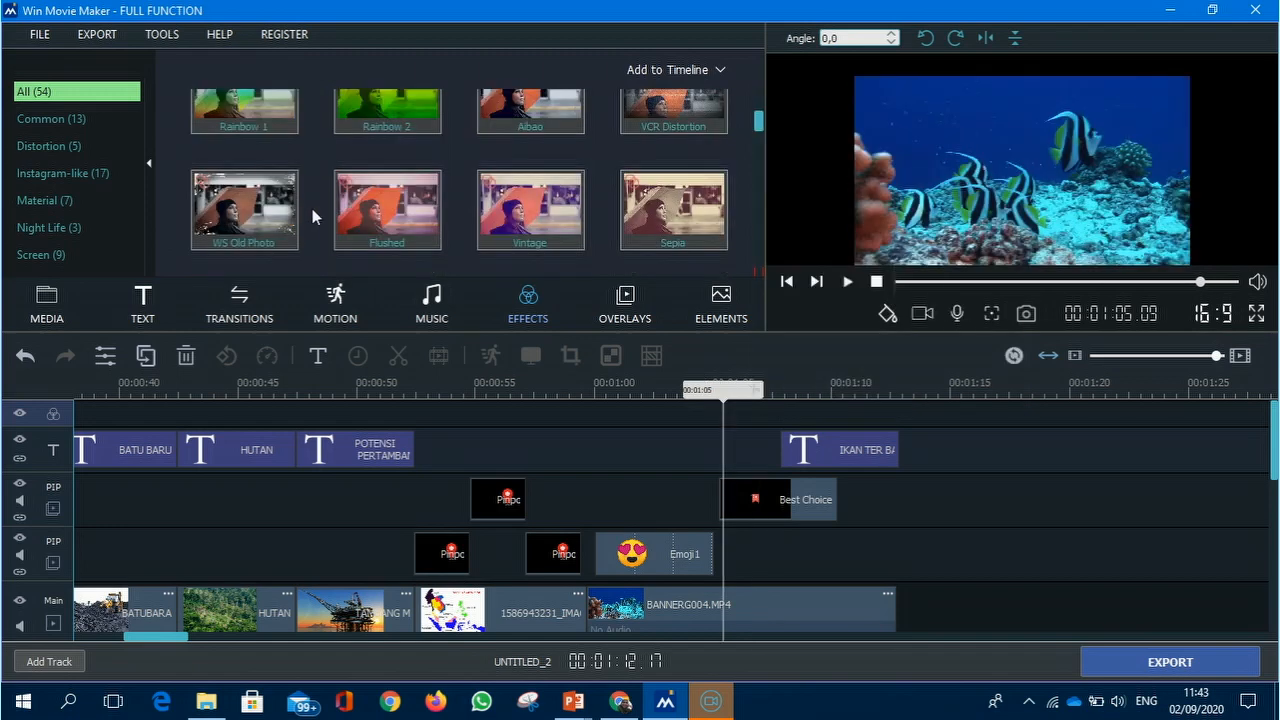
pyautogui.rightClick(261, 220)
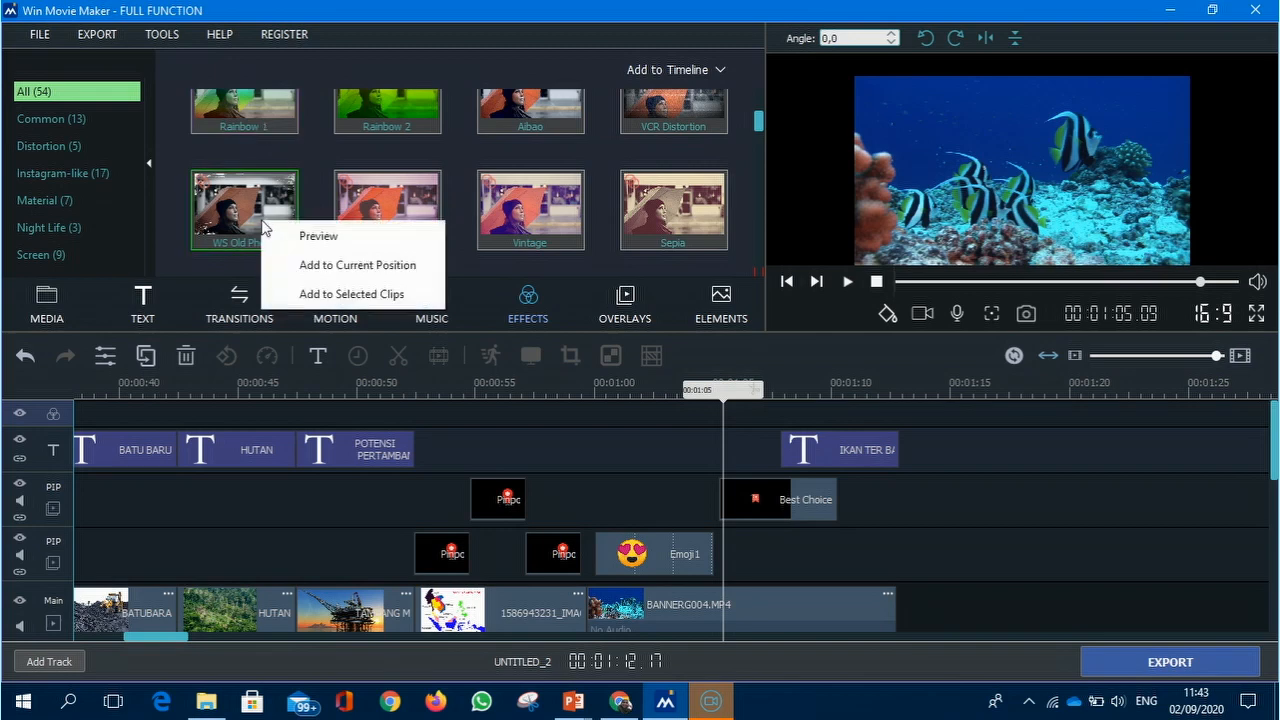
pyautogui.click(324, 261)
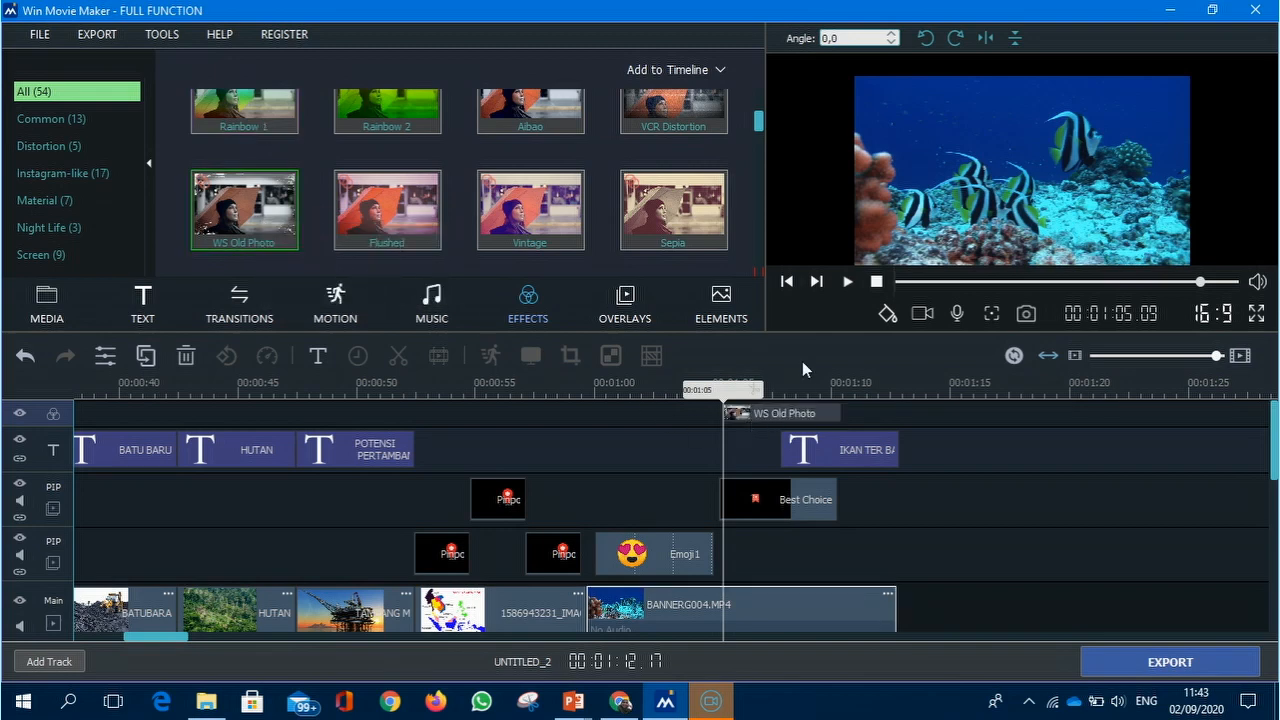
pyautogui.click(853, 280)
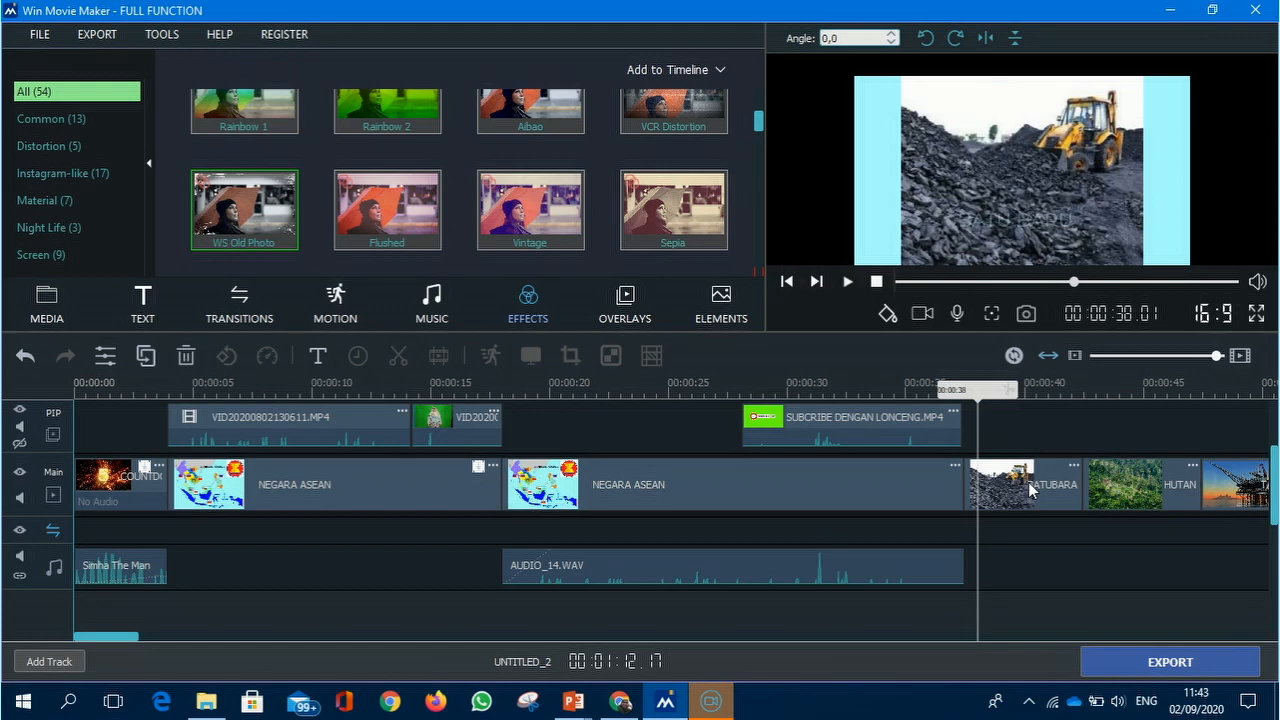
# Set the playhead to the start of the first NEGARA ASEAN clip and preview the Rock track Rexx Final Beat
pyautogui.click(174, 390)
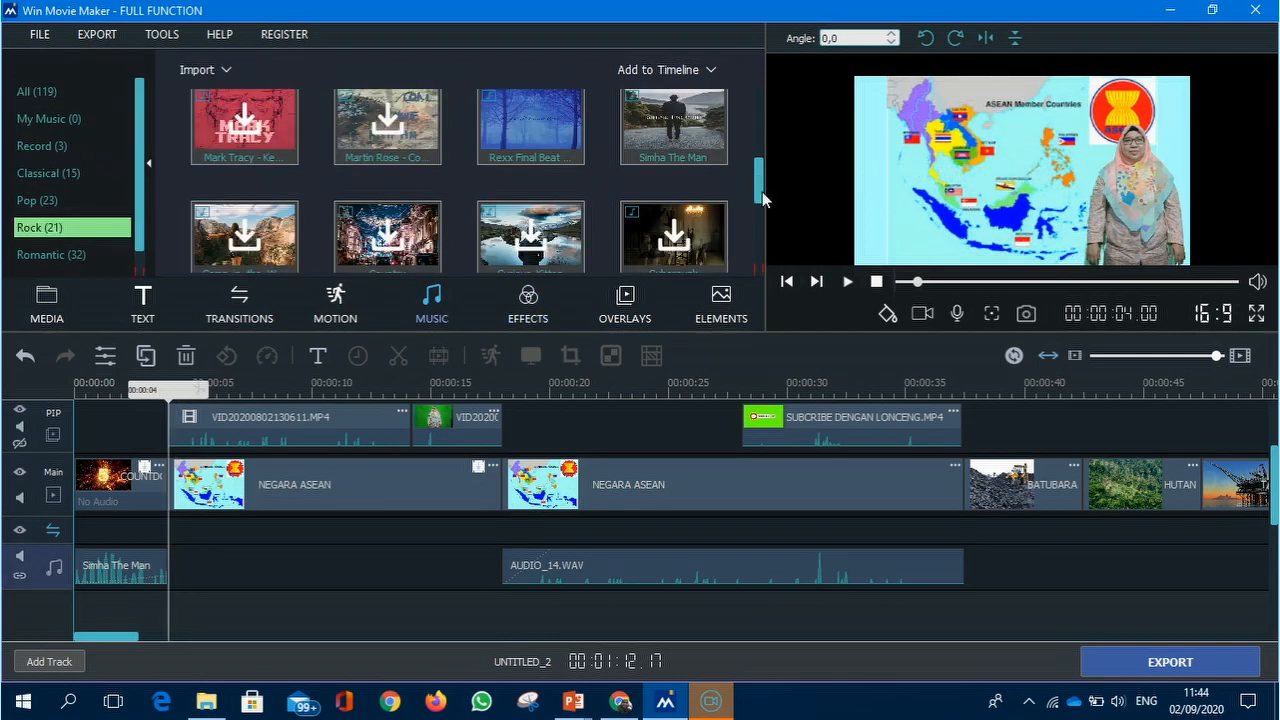
pyautogui.moveTo(764, 200); pyautogui.dragTo(764, 177)
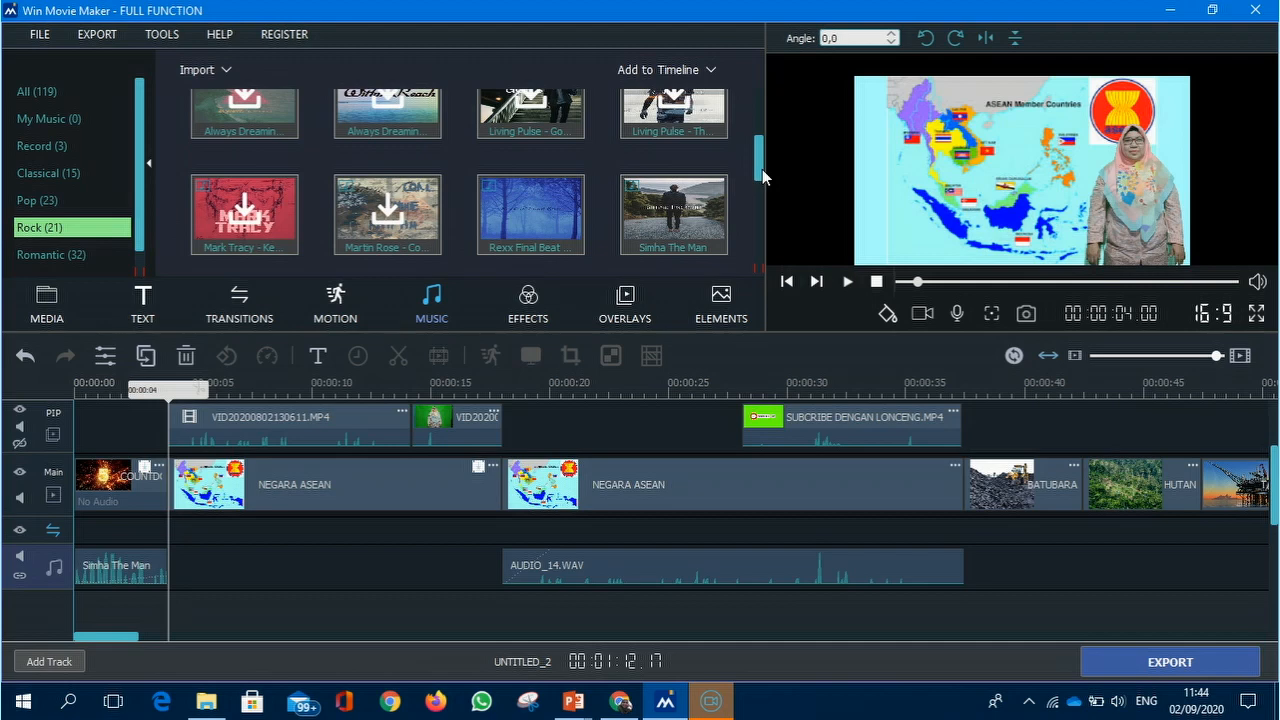
pyautogui.rightClick(537, 227)
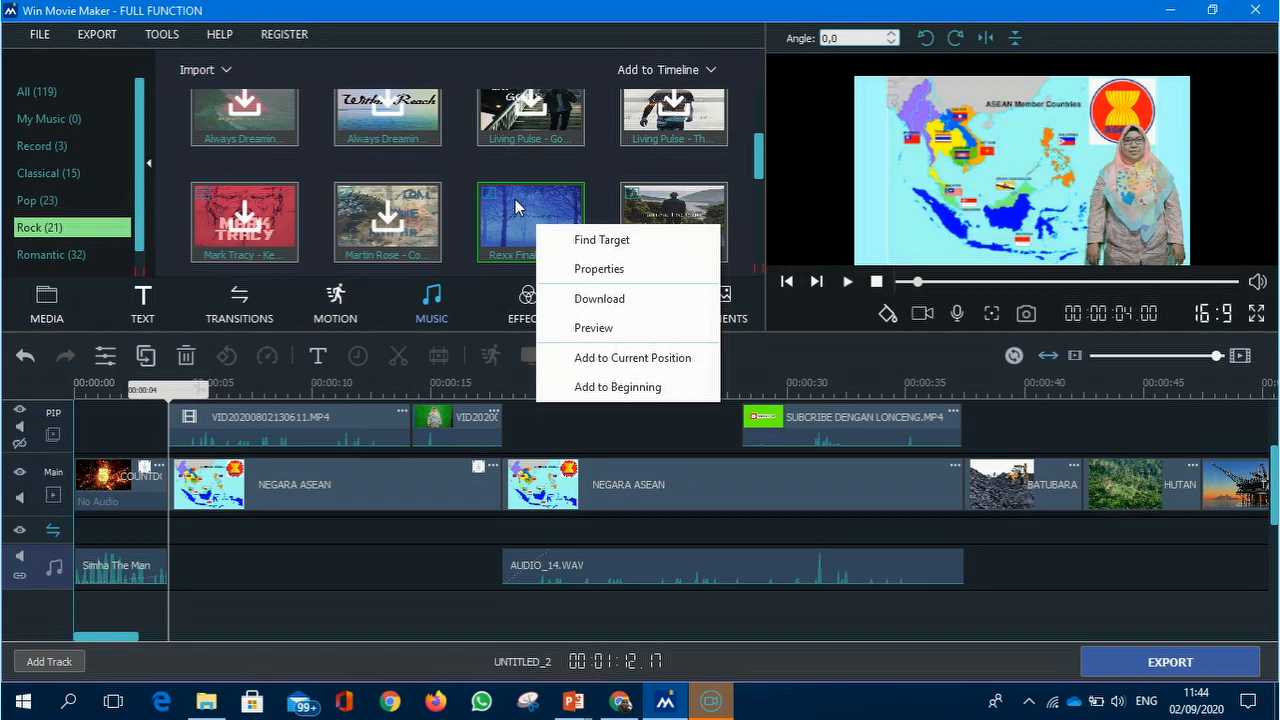
pyautogui.click(593, 327)
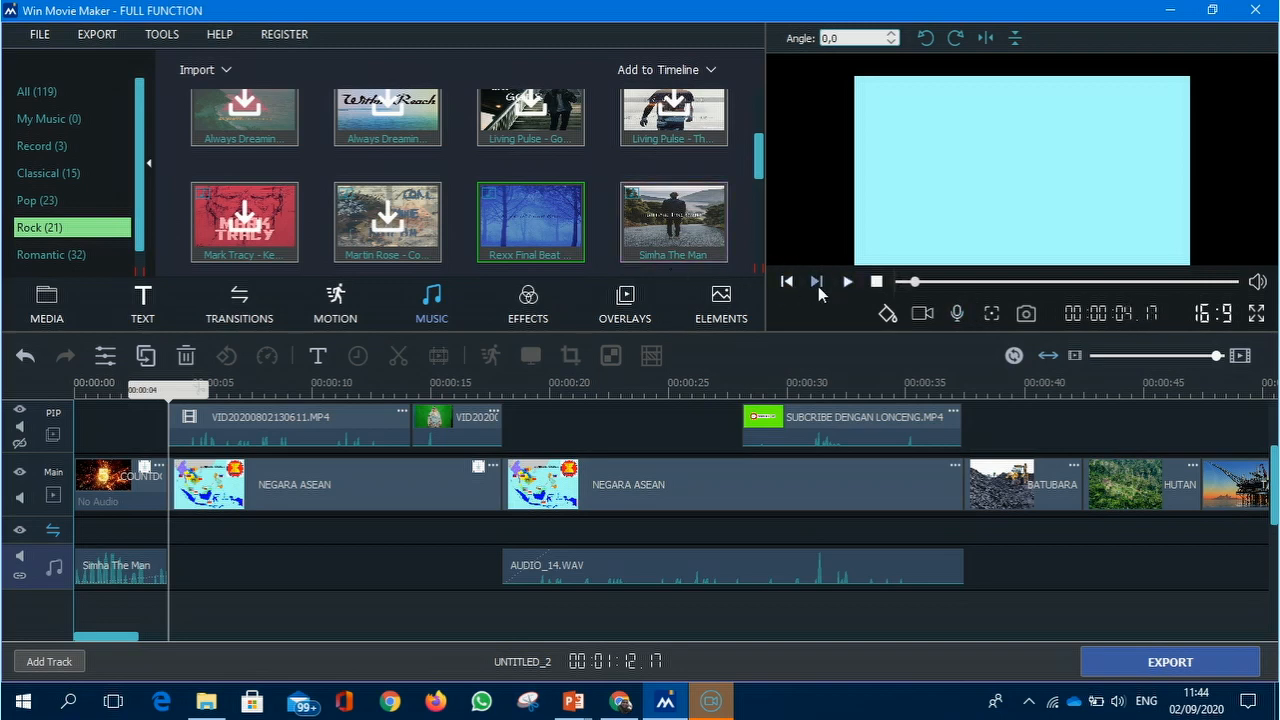
# Preview the Little Maps - Out track from the Classical music category
pyautogui.click(38, 176)
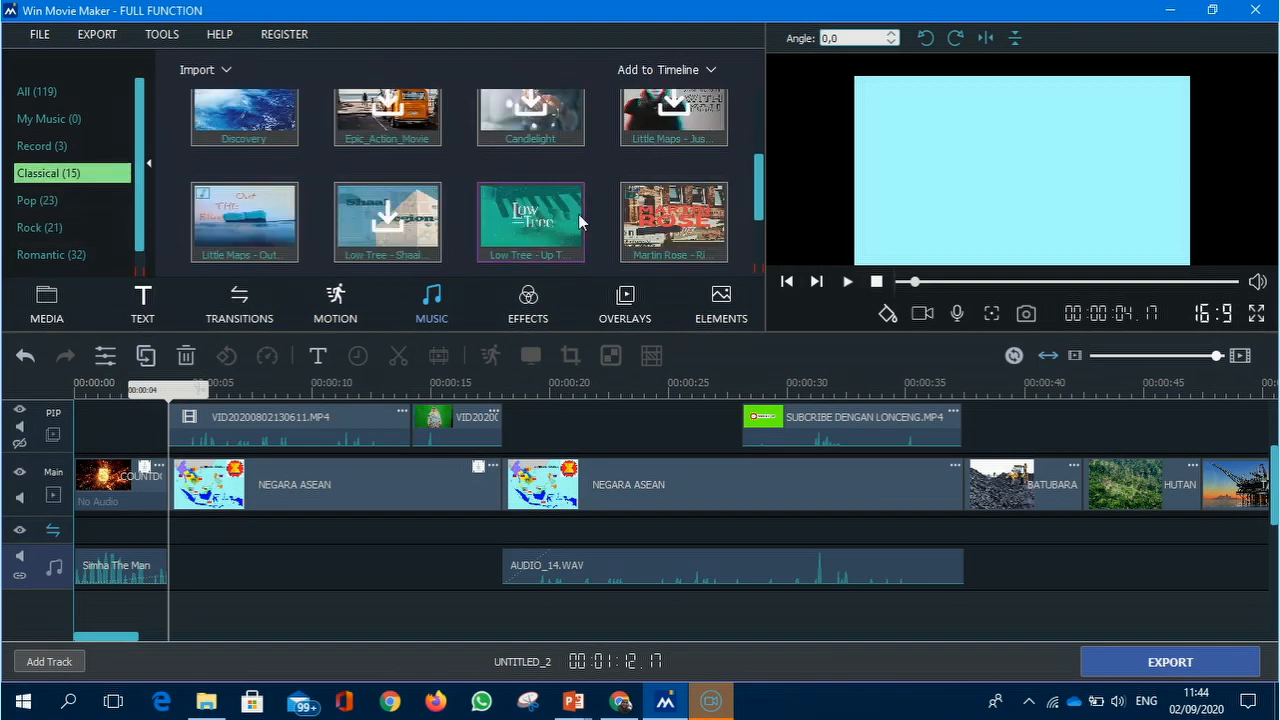
pyautogui.rightClick(226, 226)
pyautogui.click(289, 330)
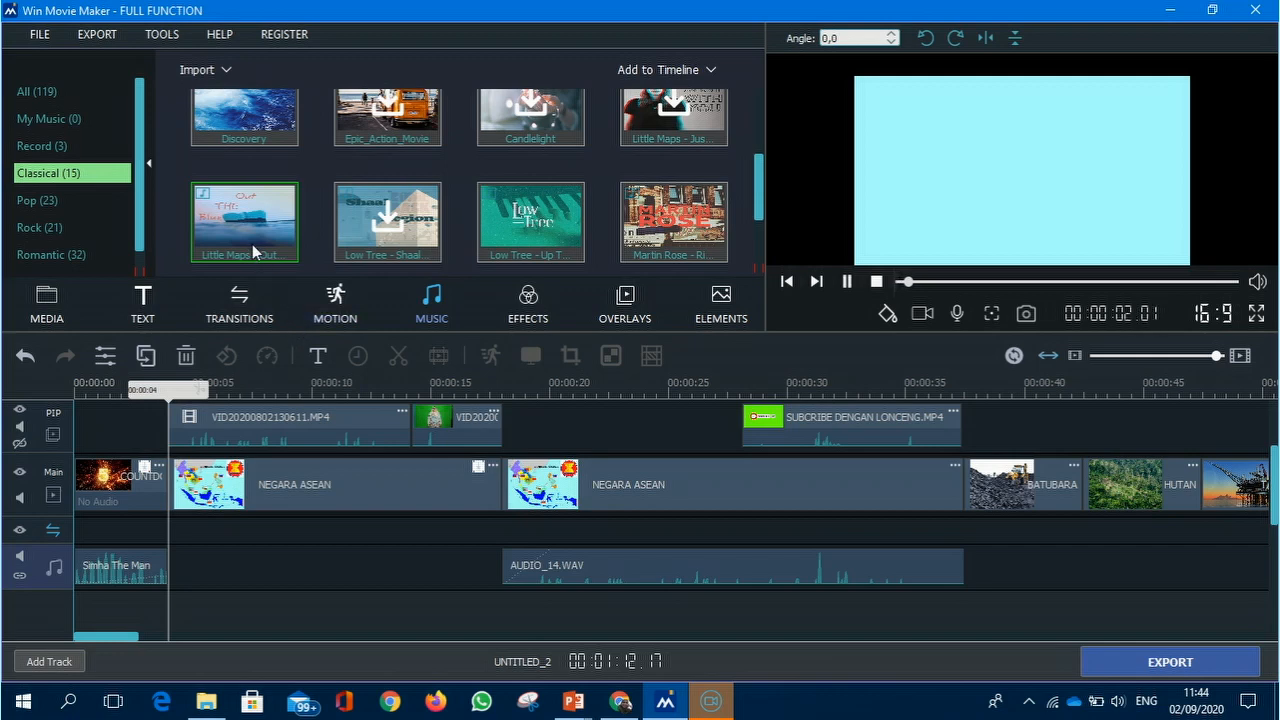
# Add the Little Maps - Out The Blue track at the current position, about 00:00:04, and play the result briefly
pyautogui.click(845, 283)
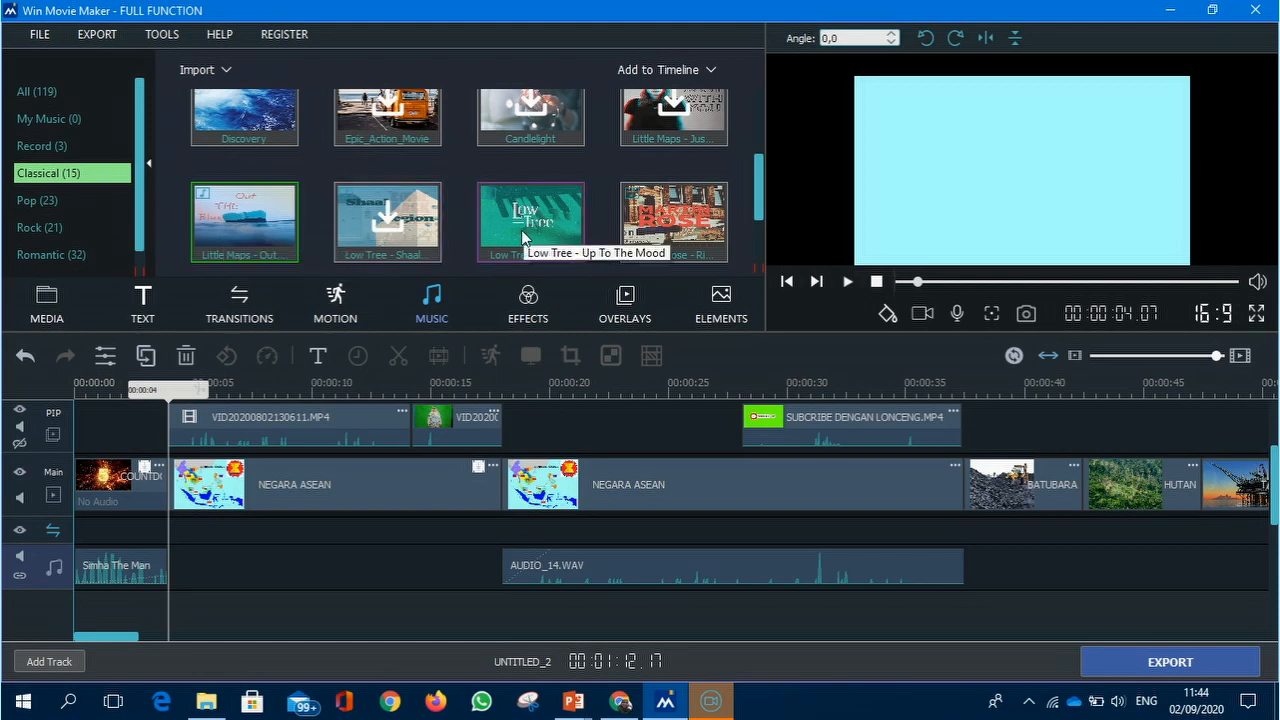
pyautogui.rightClick(241, 221)
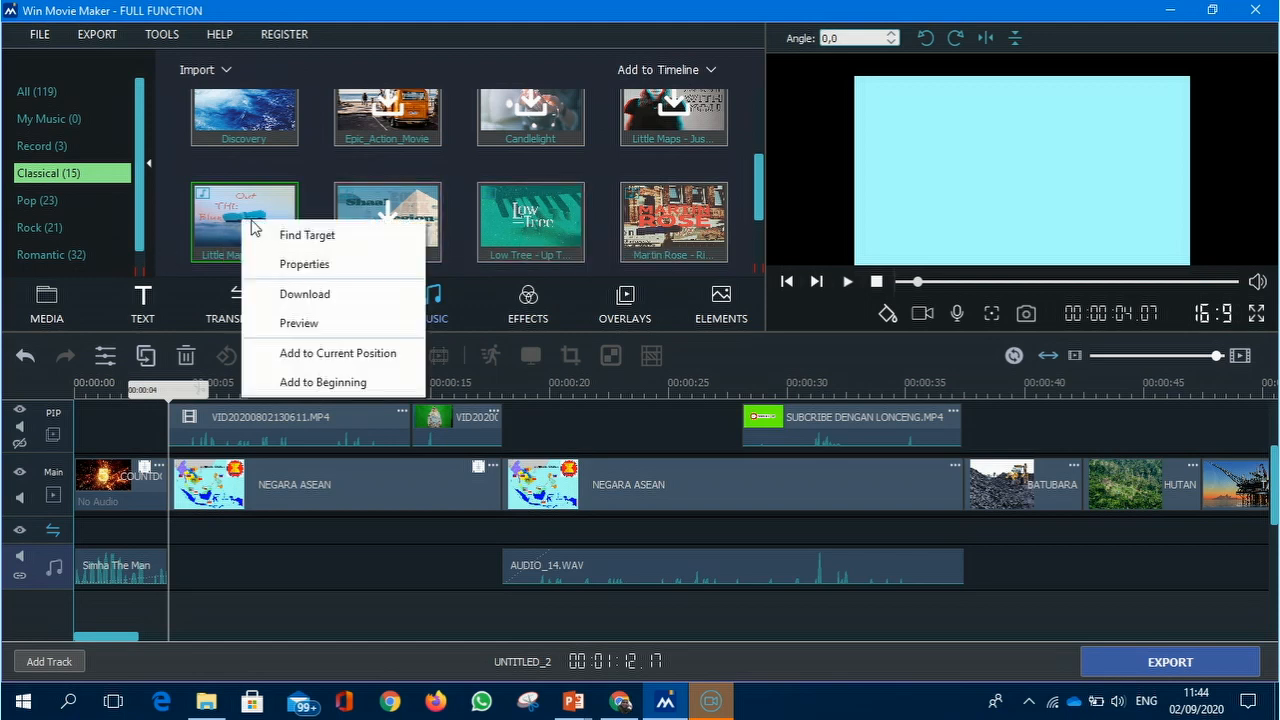
pyautogui.click(325, 356)
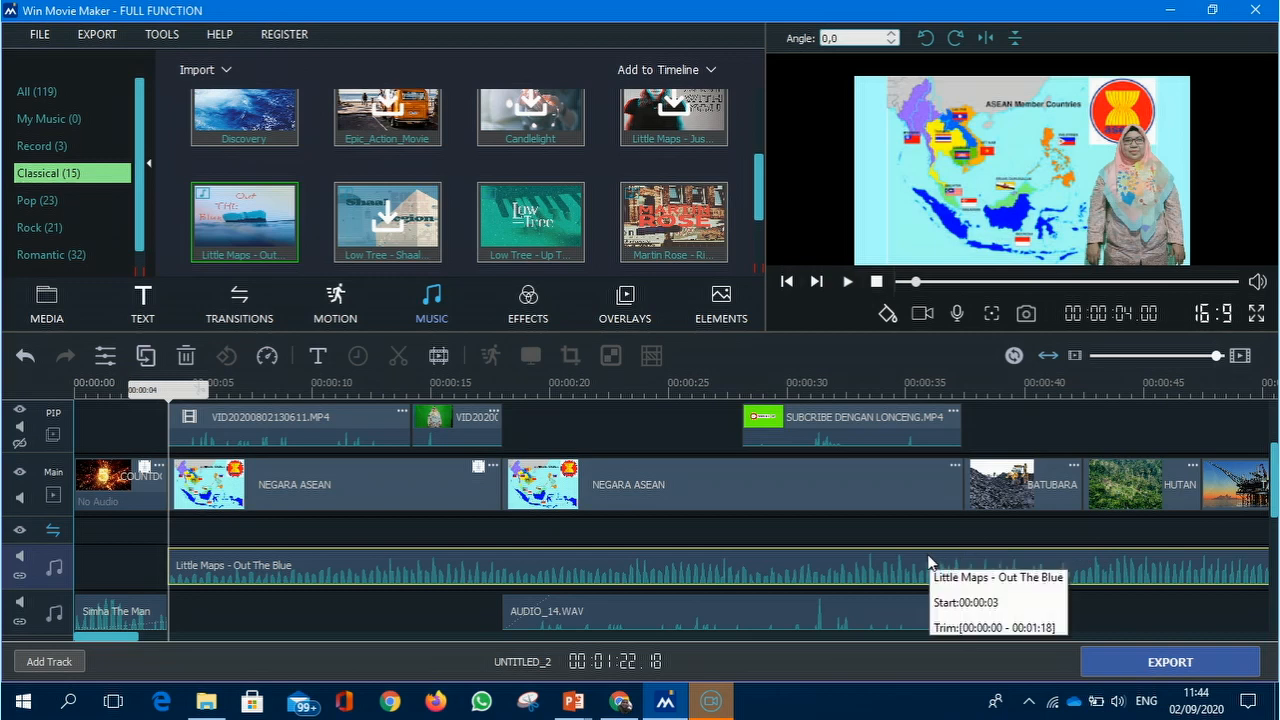
pyautogui.click(846, 282)
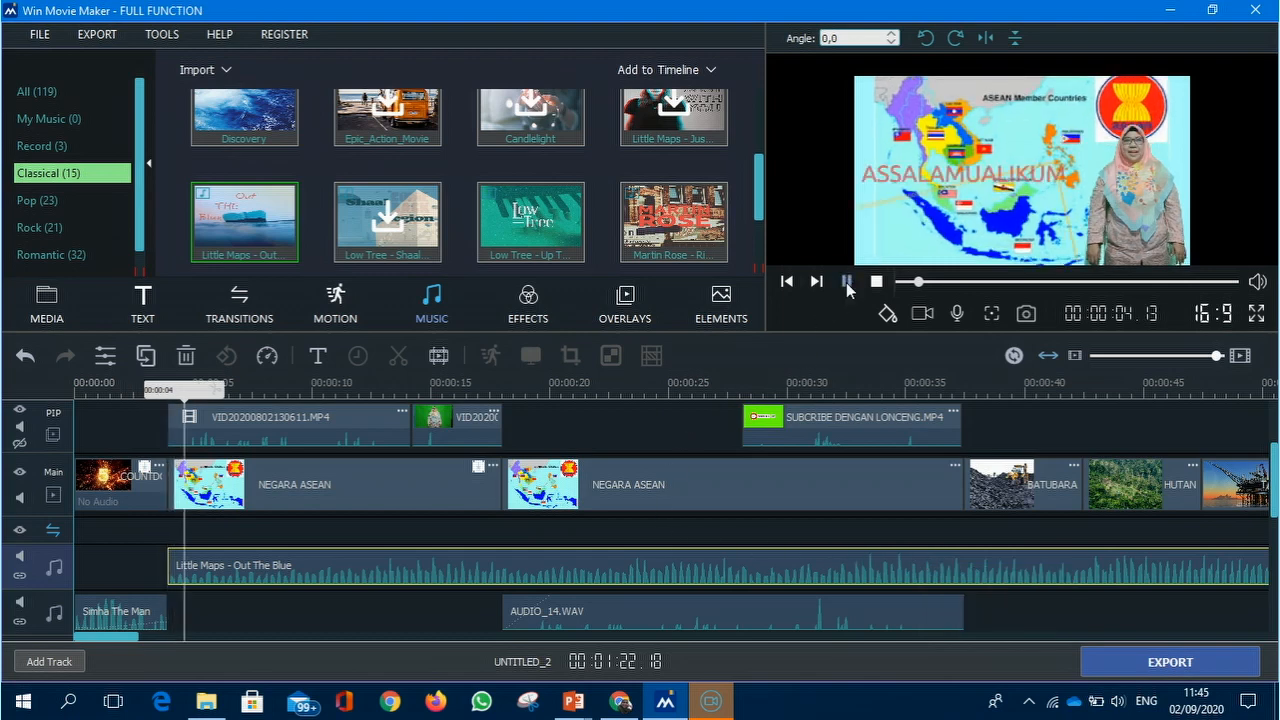
pyautogui.click(847, 282)
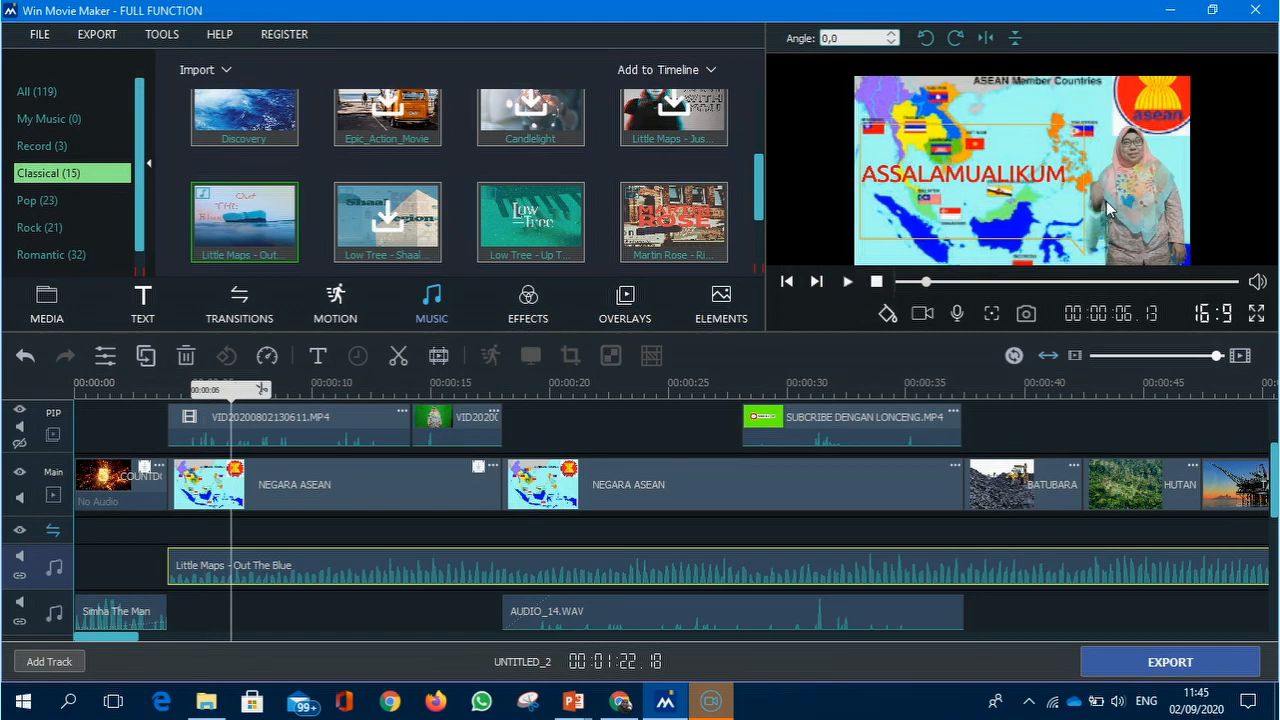
# Lower the volume of the Little Maps - Out The Blue clip in its audio edit settings
pyautogui.click(295, 571)
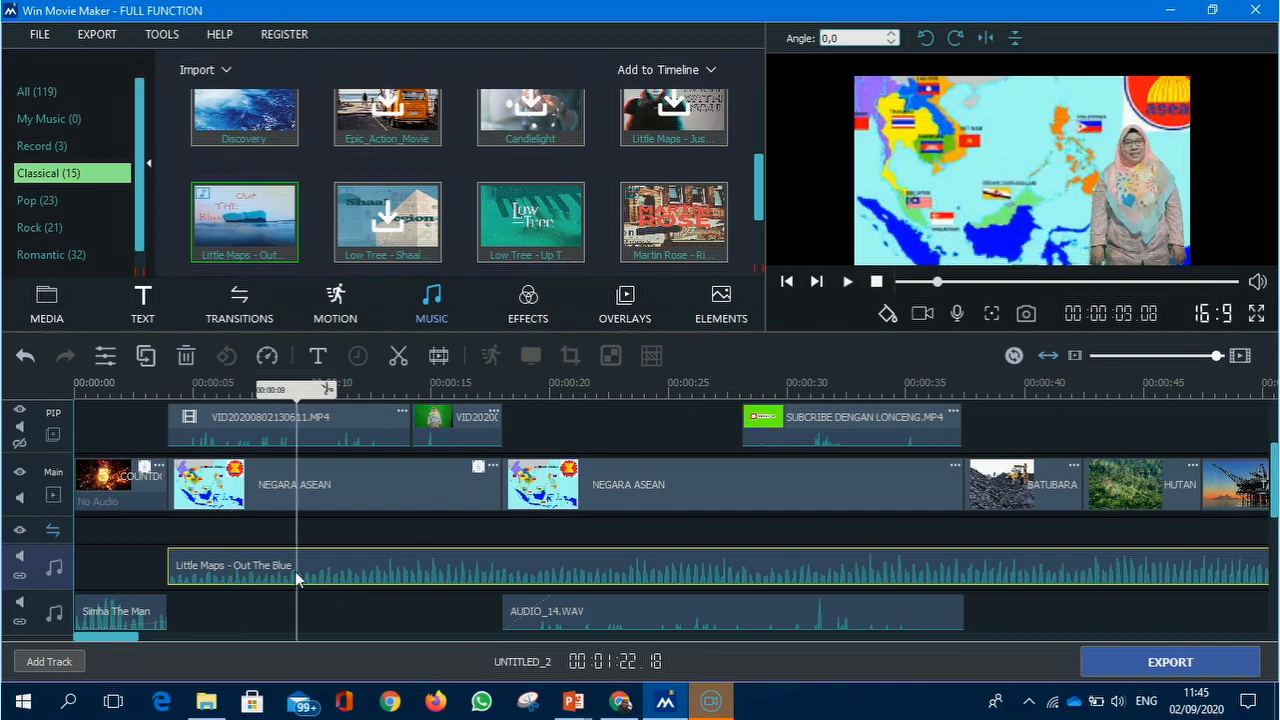
pyautogui.rightClick(206, 573)
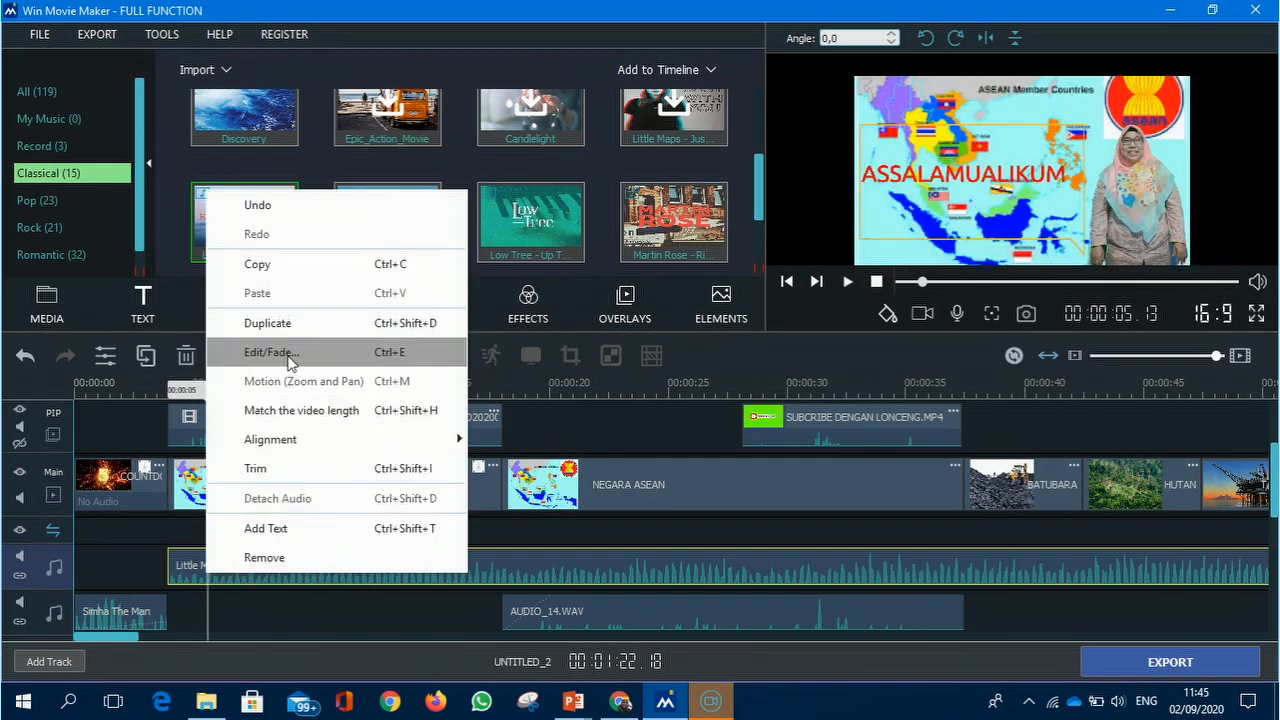
pyautogui.click(288, 356)
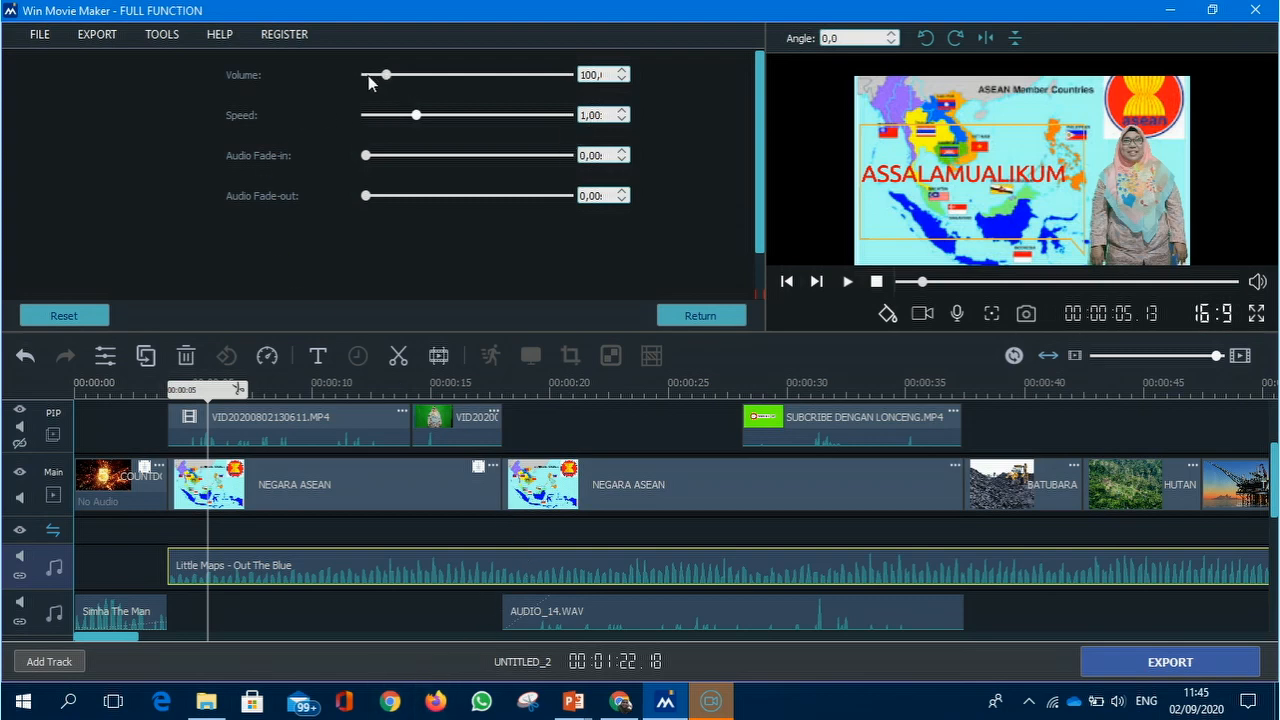
pyautogui.moveTo(368, 75); pyautogui.dragTo(375, 84)
pyautogui.click(685, 316)
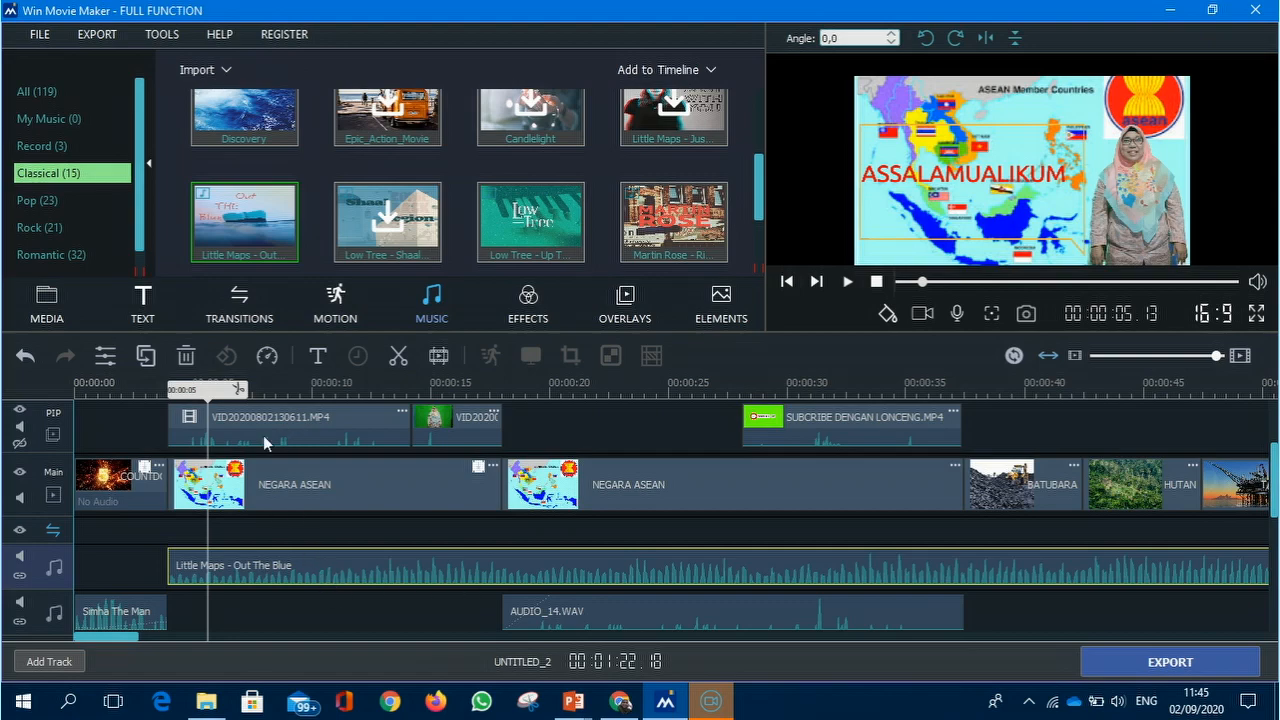
# Raise the audio volume of the VID20200802130611.MP4 overlay clip to about 520
pyautogui.click(263, 435)
pyautogui.rightClick(298, 432)
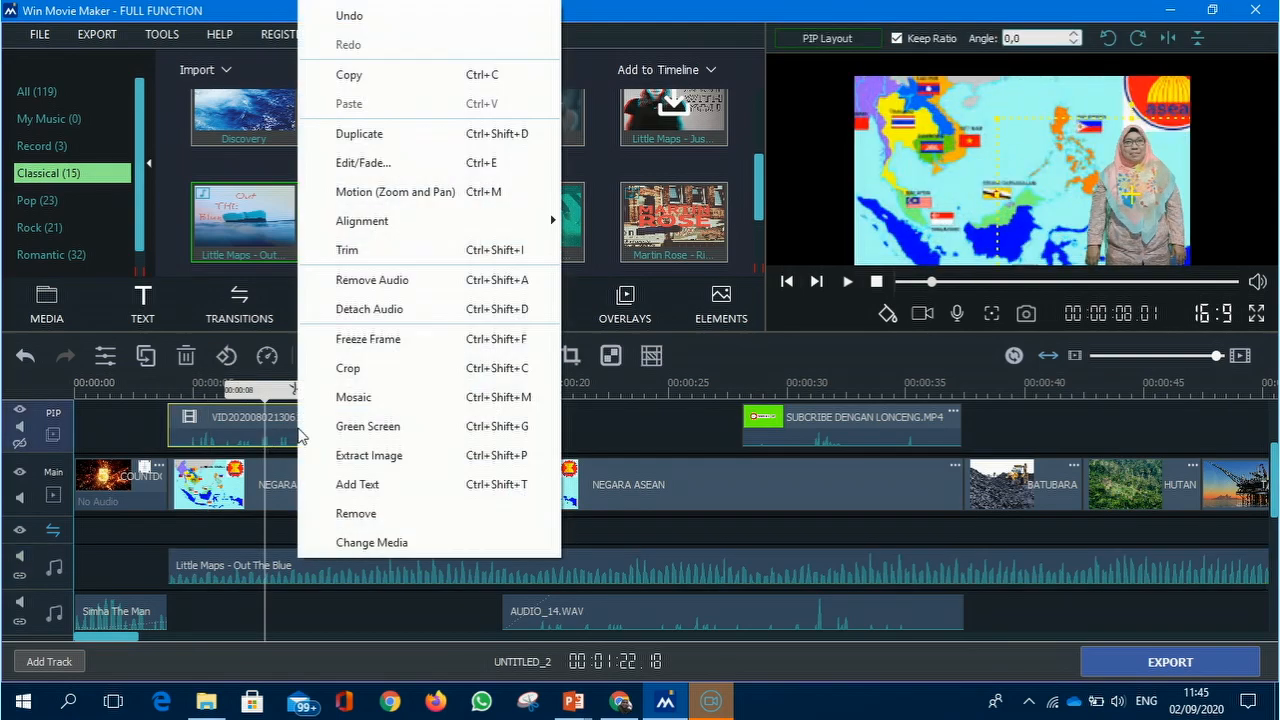
pyautogui.click(364, 165)
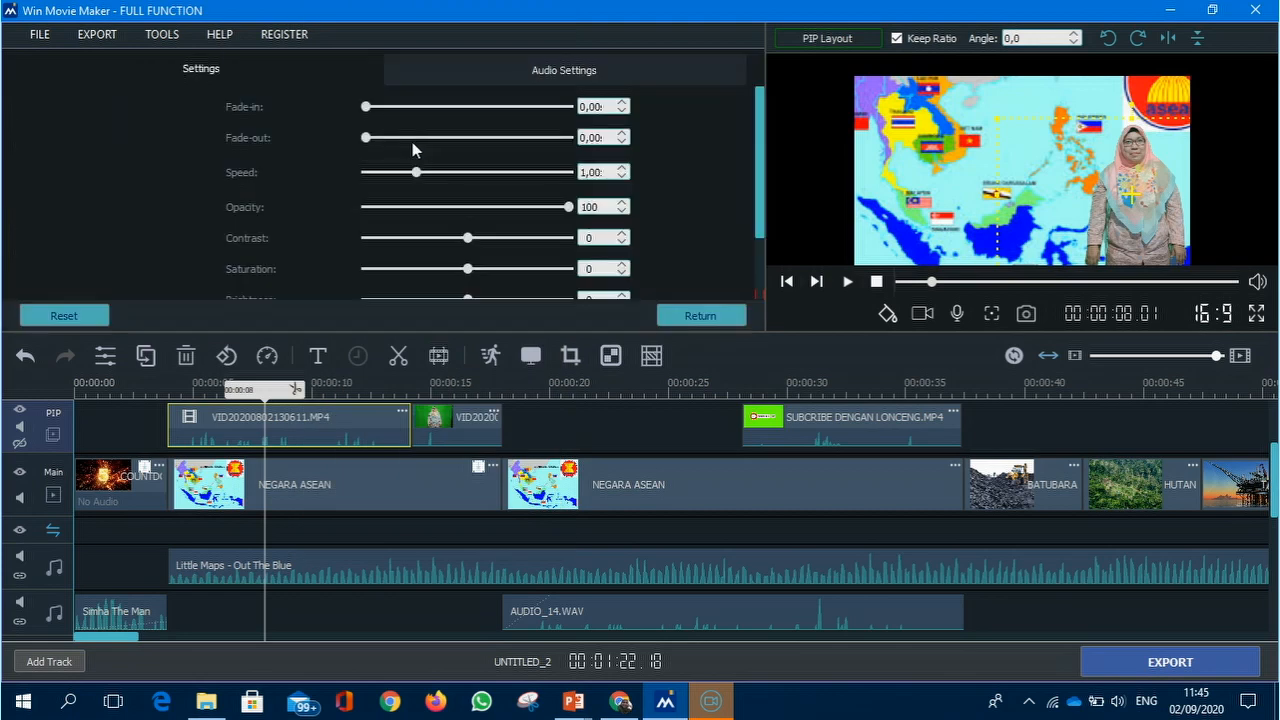
pyautogui.click(505, 73)
pyautogui.click(471, 110)
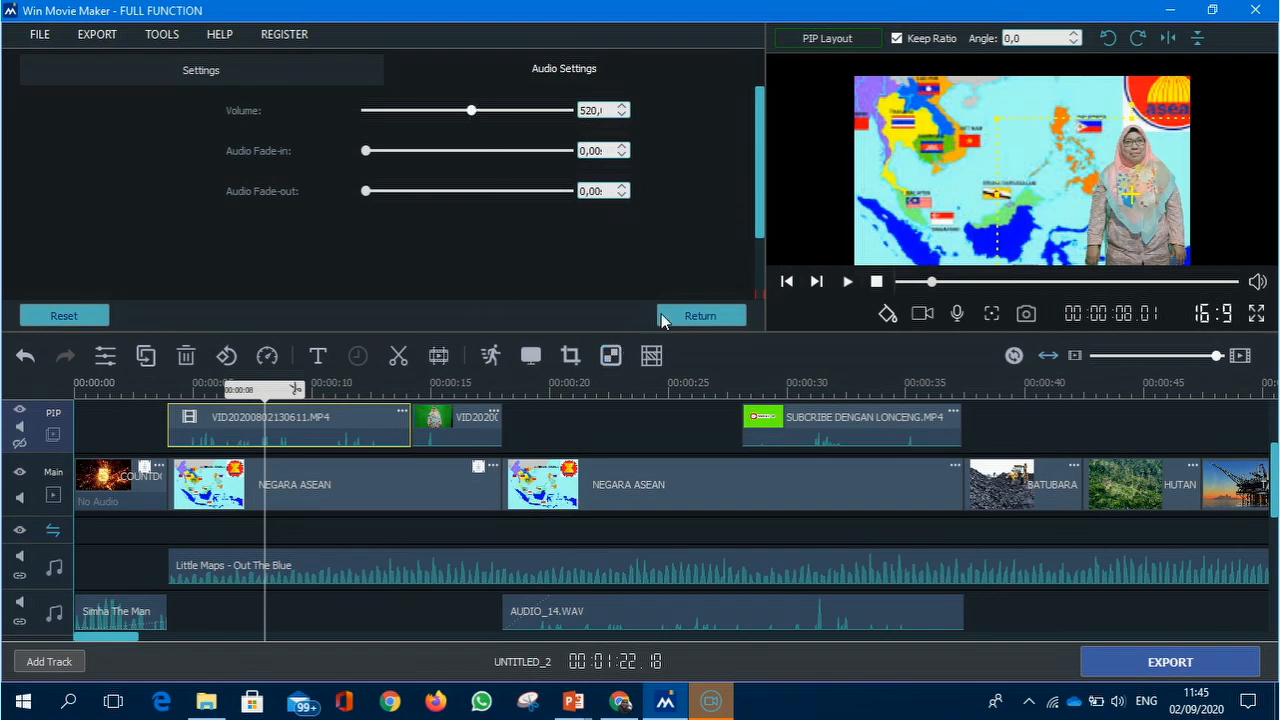
pyautogui.click(700, 315)
# Play the VID20200802130611.MP4 section from about 00:00:04 to check the narration against the background music
pyautogui.moveTo(264, 414); pyautogui.dragTo(178, 414)
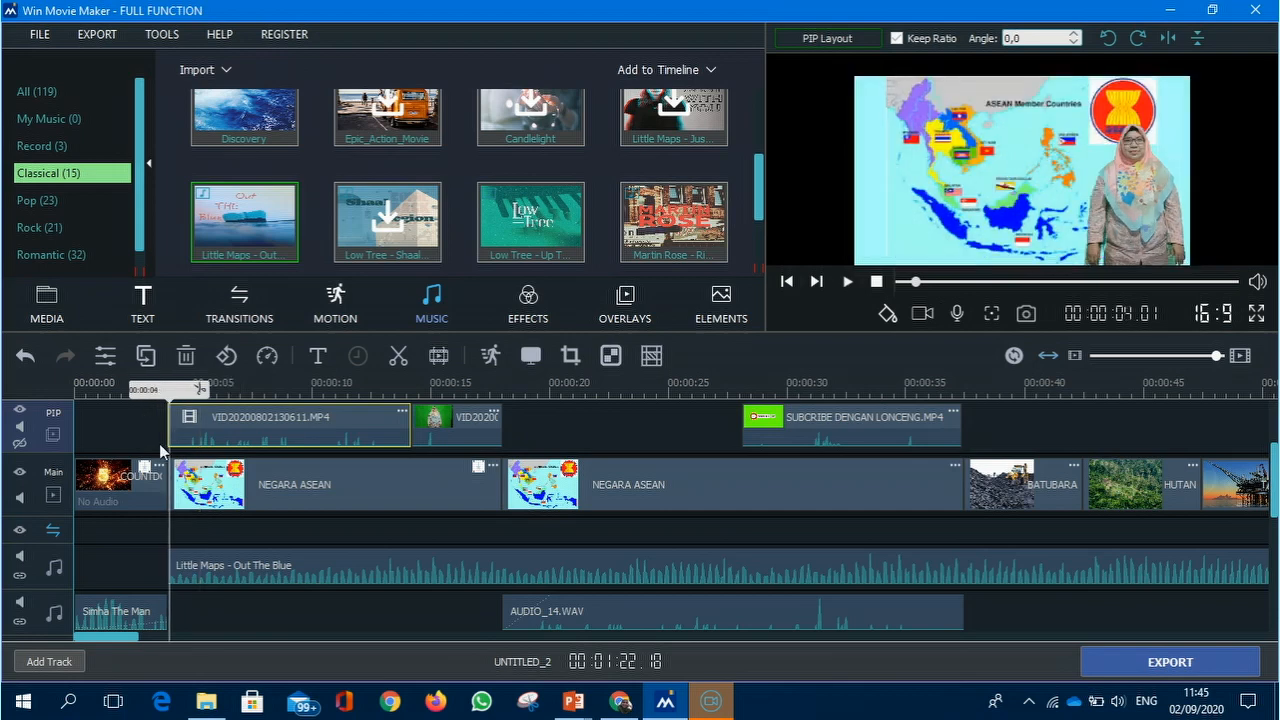
pyautogui.click(845, 283)
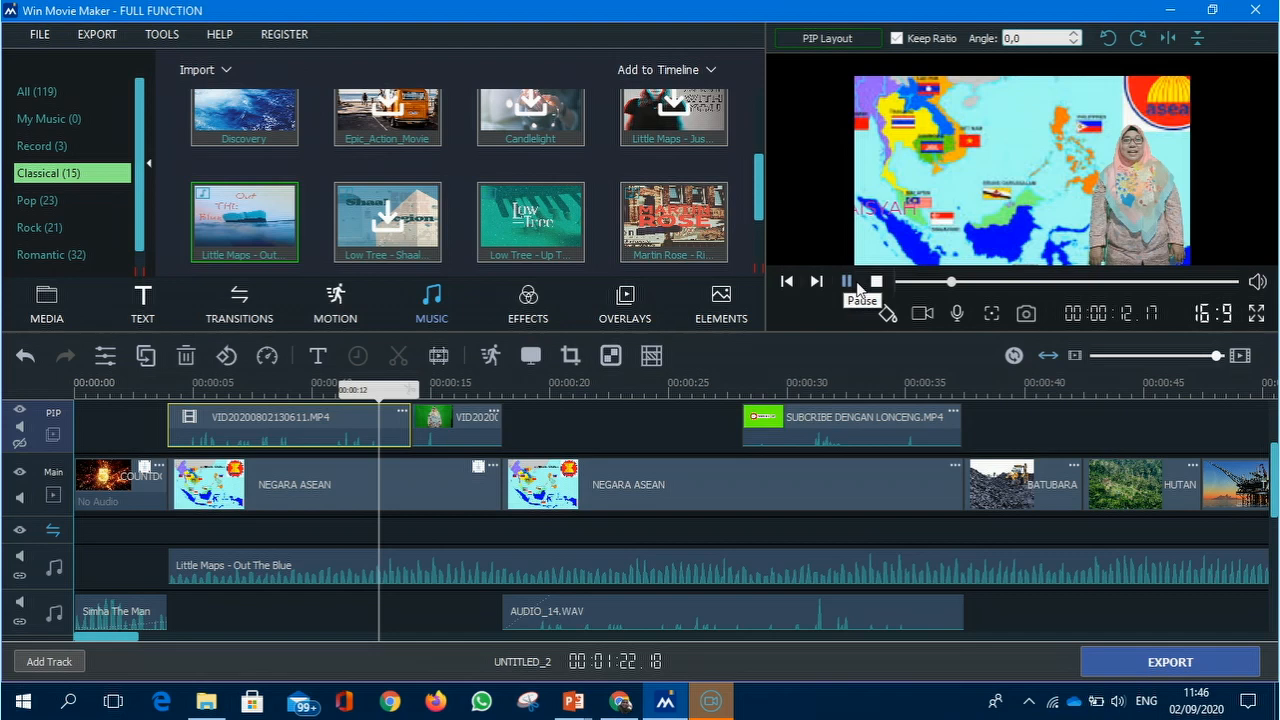
pyautogui.click(858, 287)
# Raise the audio volume of the short green-screen presenter clip that directly follows VID20200802130611.MP4 in the PIP track
pyautogui.click(474, 441)
pyautogui.rightClick(474, 441)
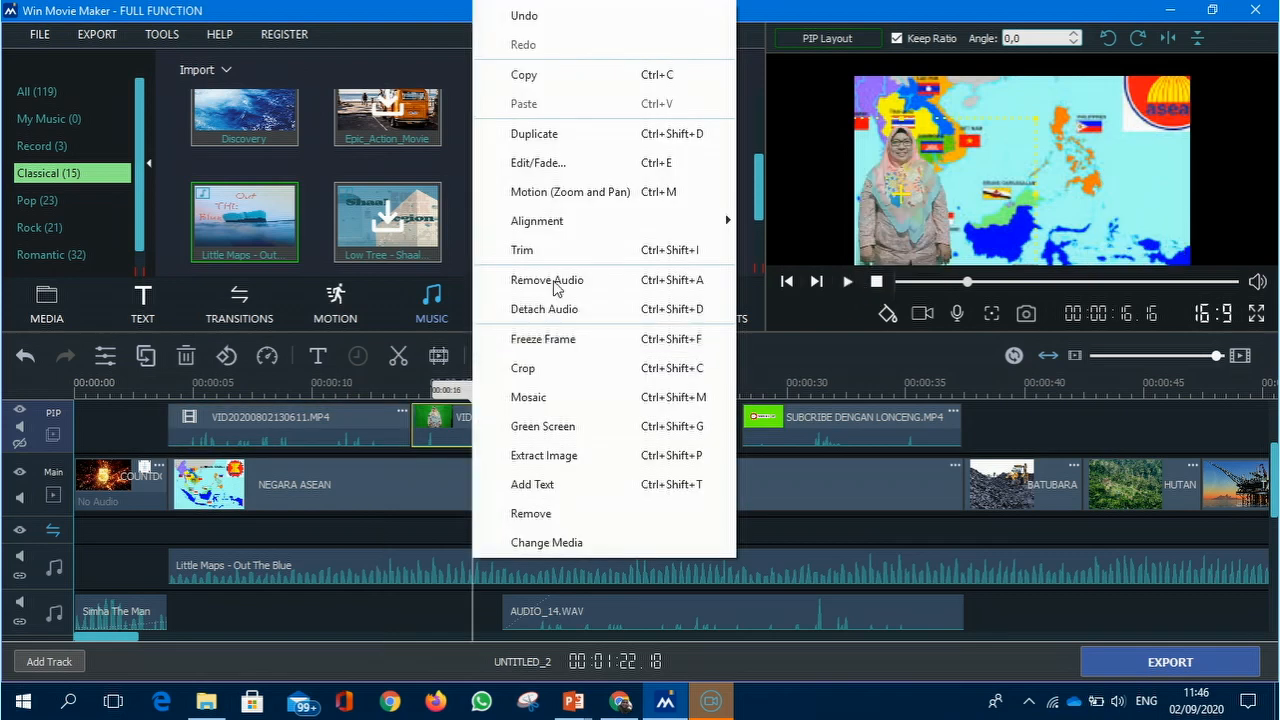
pyautogui.click(463, 111)
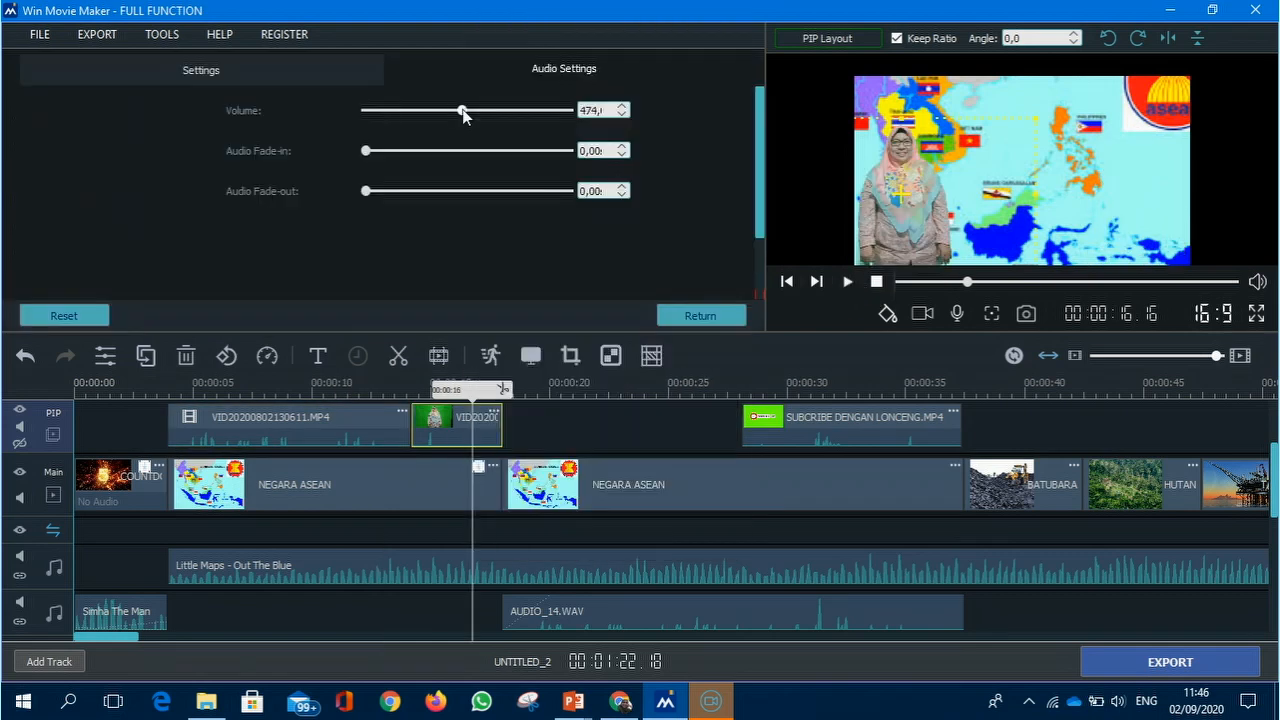
pyautogui.moveTo(463, 111); pyautogui.dragTo(476, 111)
pyautogui.click(702, 314)
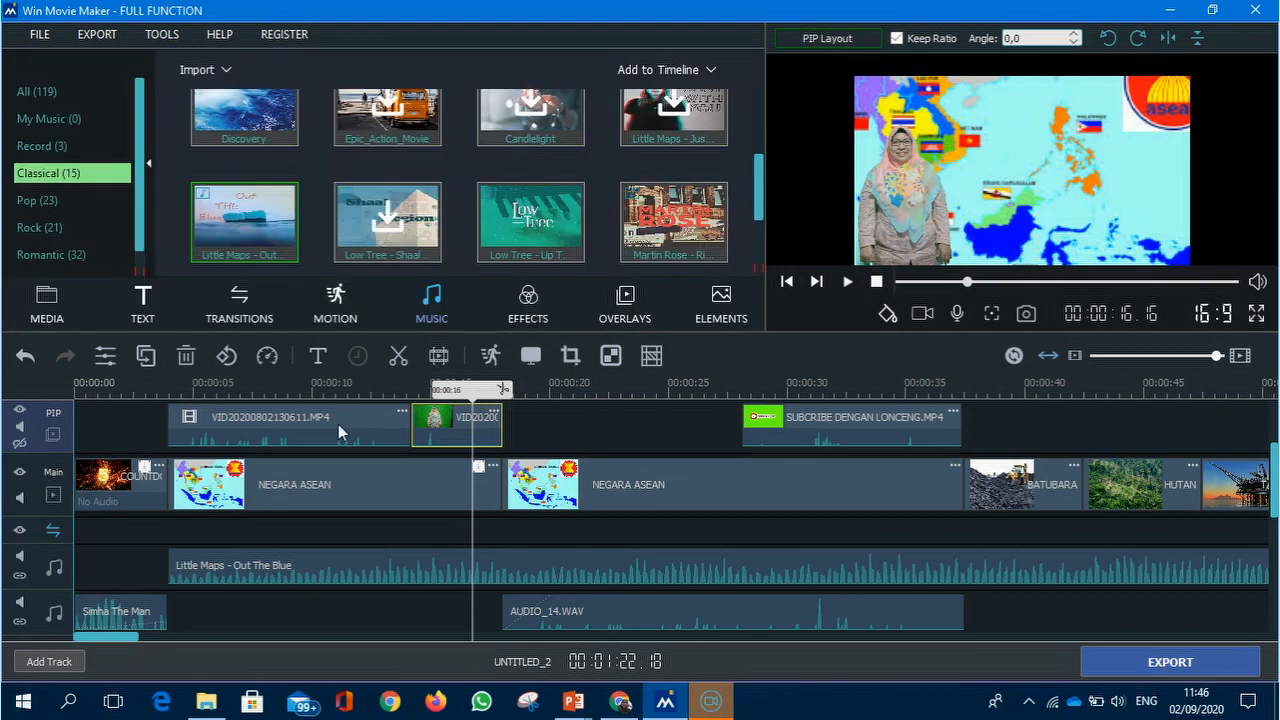
# Open the edit and fade settings of the VID20200802130611.MP4 overlay clip
pyautogui.click(338, 424)
pyautogui.rightClick(338, 424)
pyautogui.click(403, 165)
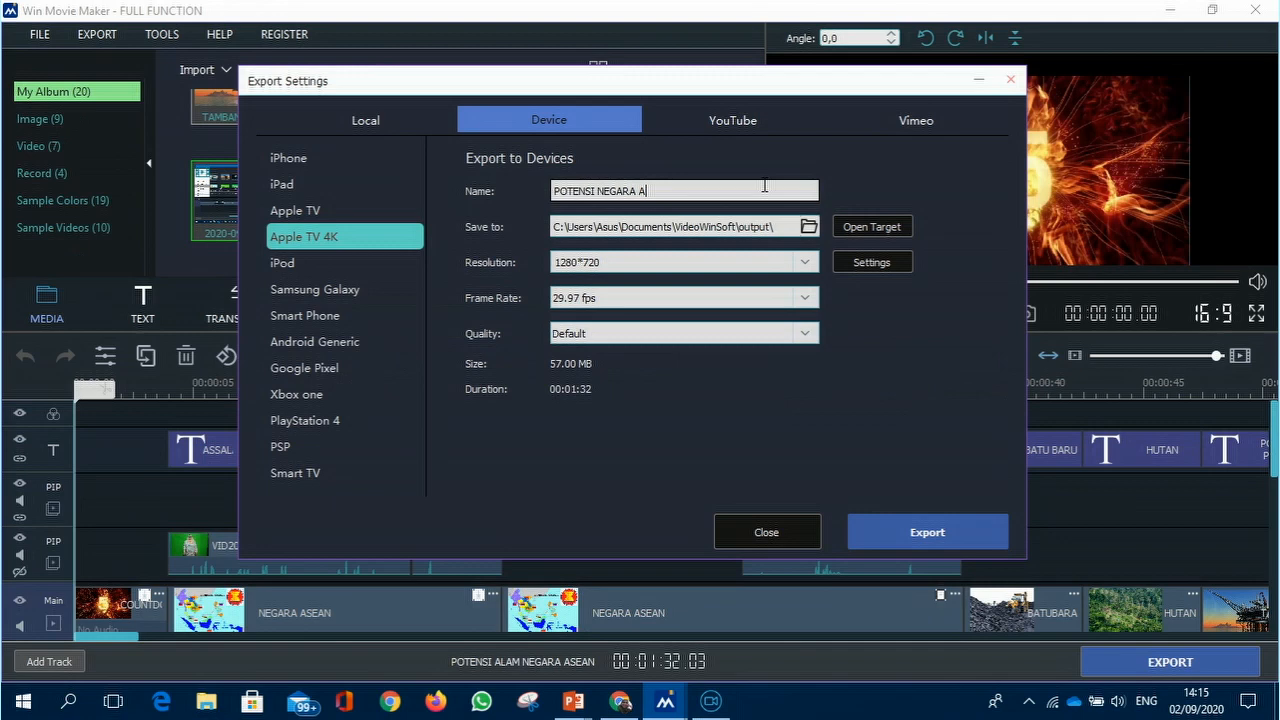
# Complete the export name as POTENSI NEGARA ASEAN and export the video with the Apple TV 4K device profile
pyautogui.write('SEAN')
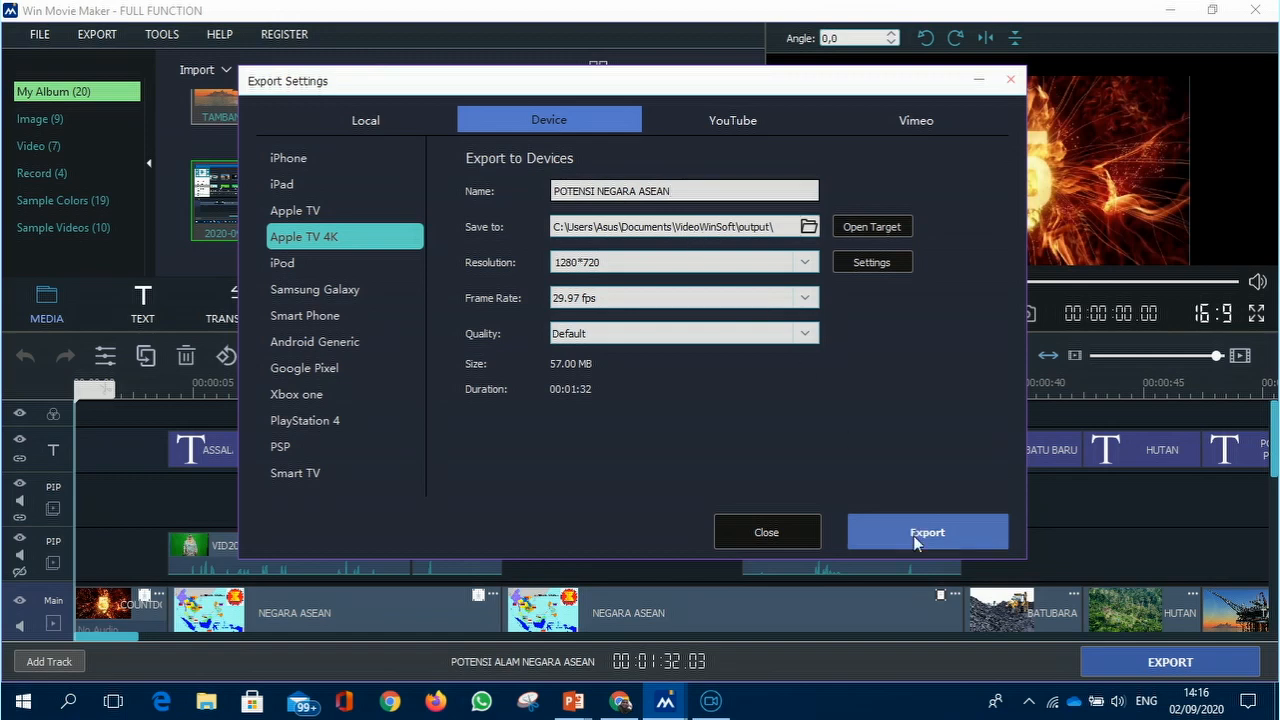
pyautogui.click(914, 532)
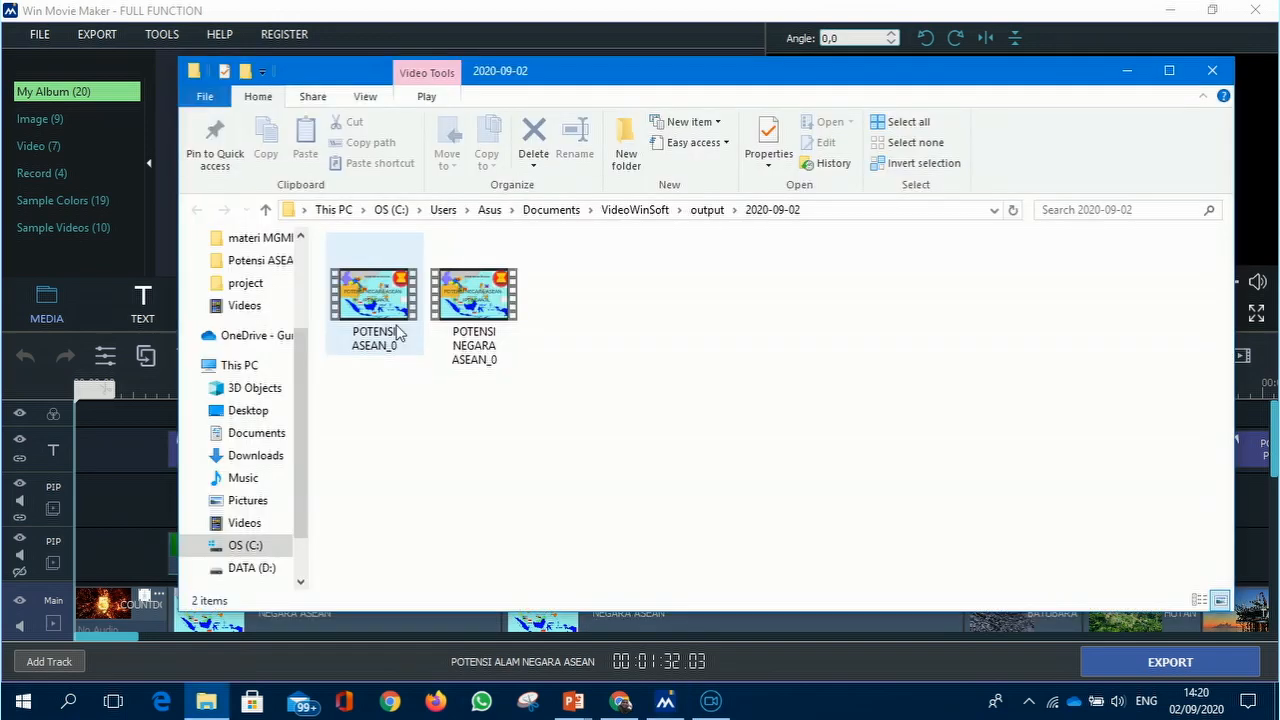